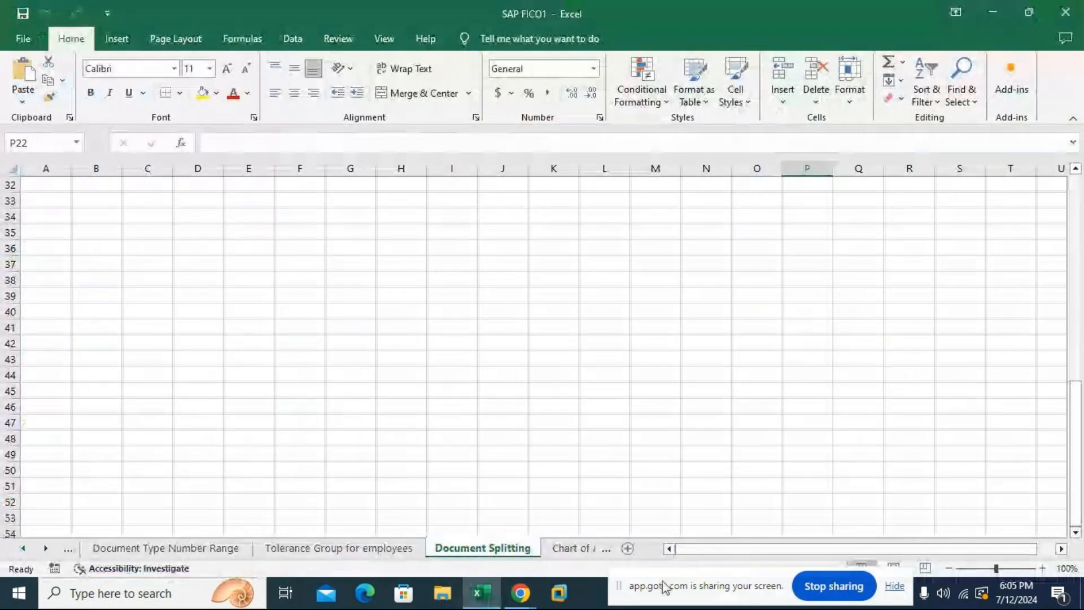
# - Review the Enterprise Structure sheet from the company hierarchy and specifications down to the Step-1 list of configuration activities and T-codes
pyautogui.click(69, 549)
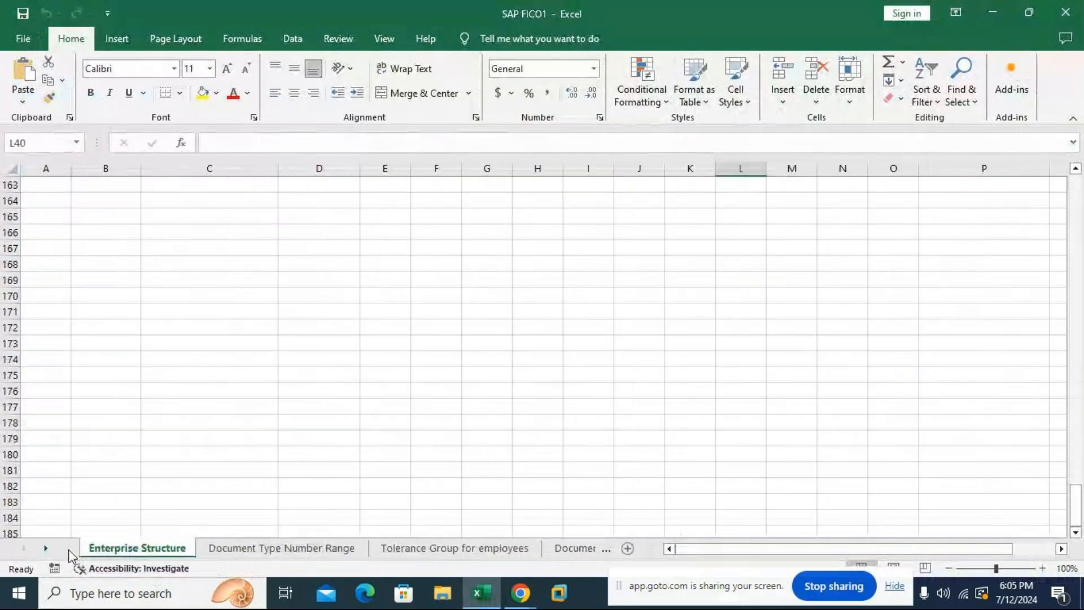
pyautogui.scroll(9, 173, 455)
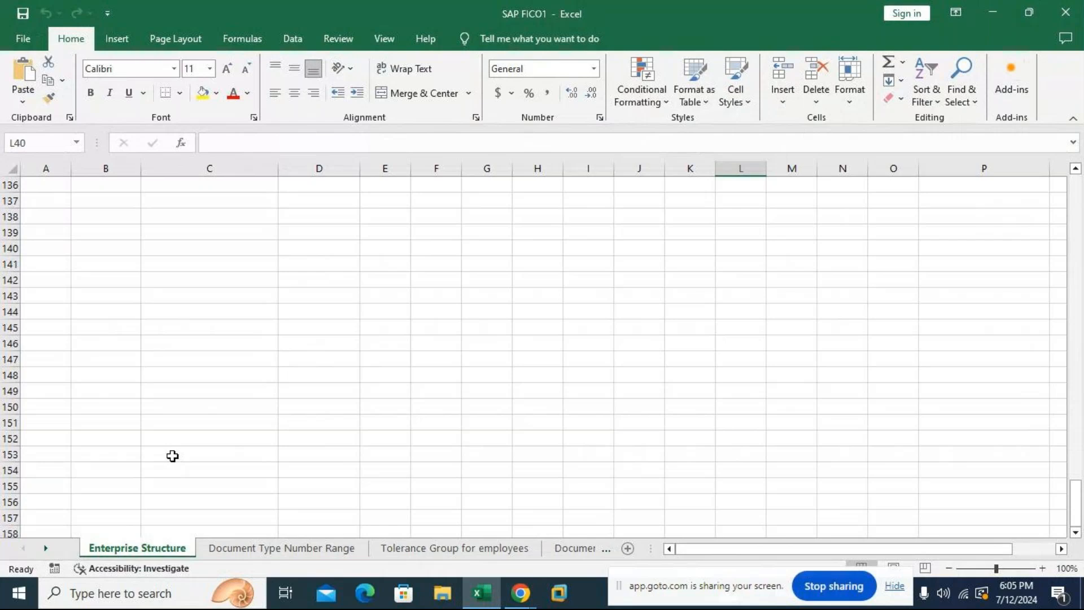
pyautogui.scroll(20, 173, 456)
pyautogui.scroll(3, 172, 459)
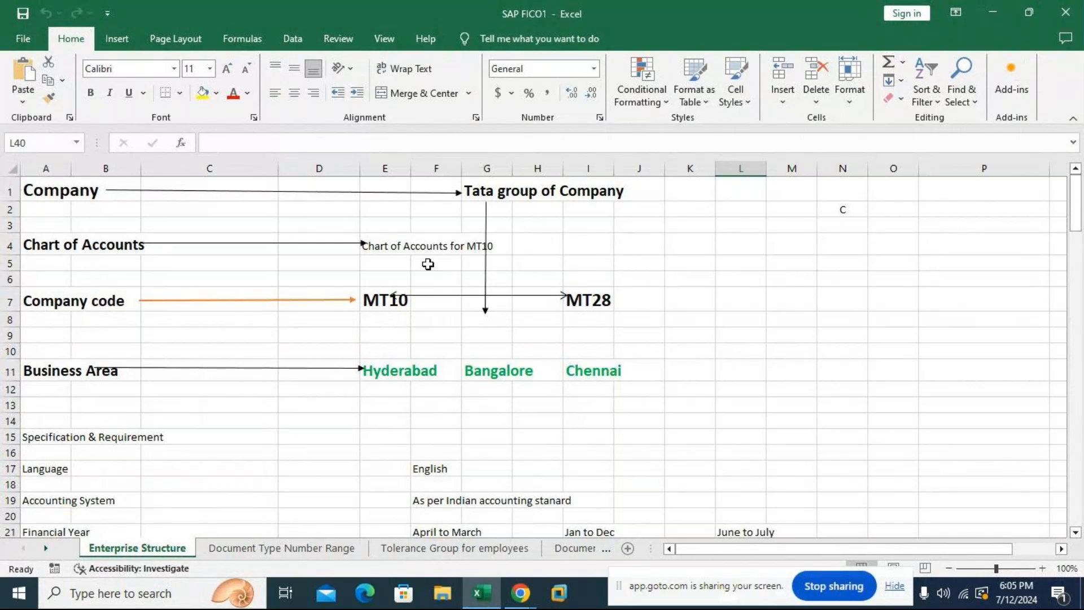
pyautogui.scroll(-3, 195, 358)
pyautogui.scroll(-2, 195, 357)
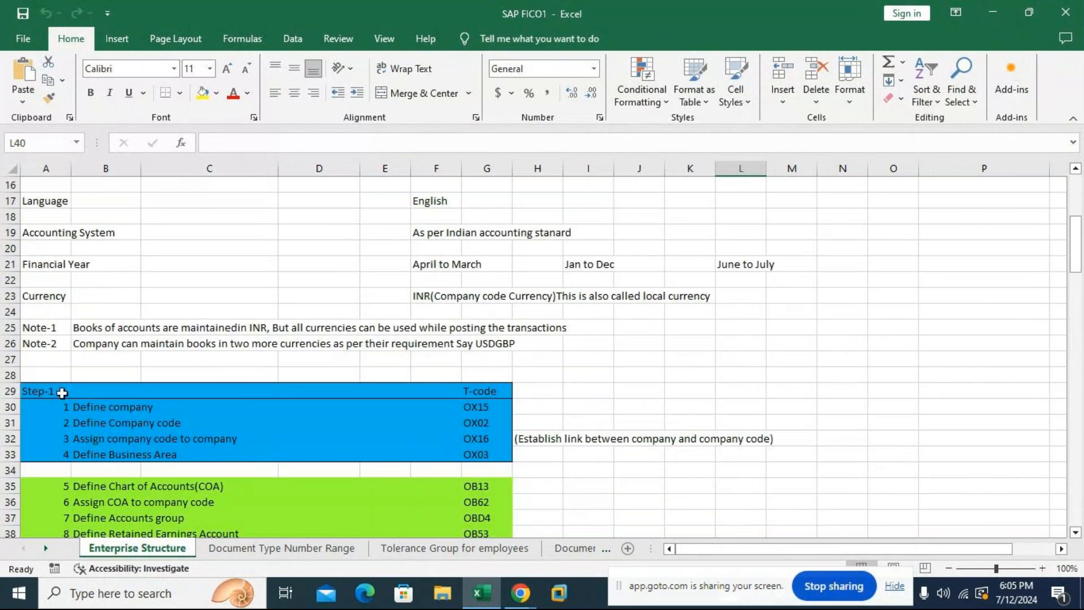
pyautogui.scroll(-1, 201, 432)
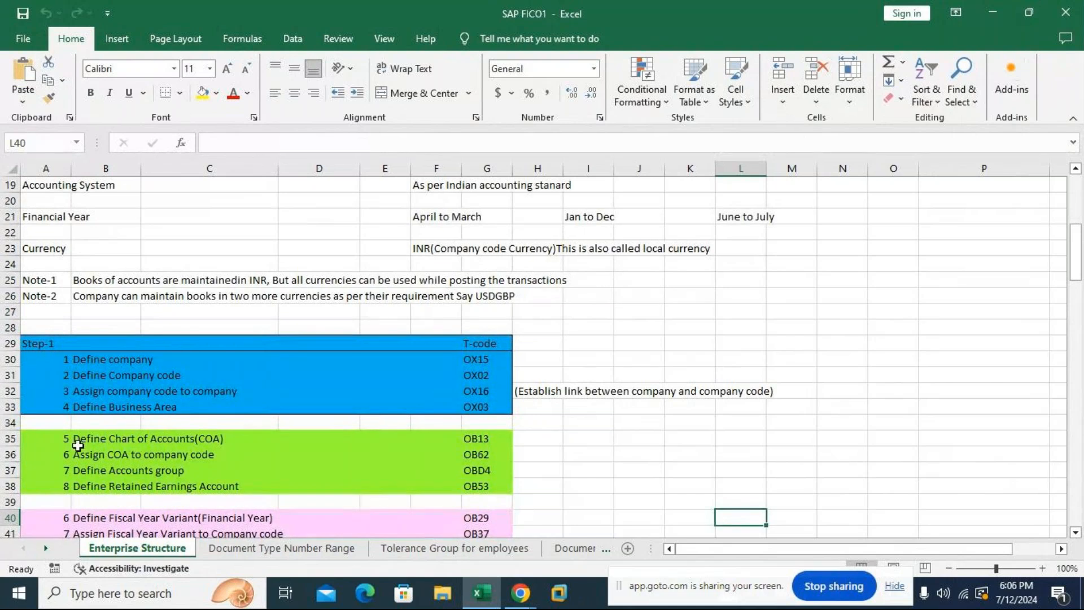
pyautogui.scroll(-3, 734, 341)
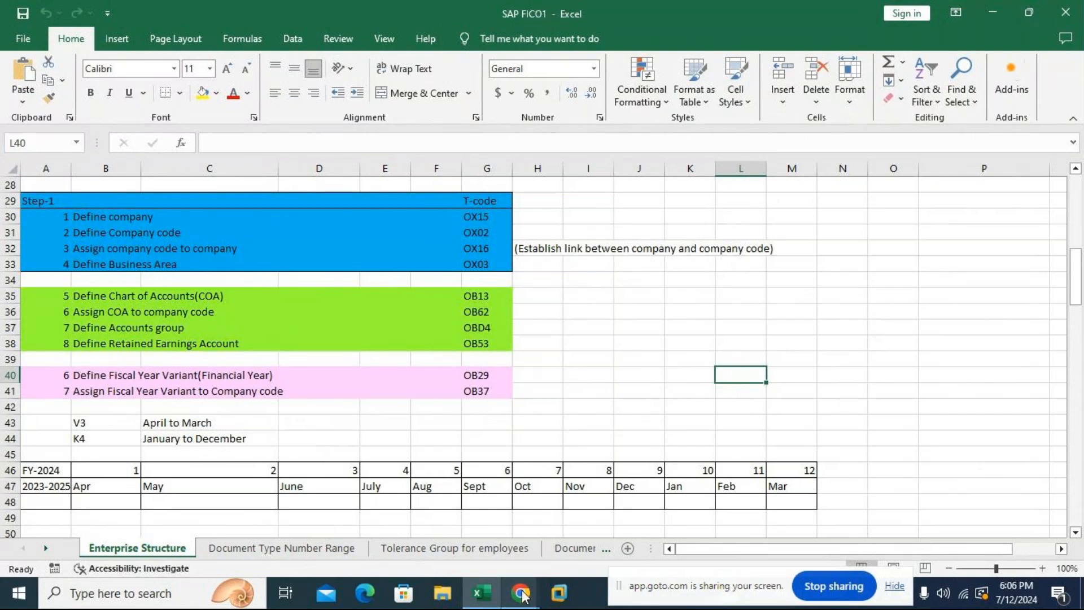
# - Switch to the GoTo Meeting window in Chrome to check the meeting, and return to the SAP FICO1 workbook in Excel
pyautogui.moveTo(521, 593)
pyautogui.click(506, 523)
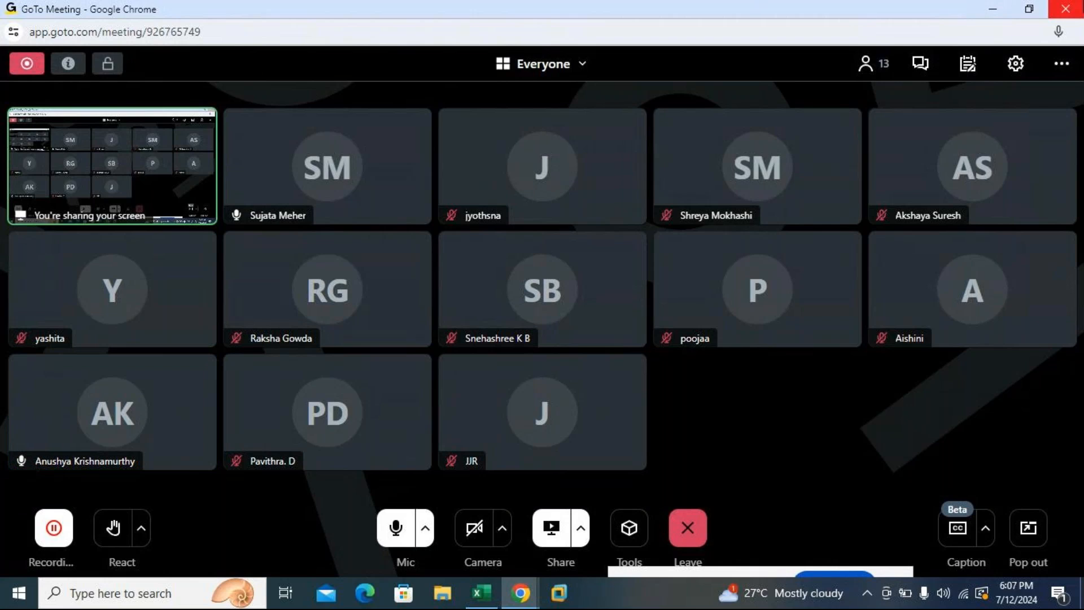
pyautogui.click(992, 9)
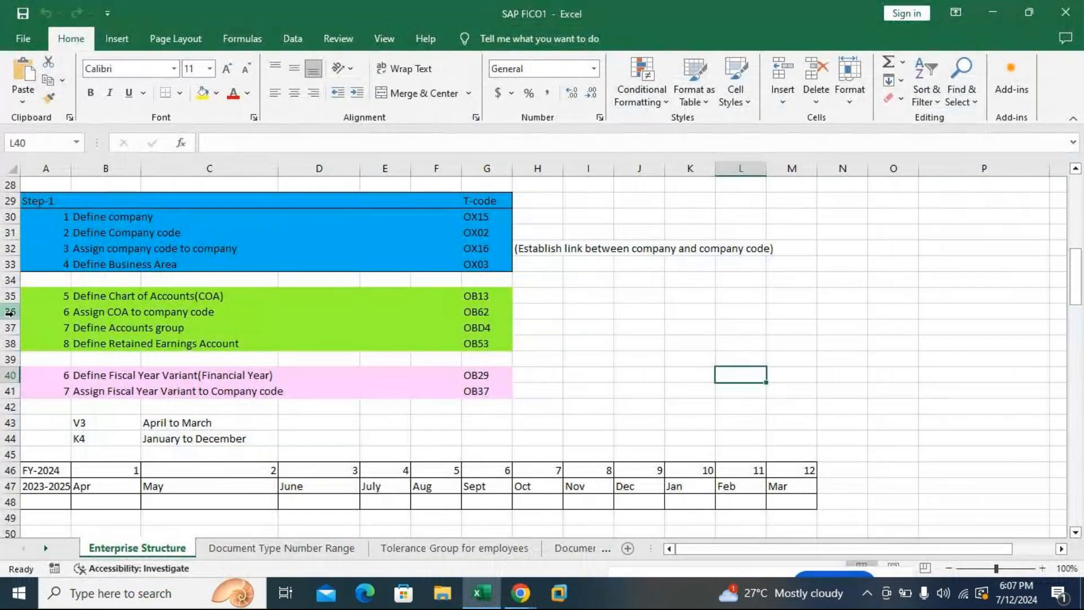
# - Skim the Enterprise Structure sheet's notes on defining the company, company code, credit control area and business area, and on the assignments
pyautogui.scroll(-10, 602, 378)
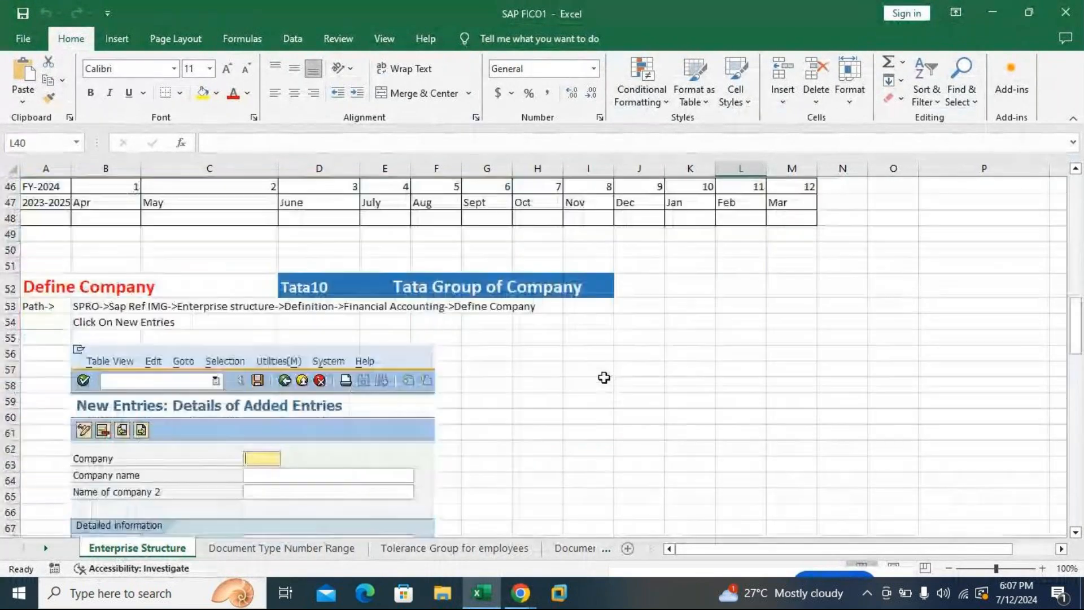
pyautogui.scroll(-3, 604, 377)
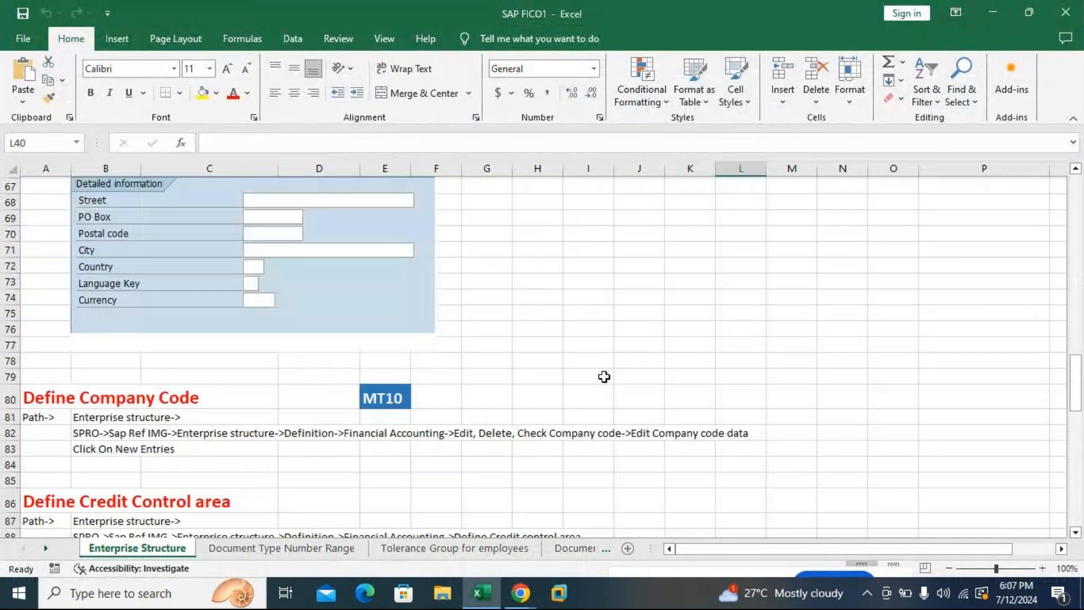
pyautogui.scroll(2, 604, 377)
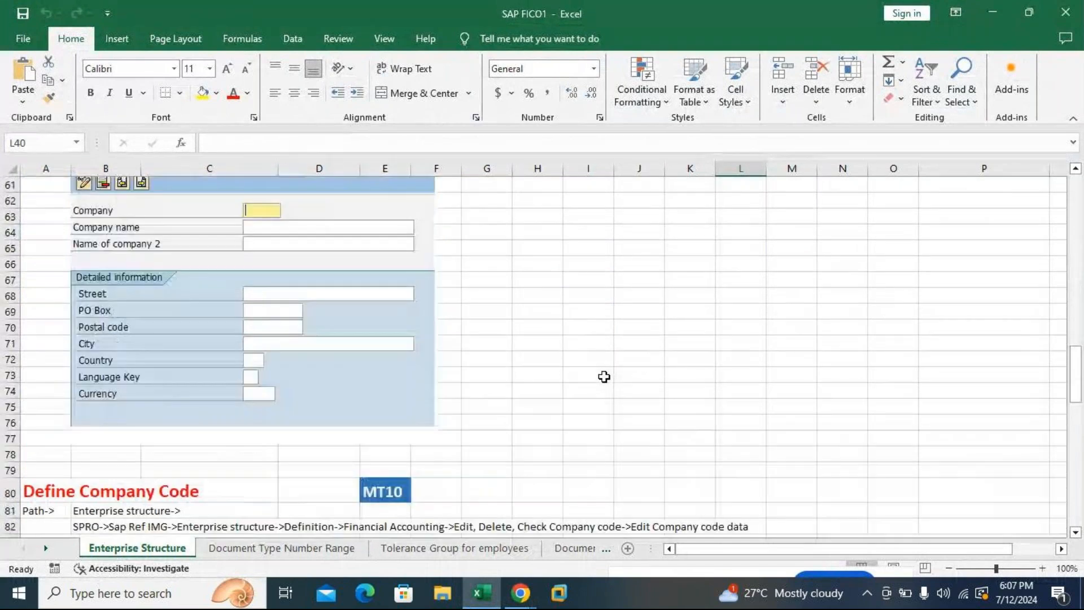
pyautogui.scroll(5, 604, 376)
pyautogui.scroll(-10, 593, 375)
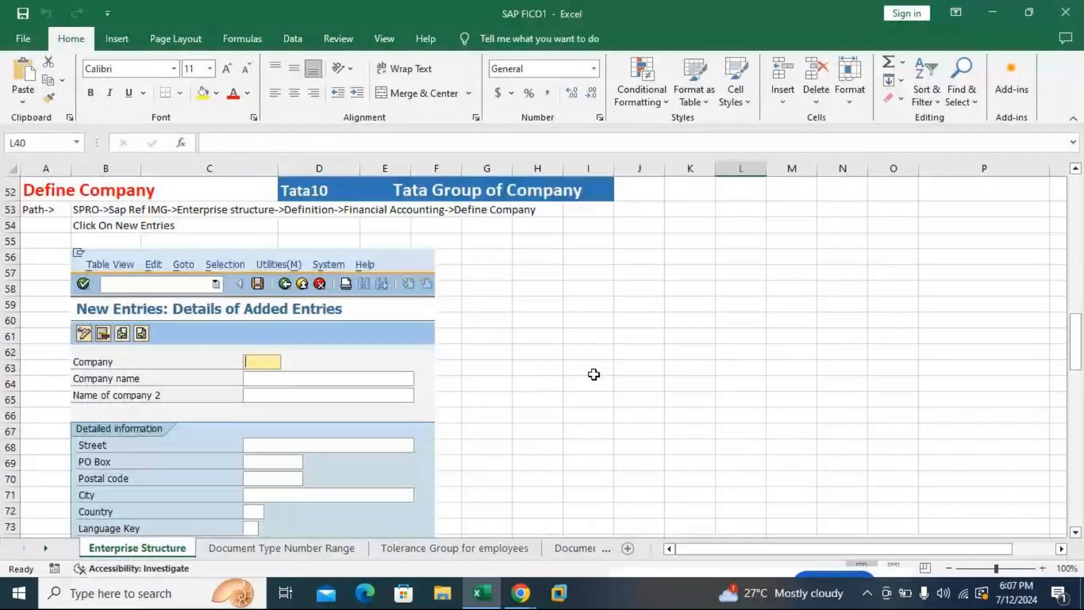
pyautogui.scroll(-4, 410, 367)
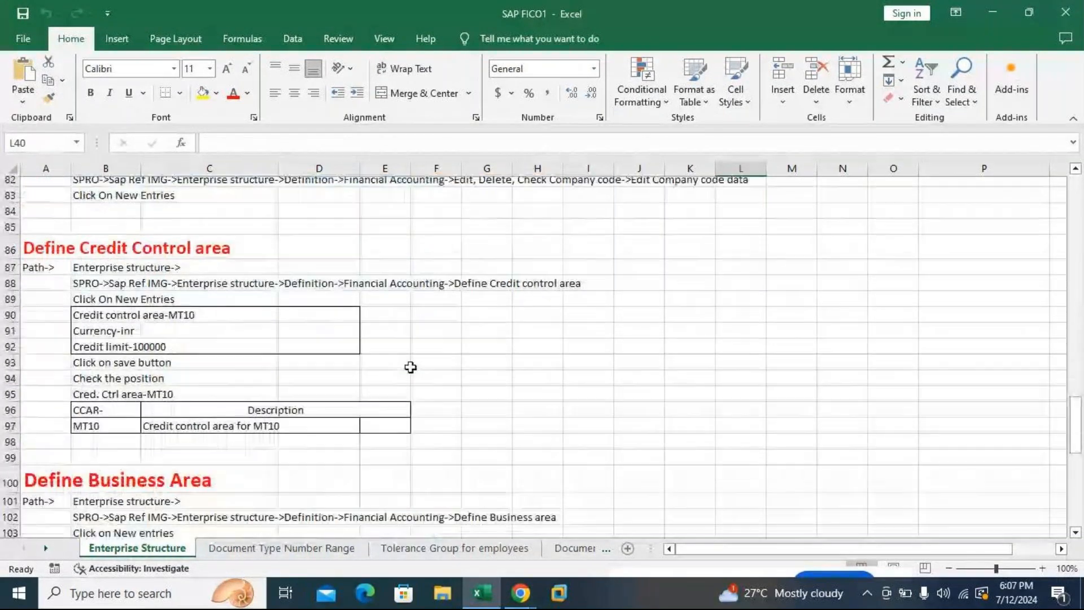
pyautogui.scroll(-2, 241, 428)
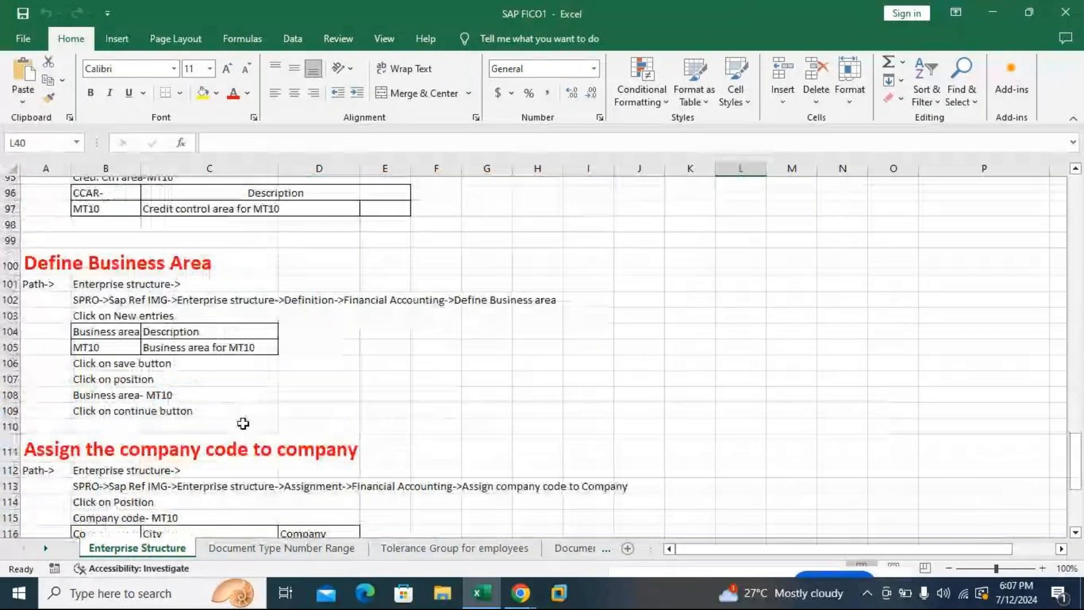
pyautogui.scroll(-6, 390, 341)
pyautogui.scroll(-2, 391, 341)
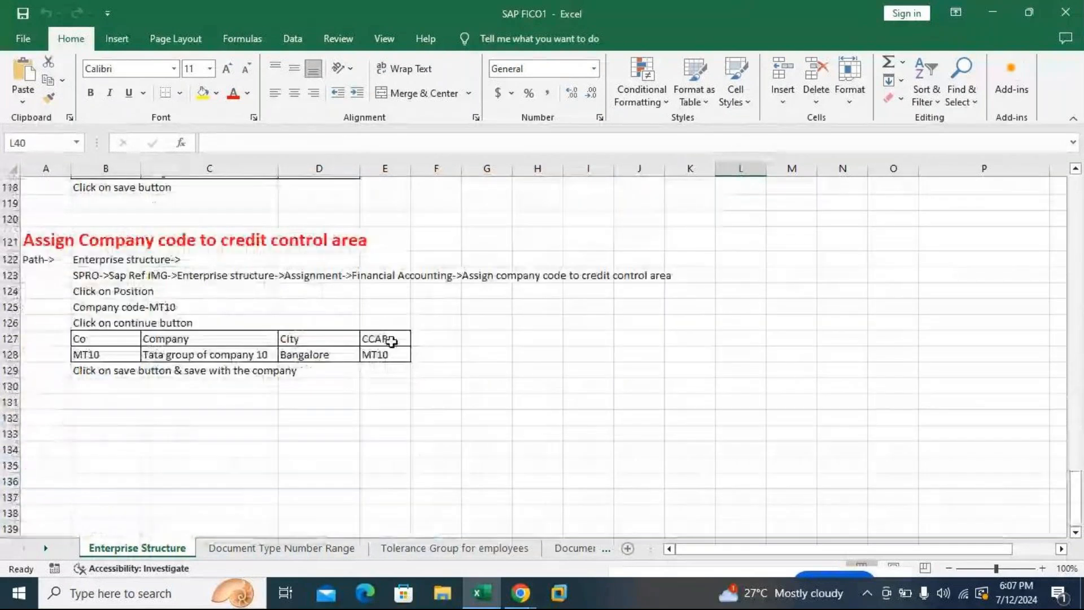
pyautogui.scroll(20, 391, 342)
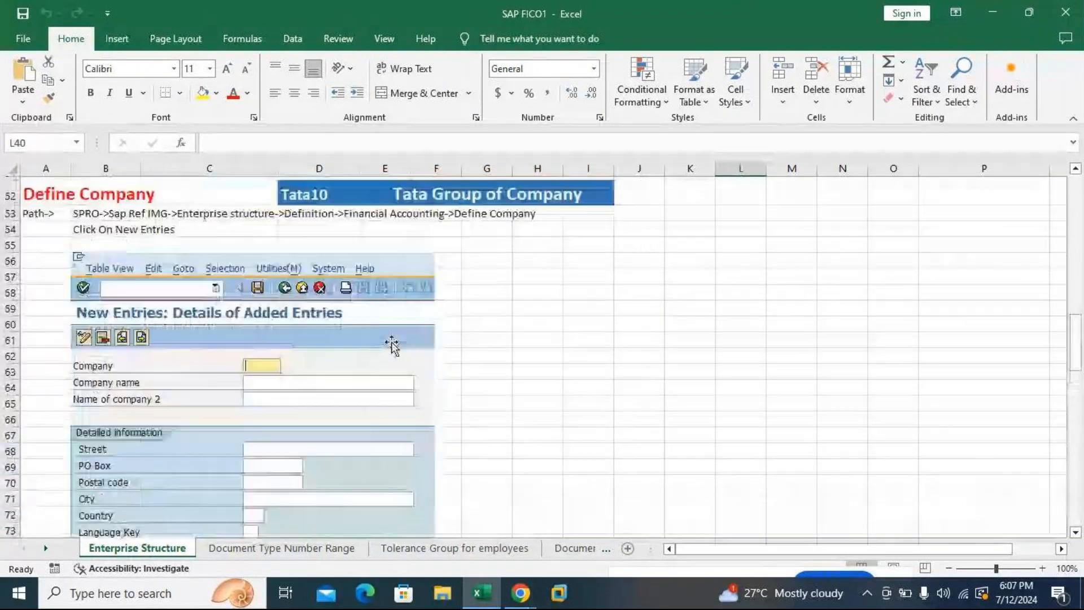
pyautogui.scroll(13, 392, 342)
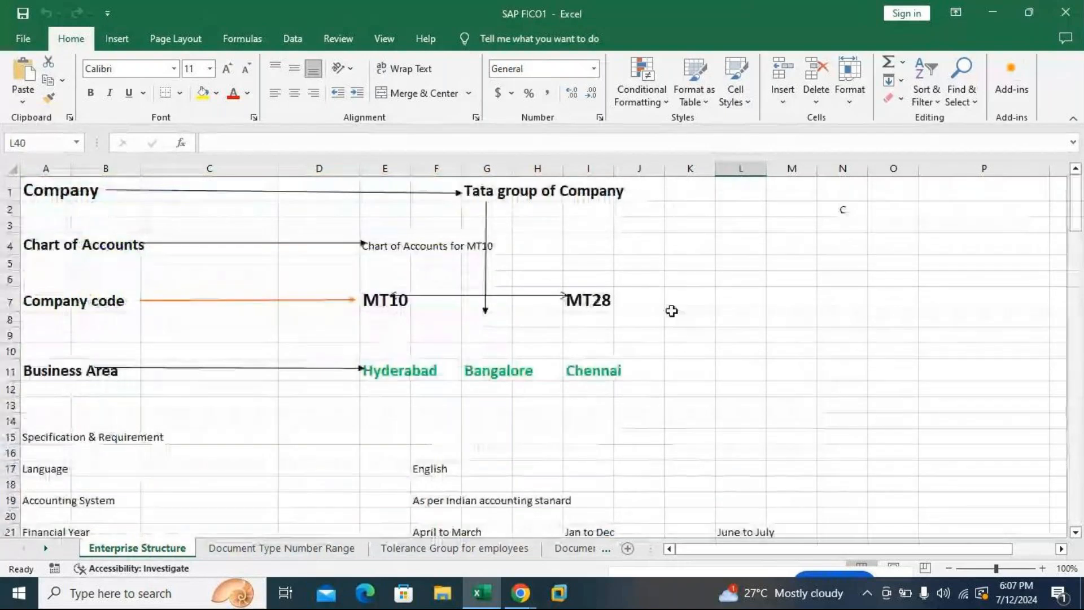
pyautogui.scroll(-3, 350, 412)
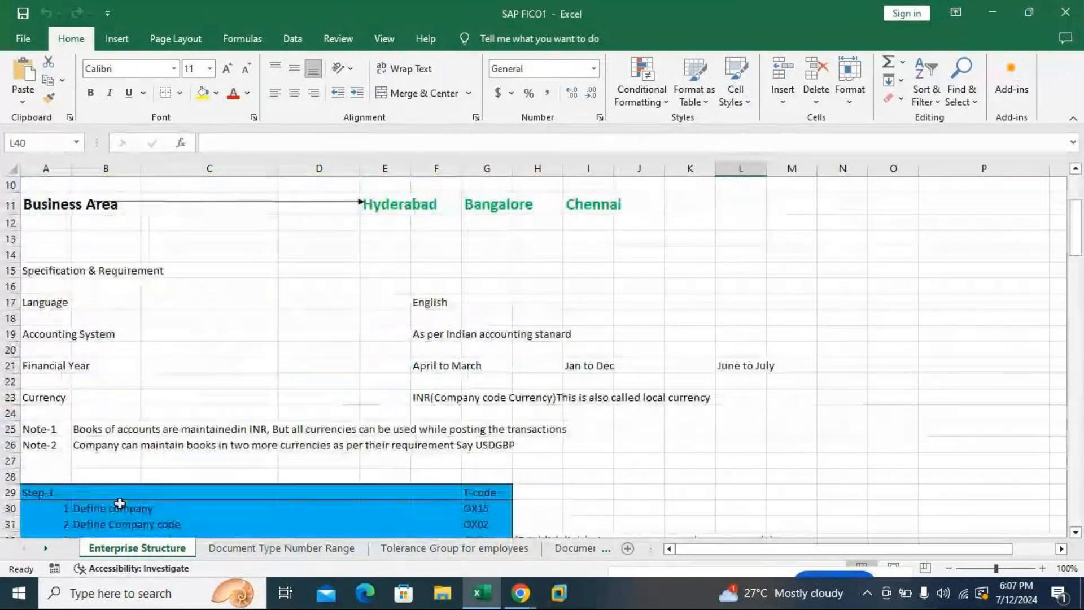
pyautogui.scroll(3, 115, 419)
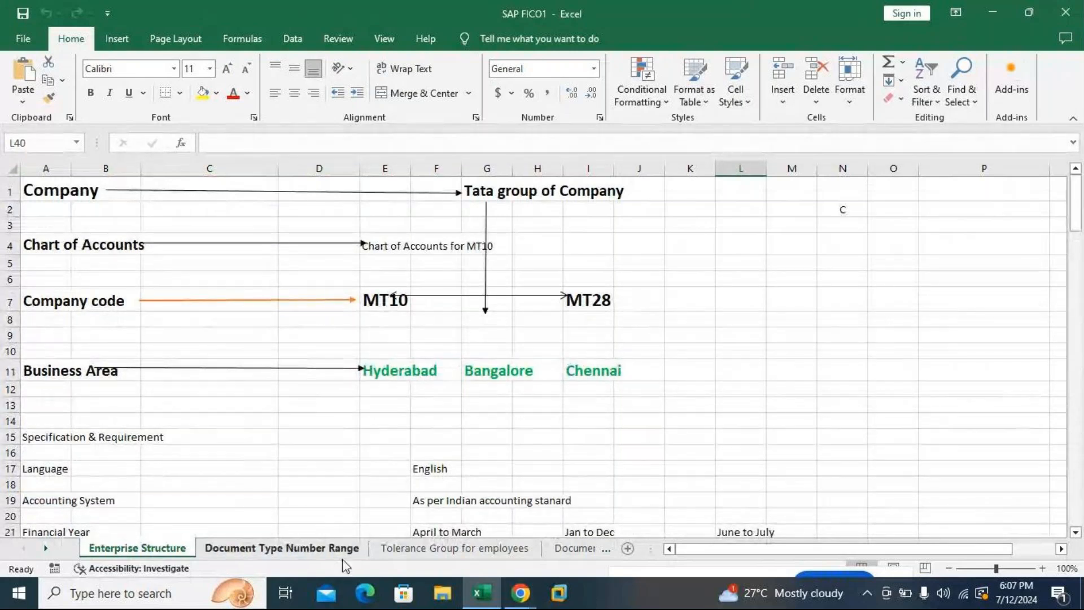
# - Display the Chart of Accounts sheet of the SAP FICO1 workbook
pyautogui.click(575, 551)
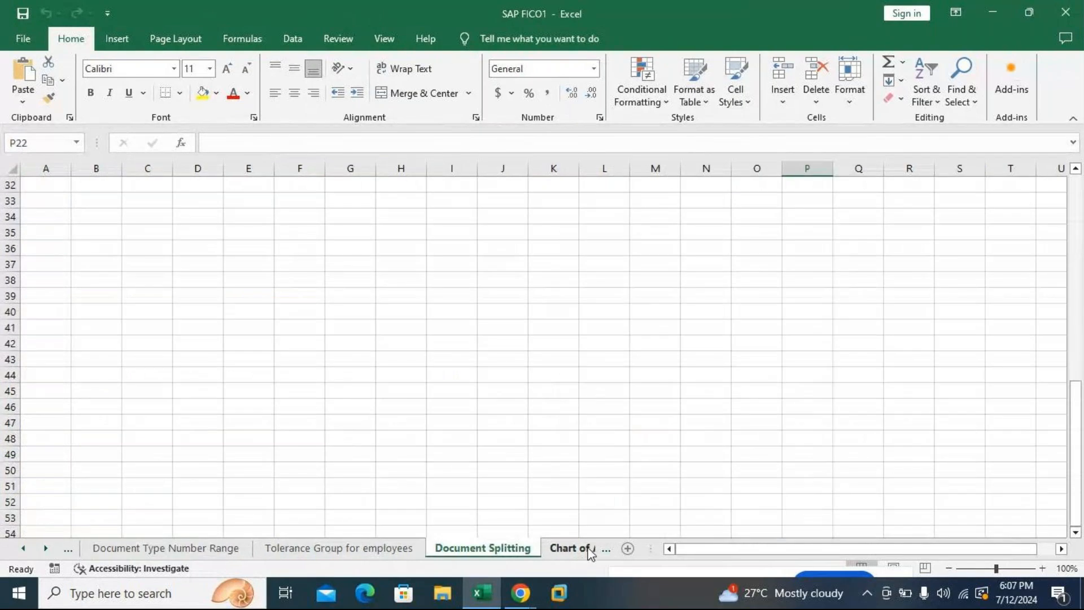
pyautogui.click(587, 549)
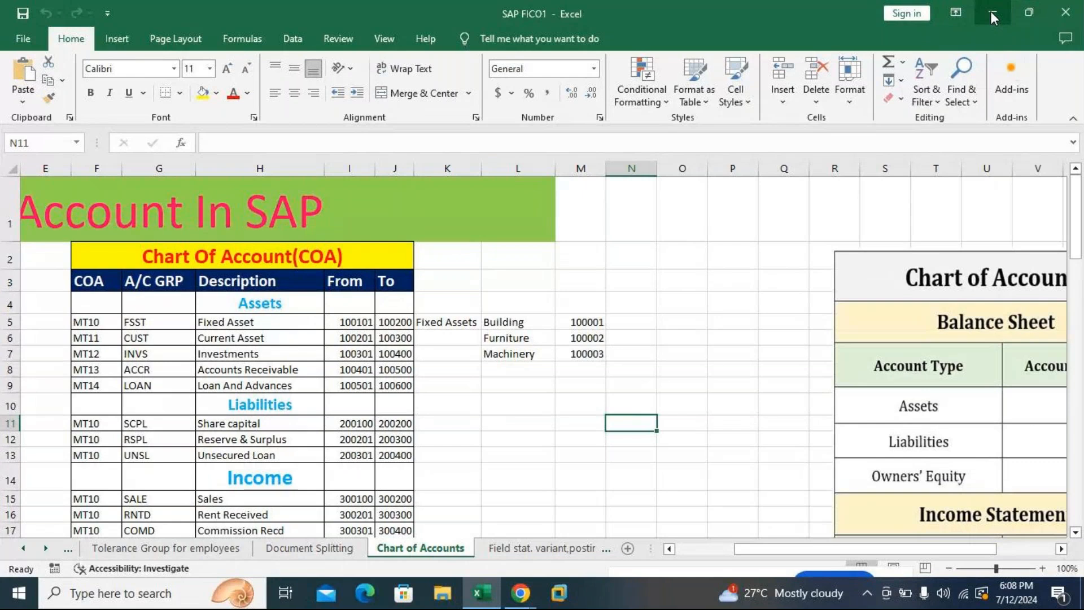
# - Switch to File Explorer and open the Chart of Accounts workbook from the recent files
pyautogui.click(992, 14)
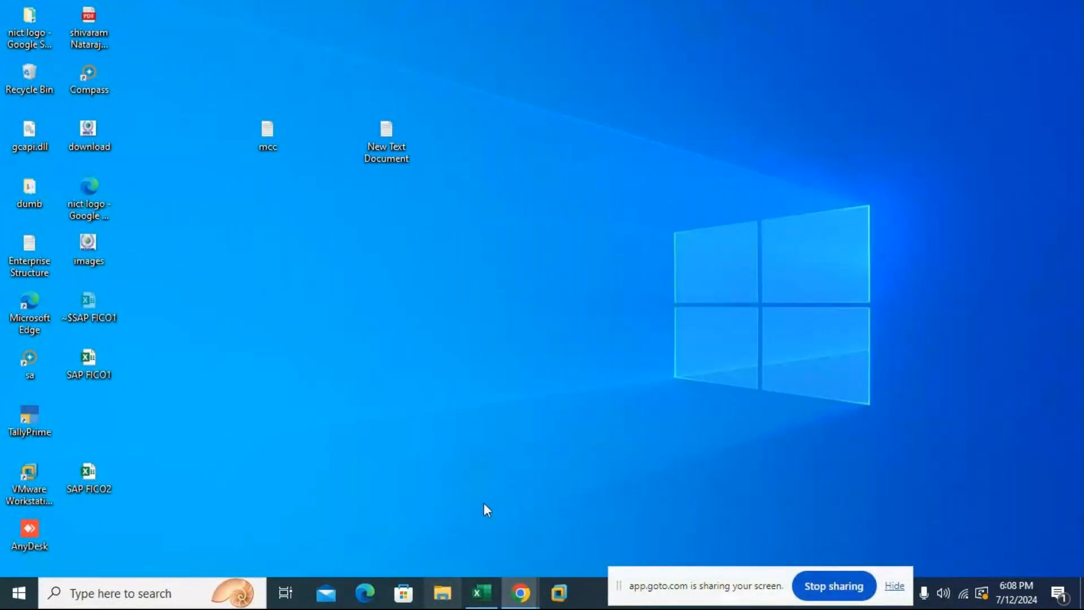
pyautogui.click(449, 598)
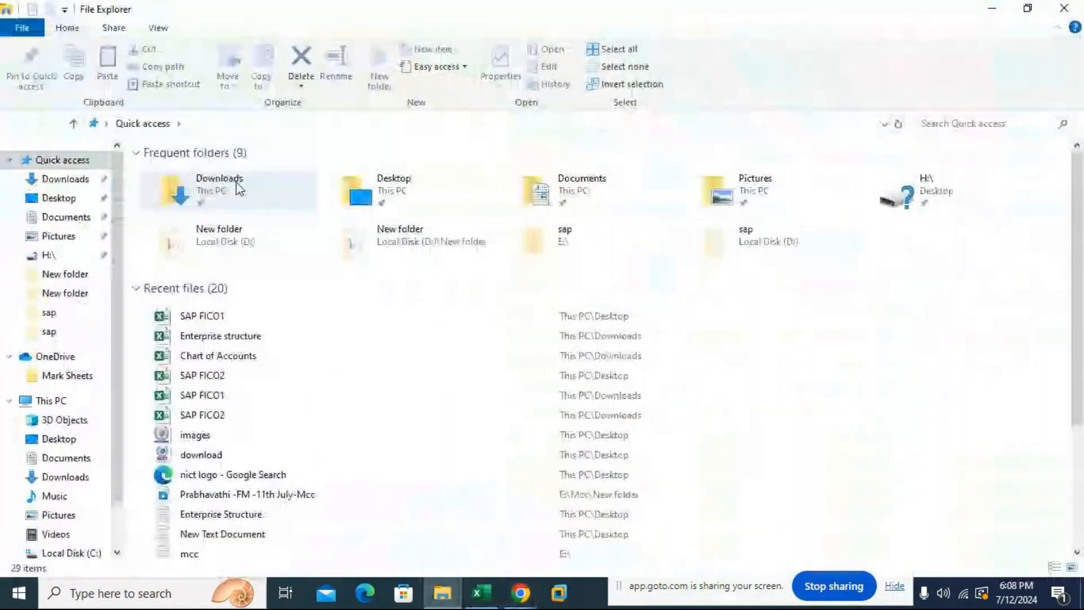
pyautogui.doubleClick(195, 363)
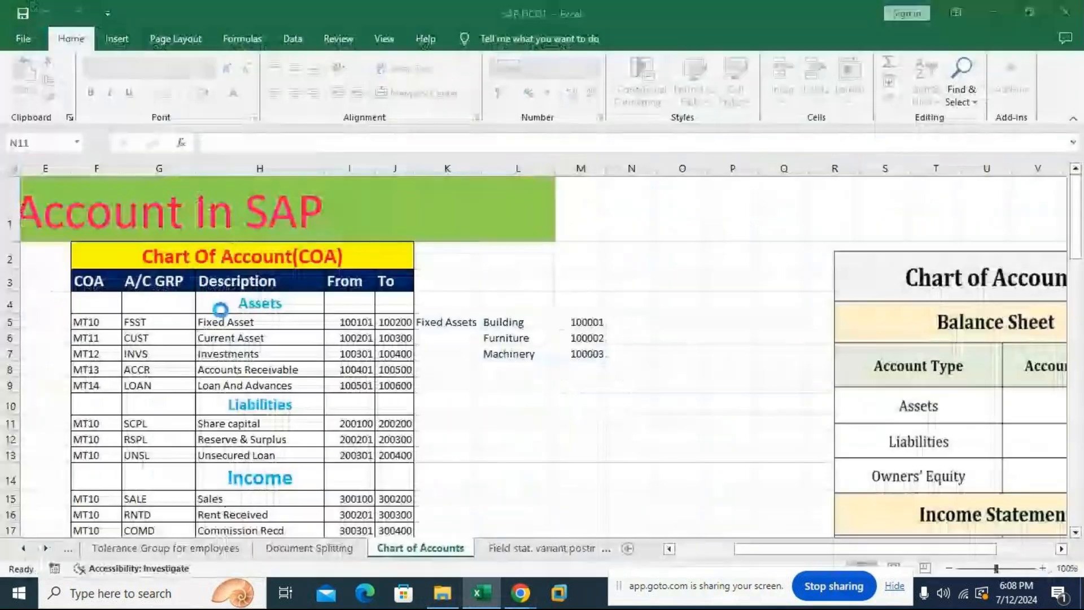
# - Examine the Define Retained Earning Account and Fiscal Year Variant sections of the Chart of Account sheet
pyautogui.scroll(-3, 494, 403)
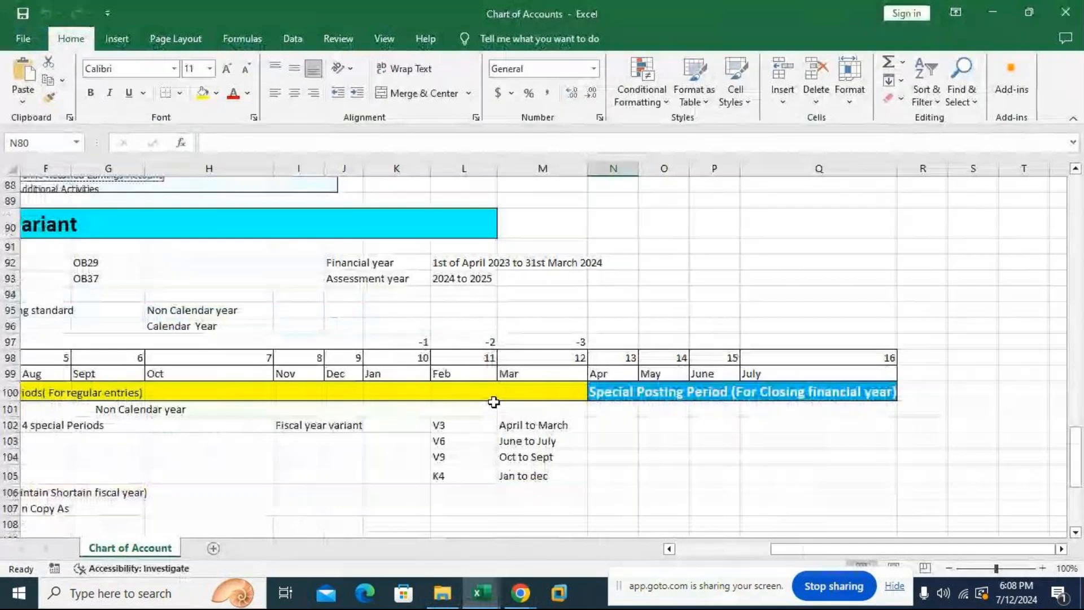
pyautogui.moveTo(810, 549); pyautogui.dragTo(713, 549)
pyautogui.scroll(1, 714, 497)
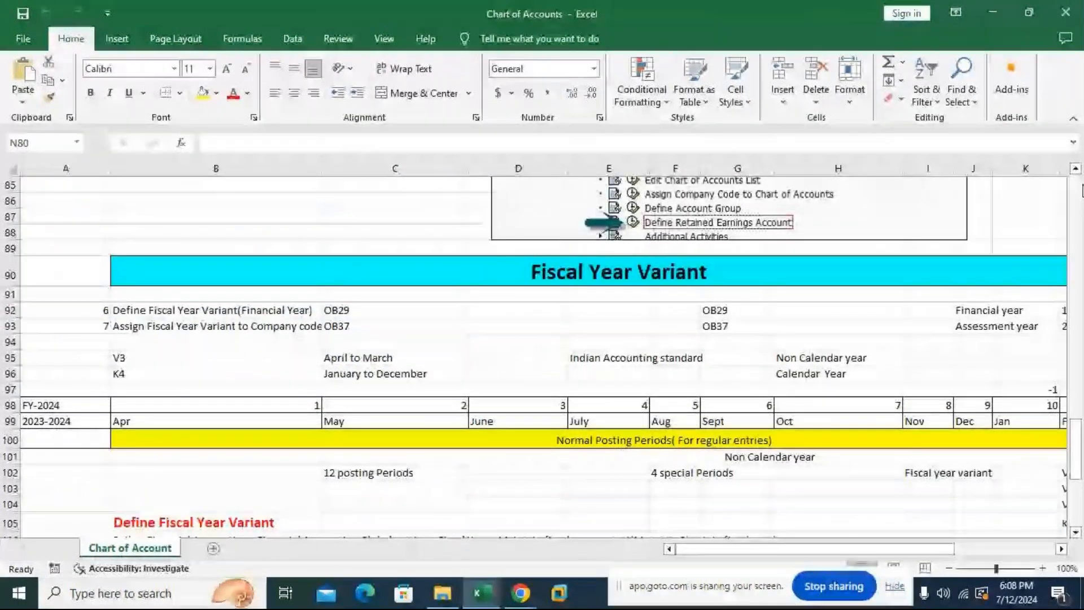
pyautogui.scroll(9, 691, 366)
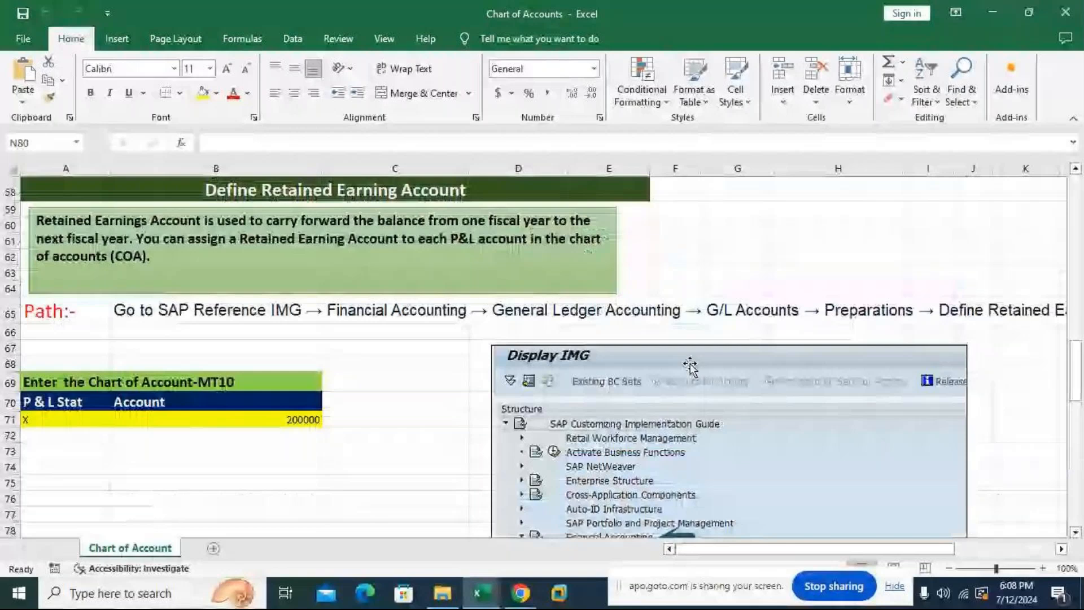
pyautogui.scroll(-10, 690, 368)
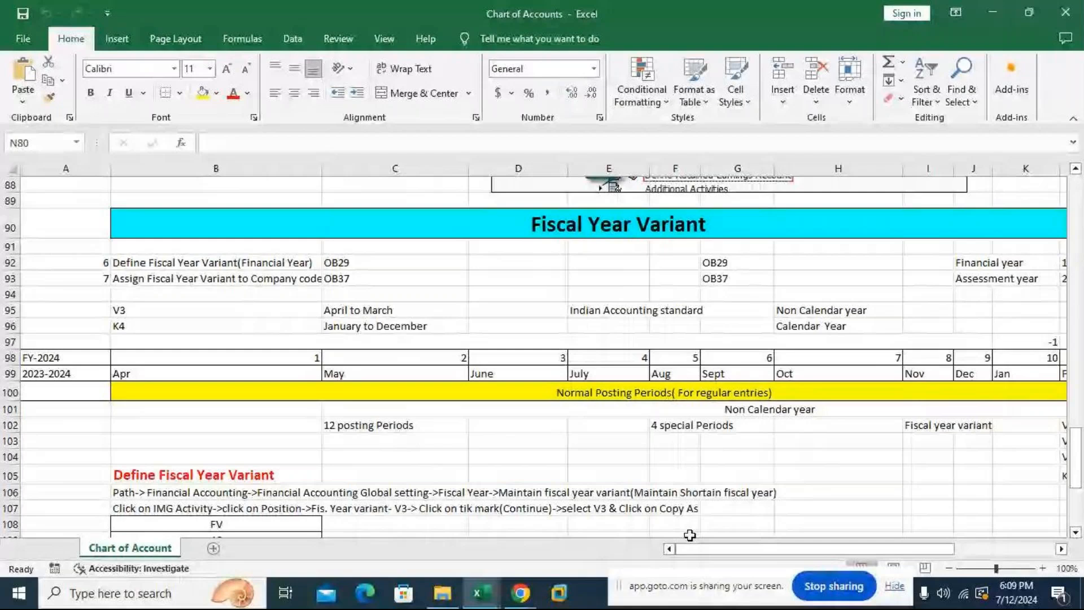
pyautogui.moveTo(700, 552); pyautogui.dragTo(712, 555)
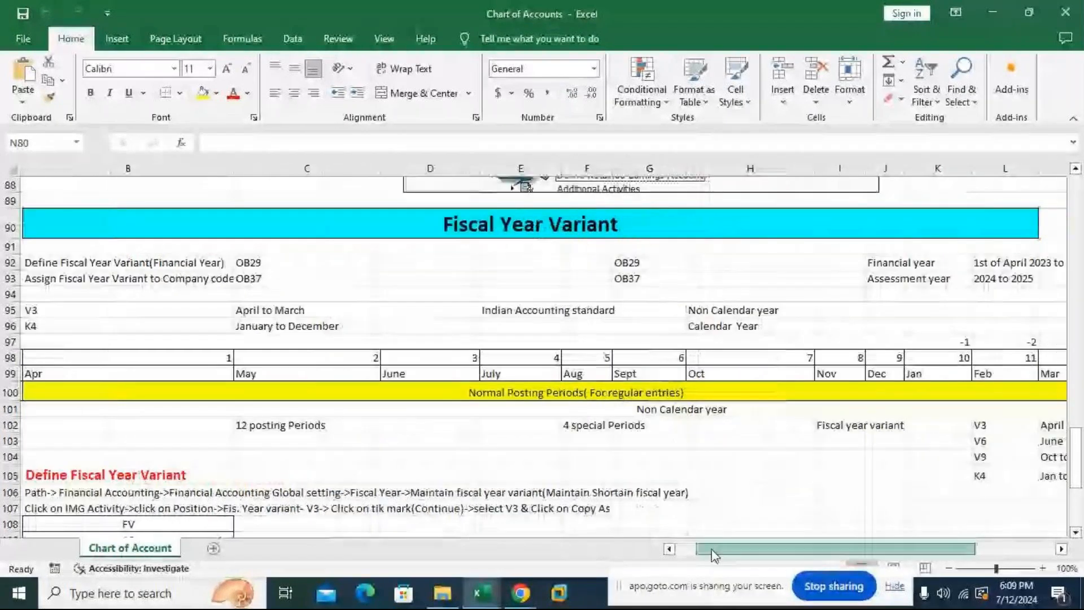
pyautogui.moveTo(713, 556); pyautogui.dragTo(692, 556)
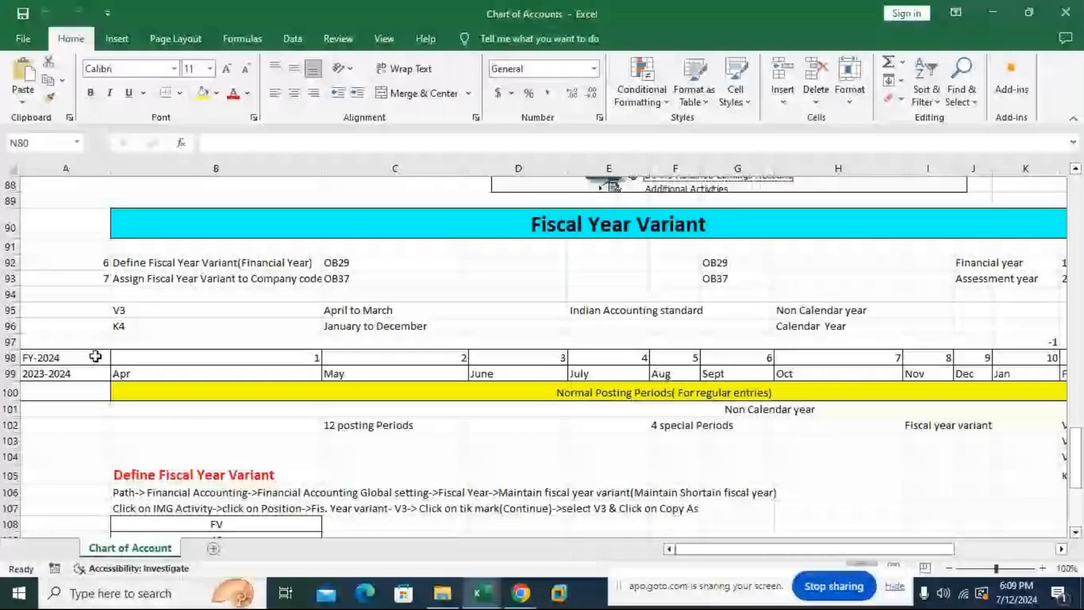
# - Set the year label in cell A99, beneath FY-2024 in the Fiscal Year Variant table, to 2024-2025
pyautogui.click(73, 375)
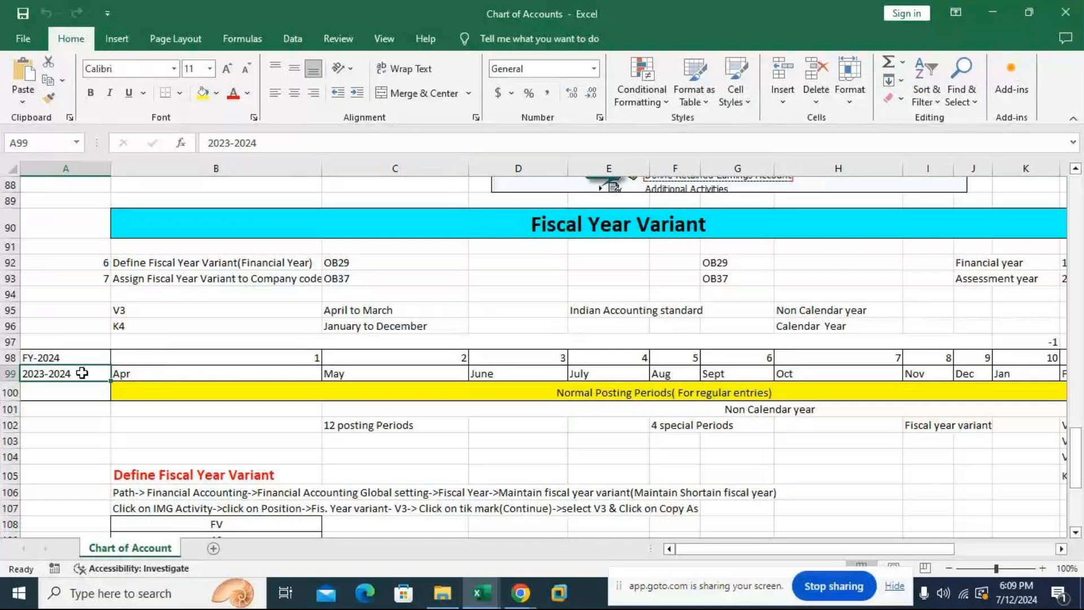
pyautogui.write('202')
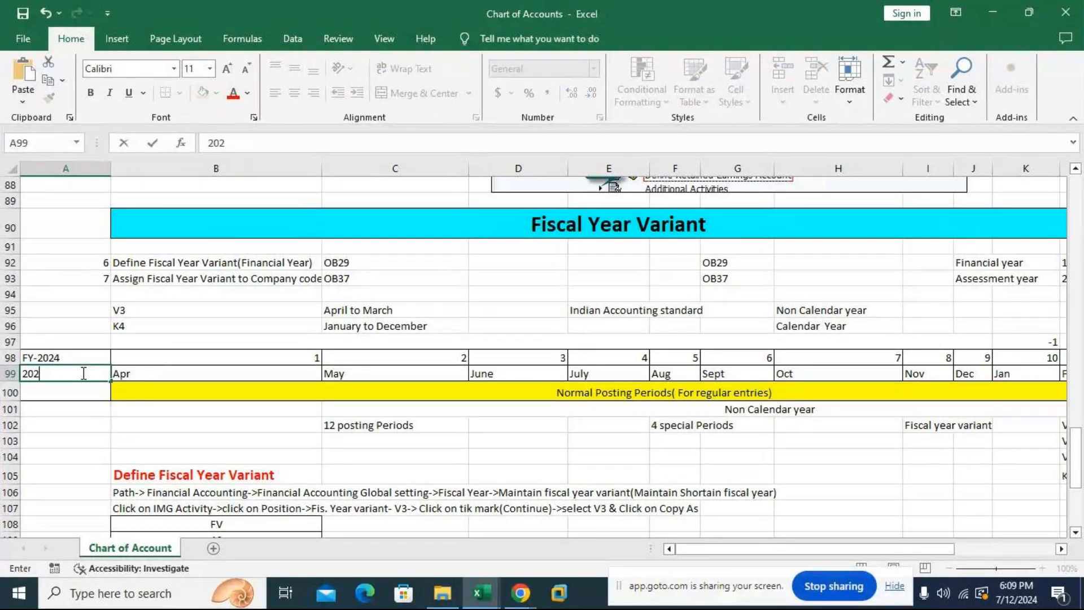
pyautogui.write('4-2025')
pyautogui.click(62, 358)
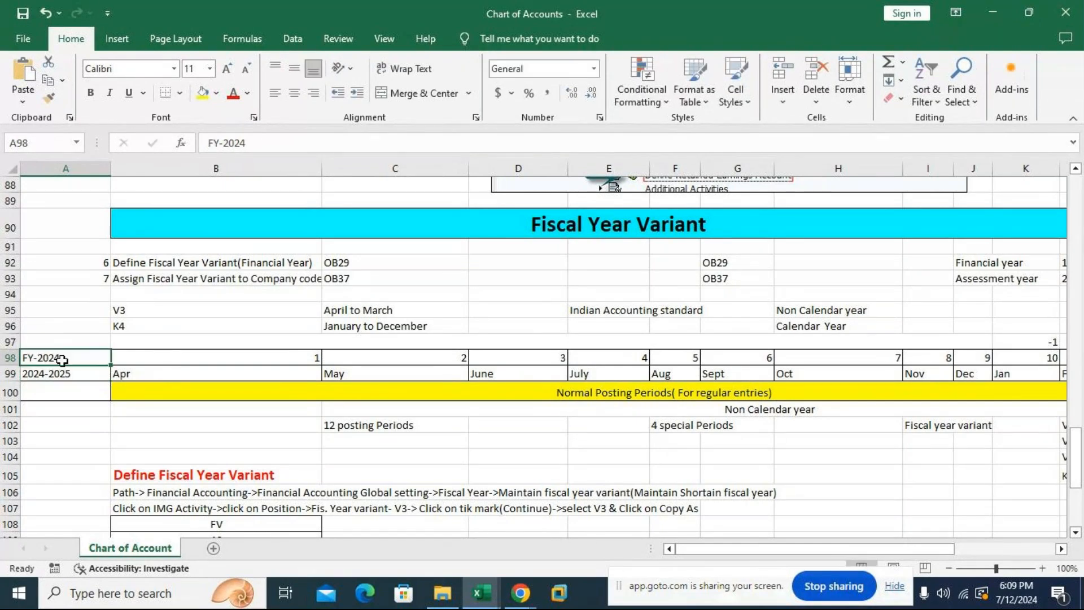
# - Examine the April to March normal posting periods and the special posting periods for closing in the Fiscal Year Variant table
pyautogui.click(154, 375)
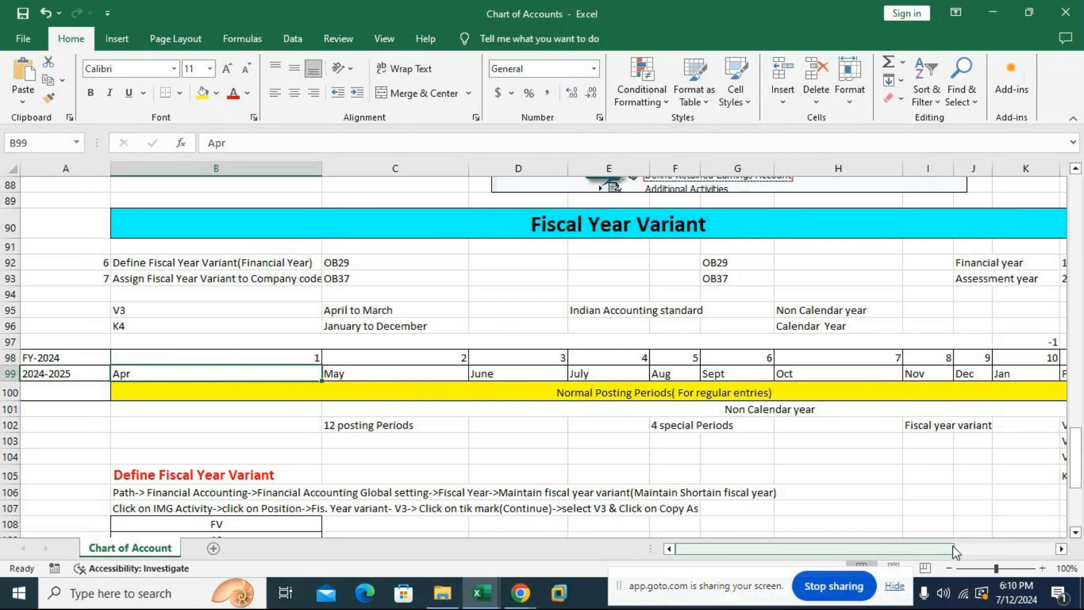
pyautogui.moveTo(954, 545); pyautogui.dragTo(997, 543)
pyautogui.click(992, 533)
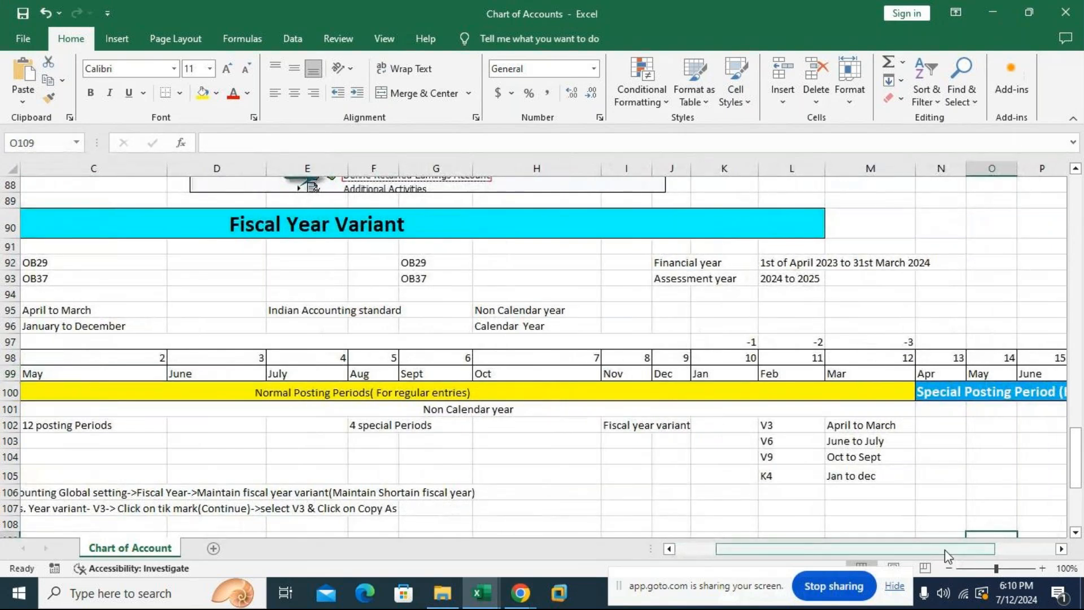
pyautogui.moveTo(945, 550); pyautogui.dragTo(994, 547)
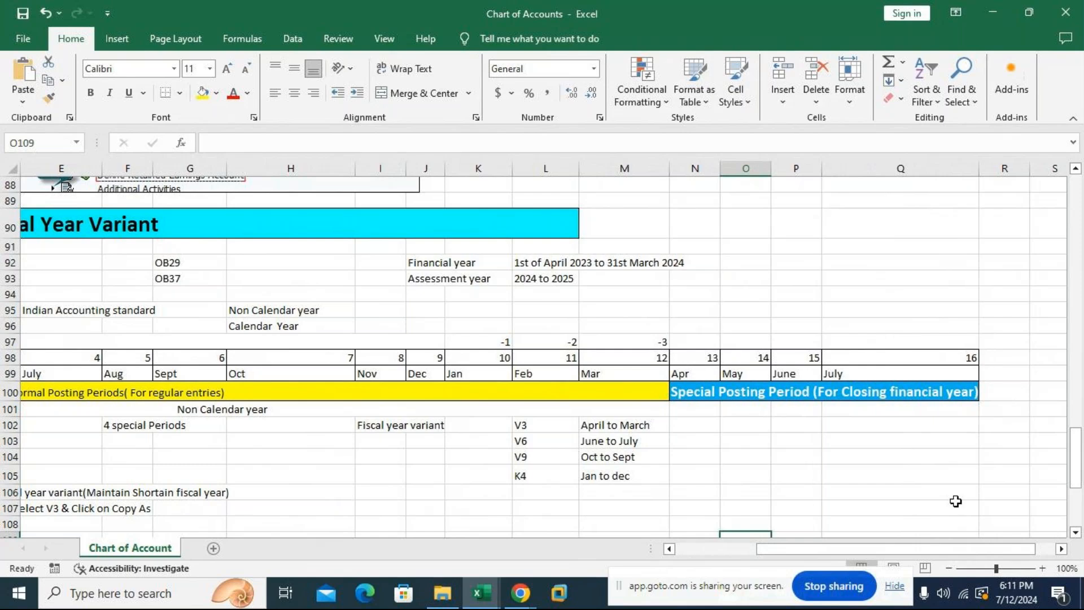
pyautogui.moveTo(880, 546); pyautogui.dragTo(799, 547)
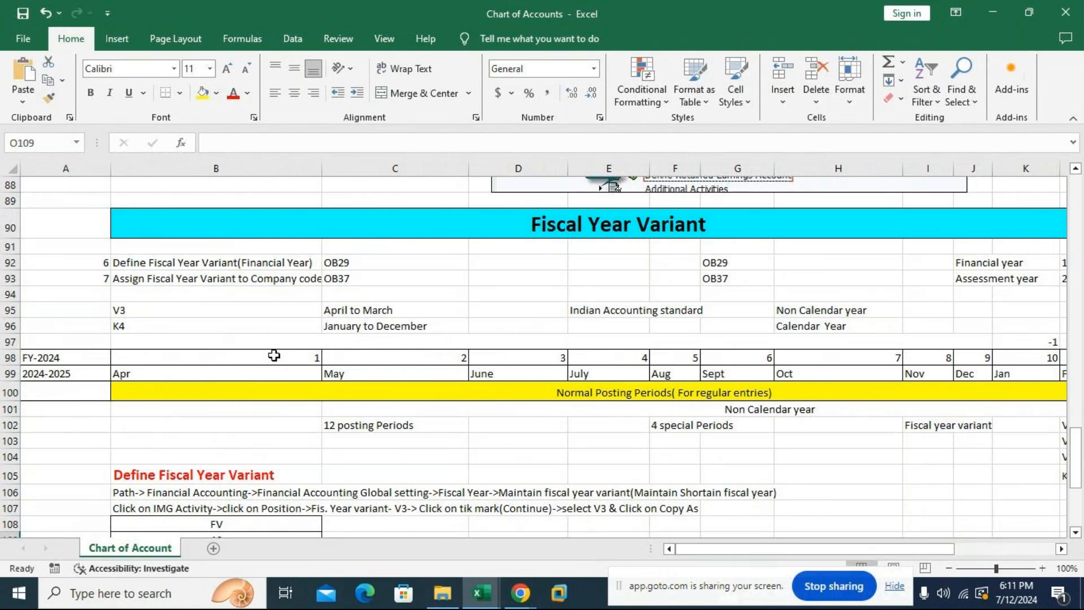
pyautogui.moveTo(743, 549); pyautogui.dragTo(780, 546)
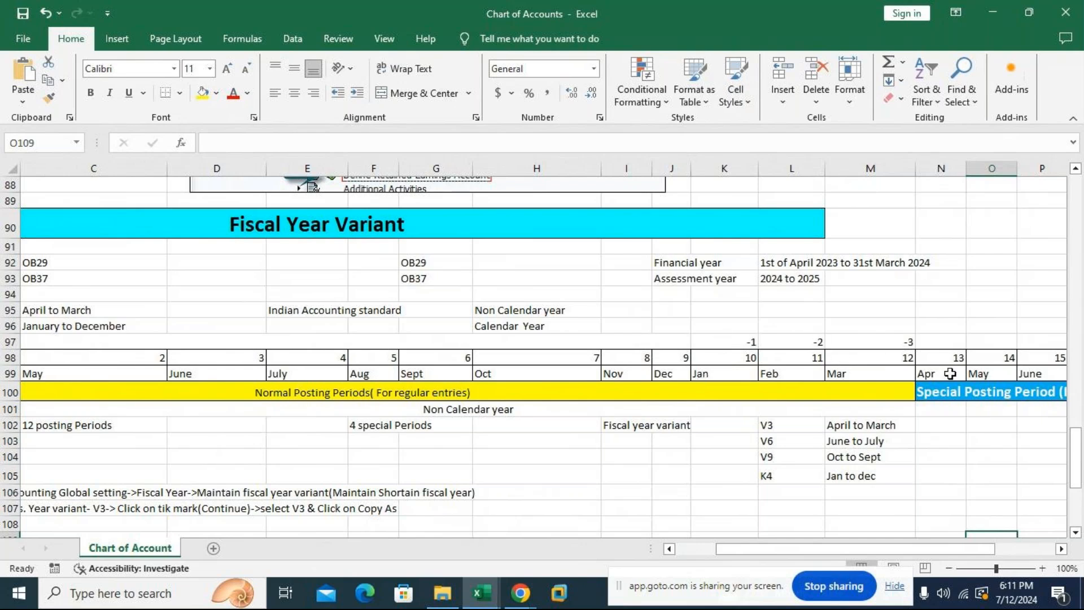
pyautogui.moveTo(880, 551); pyautogui.dragTo(926, 552)
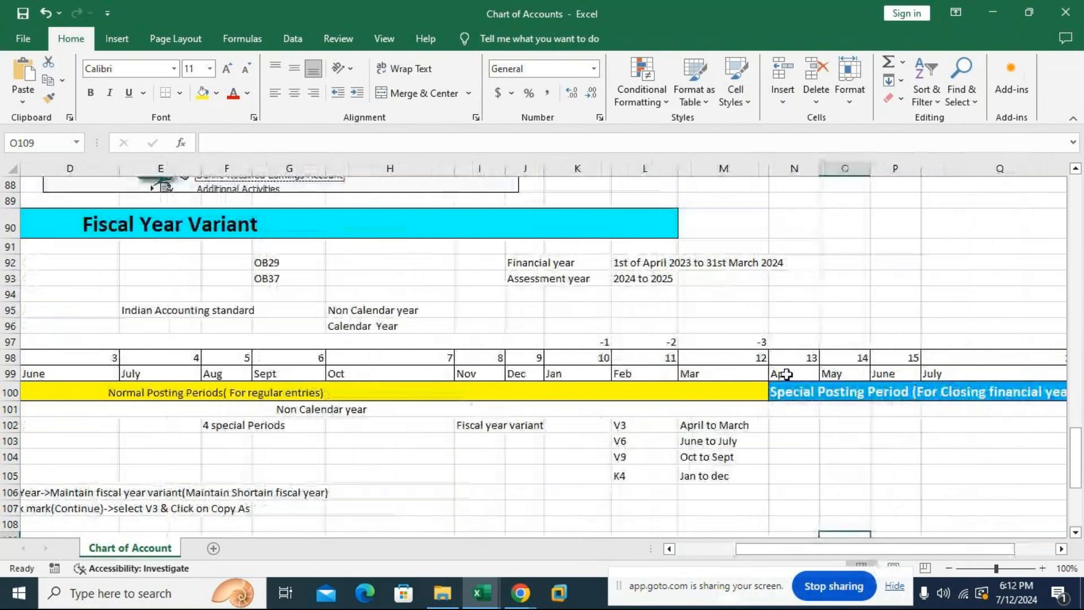
pyautogui.moveTo(939, 551); pyautogui.dragTo(829, 547)
pyautogui.press('Right')
pyautogui.press('Right')
pyautogui.press('Right')
pyautogui.press('Right')
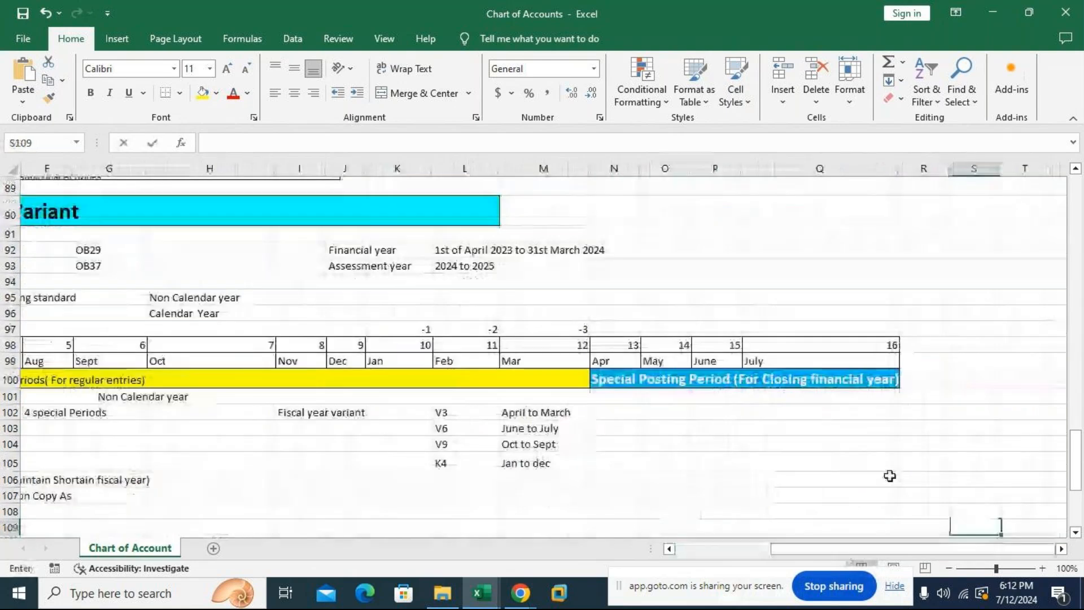
pyautogui.moveTo(934, 551); pyautogui.dragTo(838, 552)
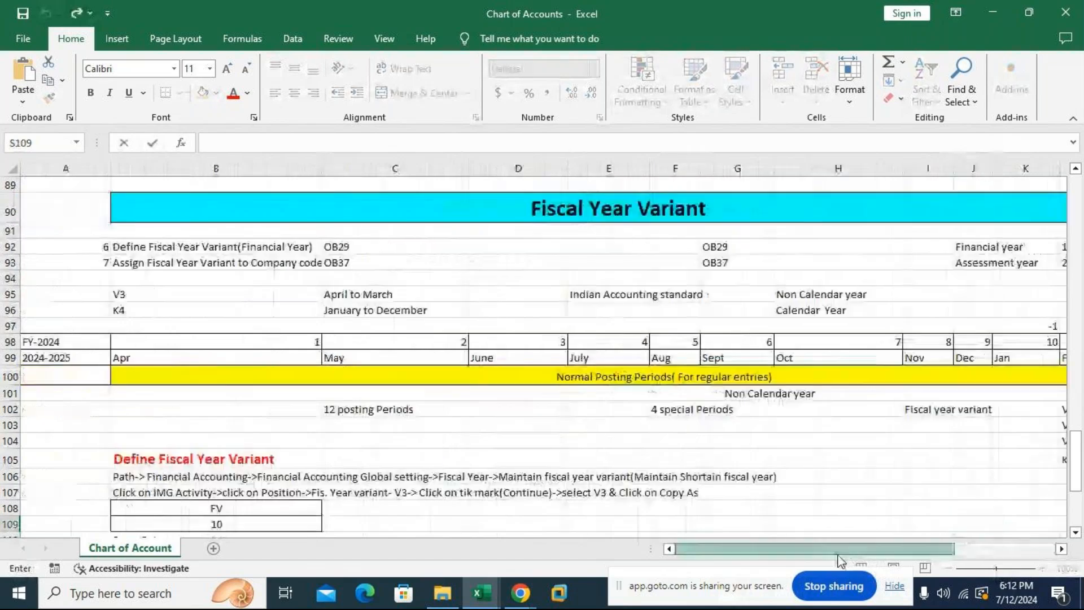
# - Examine the Define Fiscal Year Variant section, including its configuration path and the instructions for copying V3
pyautogui.scroll(1, 851, 494)
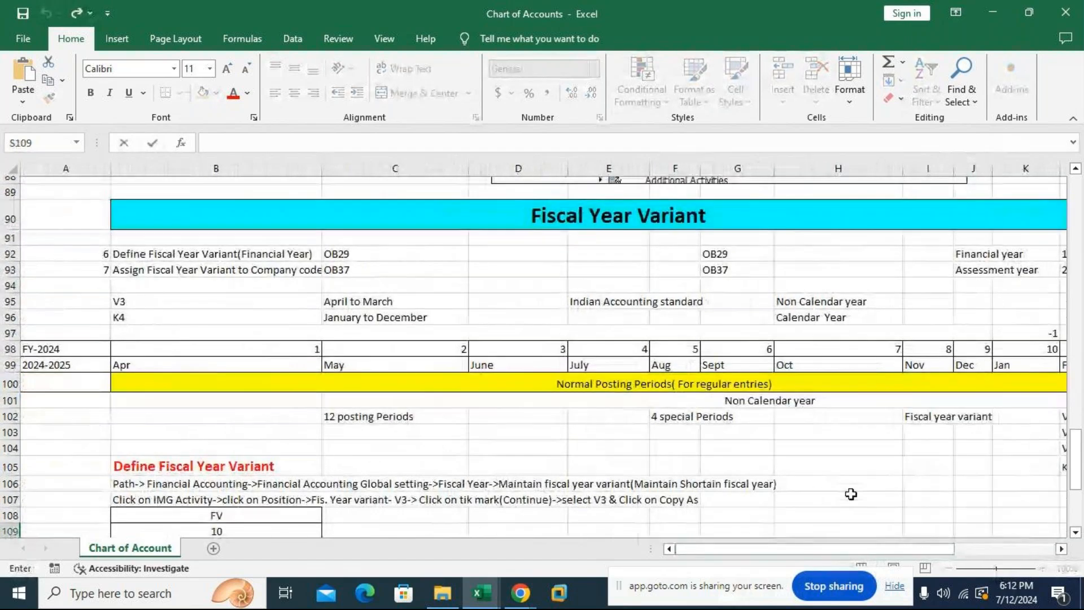
pyautogui.scroll(1, 851, 494)
pyautogui.scroll(-2, 851, 495)
pyautogui.scroll(-1, 851, 494)
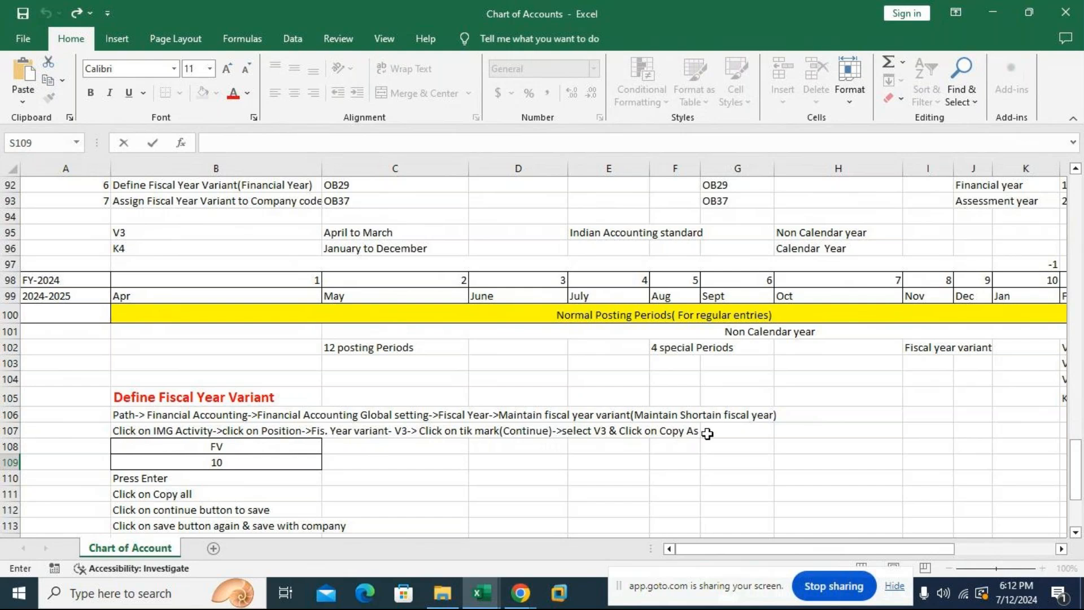
pyautogui.scroll(-1, 436, 475)
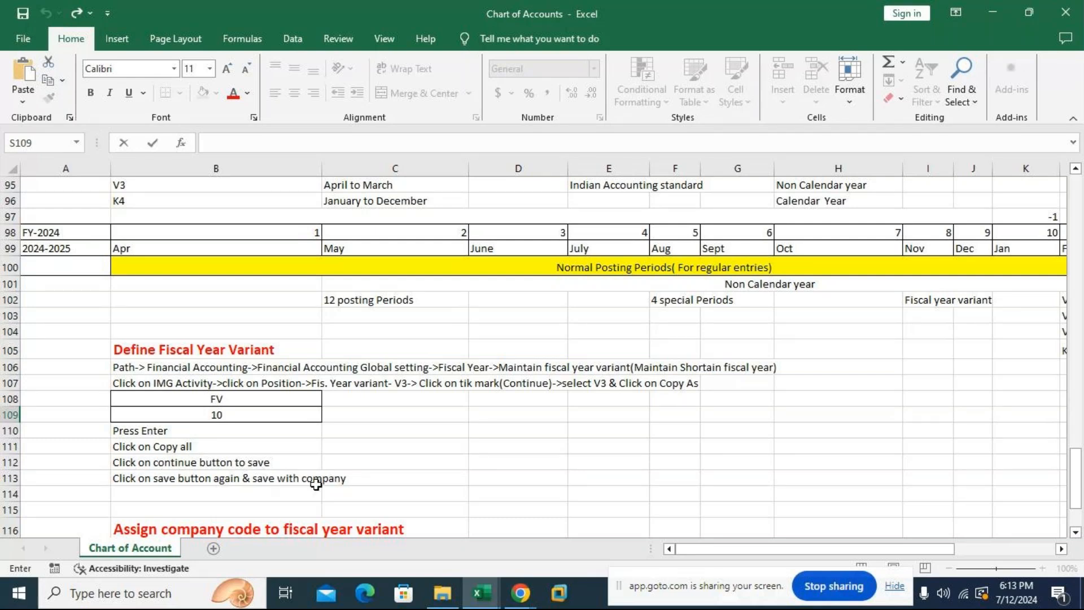
pyautogui.scroll(2, 610, 487)
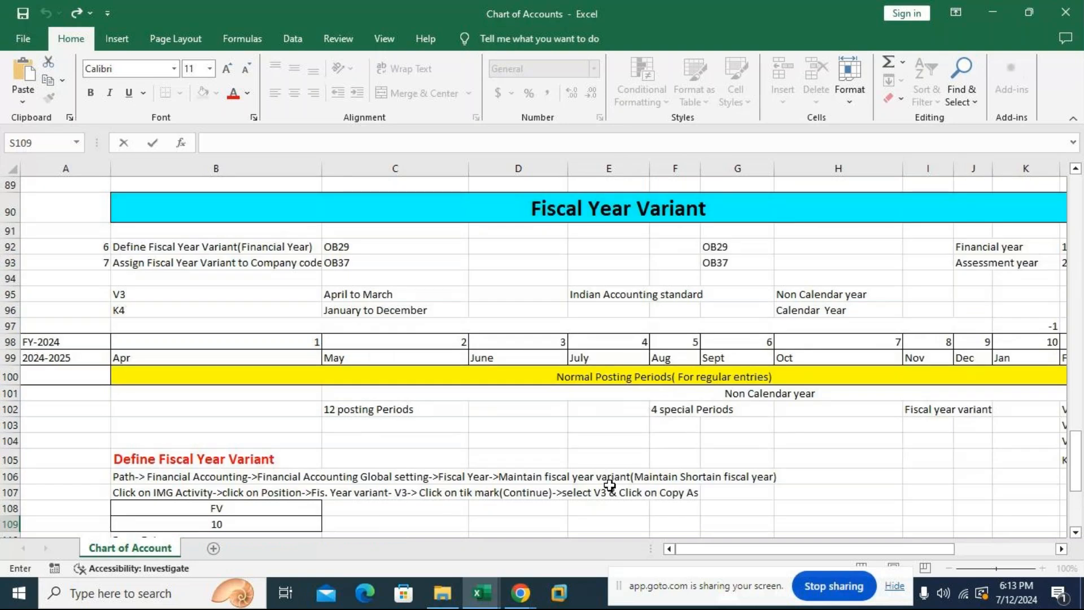
pyautogui.scroll(-1, 570, 487)
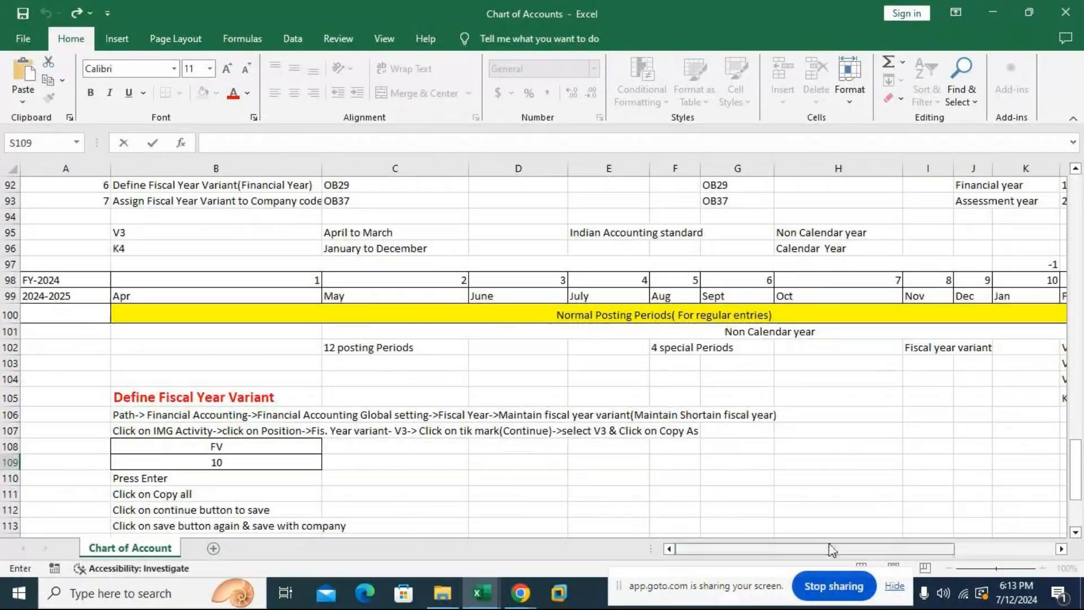
pyautogui.scroll(1, 621, 395)
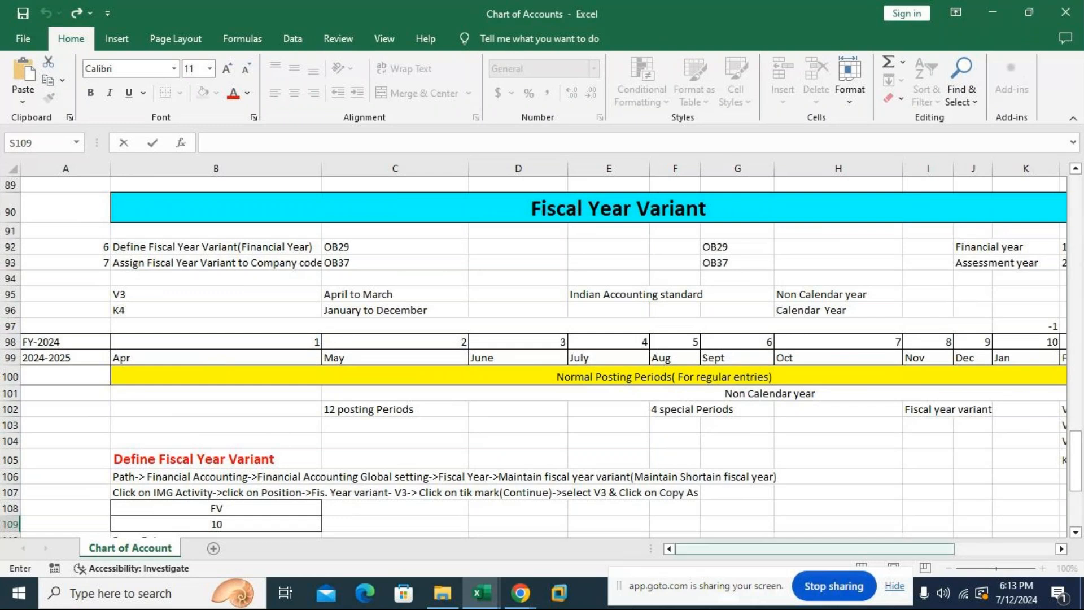
# - Check the participants in the GoTo Meeting window and return to the Fiscal Year Variant section of the Chart of Accounts workbook
pyautogui.click(519, 508)
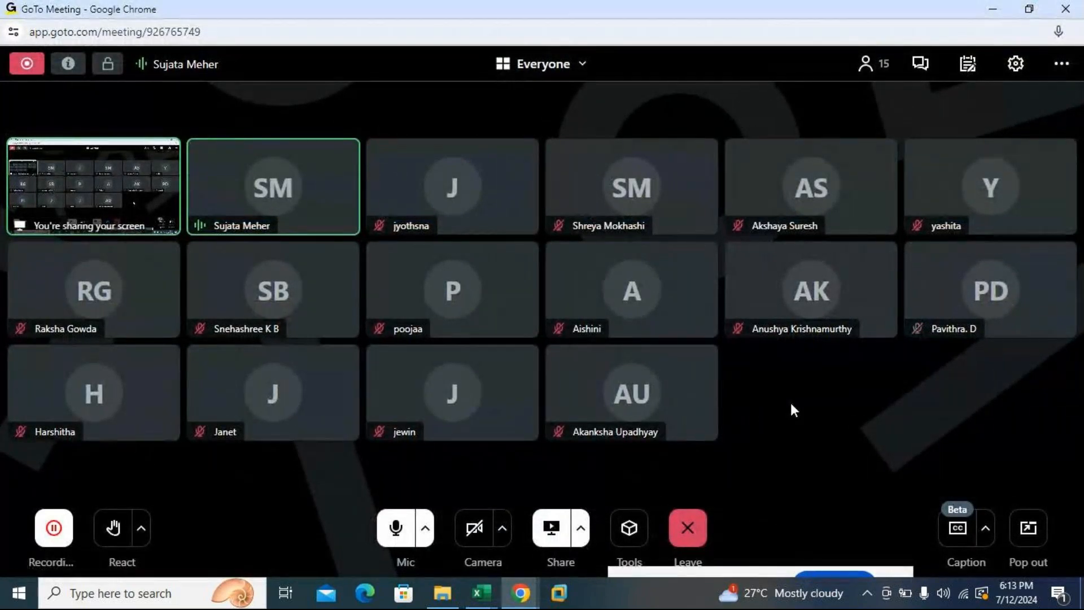
pyautogui.click(993, 11)
pyautogui.scroll(1, 557, 384)
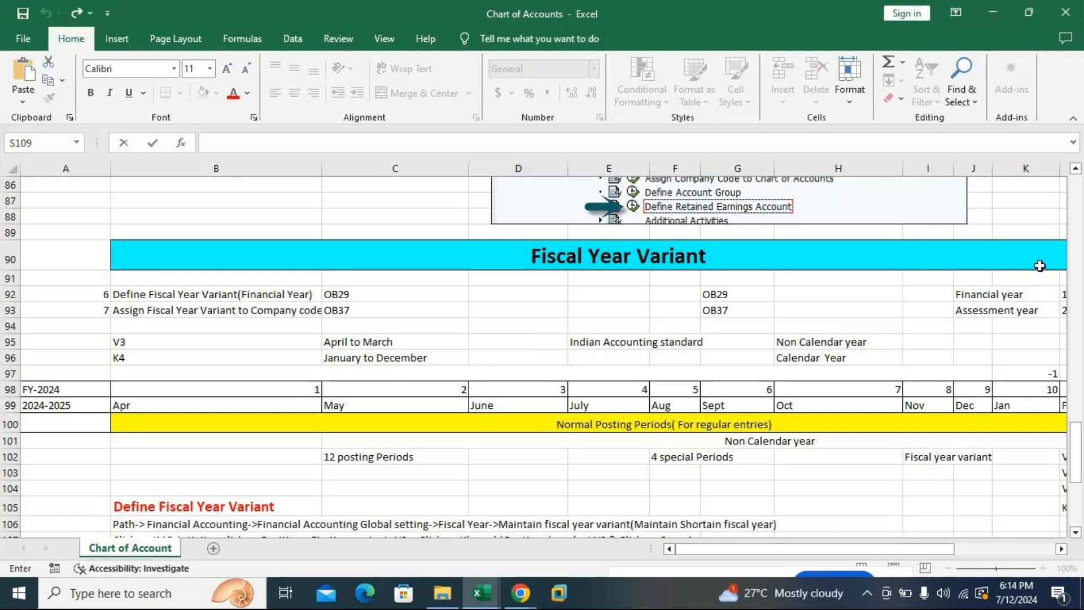
# - Update the Financial year period in cell L92 to 1st of April 2024 to 31st March 2025
pyautogui.moveTo(879, 548); pyautogui.dragTo(921, 547)
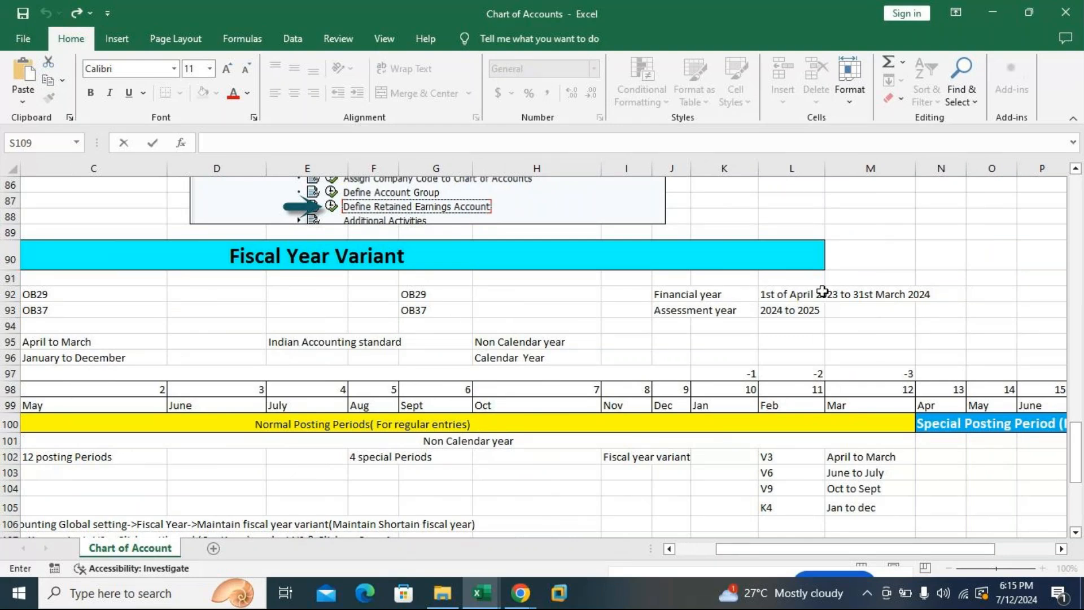
pyautogui.click(823, 292)
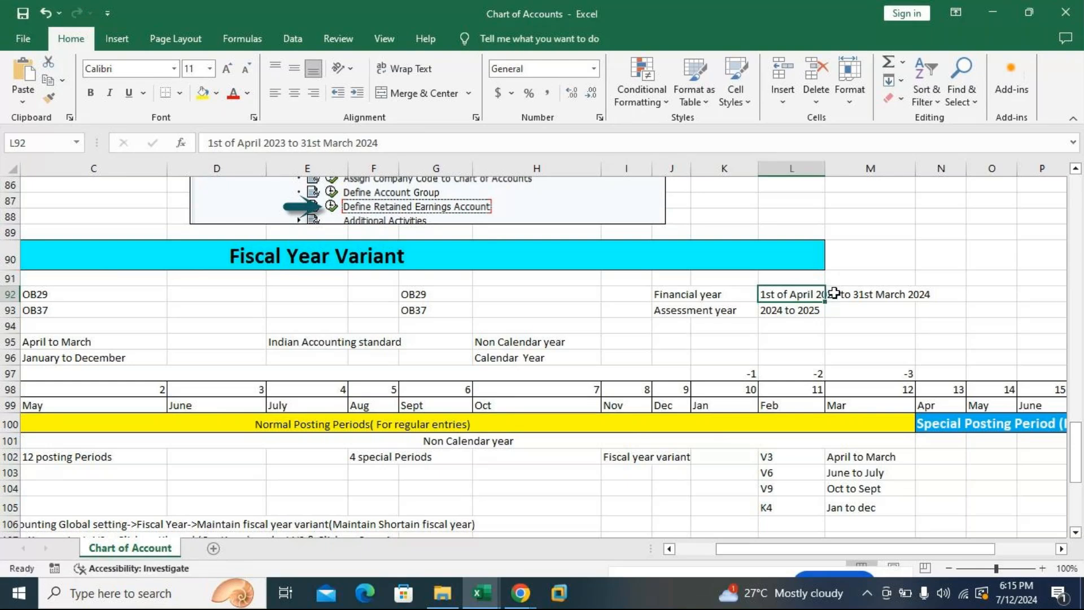
pyautogui.doubleClick(787, 293)
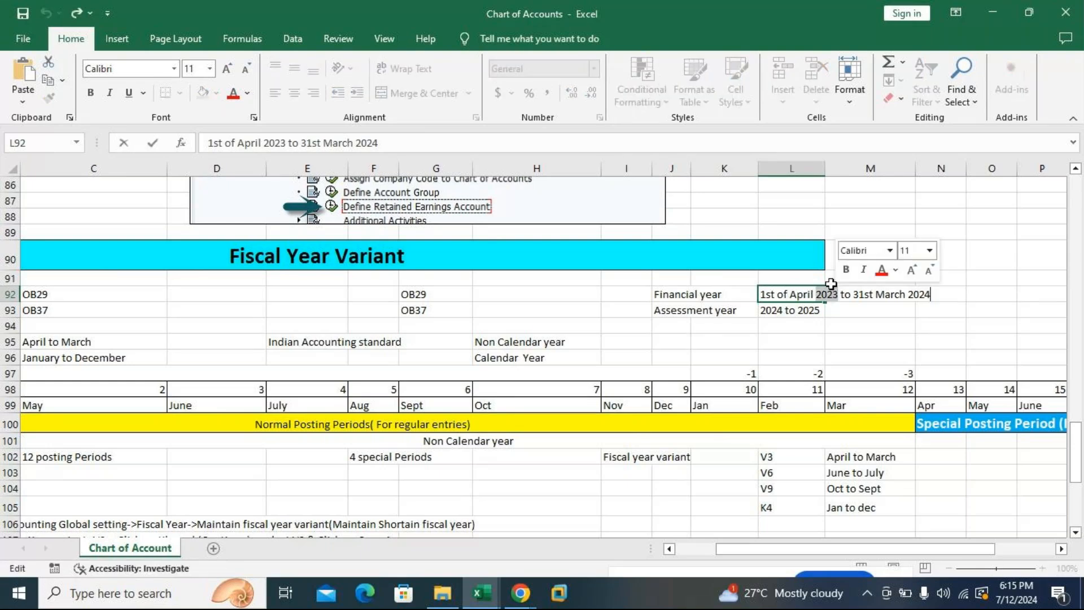
pyautogui.tripleClick(815, 297)
pyautogui.click(839, 291)
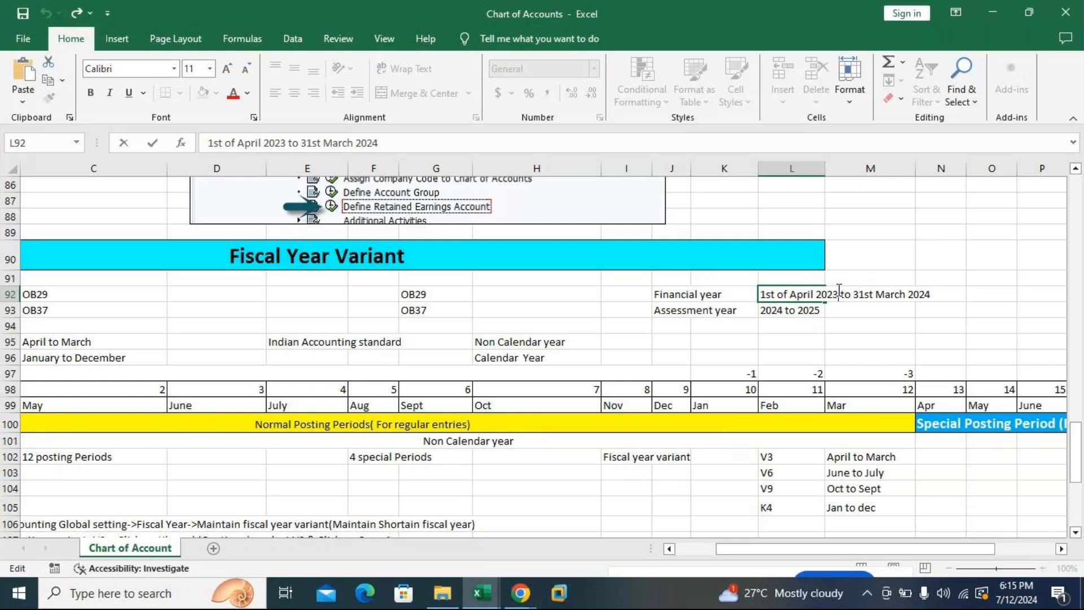
pyautogui.press('BackSpace')
pyautogui.write('4')
pyautogui.click(937, 292)
pyautogui.press('BackSpace')
pyautogui.write('5')
pyautogui.click(947, 326)
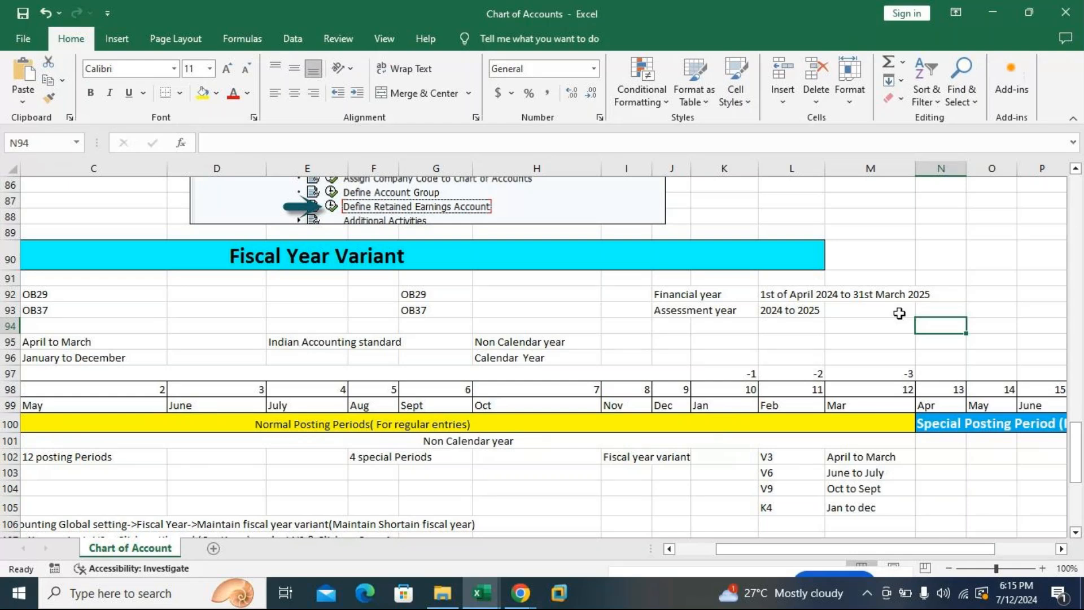
# - Switch to VMware Workstation, dismiss the software update offer and resume the ECC Windows Server 2003 virtual machine
pyautogui.moveTo(764, 555); pyautogui.dragTo(735, 555)
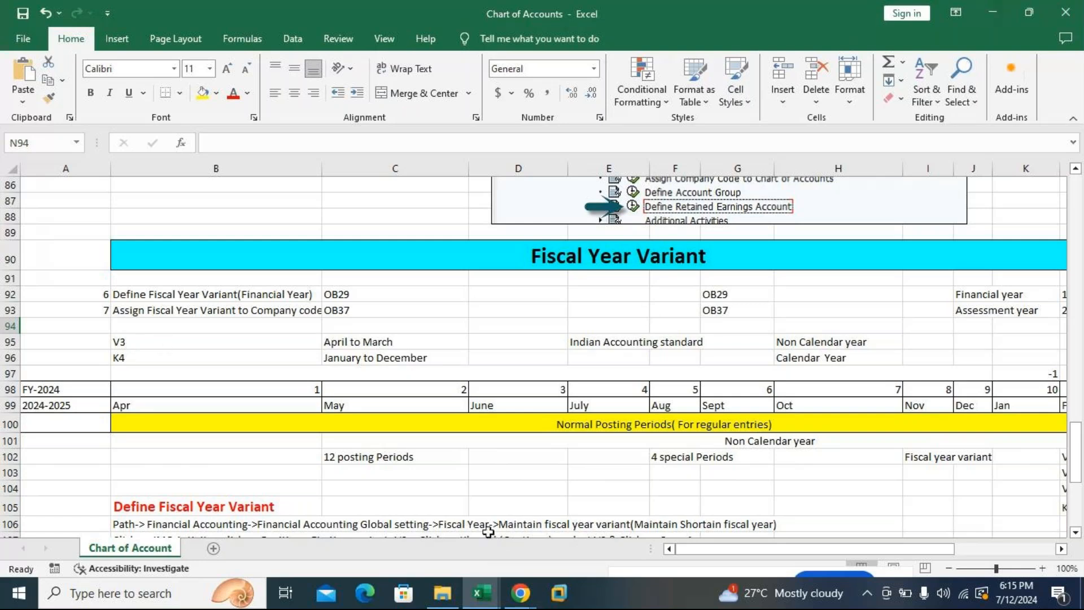
pyautogui.click(992, 11)
pyautogui.click(994, 13)
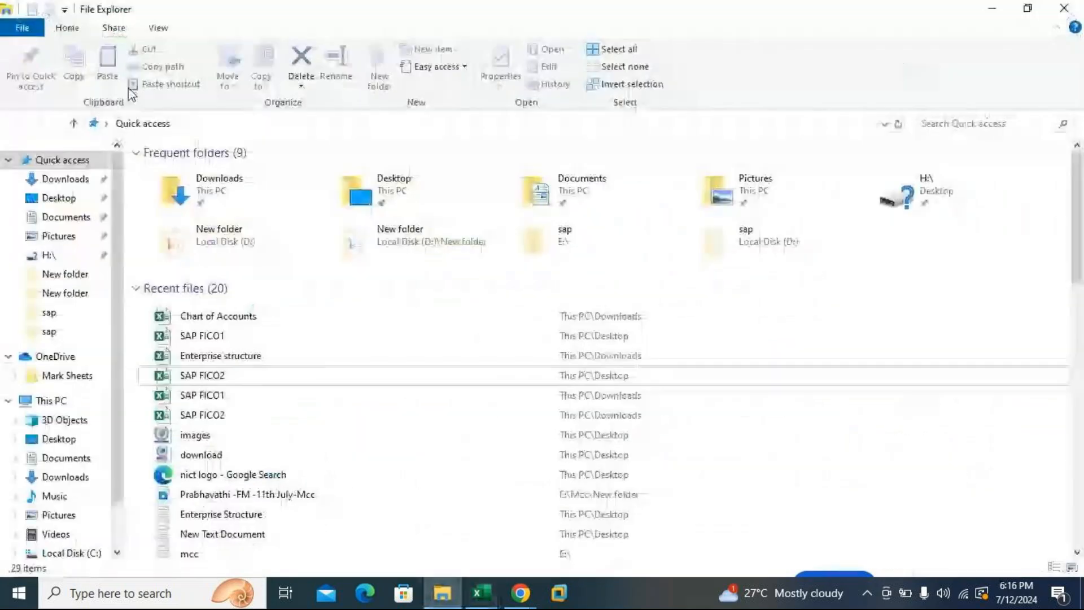
pyautogui.click(1017, 9)
pyautogui.click(29, 474)
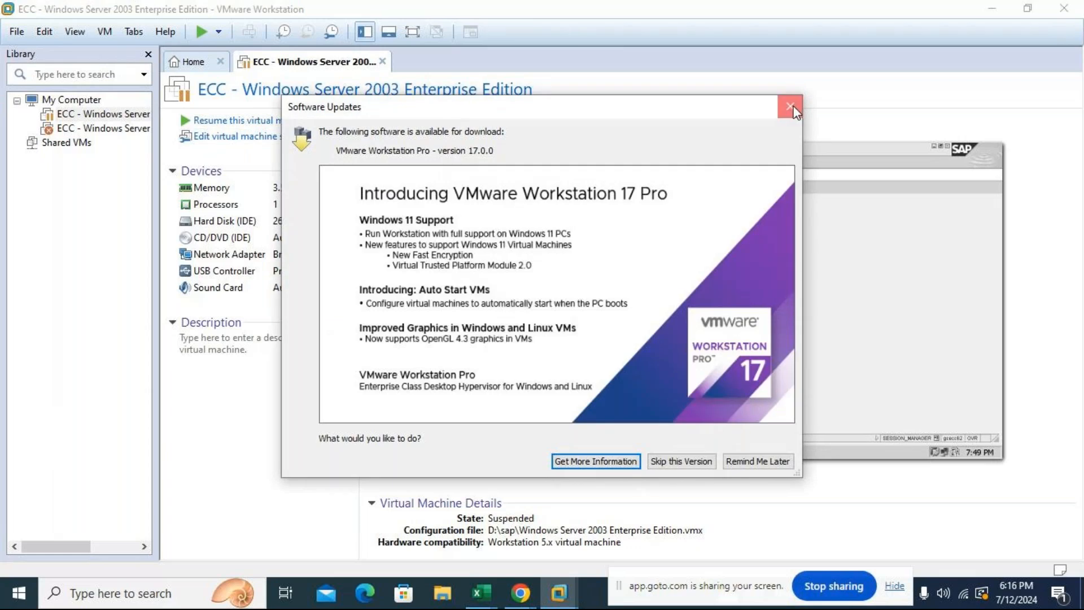
pyautogui.click(792, 110)
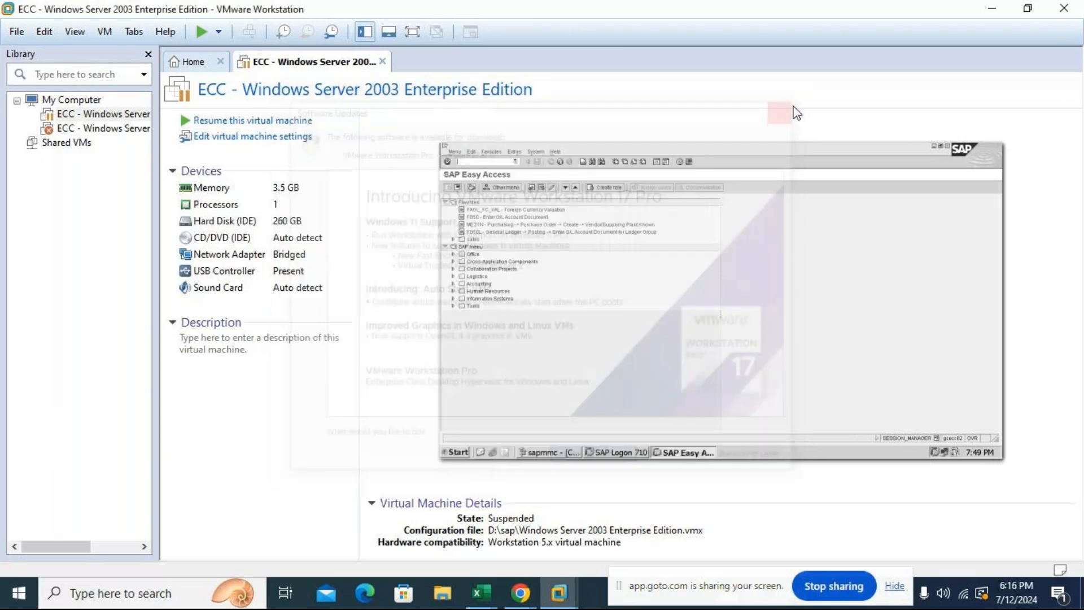
pyautogui.click(240, 127)
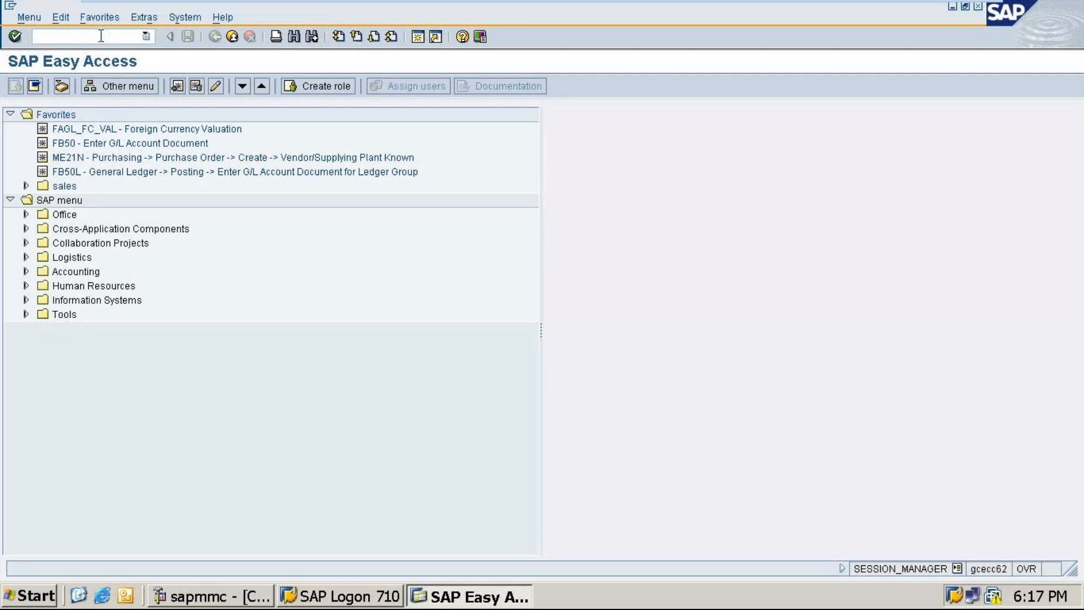
# - Display the SAP Reference IMG through transaction spro and return to SAP Easy Access
pyautogui.write('spro')
pyautogui.press('Return')
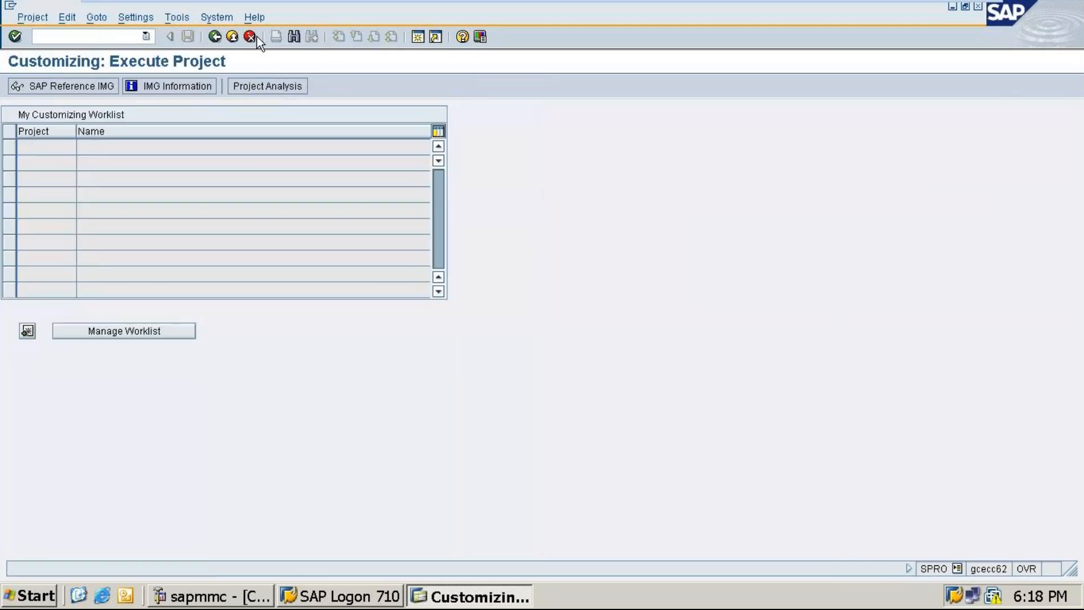
pyautogui.click(81, 85)
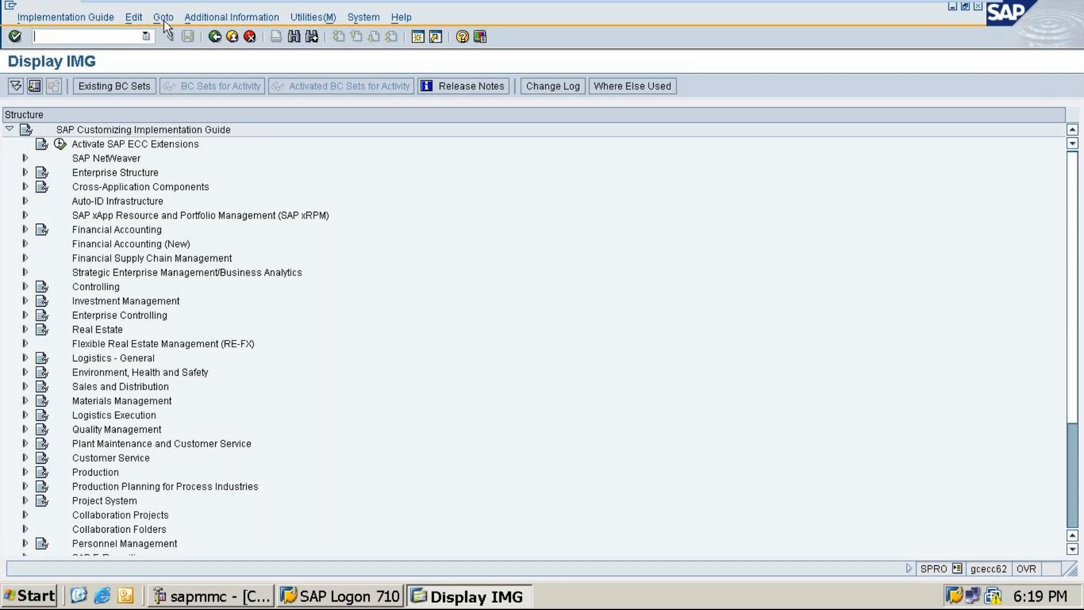
pyautogui.click(212, 37)
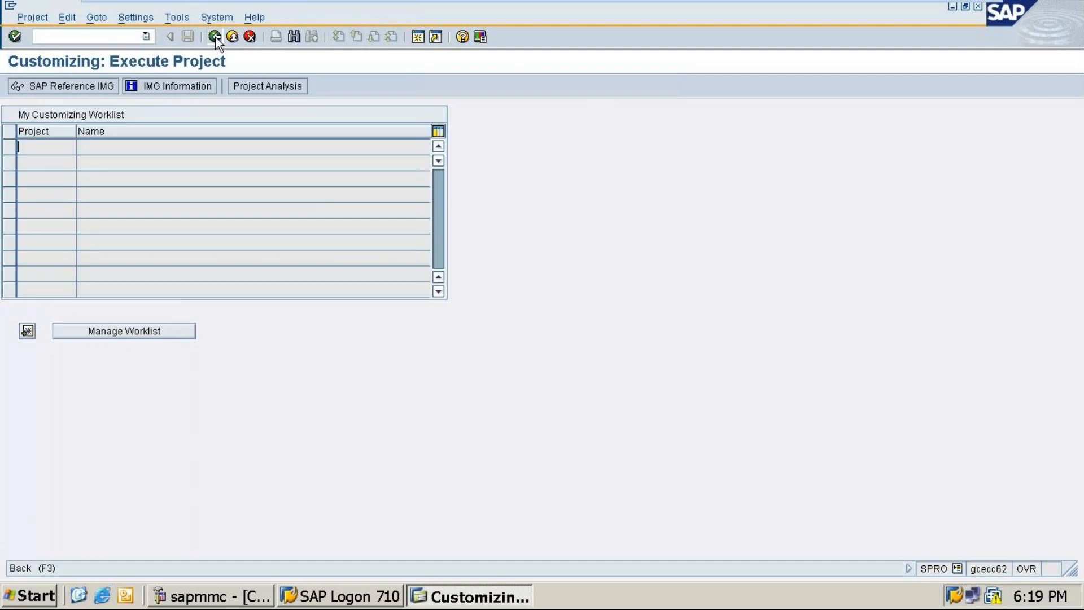
pyautogui.click(216, 37)
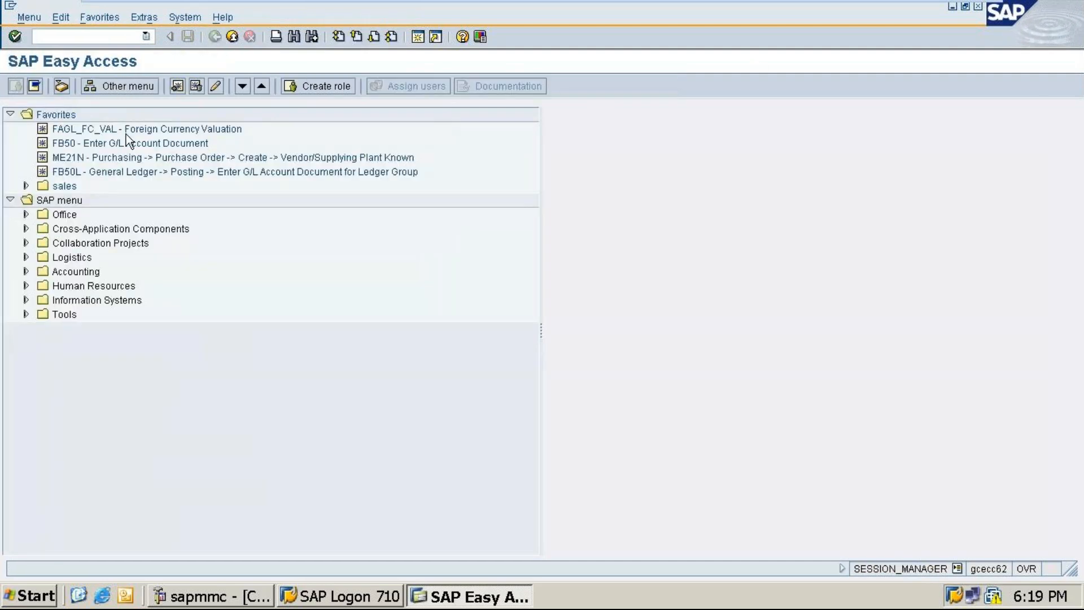
# - Run transaction spro from SAP Easy Access and display the SAP Reference IMG
pyautogui.write('spro')
pyautogui.press('Return')
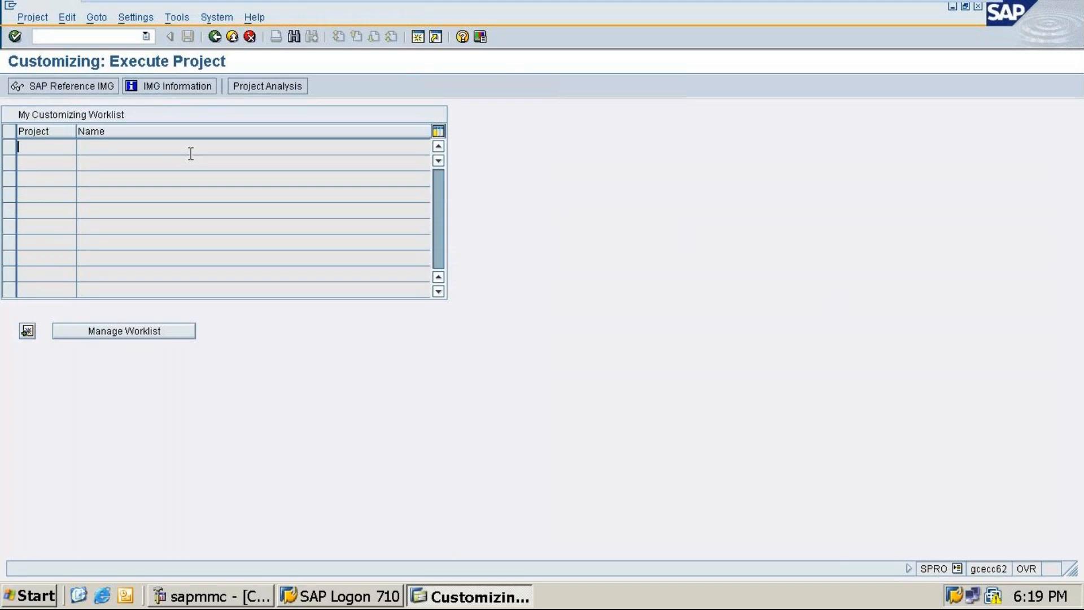
pyautogui.write('spro')
pyautogui.click(62, 86)
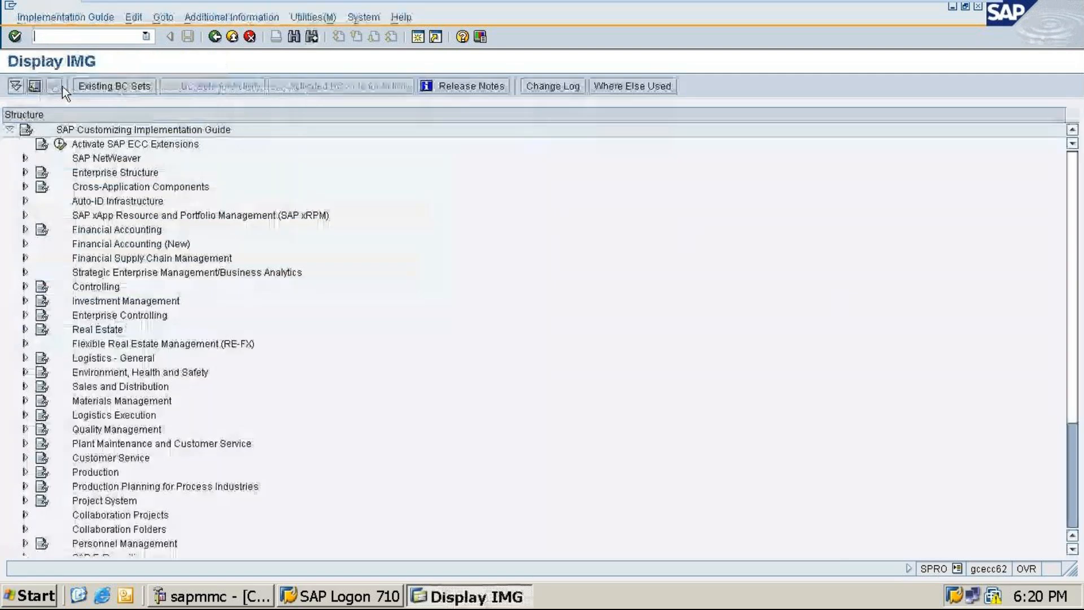
# - Expand Financial Accounting in the IMG, look through Financial Accounting Global Settings, and expand General Ledger Accounting in its place
pyautogui.click(26, 229)
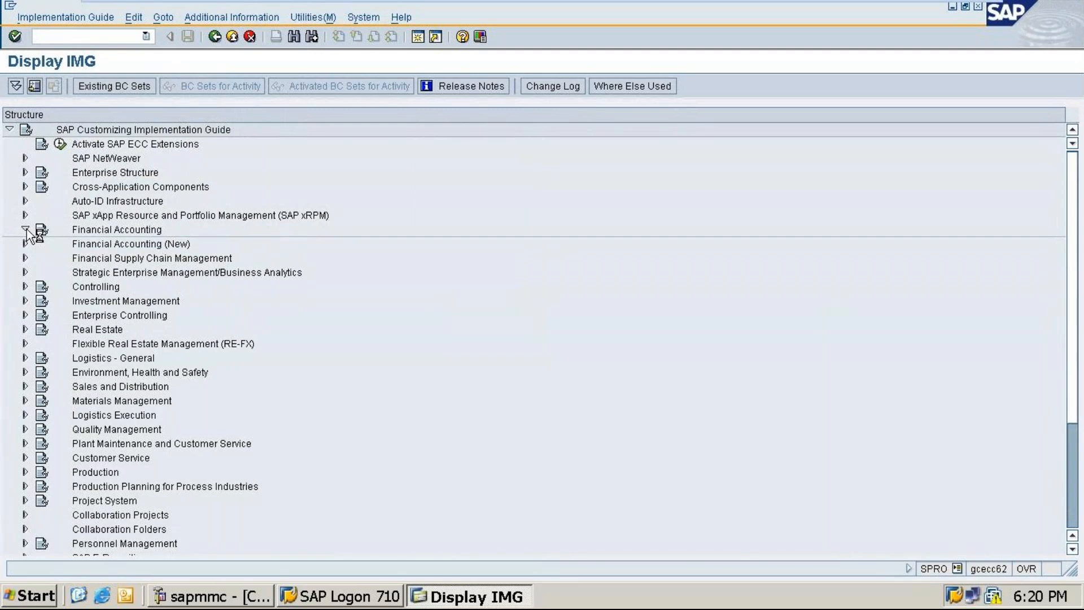
pyautogui.click(40, 243)
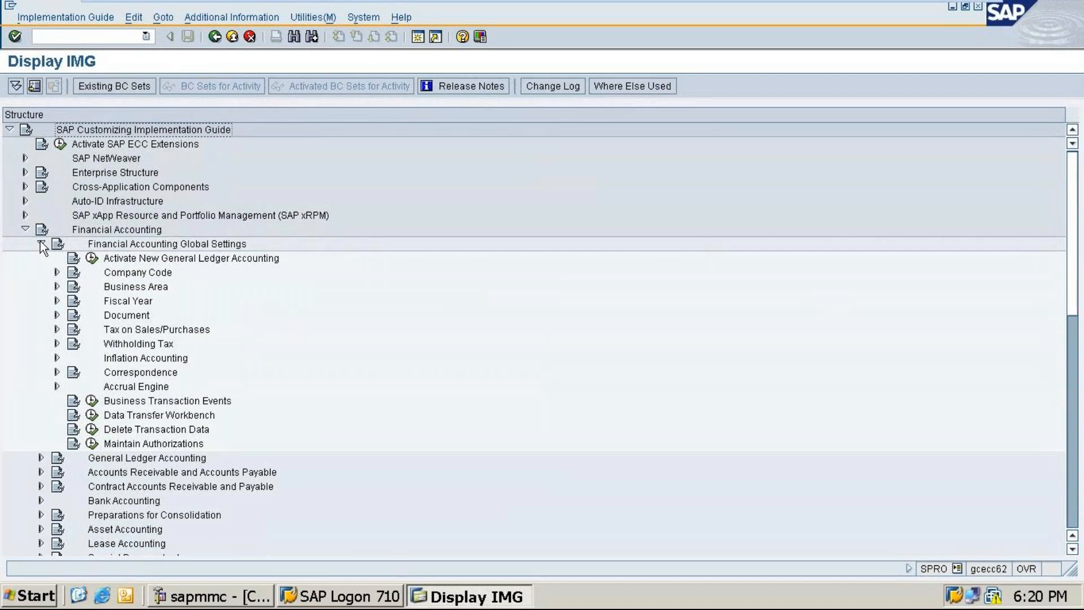
pyautogui.click(42, 244)
pyautogui.click(41, 259)
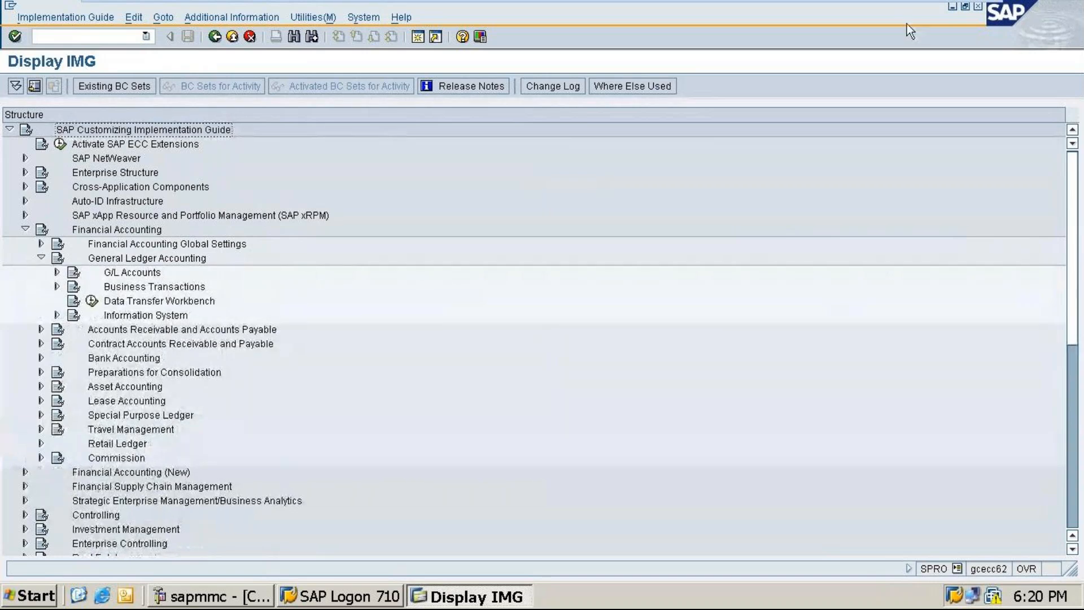
# - Switch to the Chart of Accounts workbook, check the Define Fiscal Year Variant path, and return to the ECC virtual machine
pyautogui.click(938, 5)
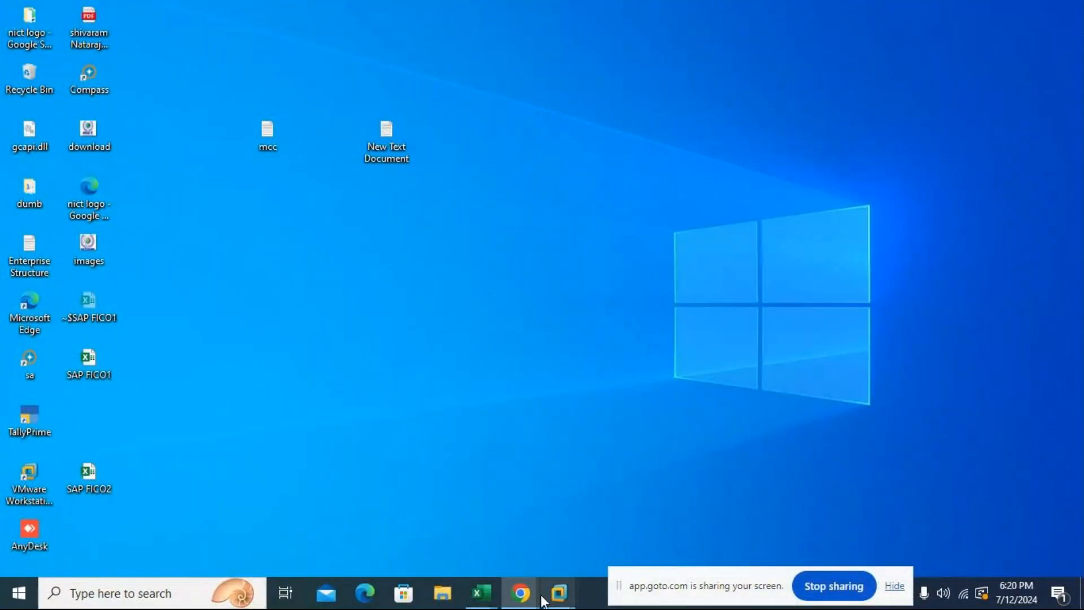
pyautogui.moveTo(481, 593)
pyautogui.click(531, 525)
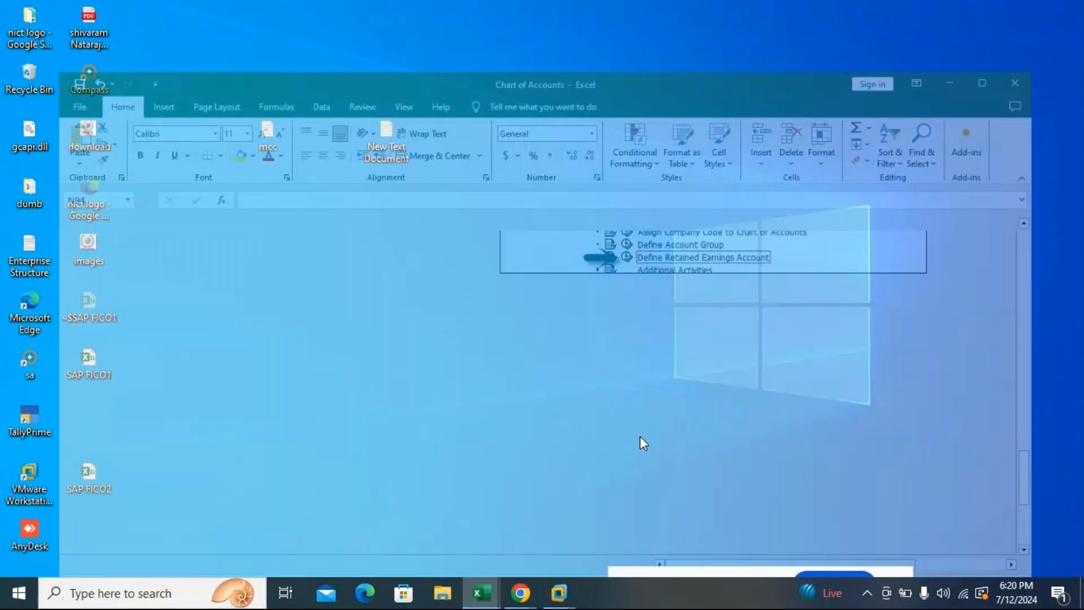
pyautogui.scroll(-1, 594, 390)
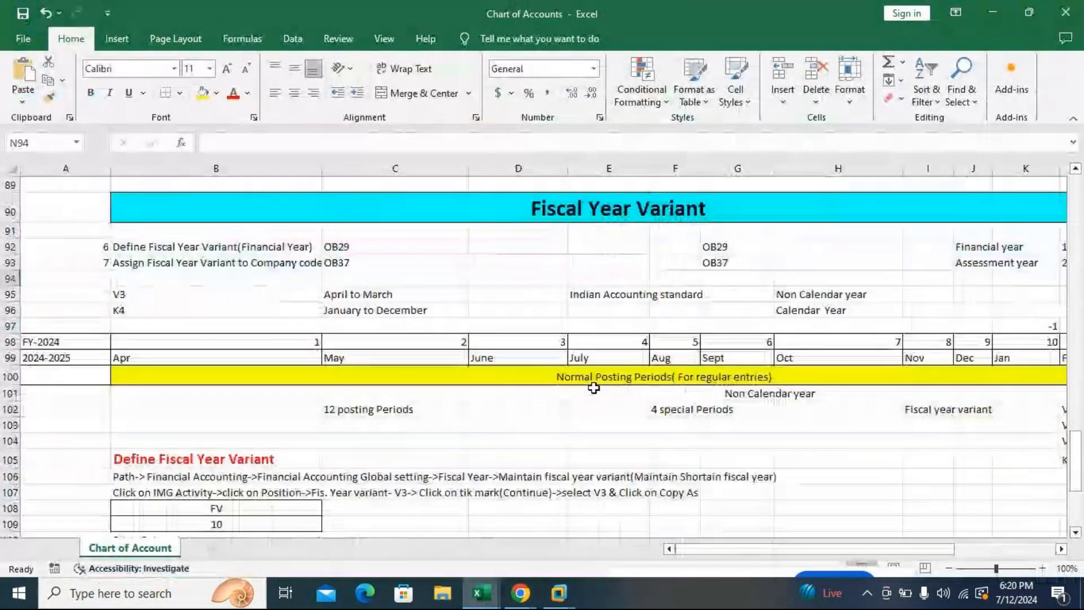
pyautogui.scroll(-1, 596, 384)
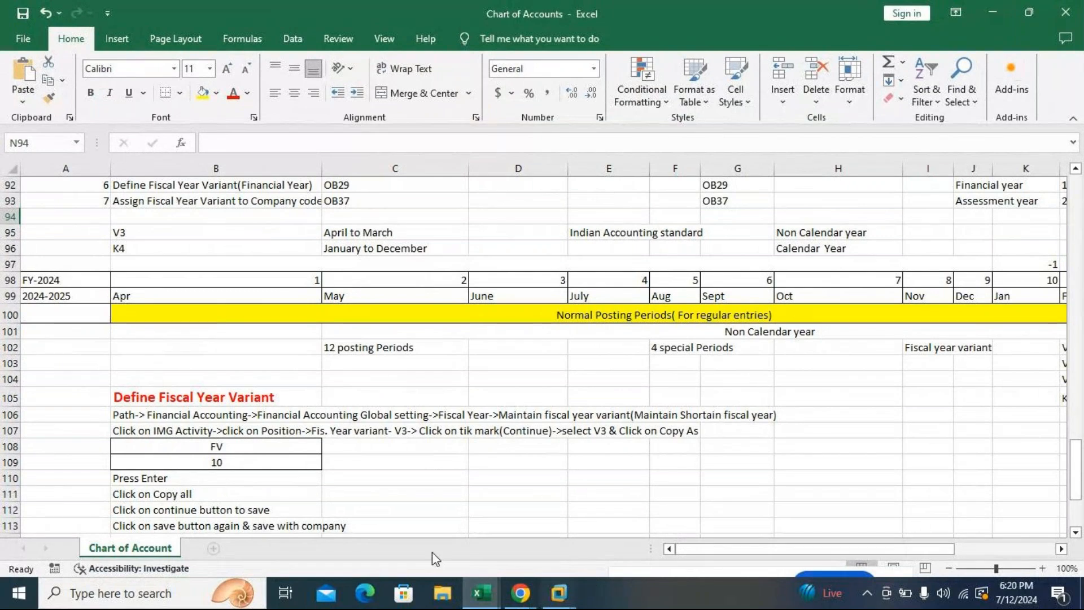
pyautogui.moveTo(550, 598)
pyautogui.click(615, 503)
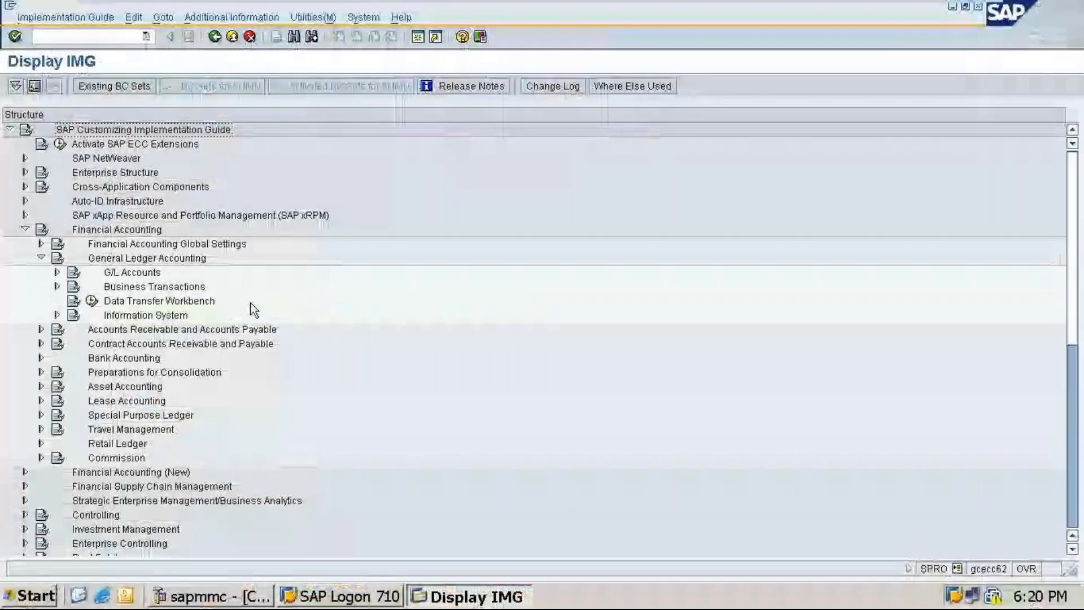
# - Collapse General Ledger Accounting in the IMG and expand Fiscal Year under Financial Accounting Global Settings
pyautogui.click(40, 258)
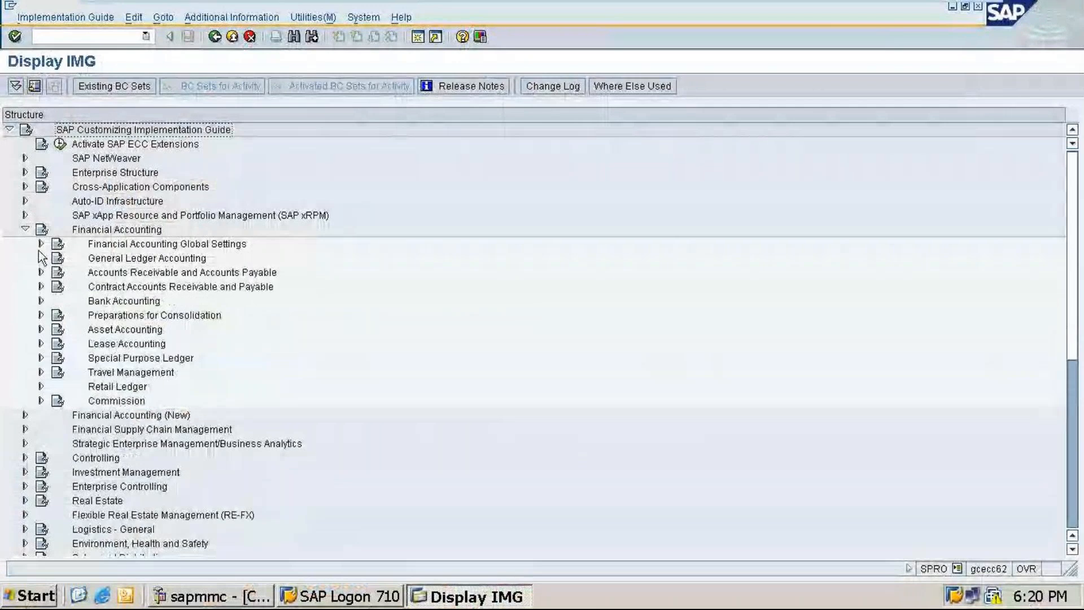
pyautogui.click(40, 244)
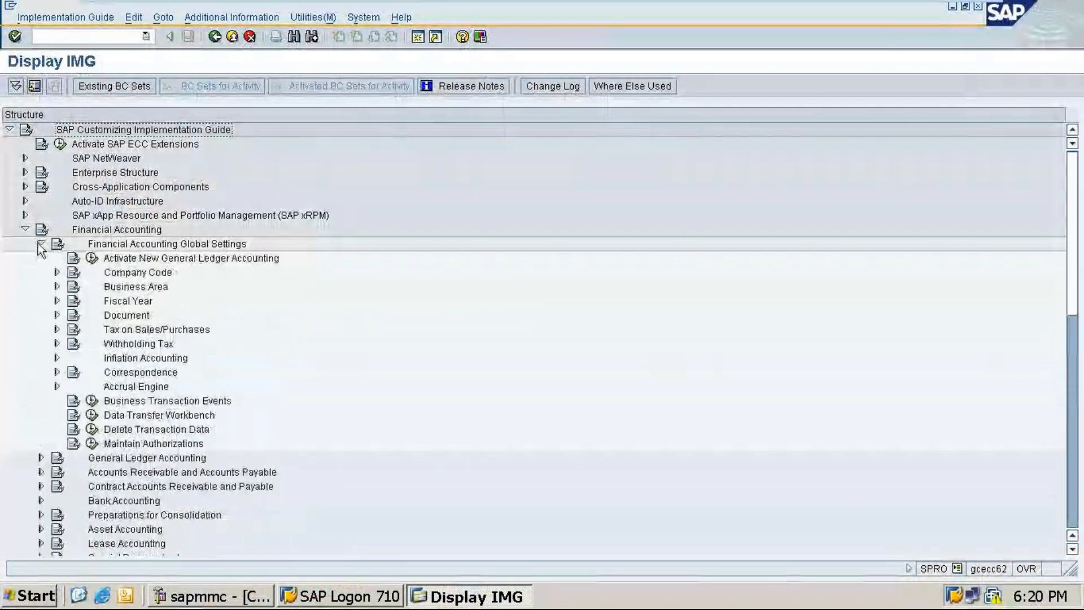
pyautogui.click(57, 301)
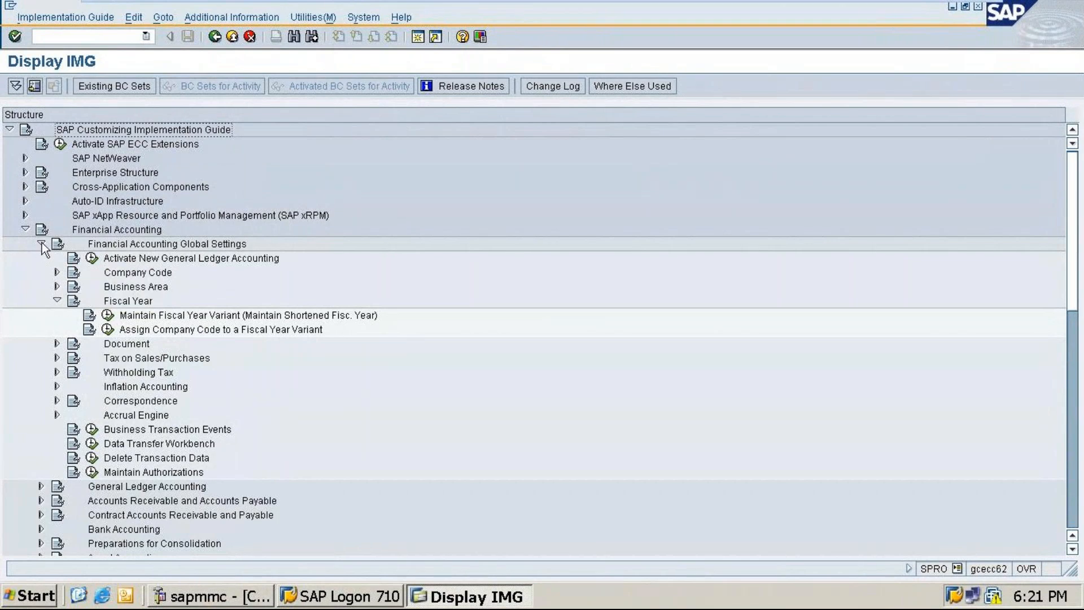
pyautogui.click(25, 229)
pyautogui.click(25, 230)
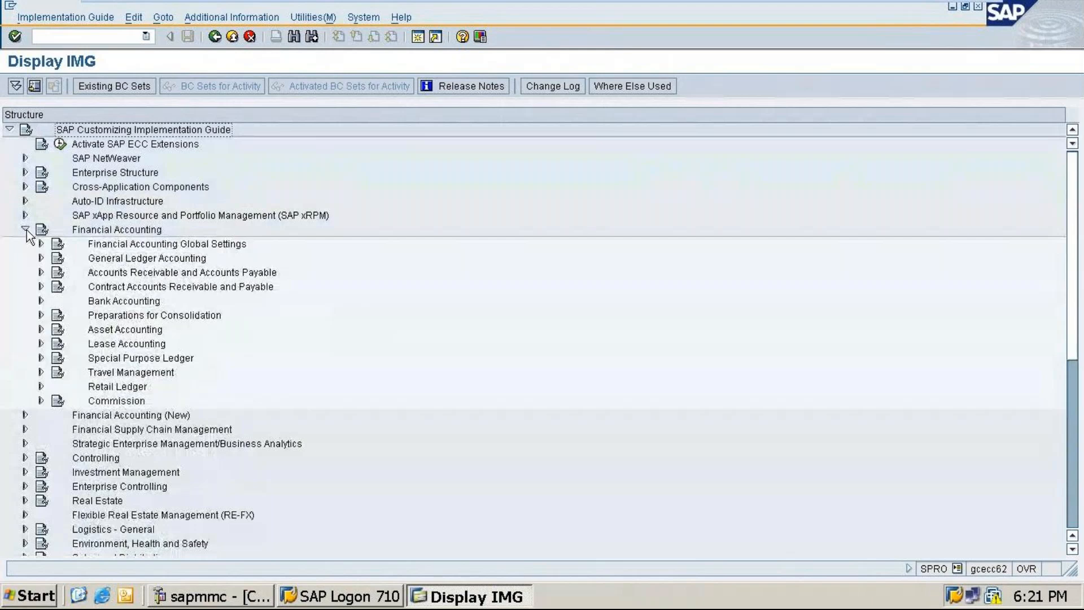
pyautogui.click(41, 244)
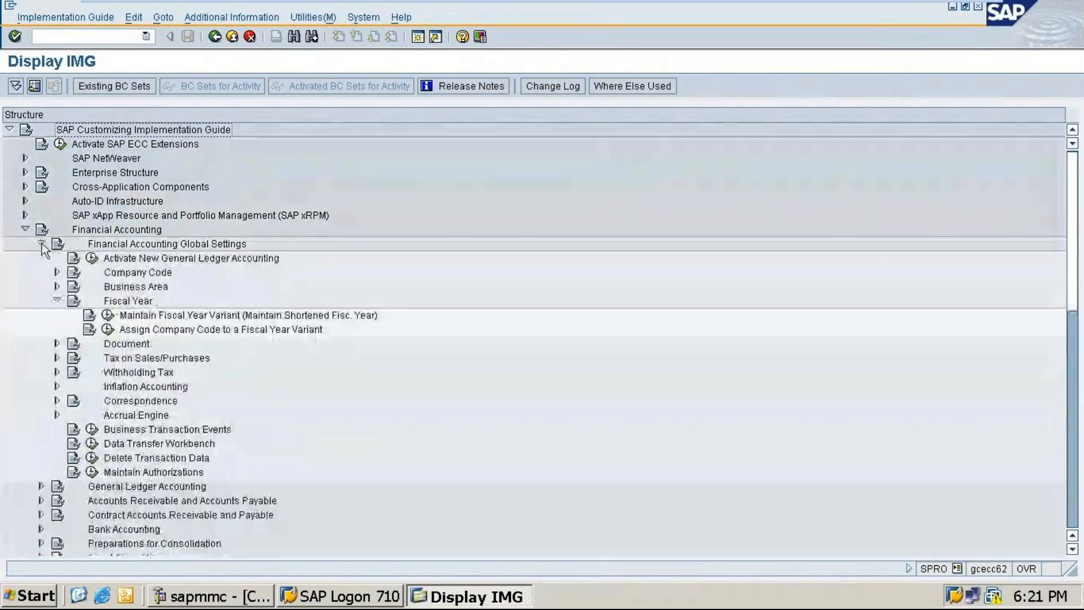
# - Read the documentation of Maintain Fiscal Year Variant (Maintain Shortened Fisc. Year), close it and execute the activity
pyautogui.click(89, 315)
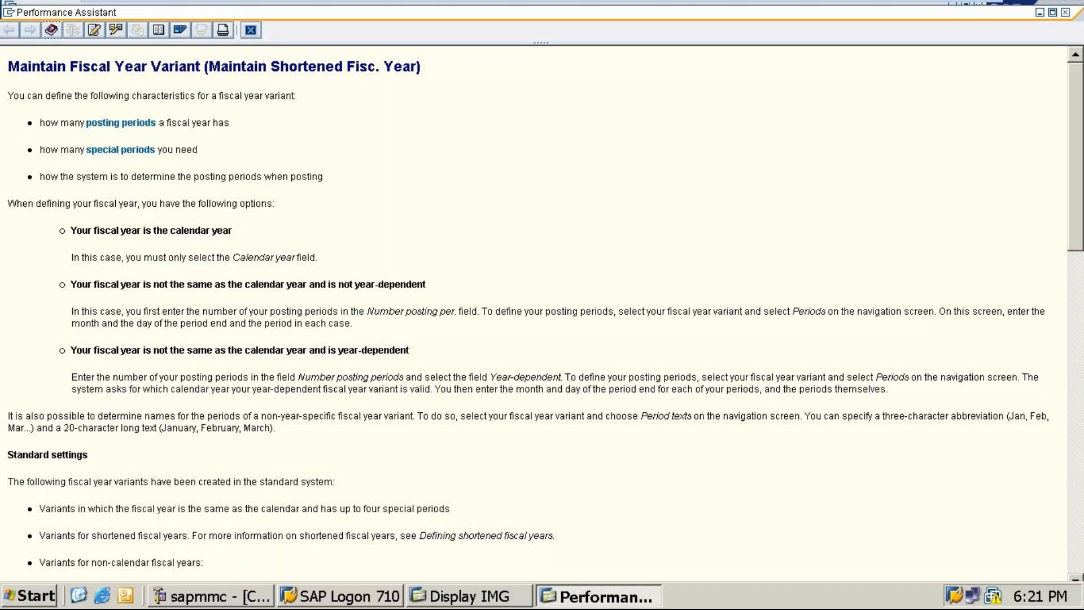
pyautogui.click(1069, 13)
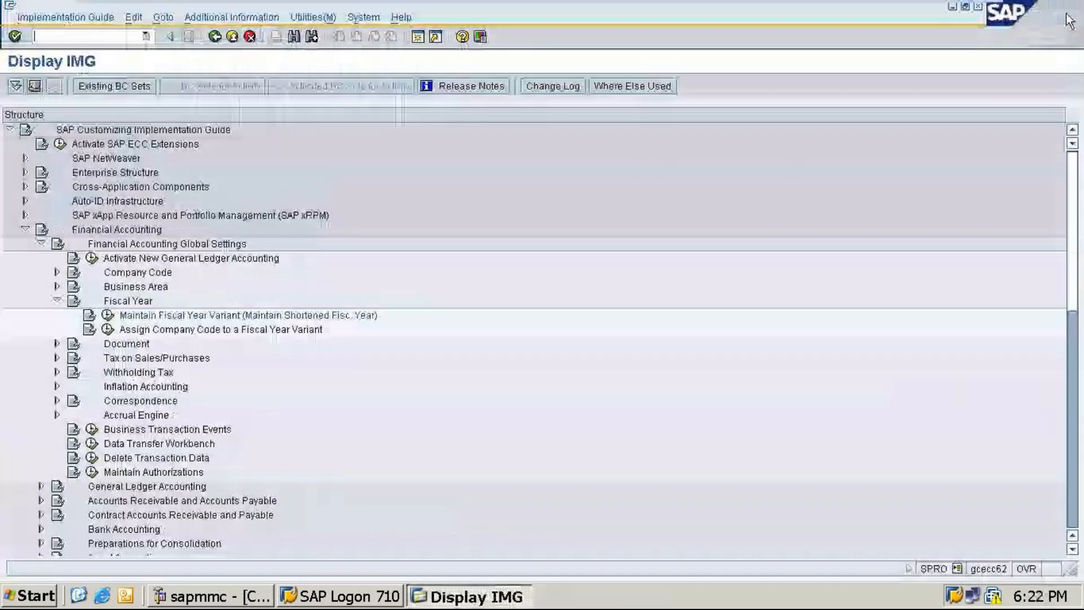
pyautogui.click(107, 316)
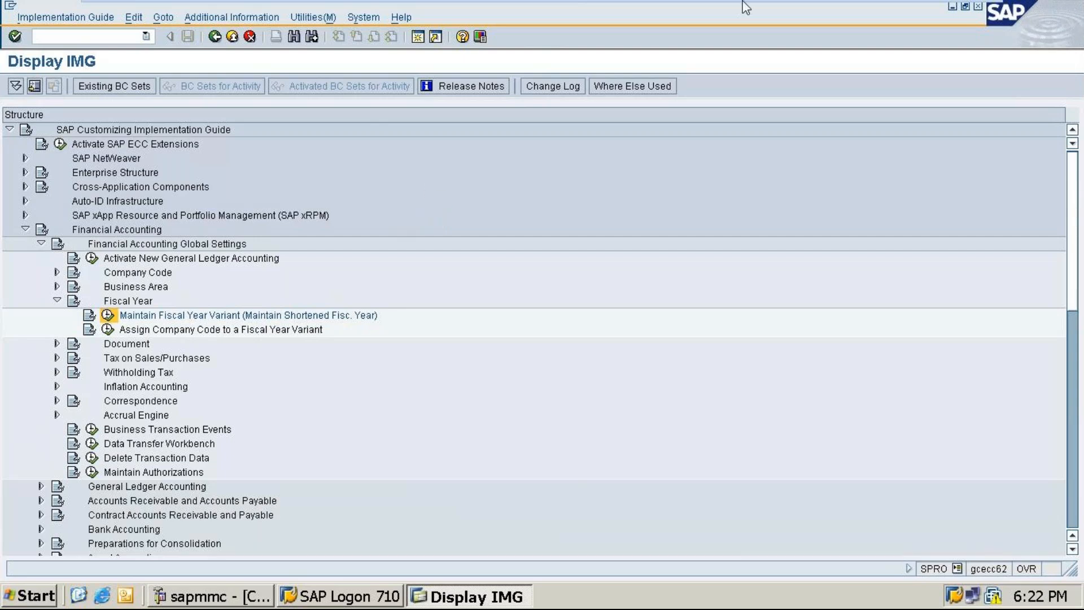
# - Switch to the Chart of Accounts workbook, review the Fiscal Year Variant transaction codes, and return to the ECC virtual machine
pyautogui.moveTo(943, 12)
pyautogui.click(942, 12)
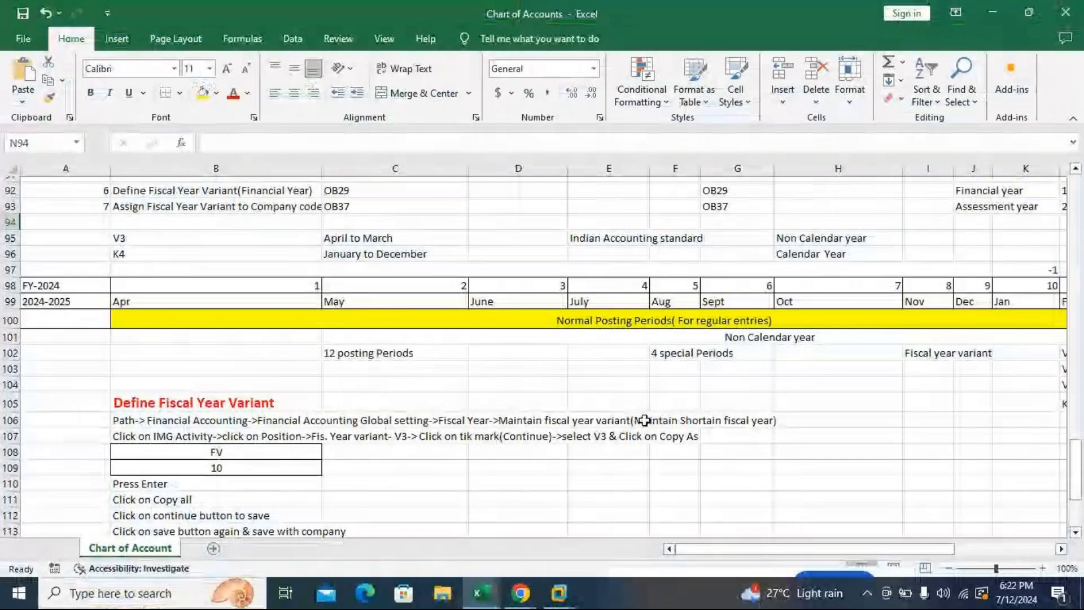
pyautogui.scroll(1, 633, 406)
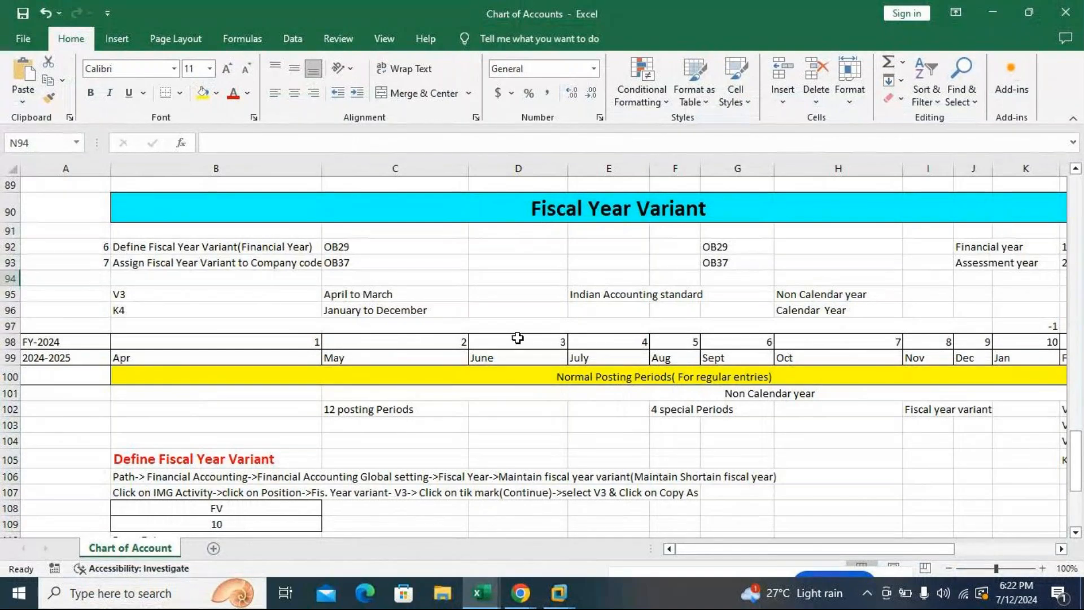
pyautogui.moveTo(835, 548)
pyautogui.mouseDown()
pyautogui.moveTo(859, 561)
pyautogui.moveTo(830, 556)
pyautogui.mouseUp()
pyautogui.moveTo(558, 602)
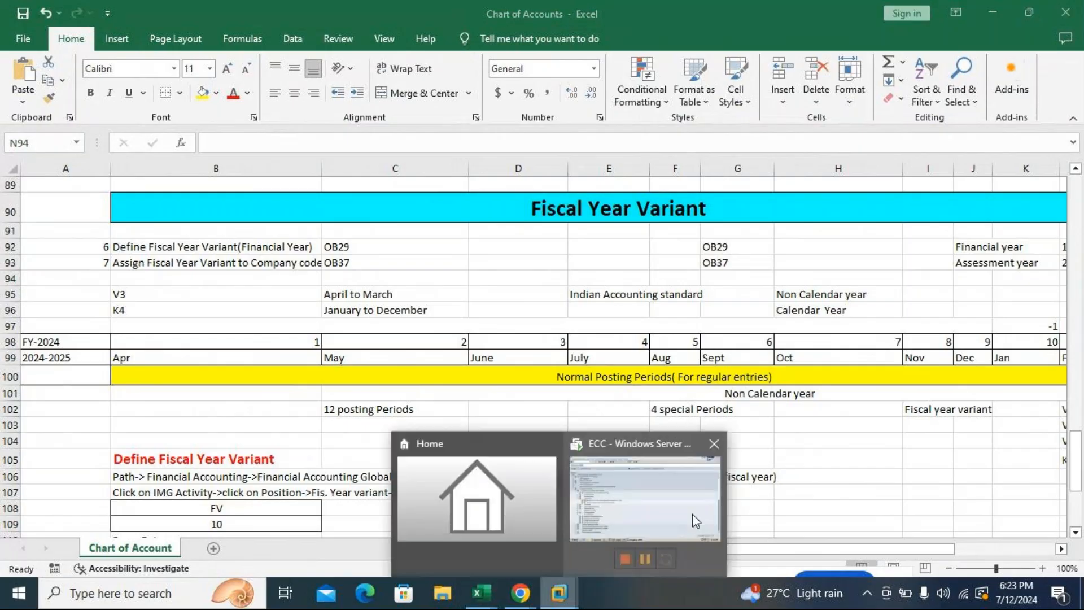
pyautogui.click(598, 497)
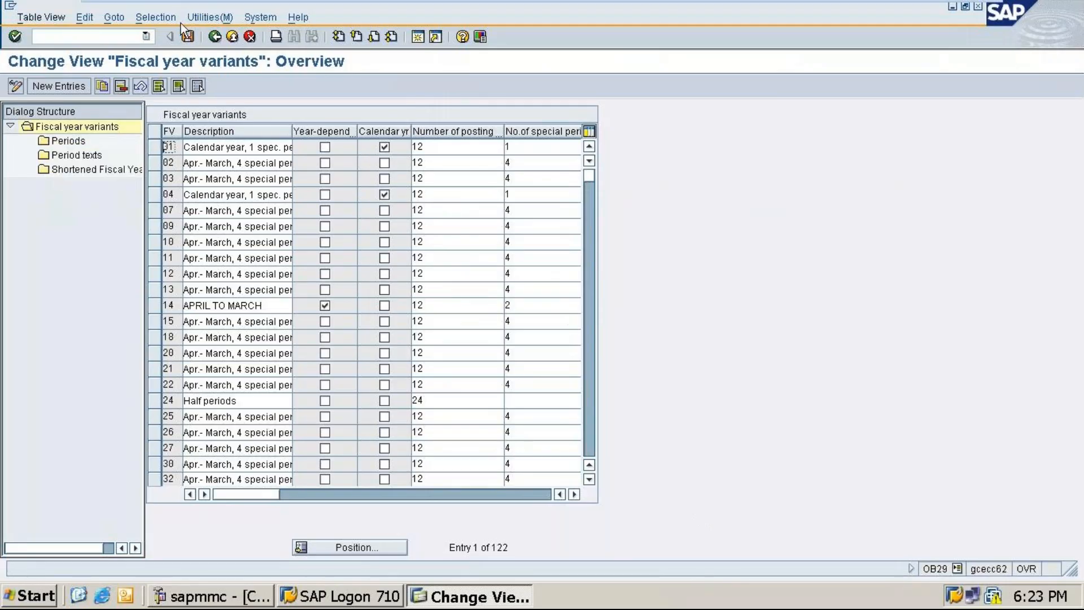
# - Go back to the IMG, collapse Financial Accounting Global Settings, and open the fiscal year variants with /nob29
pyautogui.click(214, 38)
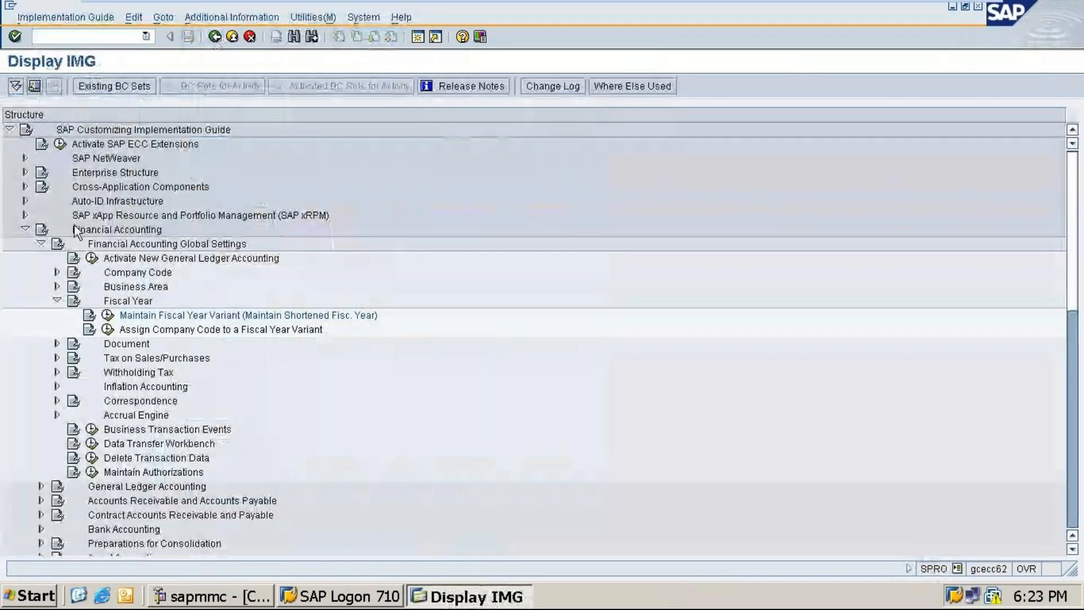
pyautogui.click(41, 243)
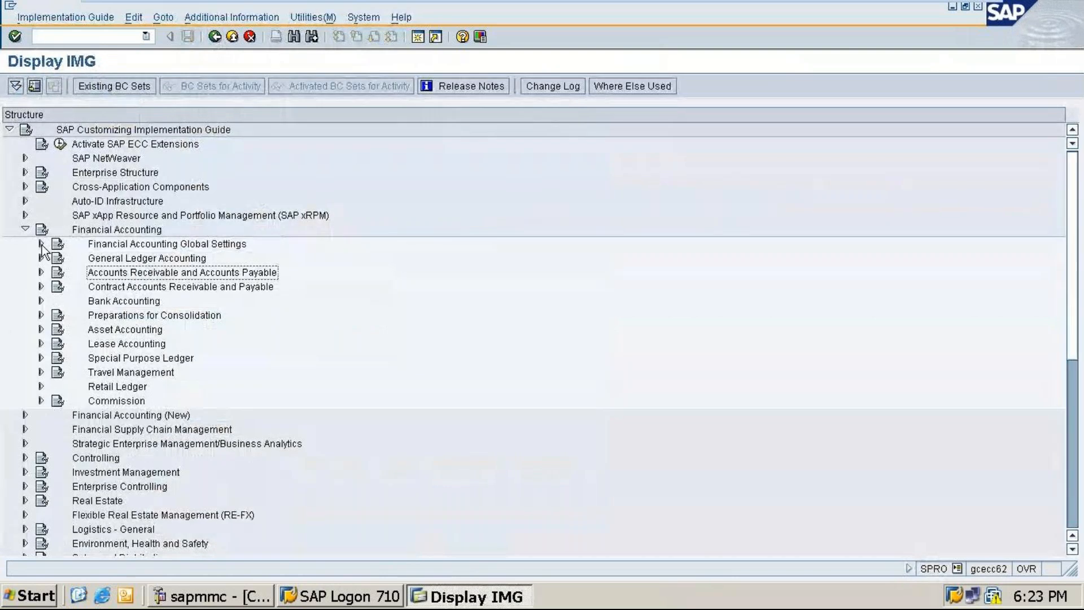
pyautogui.click(81, 37)
pyautogui.write('/n')
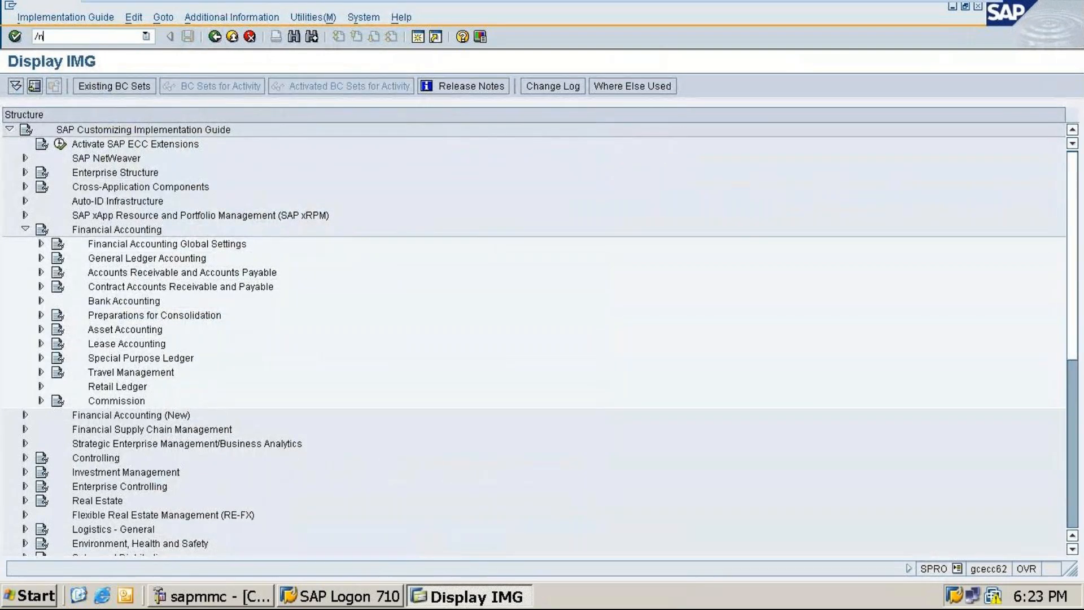
pyautogui.write('ob29')
pyautogui.press('Return')
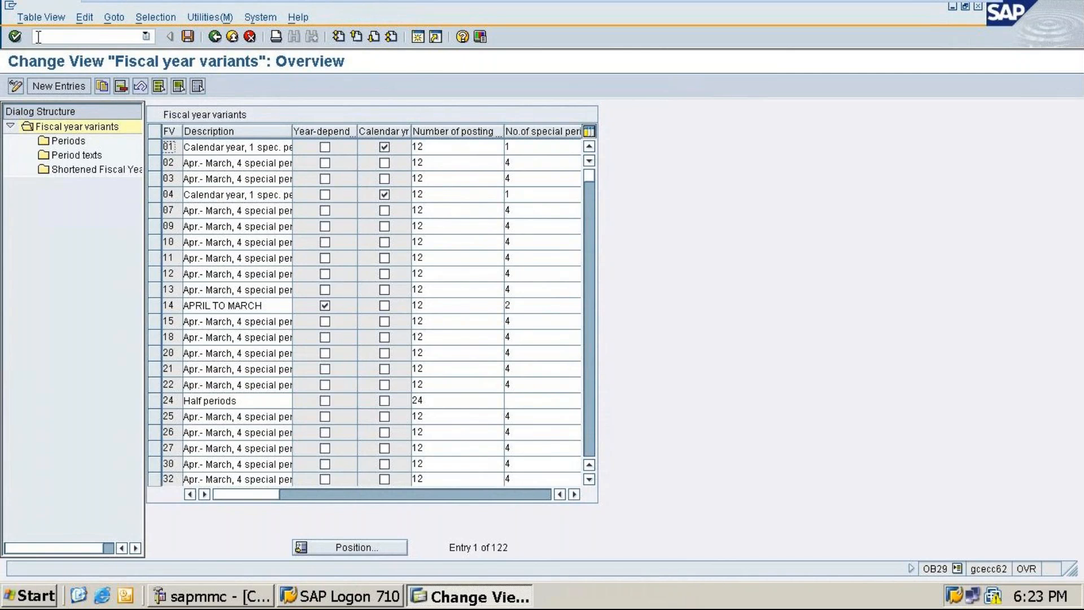
# - Leave the fiscal year variants, run transaction spro from SAP Easy Access, and return to SAP Easy Access
pyautogui.moveTo(167, 2)
pyautogui.click(216, 36)
pyautogui.write('spro')
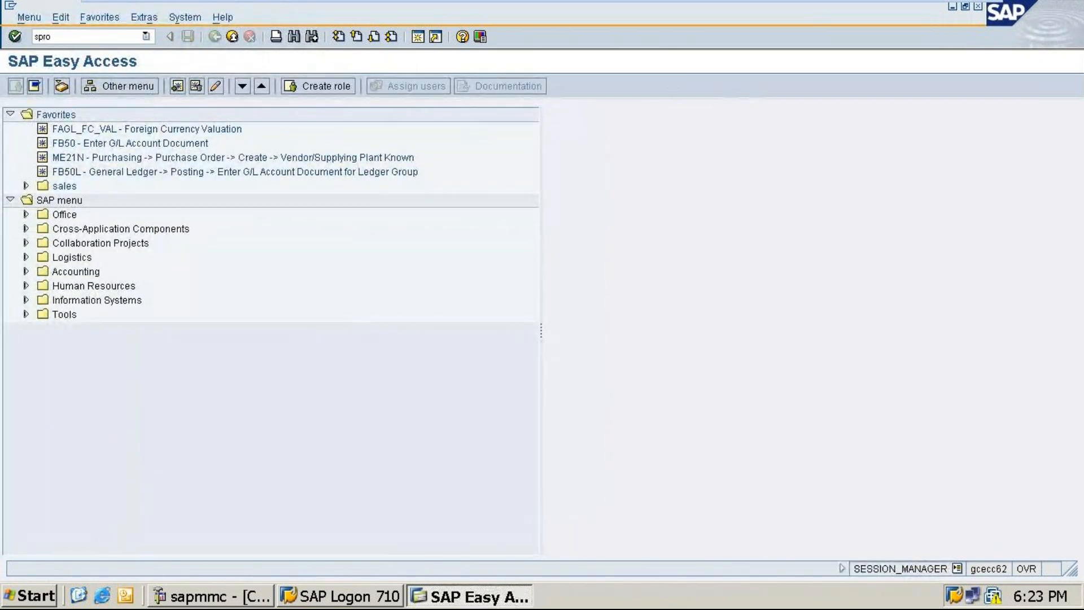
pyautogui.press('Return')
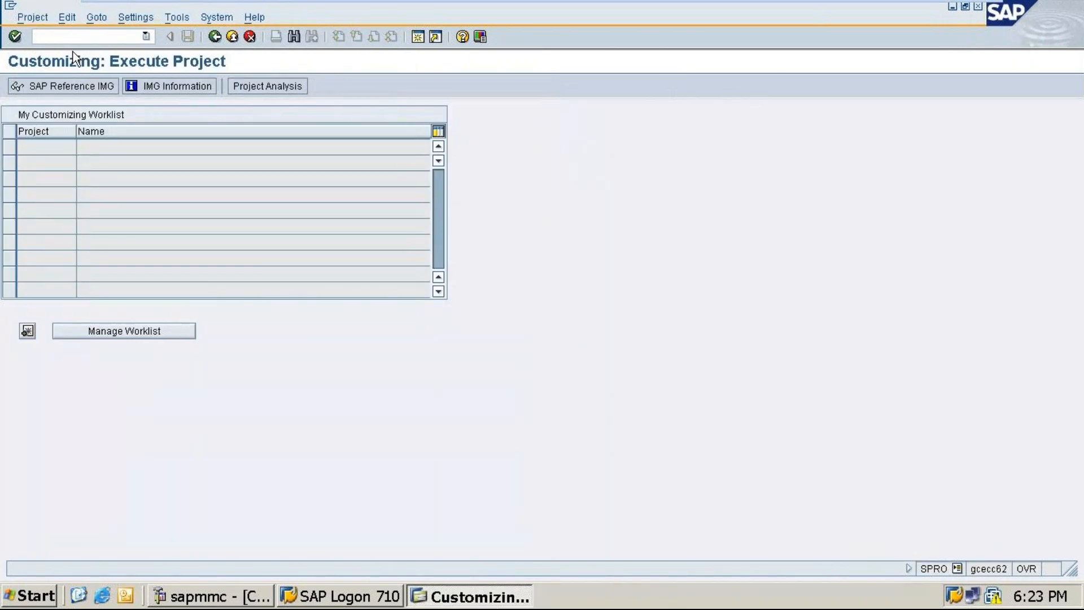
pyautogui.click(216, 37)
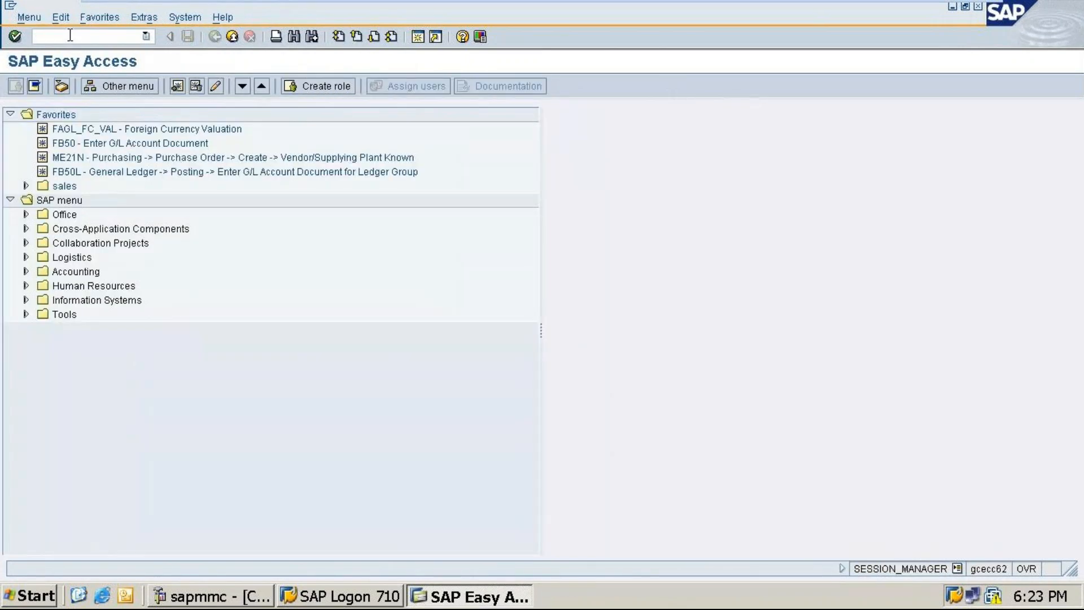
# - Open the fiscal year variants from SAP Easy Access with /nob29 and position the list at variant V3
pyautogui.write('/nob29')
pyautogui.press('Return')
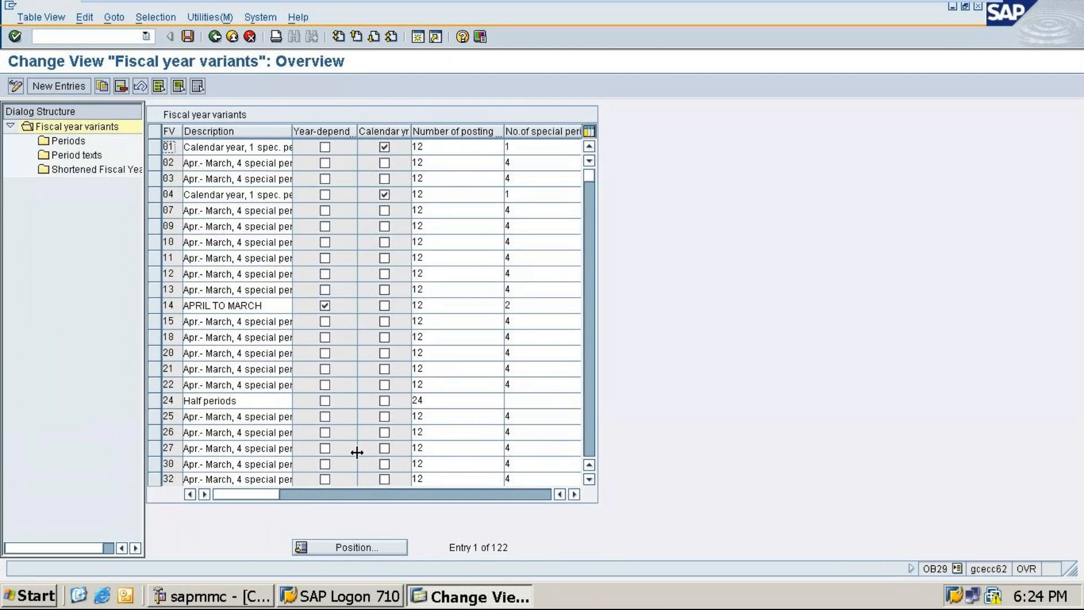
pyautogui.click(356, 548)
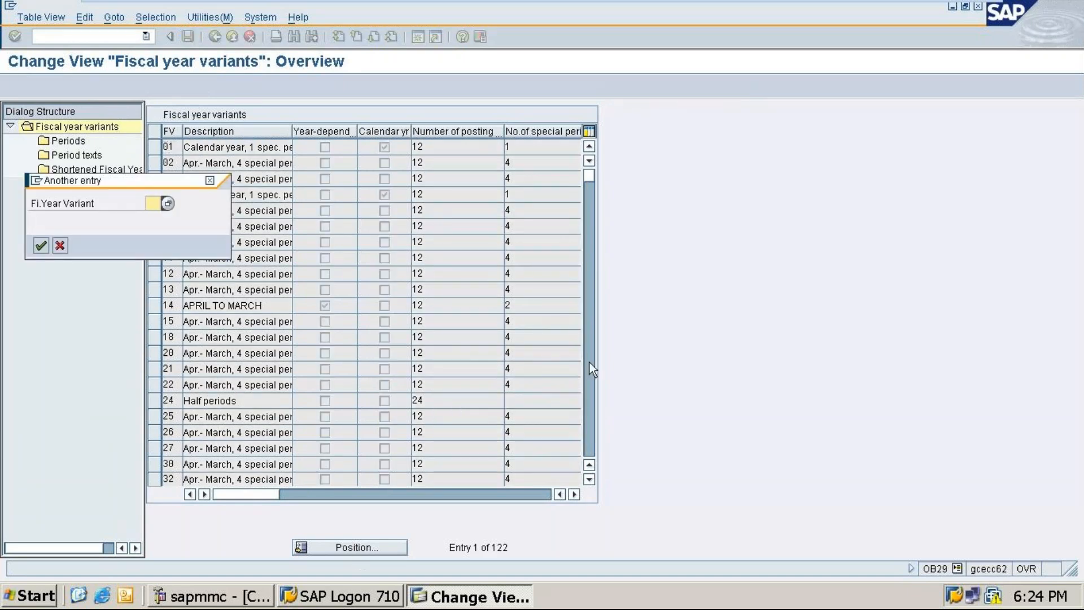
pyautogui.write('V3')
pyautogui.click(39, 246)
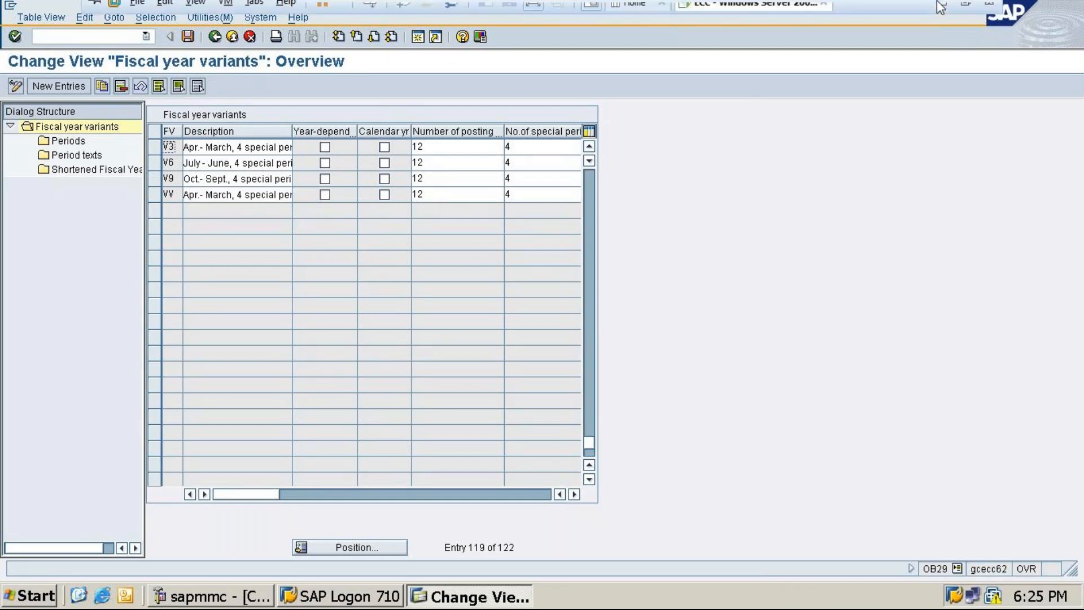
# - Check the fiscal year variant notes in the Chart of Accounts workbook and return to the ECC virtual machine
pyautogui.click(942, 8)
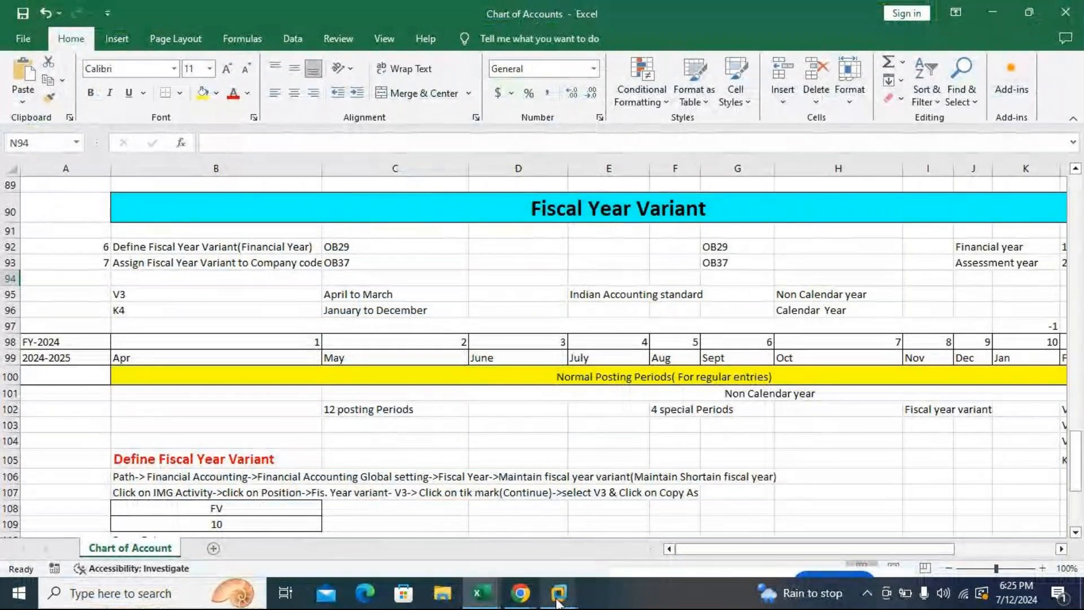
pyautogui.moveTo(567, 584)
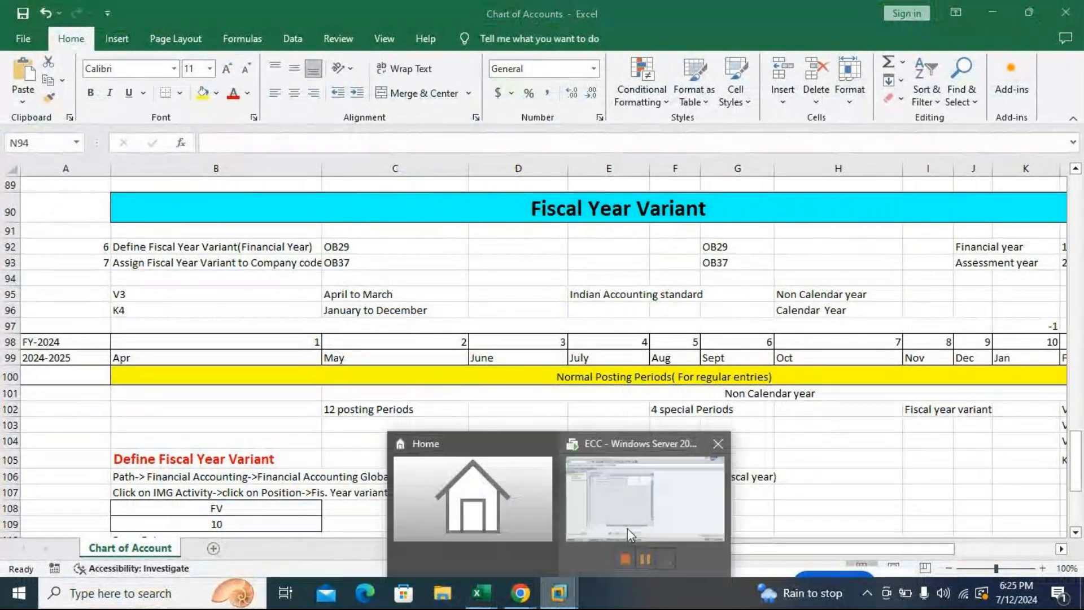
pyautogui.click(671, 497)
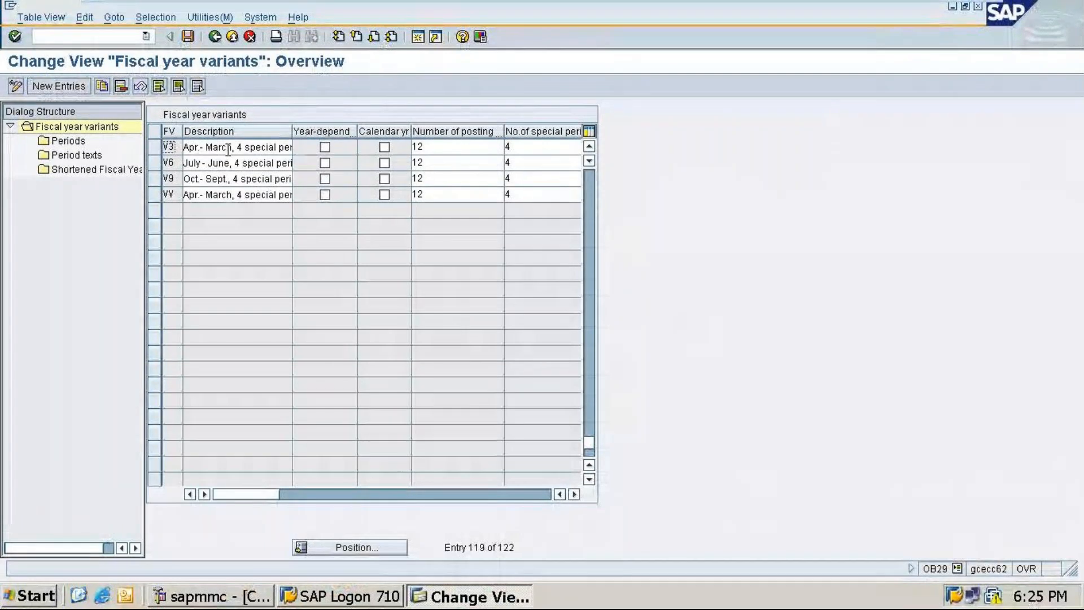
pyautogui.click(157, 149)
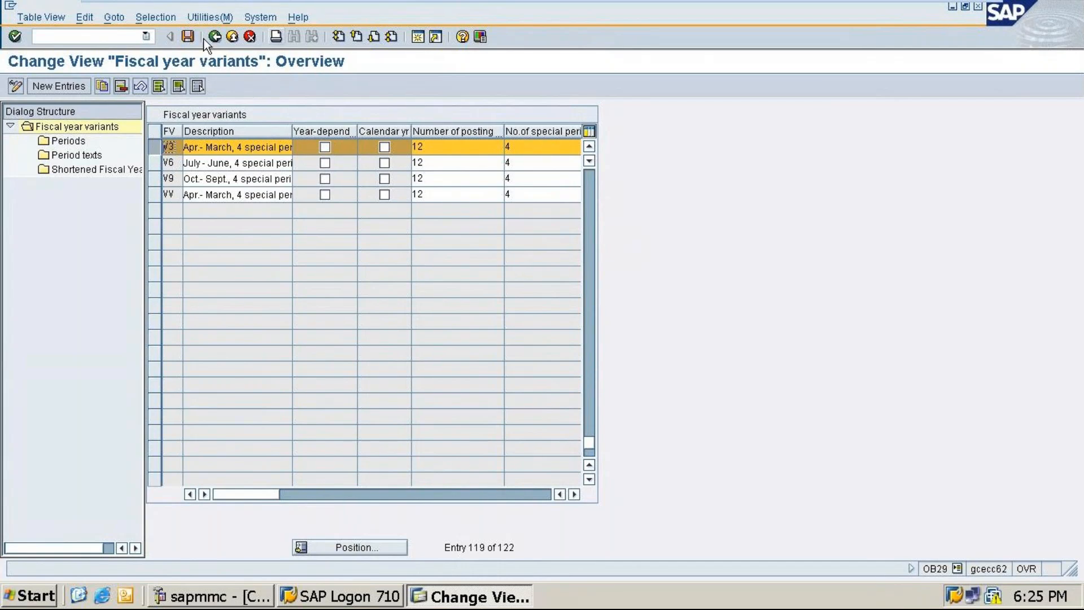
pyautogui.click(103, 85)
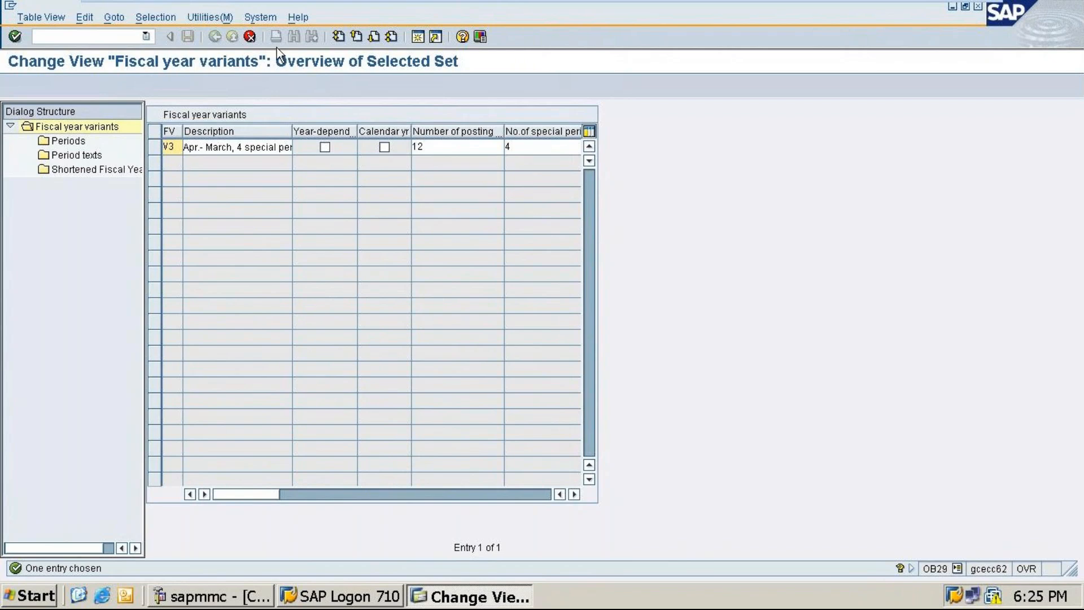
pyautogui.click(250, 36)
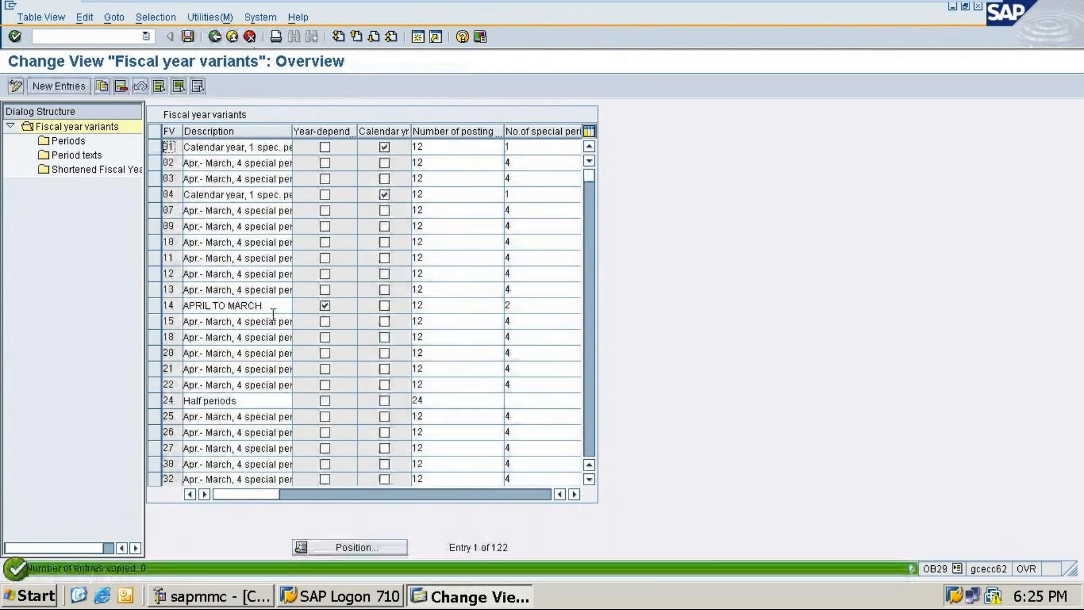
# - Exit the fiscal year variants and run transaction spro from SAP Easy Access
pyautogui.click(250, 36)
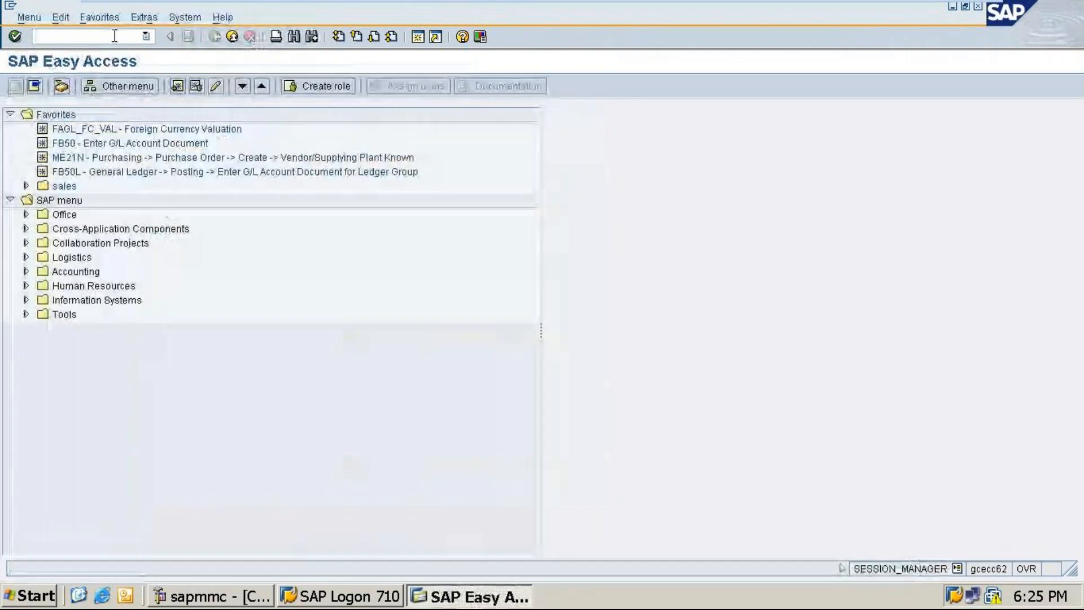
pyautogui.write('spro')
pyautogui.press('Return')
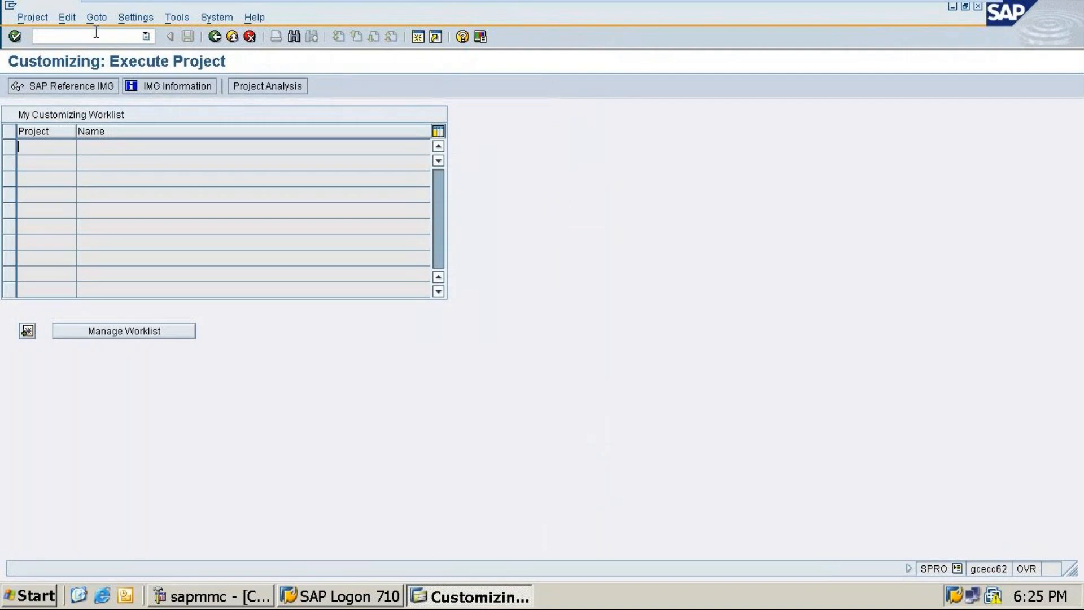
# - Open the internal trading partners overview with /nox15 and position the list at company SM28
pyautogui.click(76, 35)
pyautogui.write('/nox15')
pyautogui.press('Return')
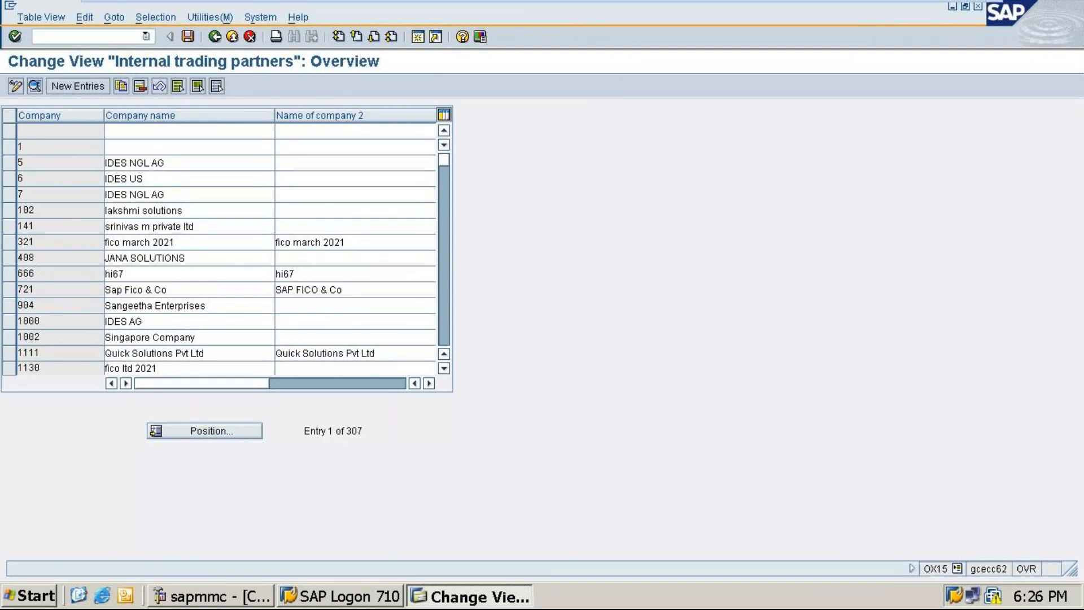
pyautogui.click(209, 432)
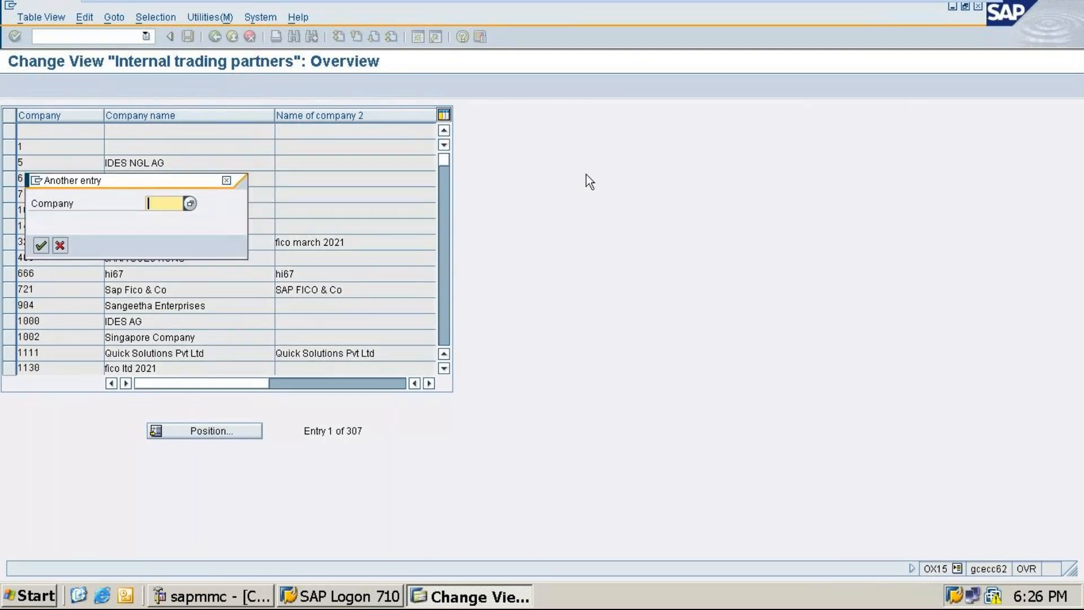
pyautogui.write('s')
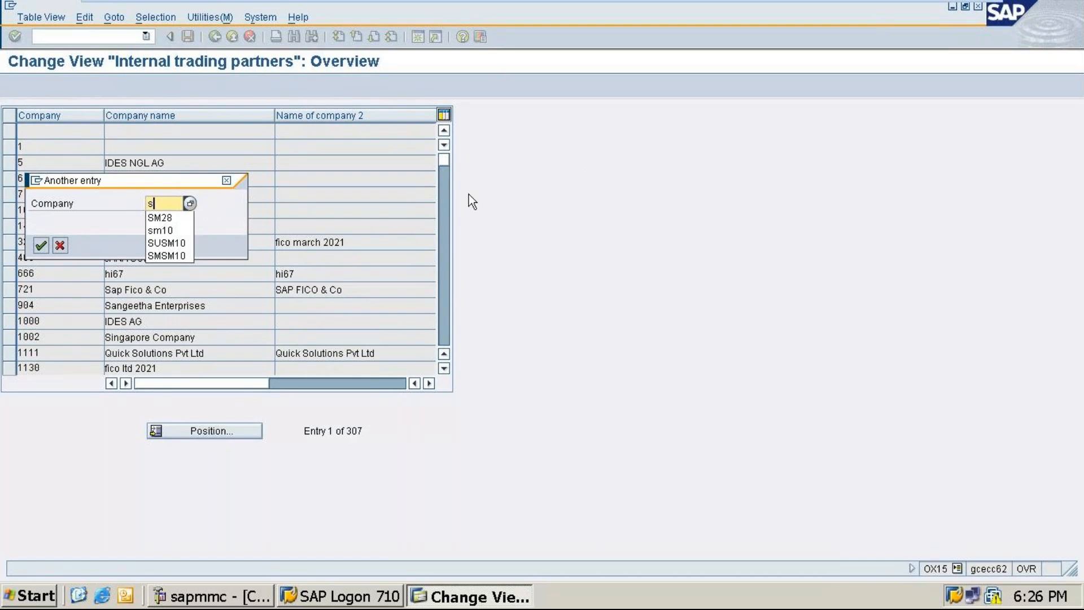
pyautogui.click(153, 219)
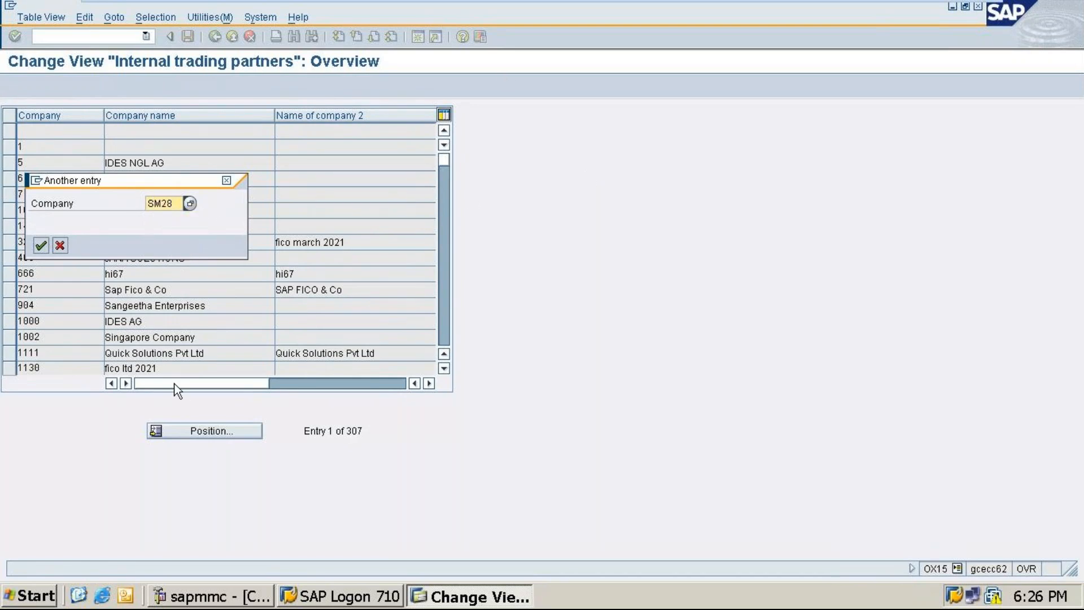
pyautogui.click(41, 245)
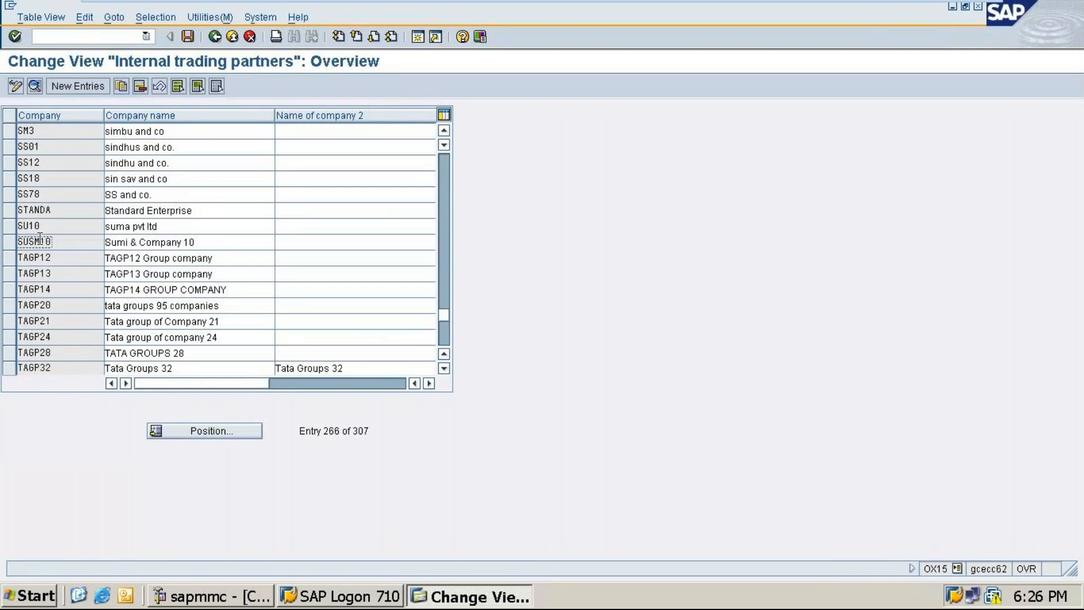
# - Reposition the internal trading partners list at company SUSM10
pyautogui.click(207, 429)
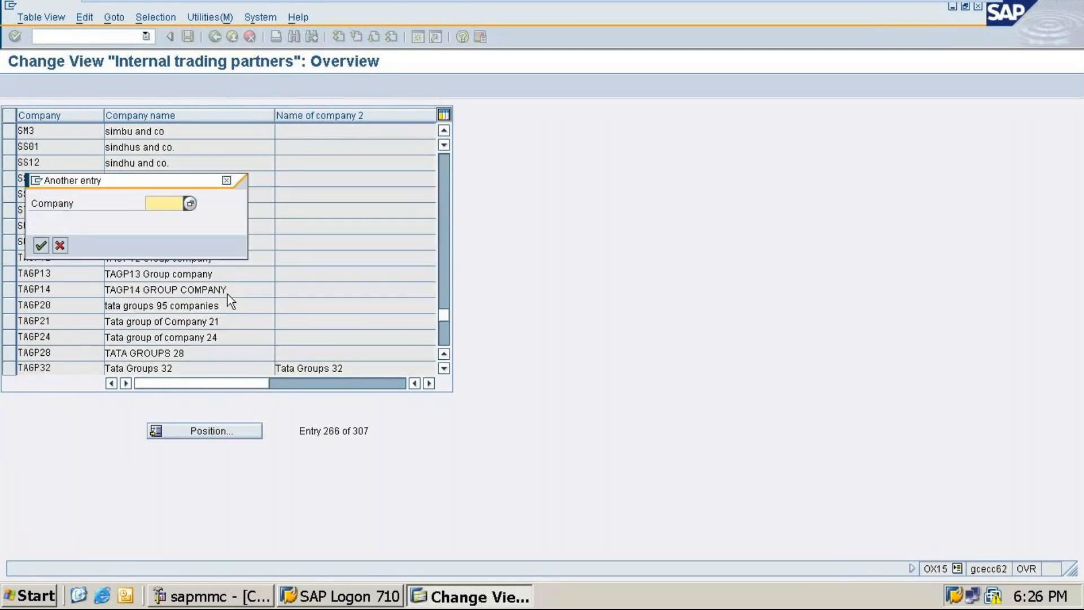
pyautogui.write('s')
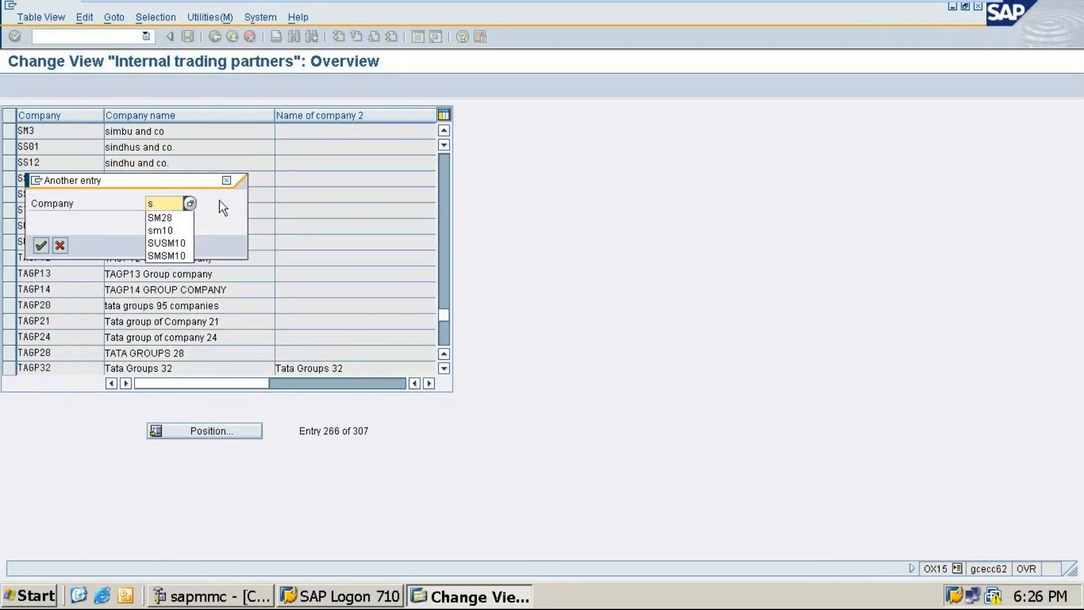
pyautogui.click(171, 242)
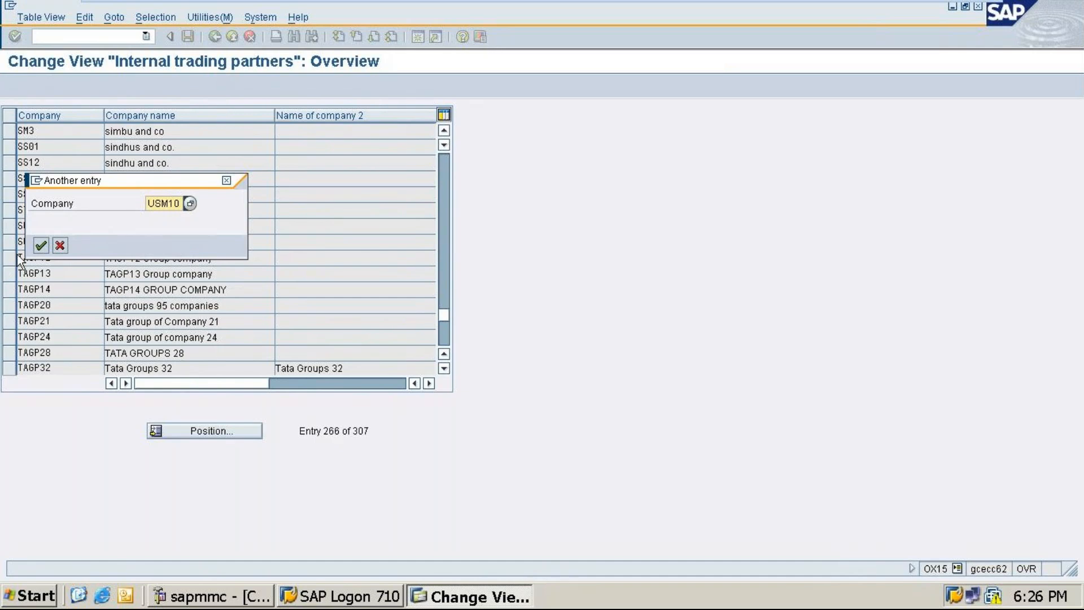
pyautogui.click(39, 245)
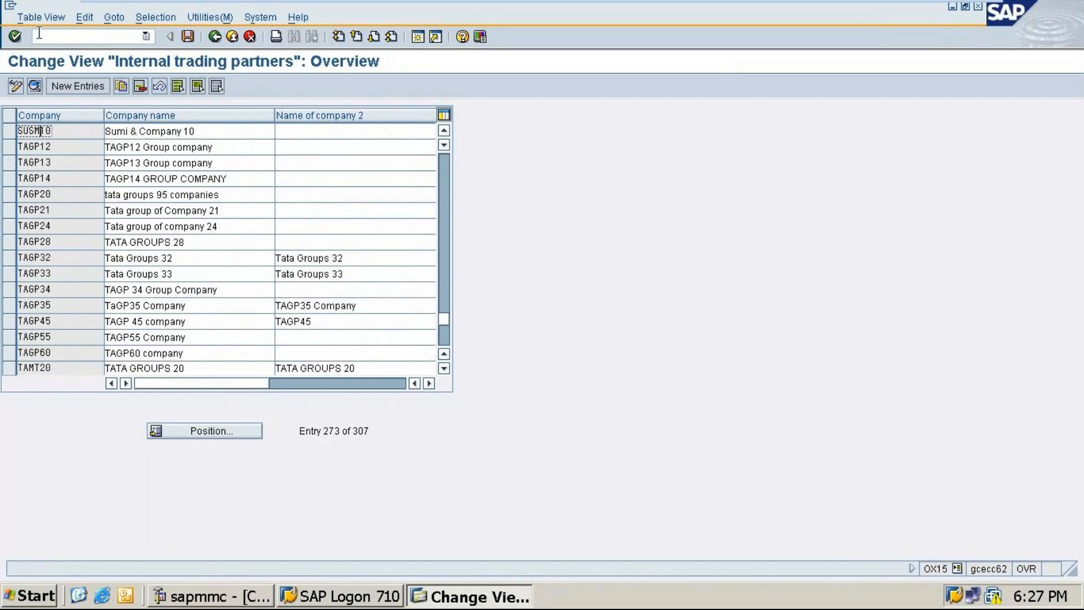
# - Leave the internal trading partners overview and run transaction spro from SAP Easy Access
pyautogui.click(219, 37)
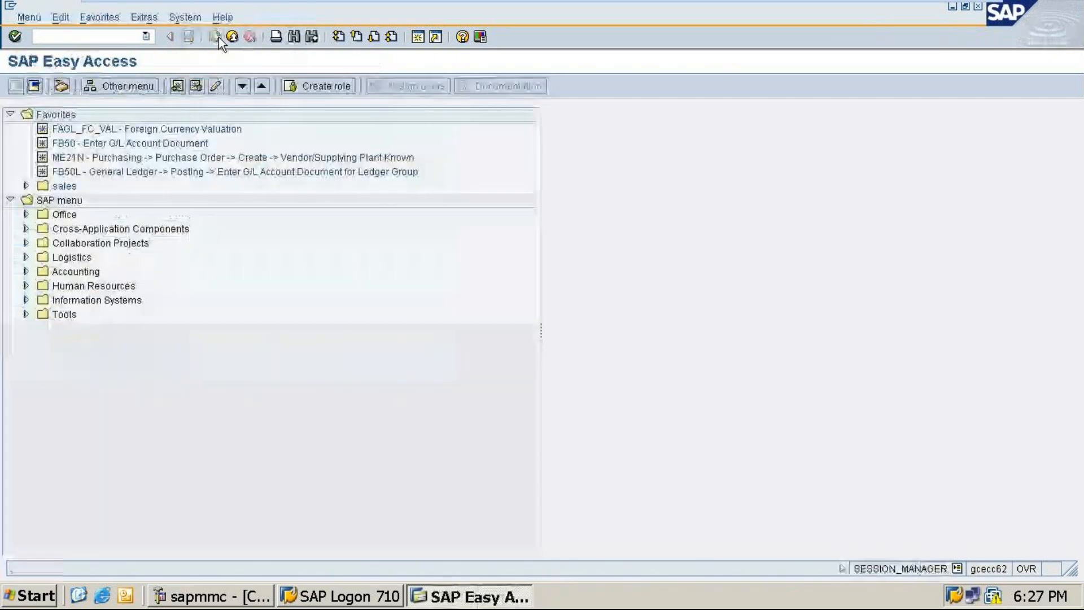
pyautogui.click(131, 37)
pyautogui.write('spro')
pyautogui.press('Return')
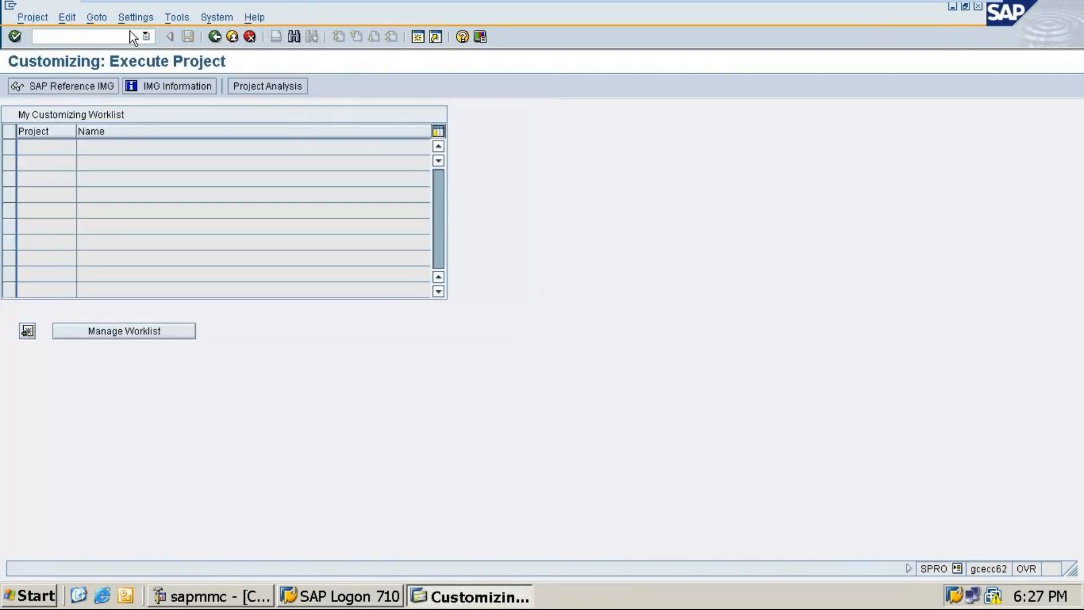
# - Open fiscal year variant maintenance in the SAP Reference IMG under Financial Accounting, Financial Accounting Global Settings, Fiscal Year
pyautogui.click(84, 87)
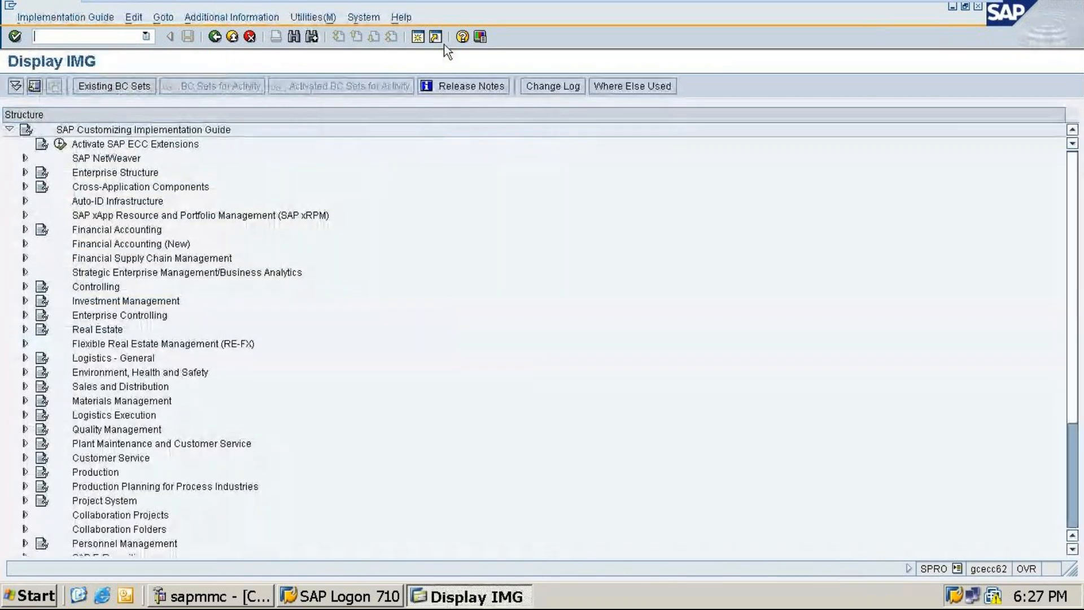
pyautogui.click(25, 230)
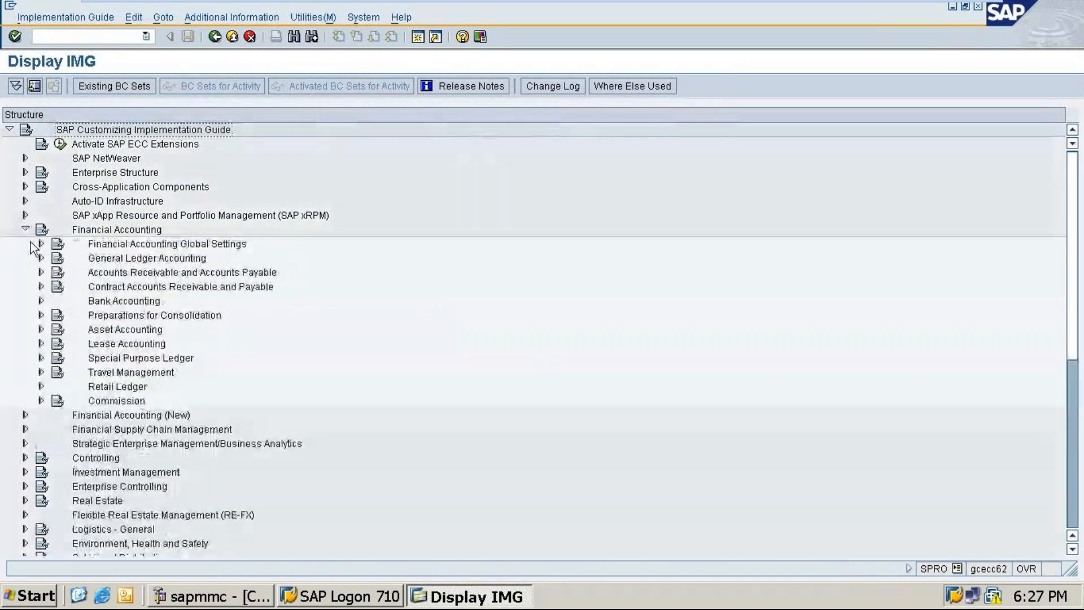
pyautogui.click(41, 244)
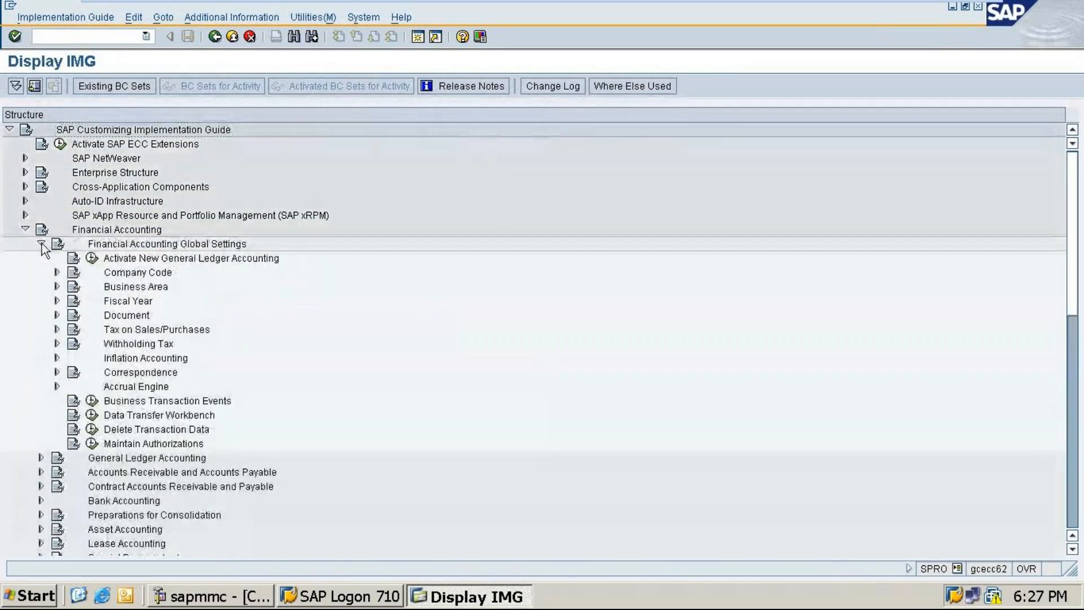
pyautogui.click(57, 301)
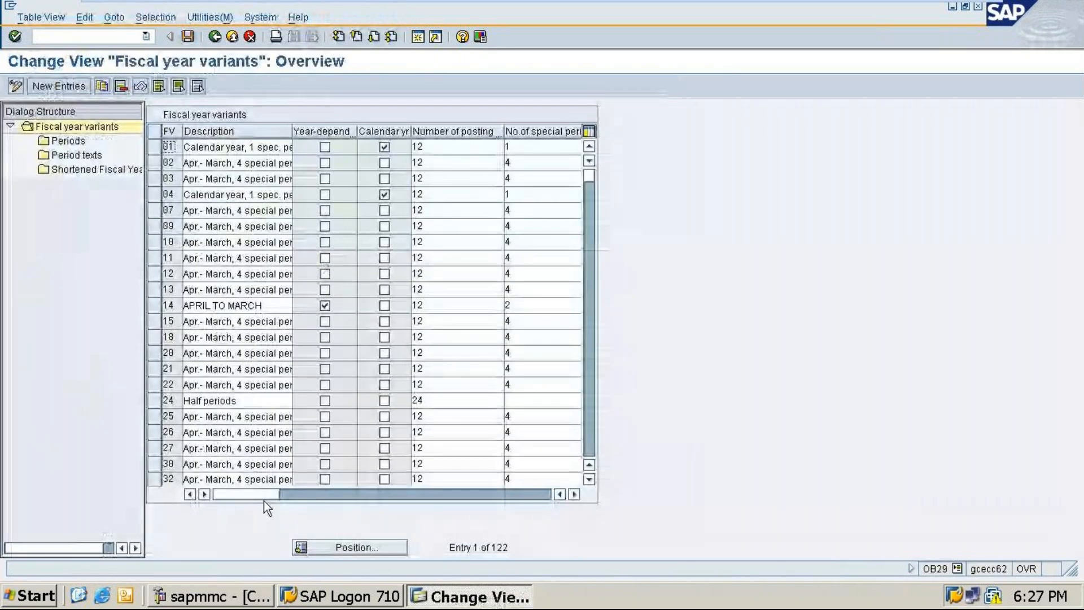
# - Try to copy fiscal year variant V3 as variant 10, and cancel the copy
pyautogui.click(353, 547)
pyautogui.write('v3')
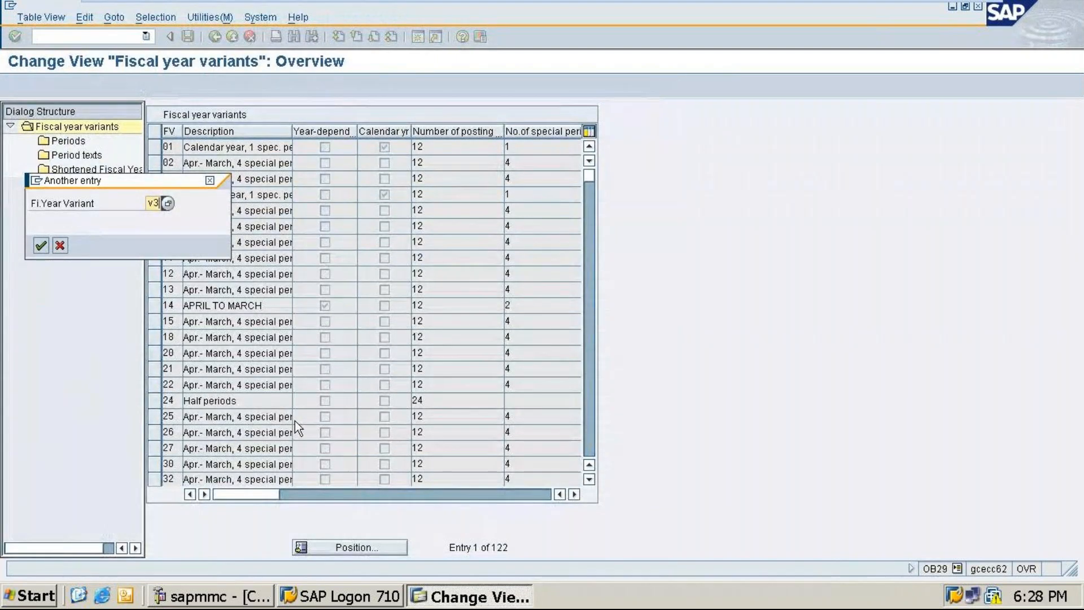
pyautogui.press('Return')
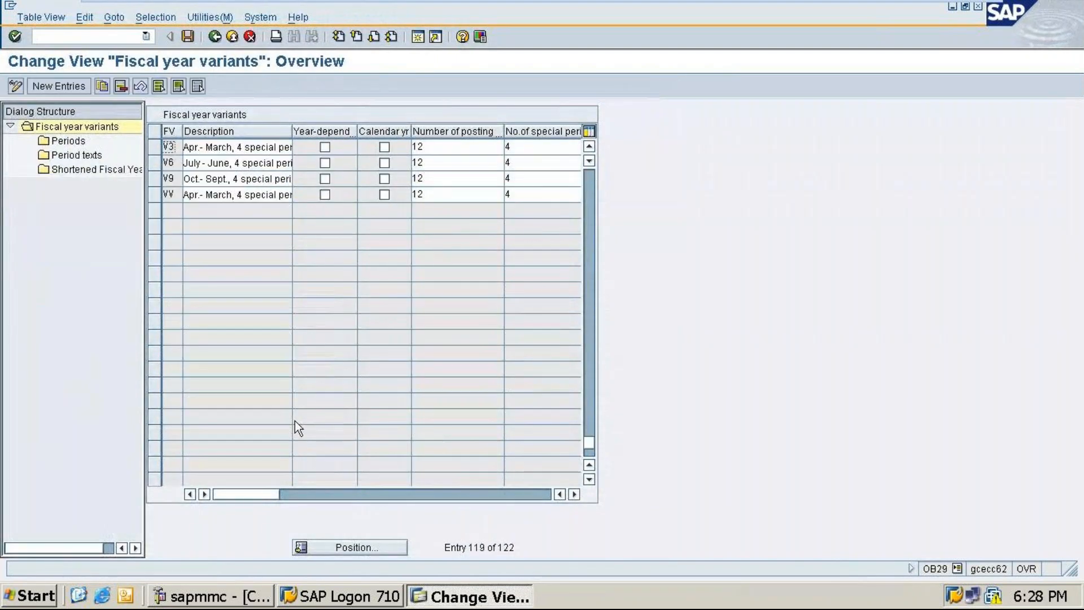
pyautogui.click(152, 148)
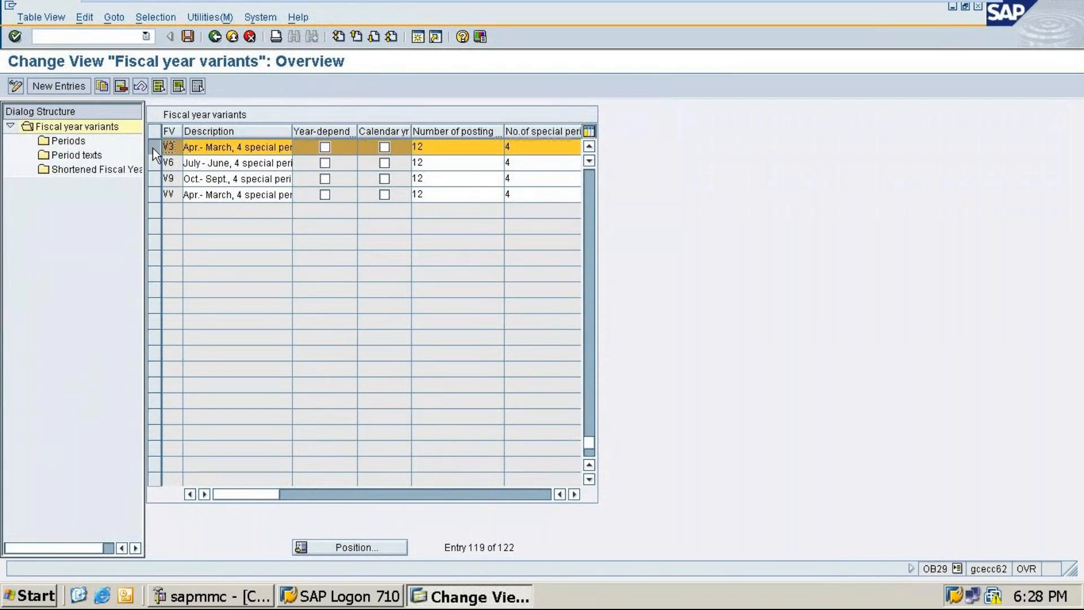
pyautogui.click(103, 87)
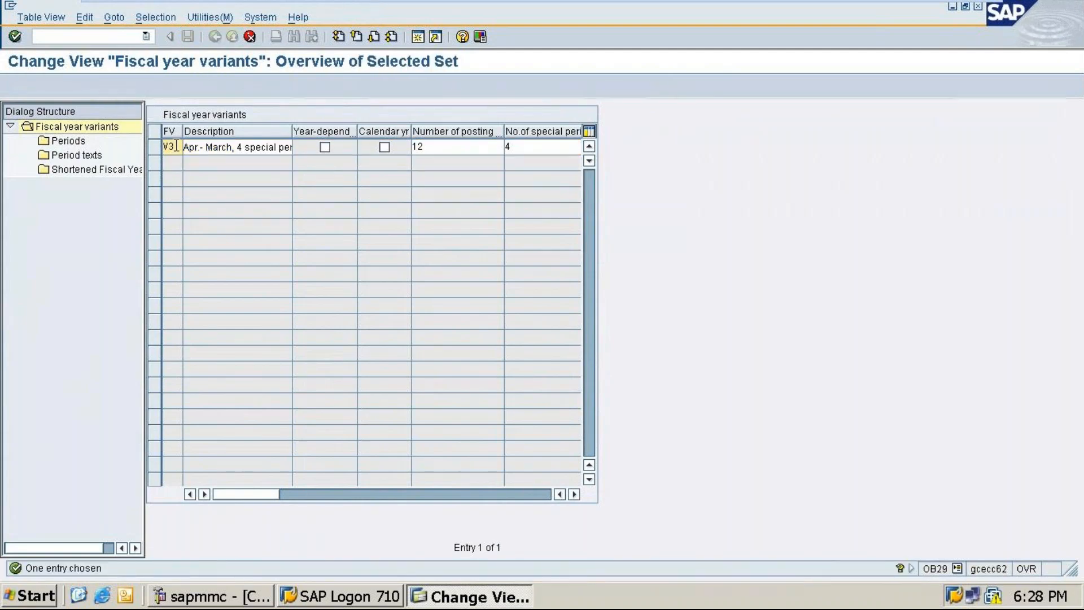
pyautogui.press('BackSpace')
pyautogui.press('BackSpace')
pyautogui.write('10')
pyautogui.press('Return')
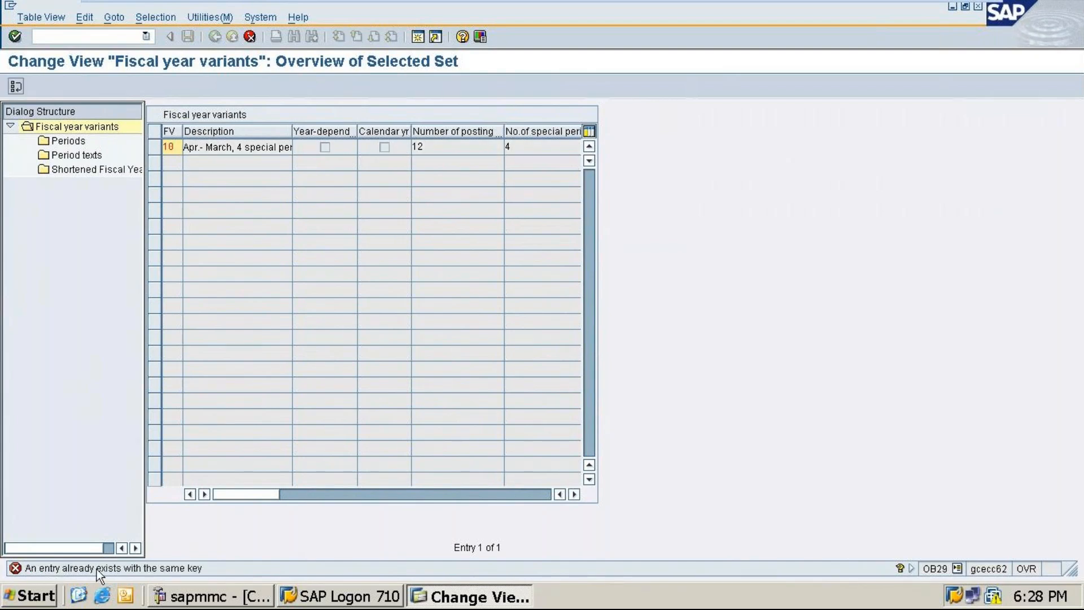
pyautogui.doubleClick(175, 145)
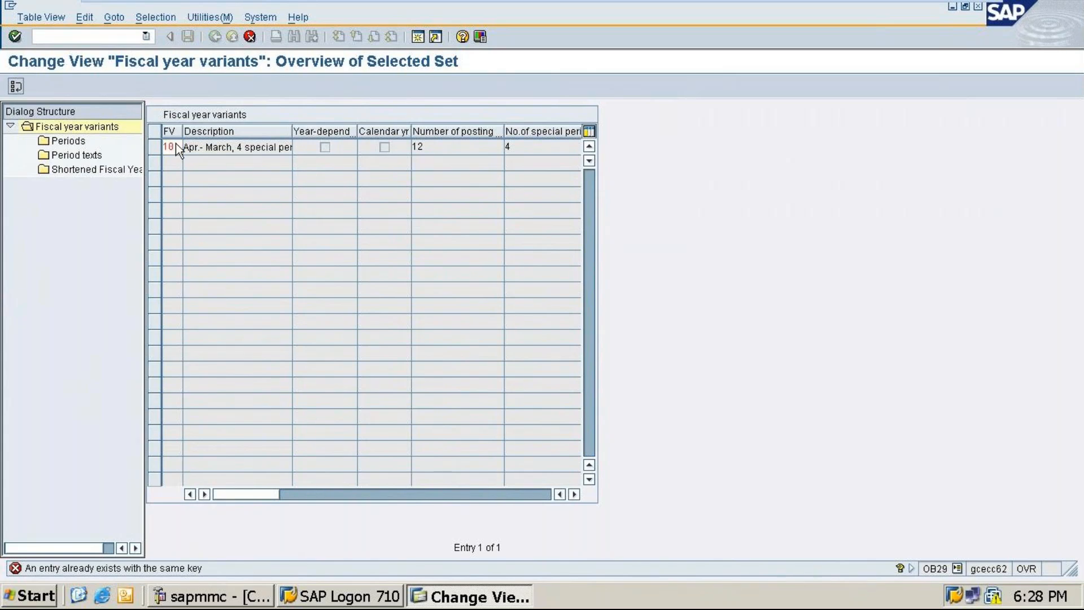
pyautogui.click(250, 36)
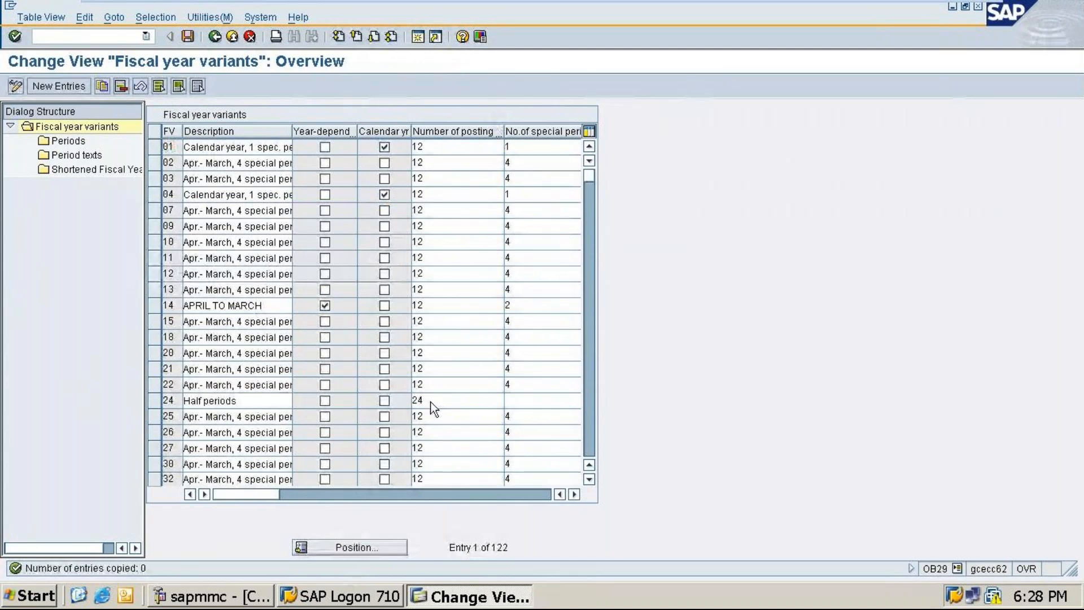
# - Position the fiscal year variants list at variant 10
pyautogui.click(219, 257)
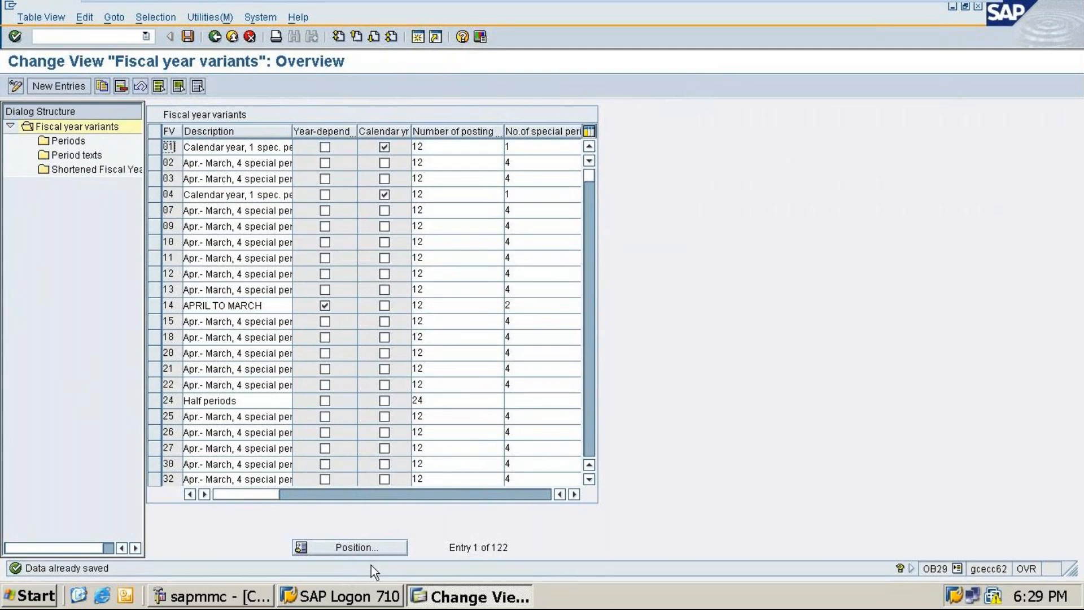
pyautogui.click(370, 544)
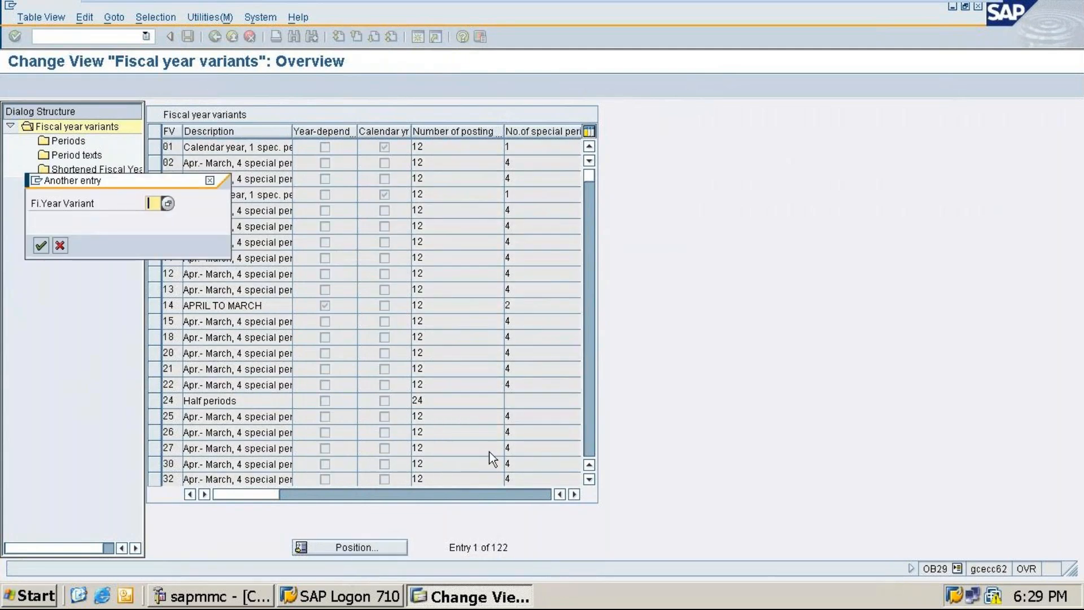
pyautogui.write('10')
pyautogui.press('Return')
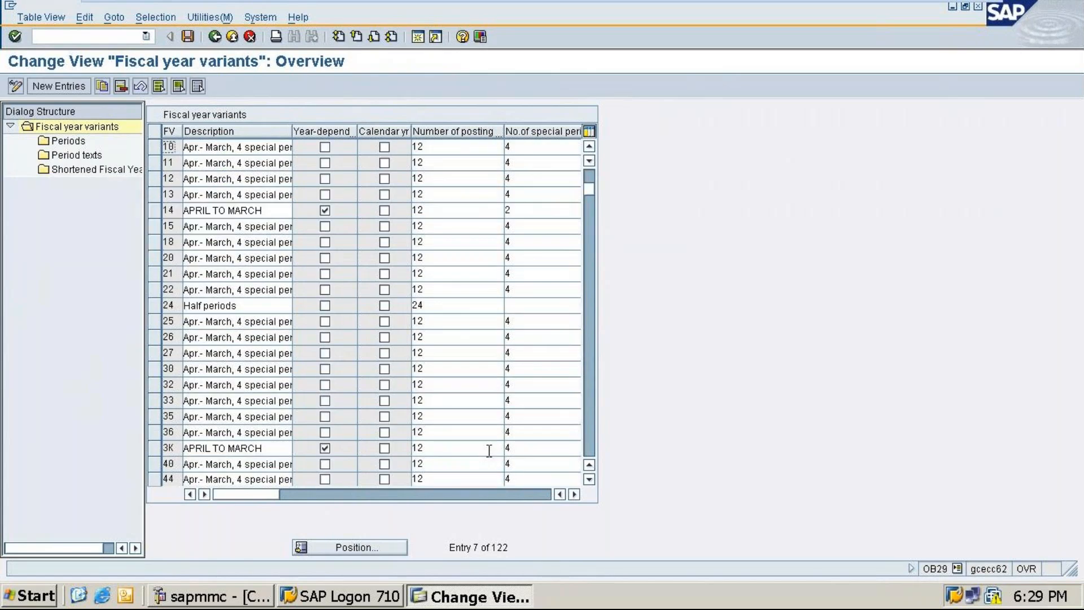
# - Copy fiscal year variant V3 as T9 together with all its dependent entries
pyautogui.click(418, 43)
pyautogui.scroll(-10, 237, 257)
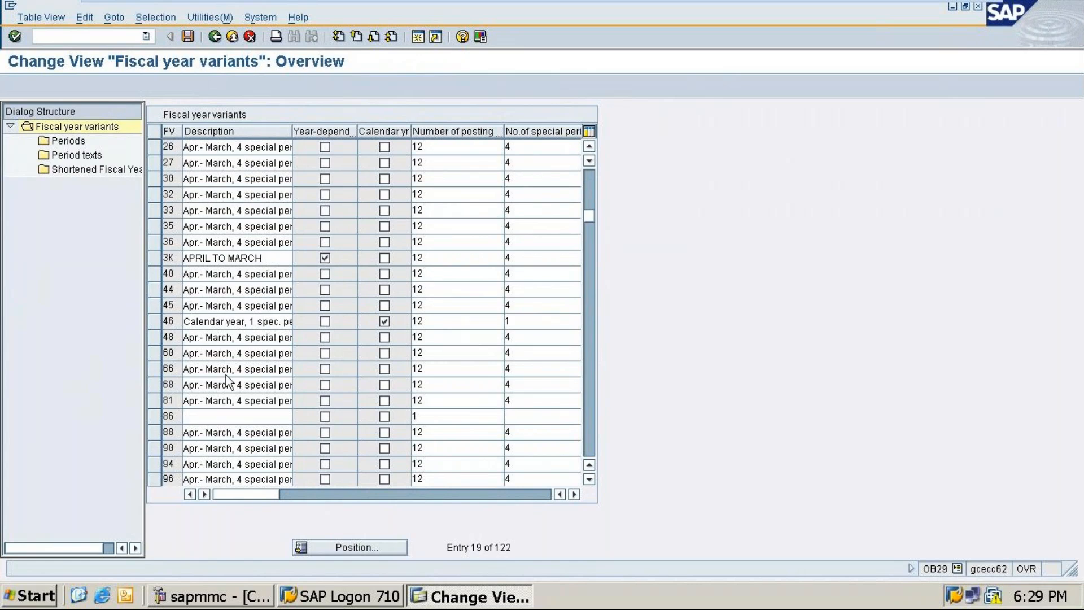
pyautogui.scroll(-20, 229, 384)
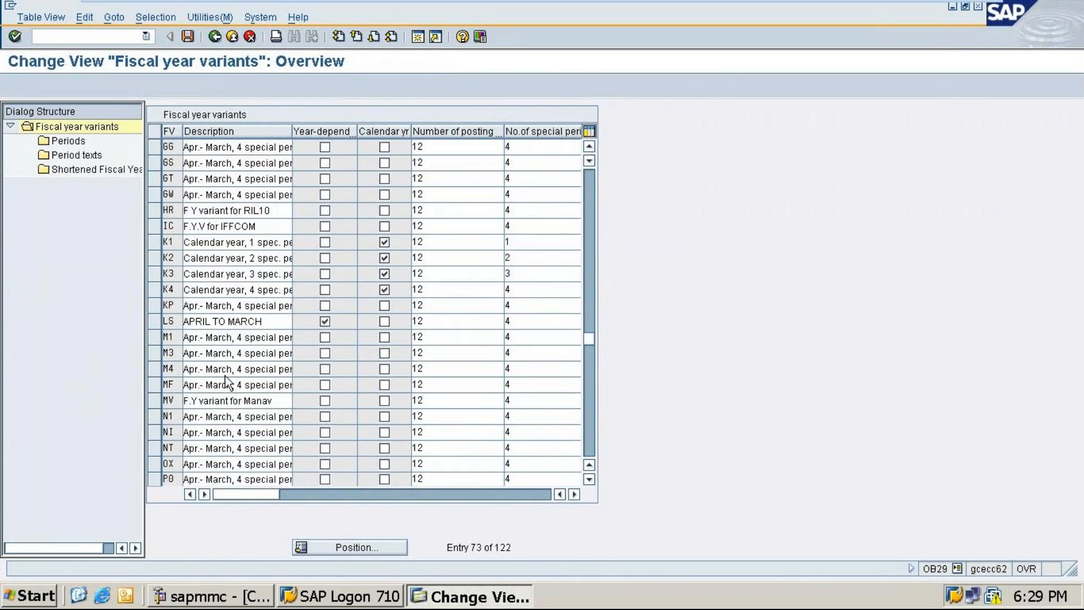
pyautogui.scroll(-3, 225, 375)
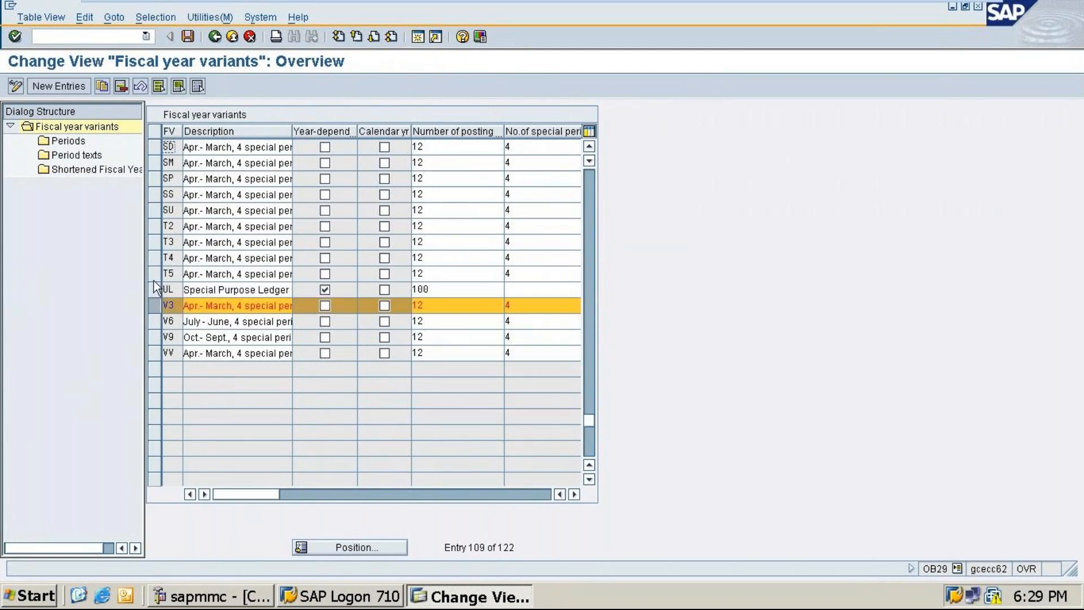
pyautogui.click(103, 86)
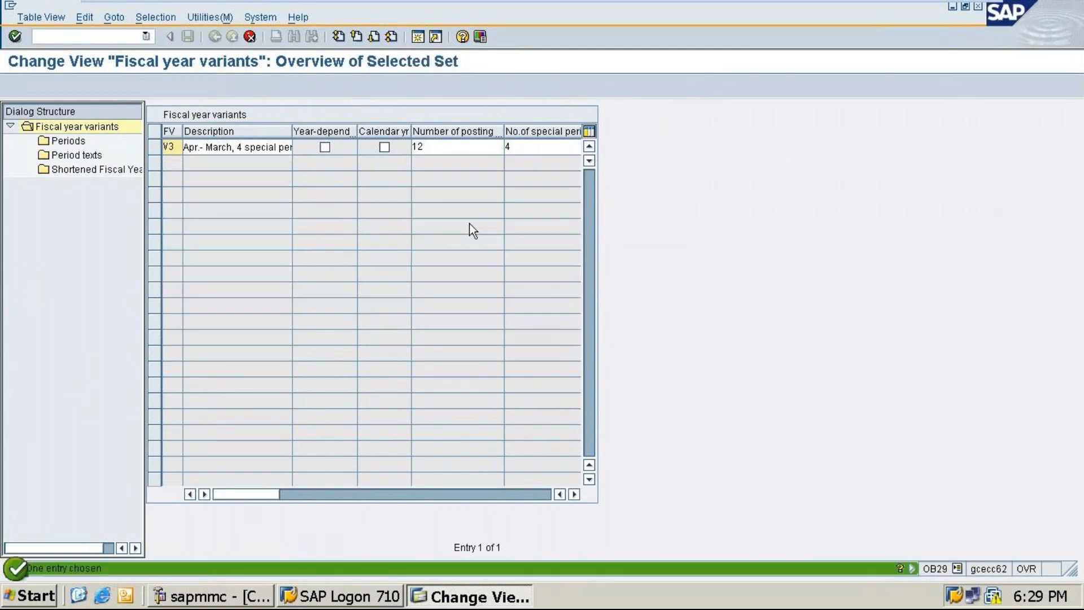
pyautogui.press('BackSpace')
pyautogui.press('BackSpace')
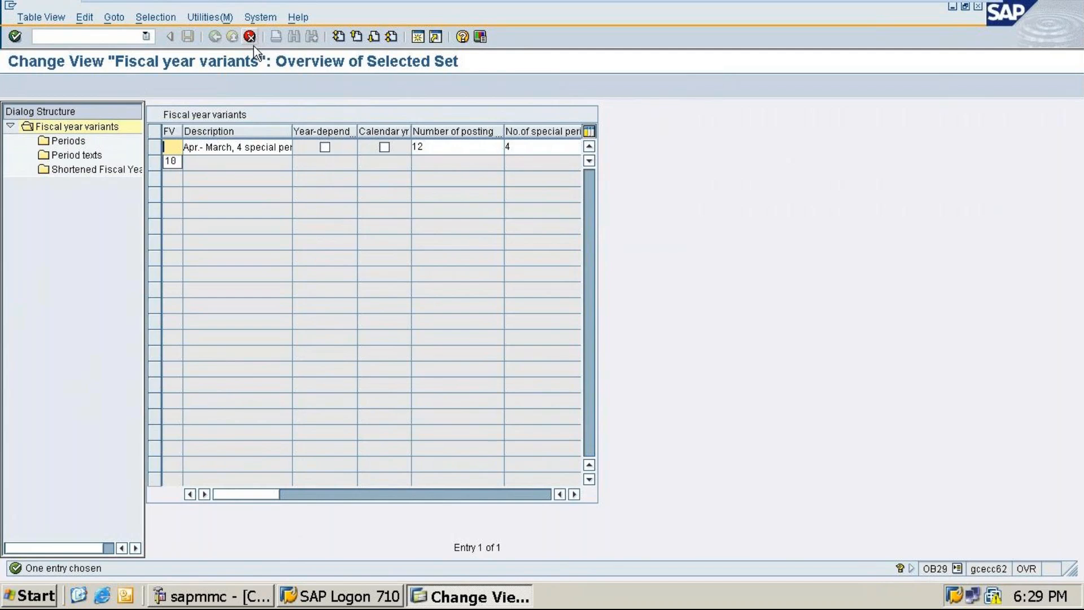
pyautogui.write('T9')
pyautogui.press('Return')
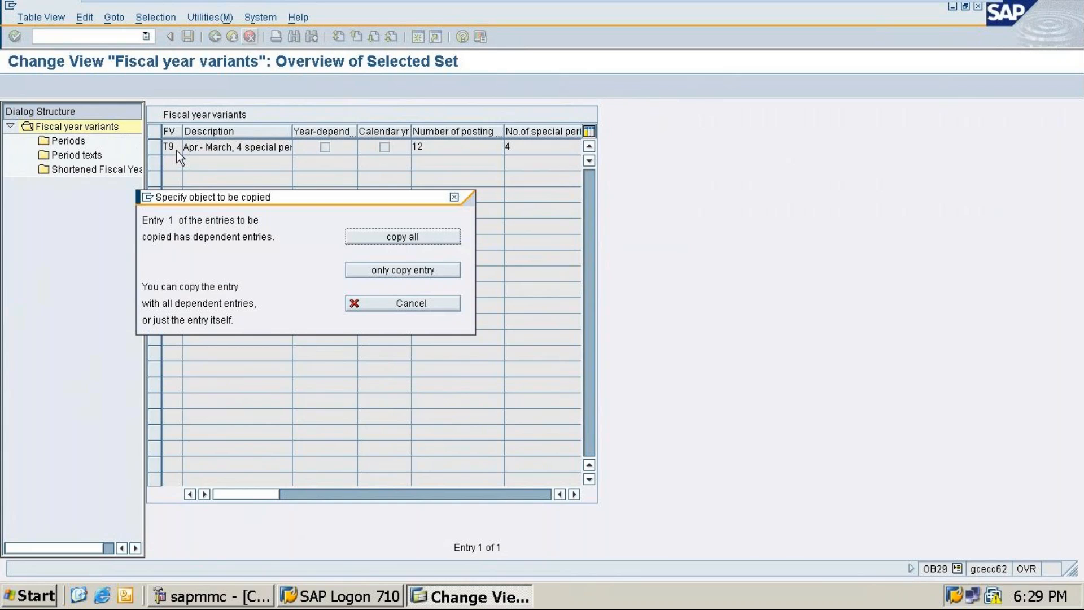
pyautogui.click(400, 237)
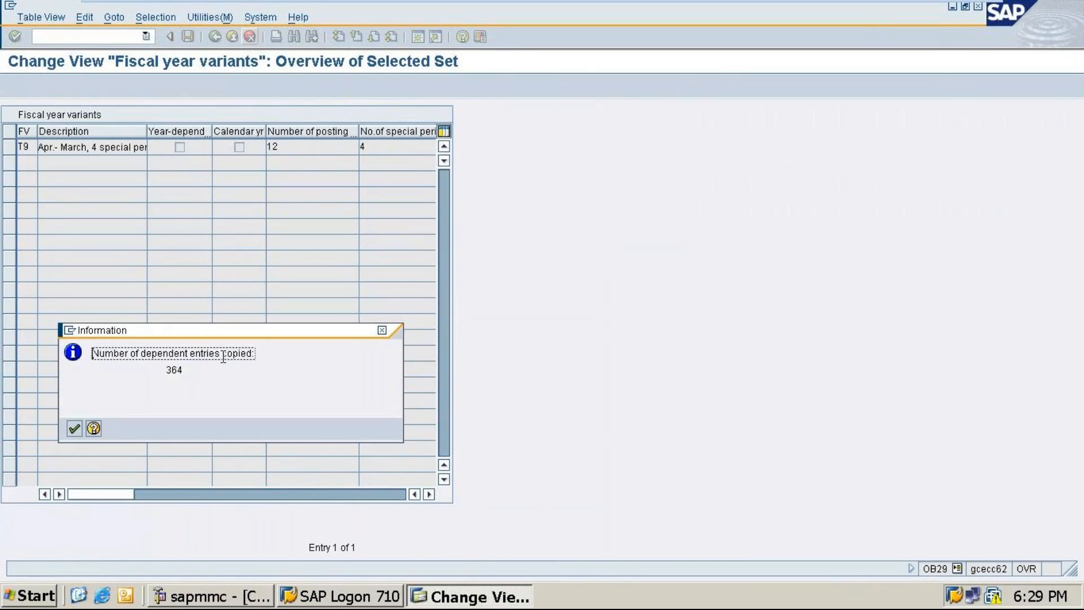
pyautogui.click(74, 429)
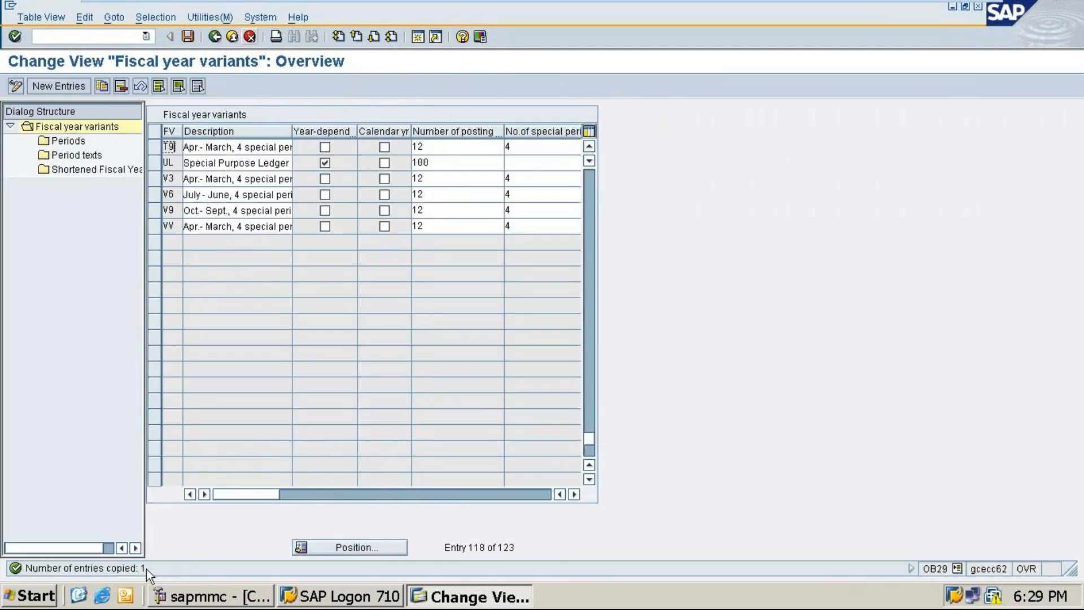
# - Save fiscal year variant T9 to Customizing request ECCK900204, chosen from the list of modifiable local change requests
pyautogui.click(191, 32)
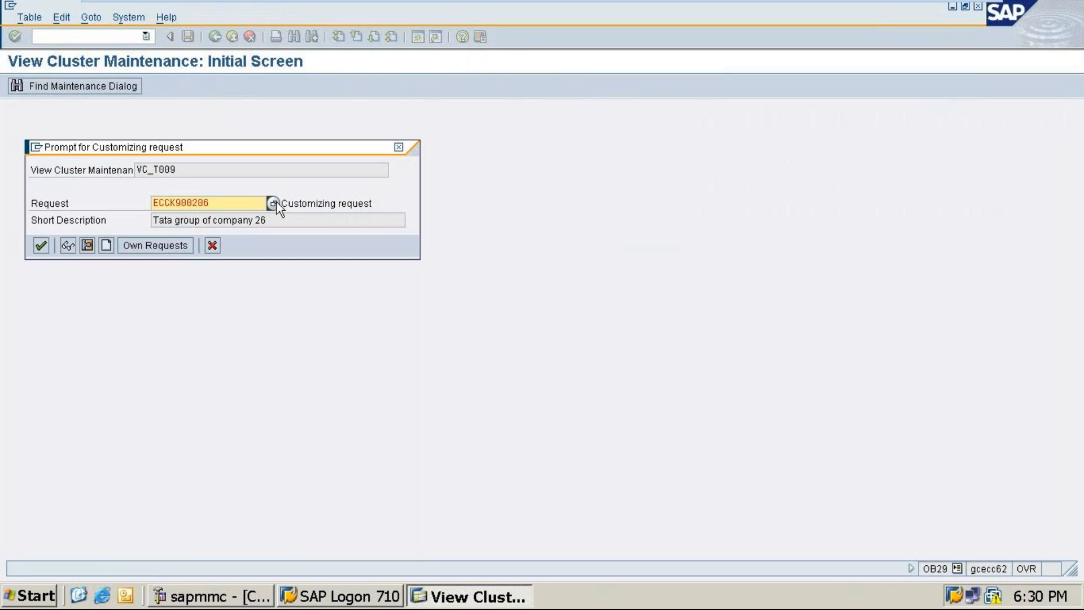
pyautogui.click(277, 202)
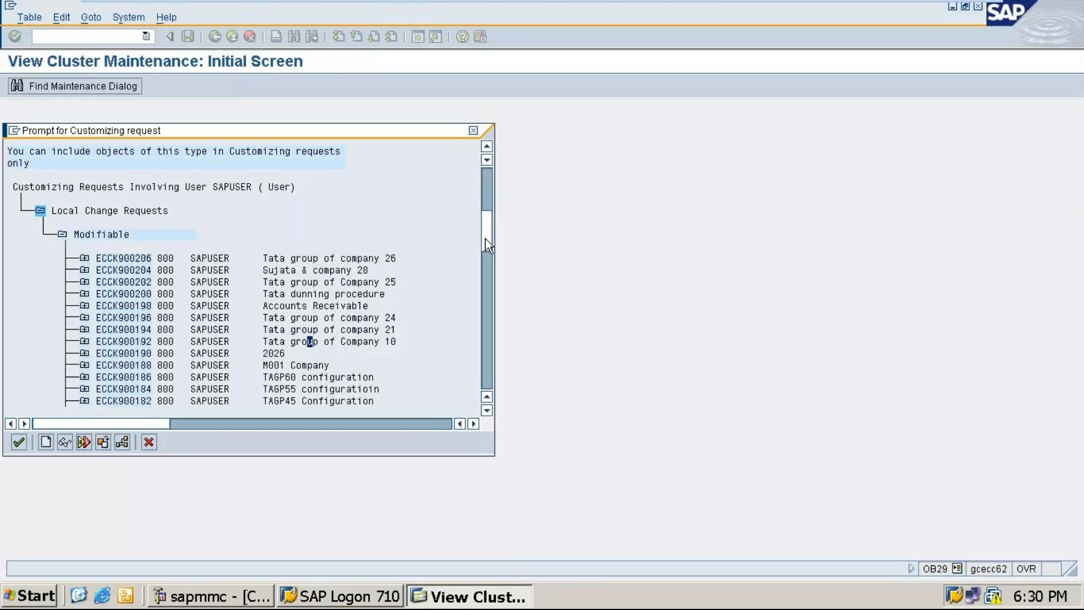
pyautogui.scroll(-5, 402, 329)
pyautogui.scroll(2, 399, 322)
pyautogui.scroll(4, 399, 319)
pyautogui.scroll(2, 400, 313)
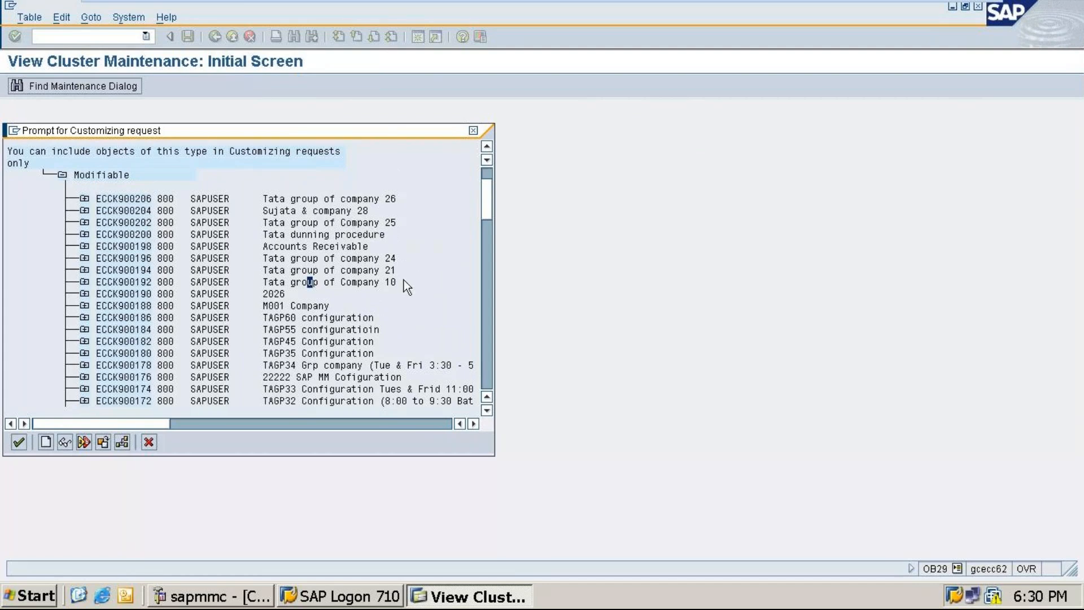
pyautogui.doubleClick(369, 280)
pyautogui.scroll(-4, 370, 277)
pyautogui.scroll(-3, 370, 277)
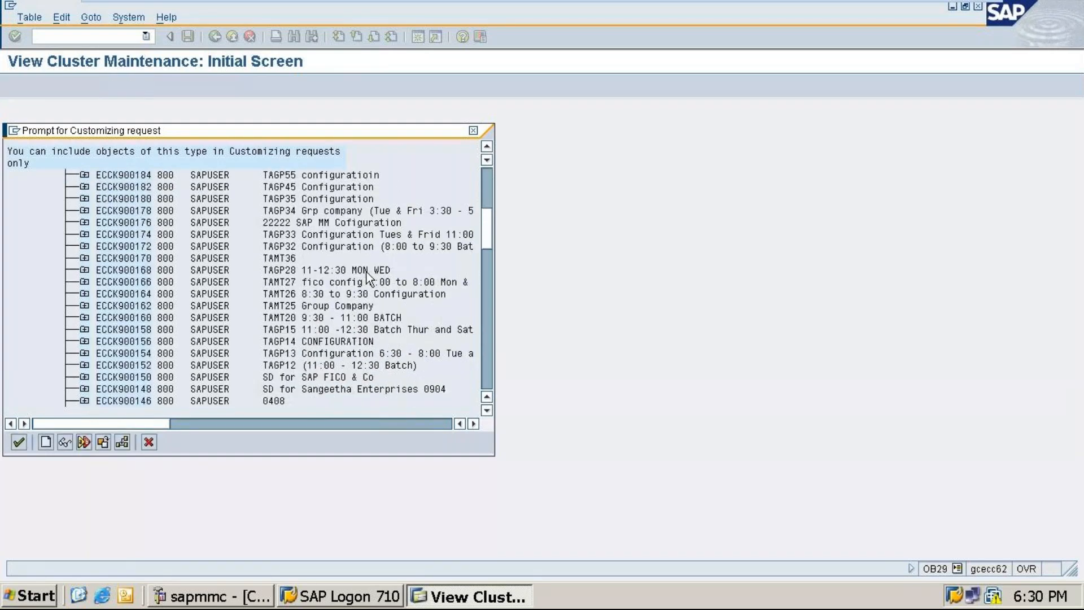
pyautogui.scroll(-6, 369, 278)
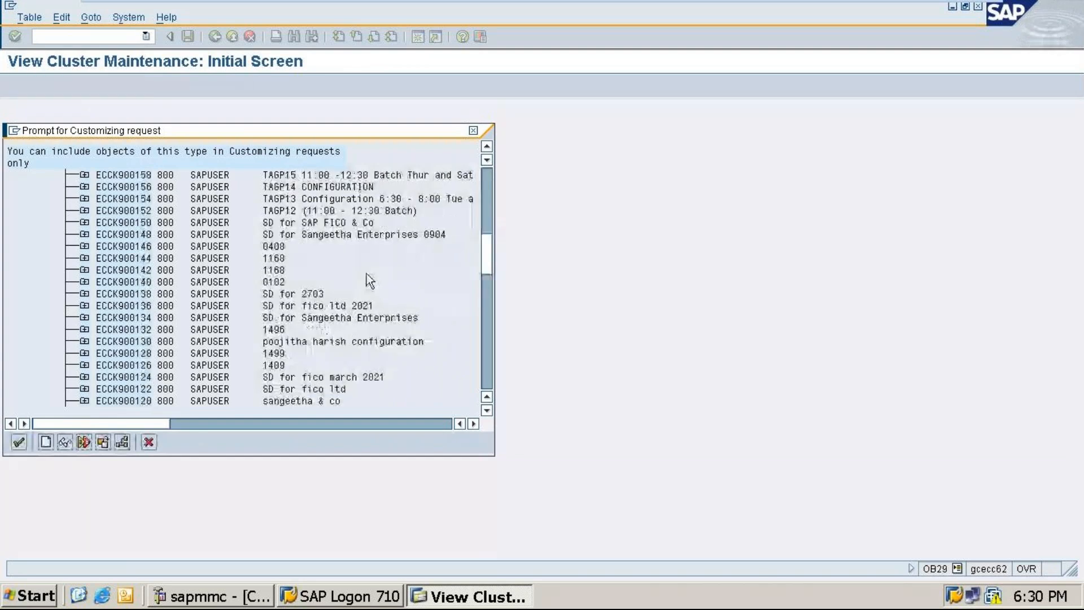
pyautogui.scroll(-3, 367, 277)
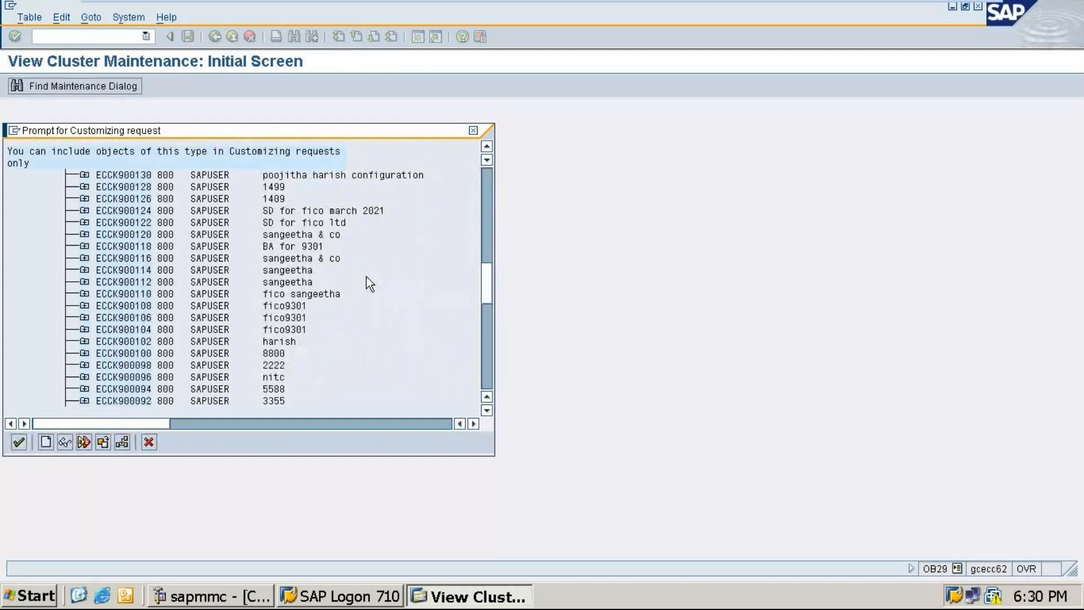
pyautogui.scroll(-1, 368, 276)
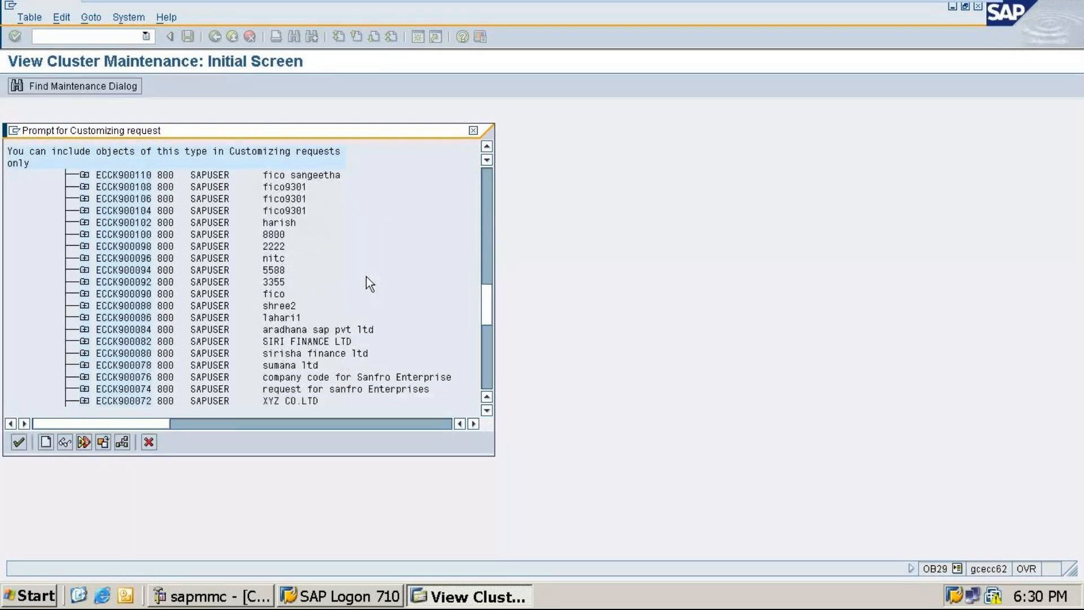
pyautogui.scroll(-2, 367, 277)
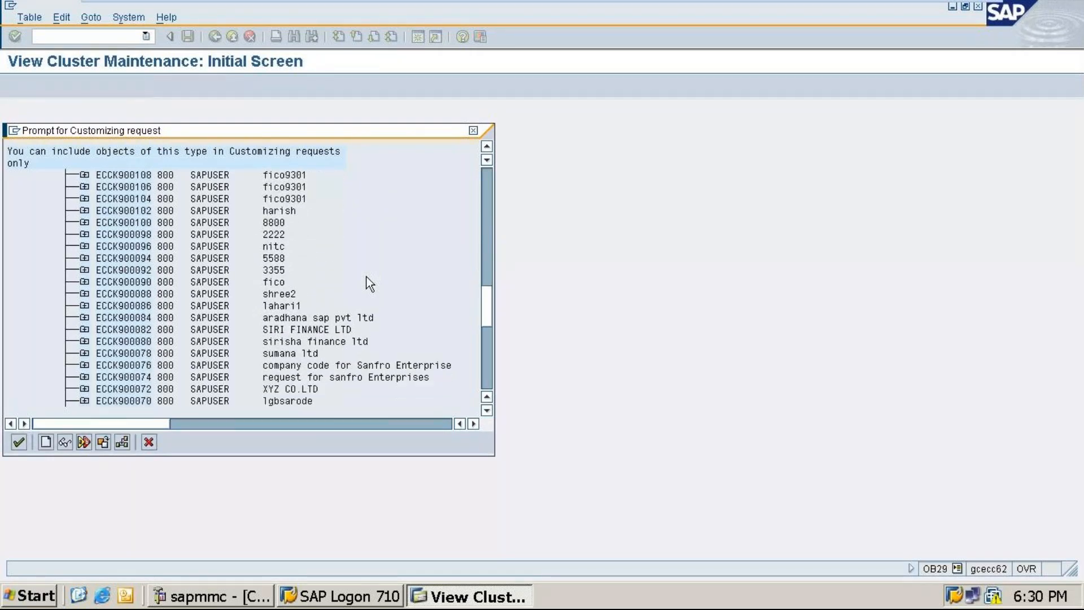
pyautogui.scroll(-3, 368, 296)
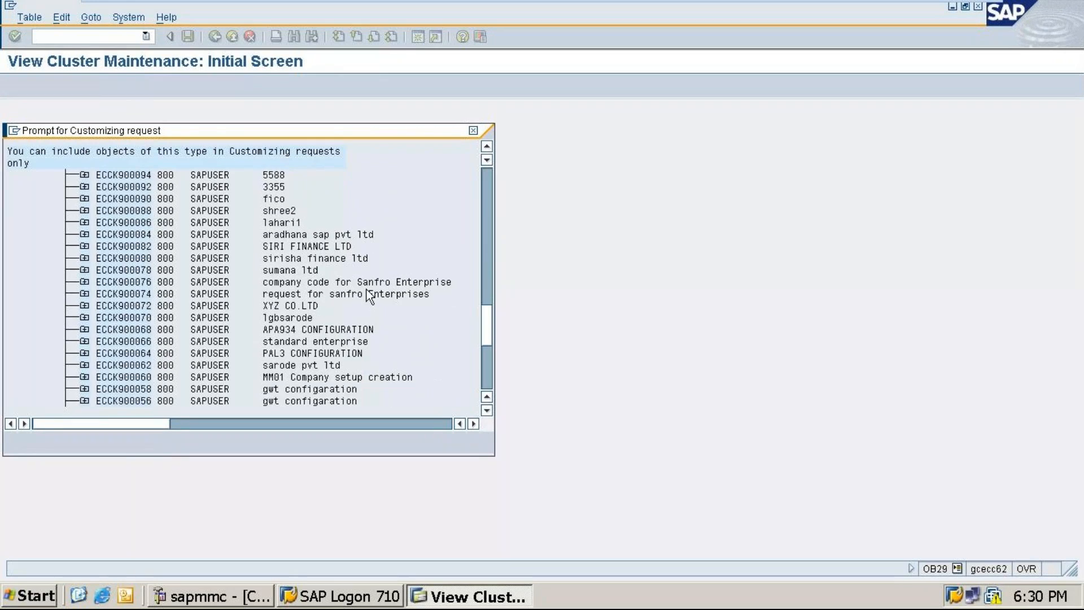
pyautogui.scroll(-4, 364, 345)
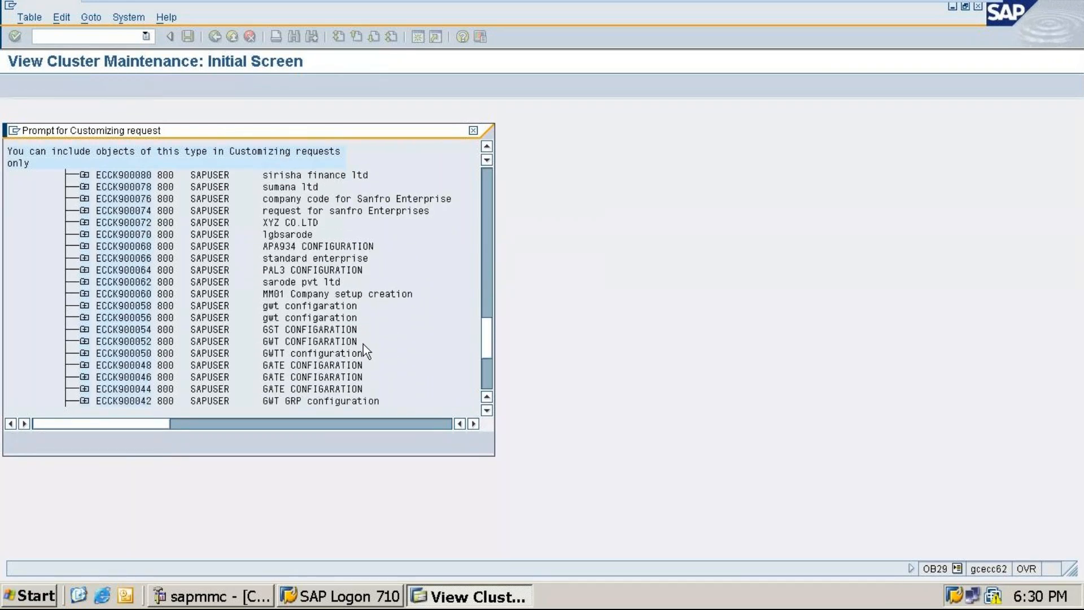
pyautogui.scroll(-2, 364, 344)
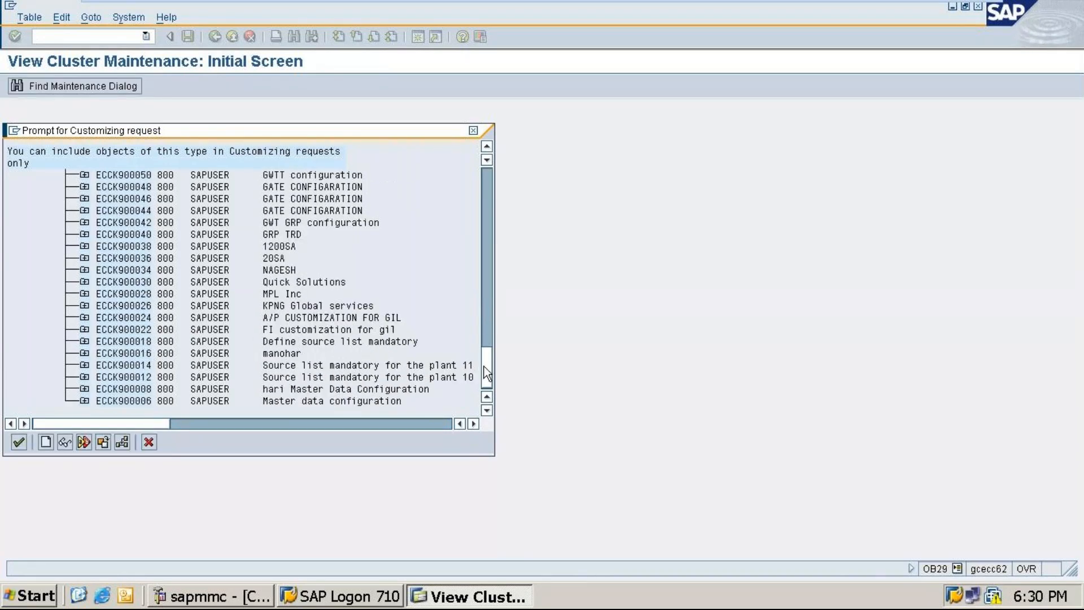
pyautogui.moveTo(486, 365); pyautogui.dragTo(488, 210)
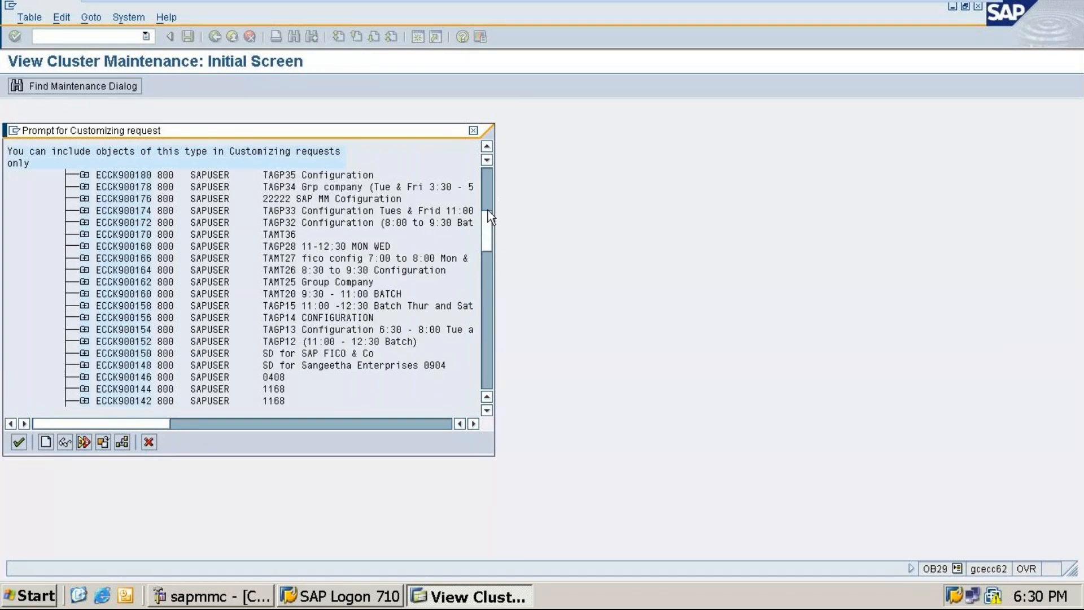
pyautogui.scroll(4, 419, 242)
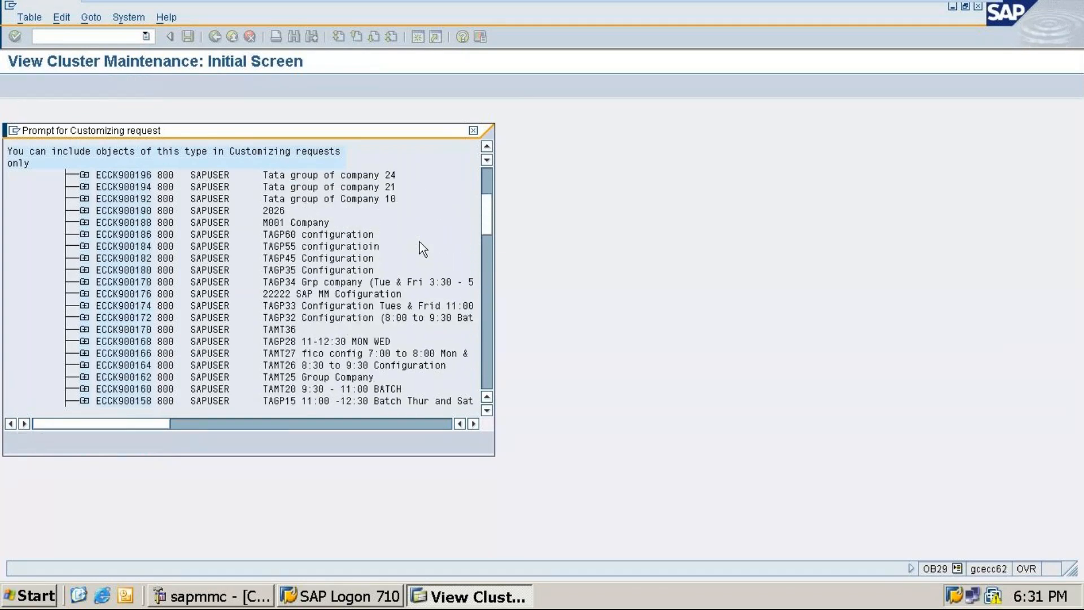
pyautogui.scroll(2, 419, 242)
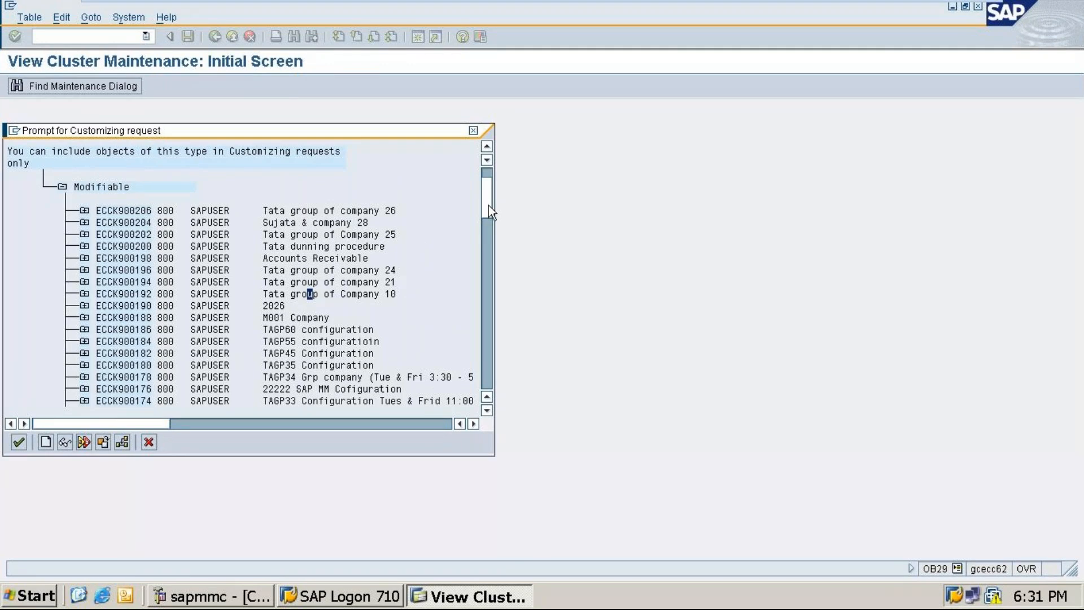
pyautogui.scroll(2, 489, 189)
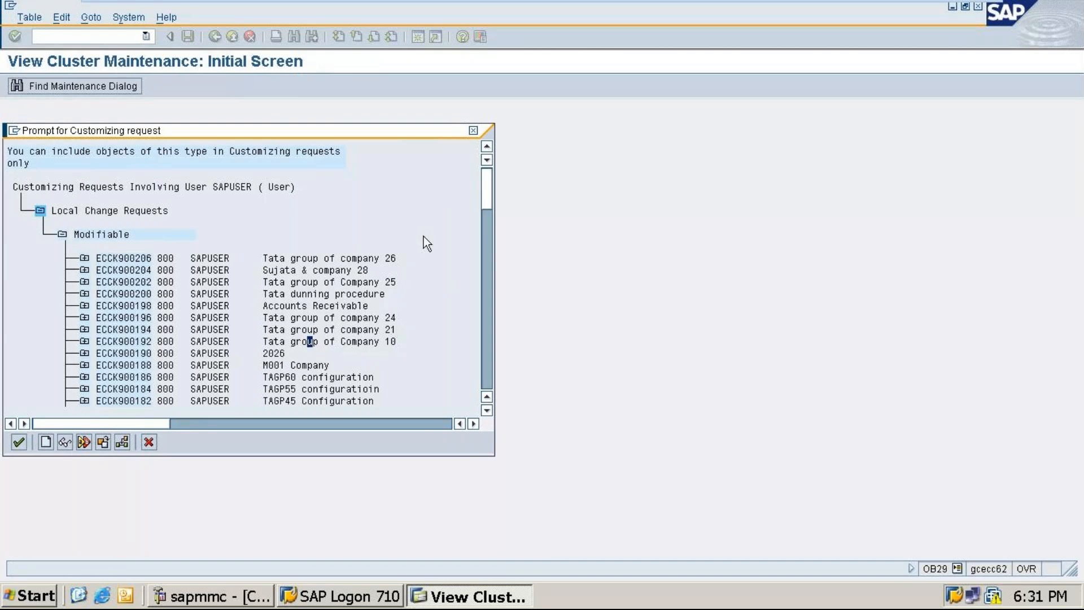
pyautogui.doubleClick(326, 272)
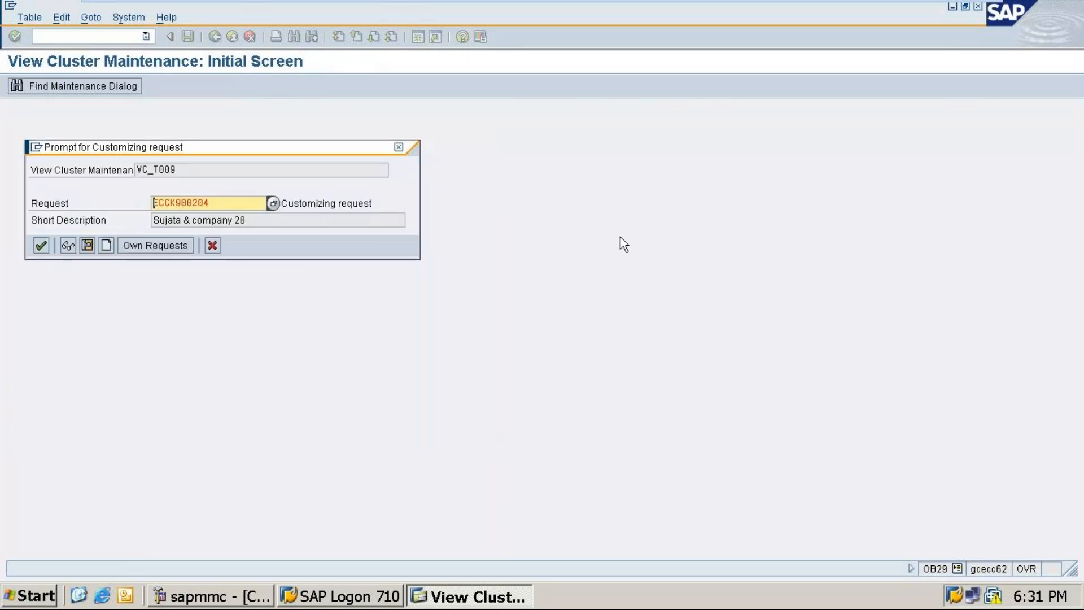
pyautogui.click(40, 246)
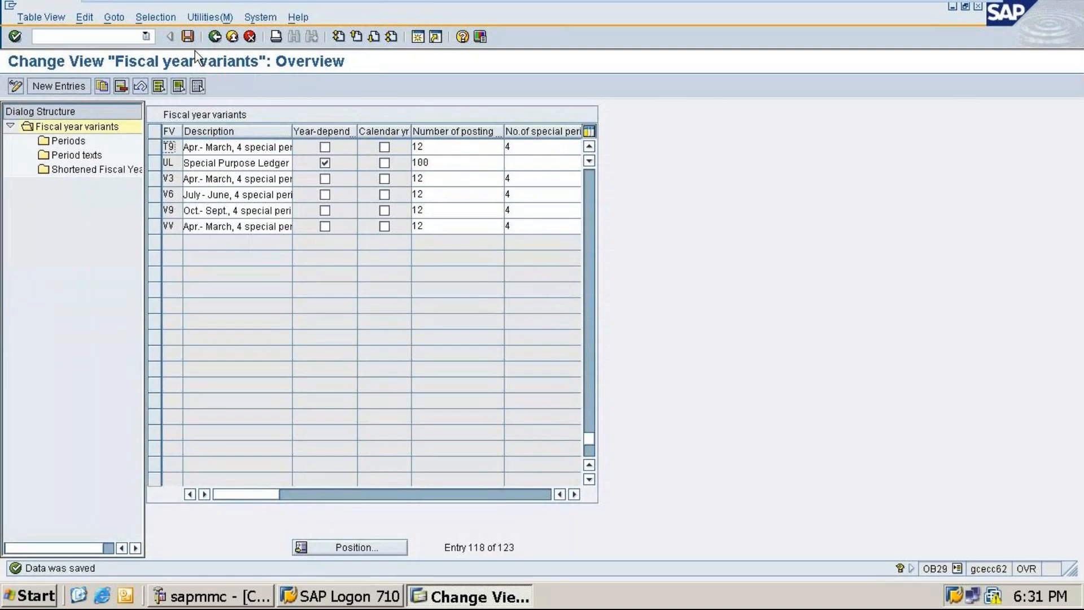
pyautogui.click(214, 37)
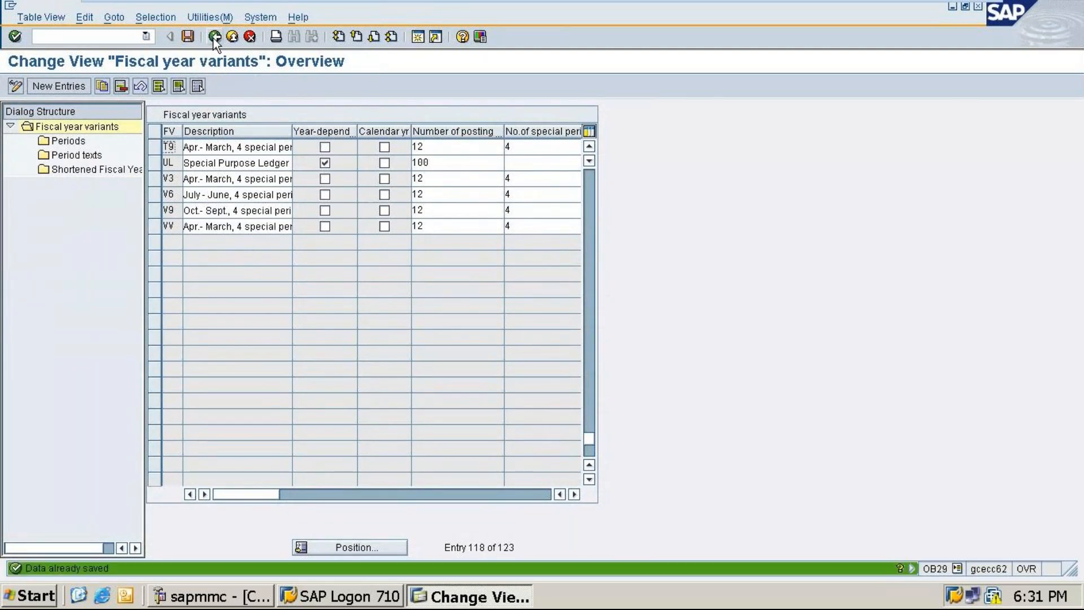
# - Open the periods of fiscal year variant T9 and examine how months map to posting periods and year shifts
pyautogui.click(154, 148)
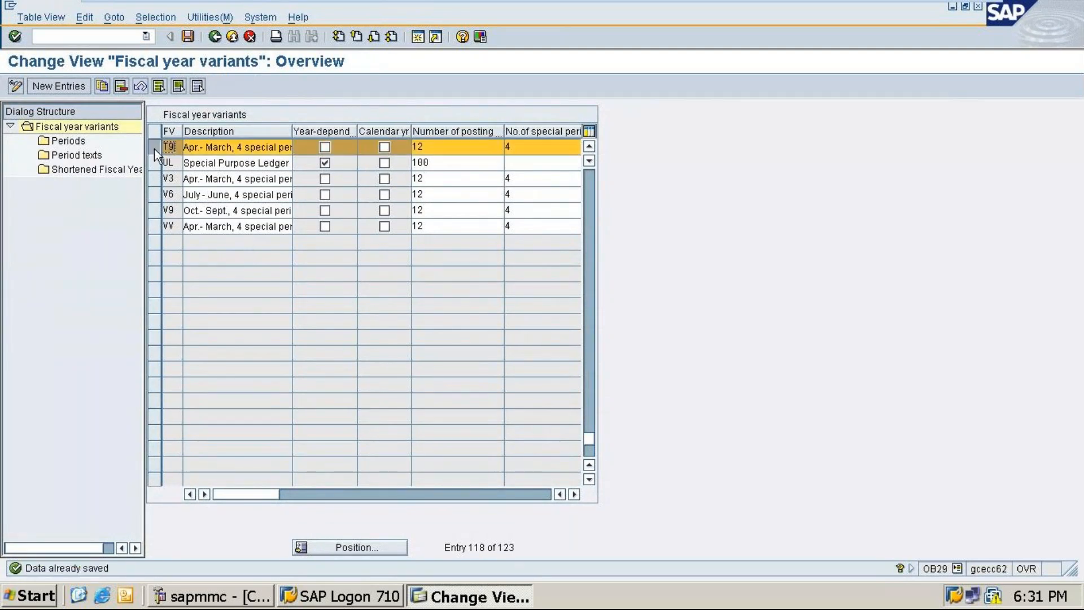
pyautogui.doubleClick(71, 140)
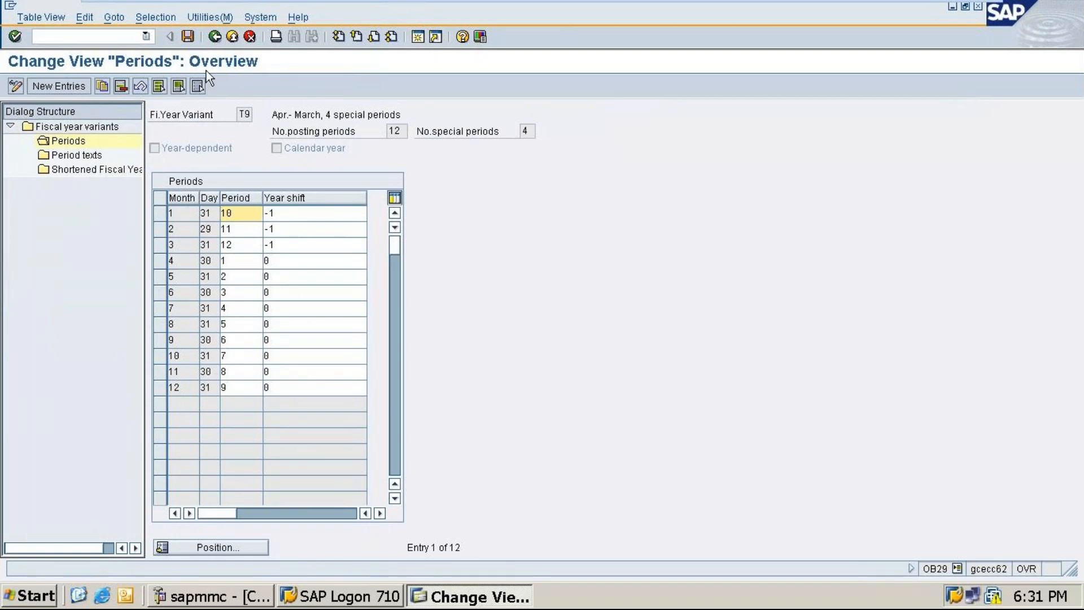
pyautogui.click(216, 37)
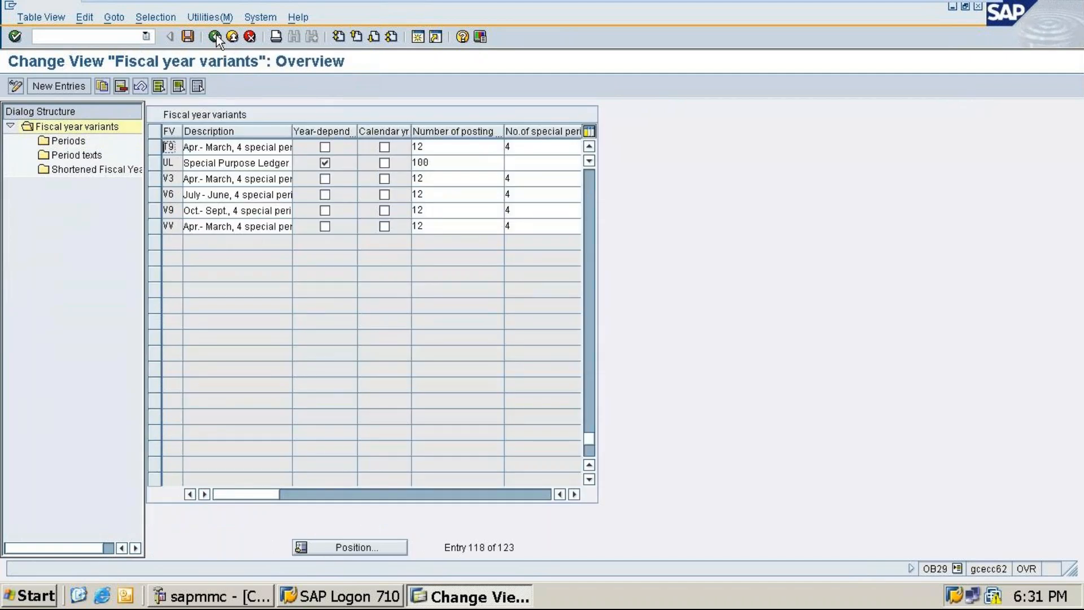
pyautogui.click(154, 147)
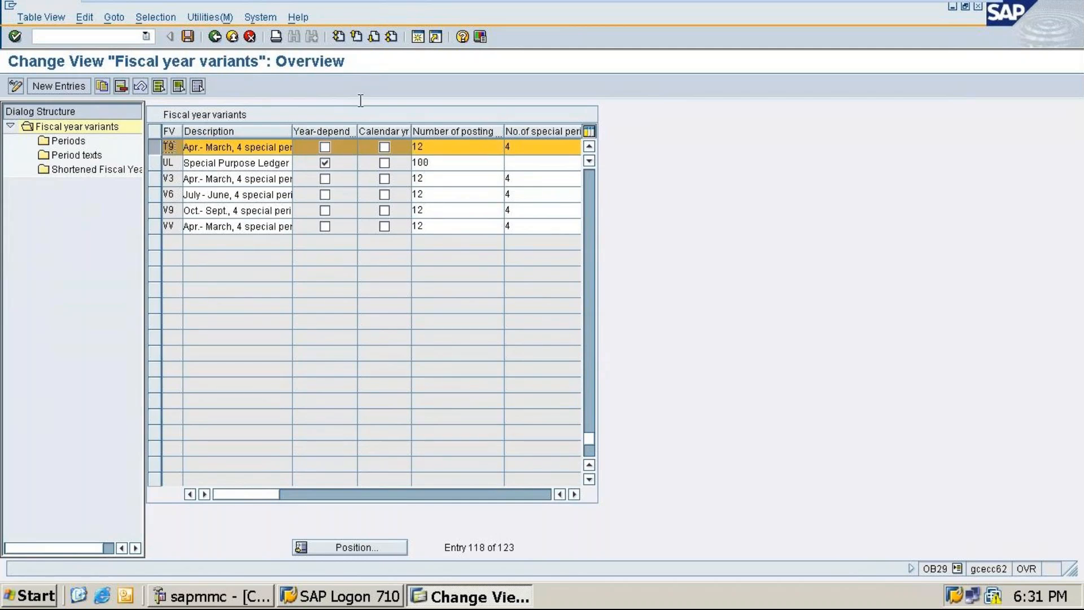
pyautogui.doubleClick(58, 138)
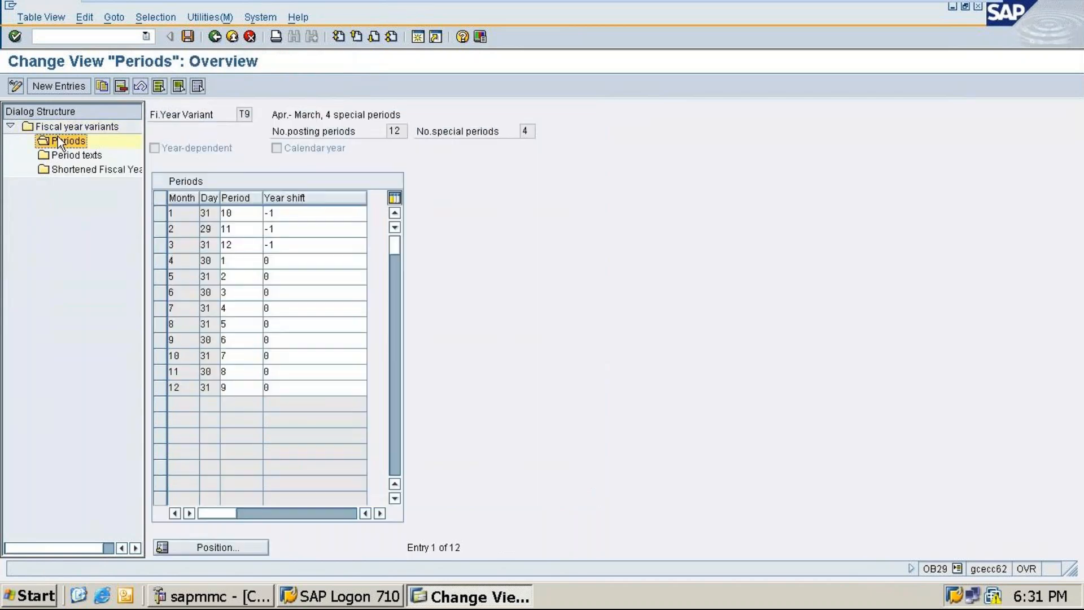
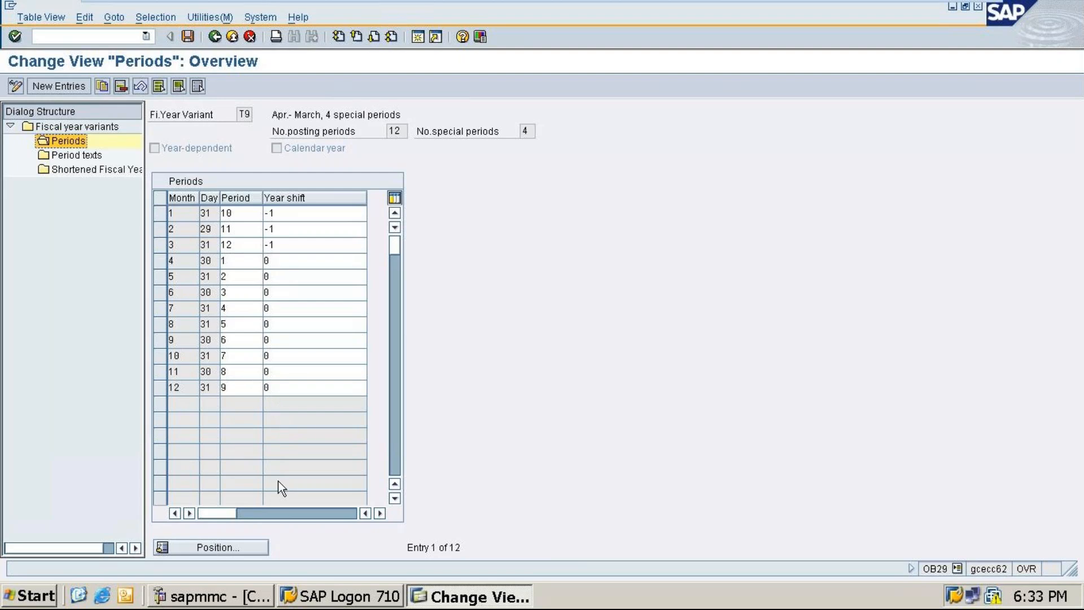
# - Switch to the GoTo Meeting window to check the participants, and return to the Chart of Accounts workbook in Excel
pyautogui.moveTo(920, 1)
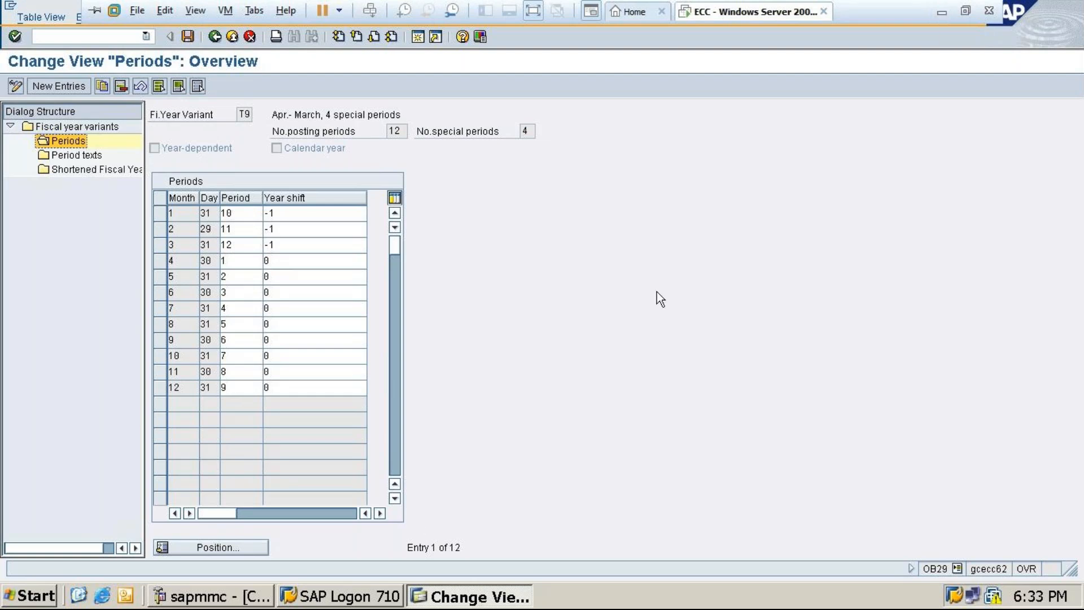
pyautogui.click(941, 12)
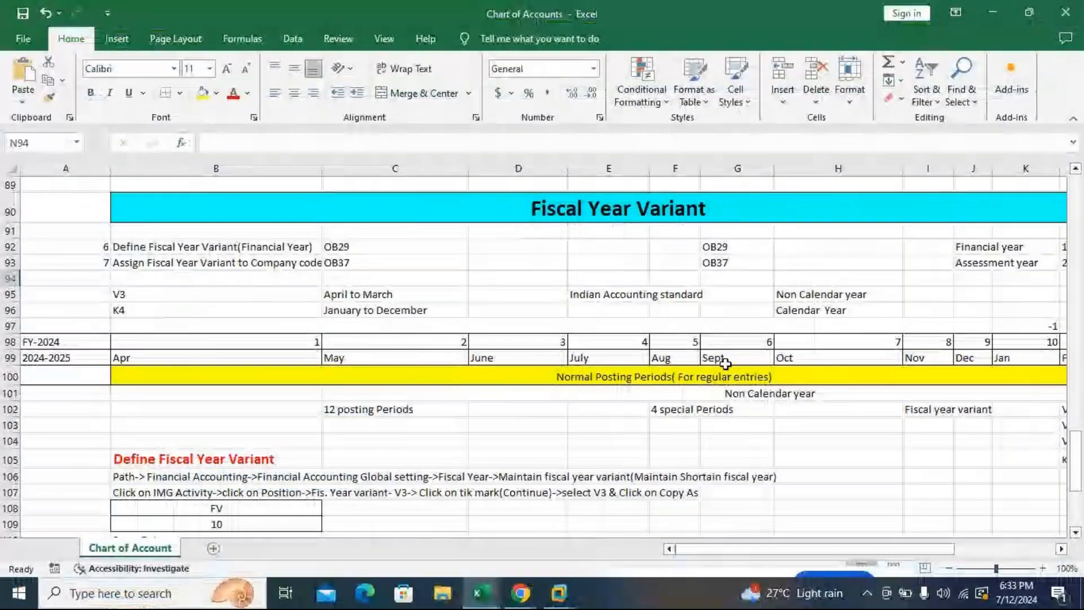
pyautogui.moveTo(526, 598)
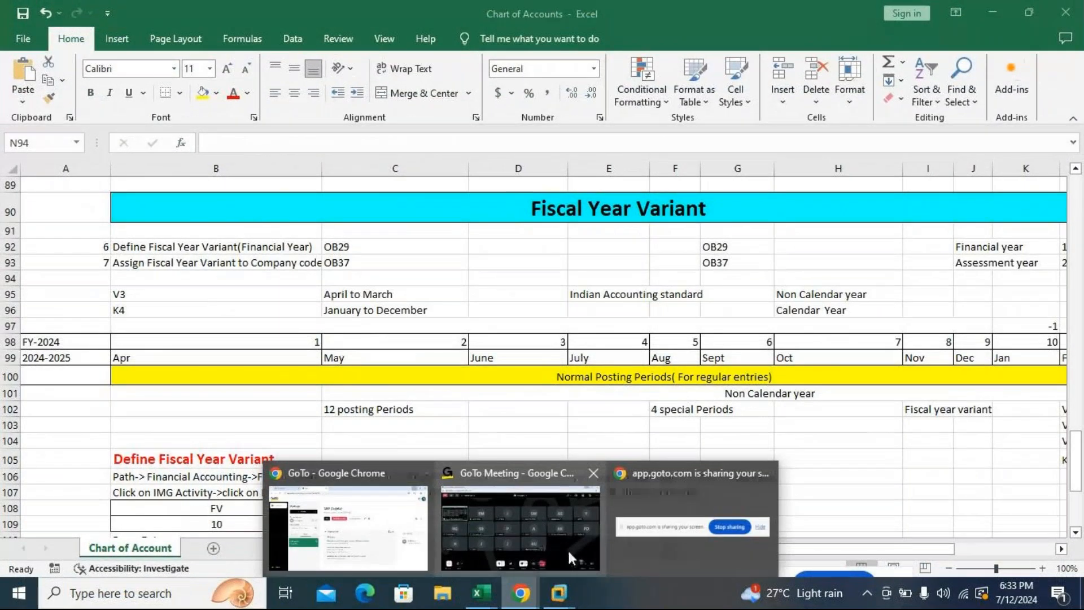
pyautogui.click(567, 548)
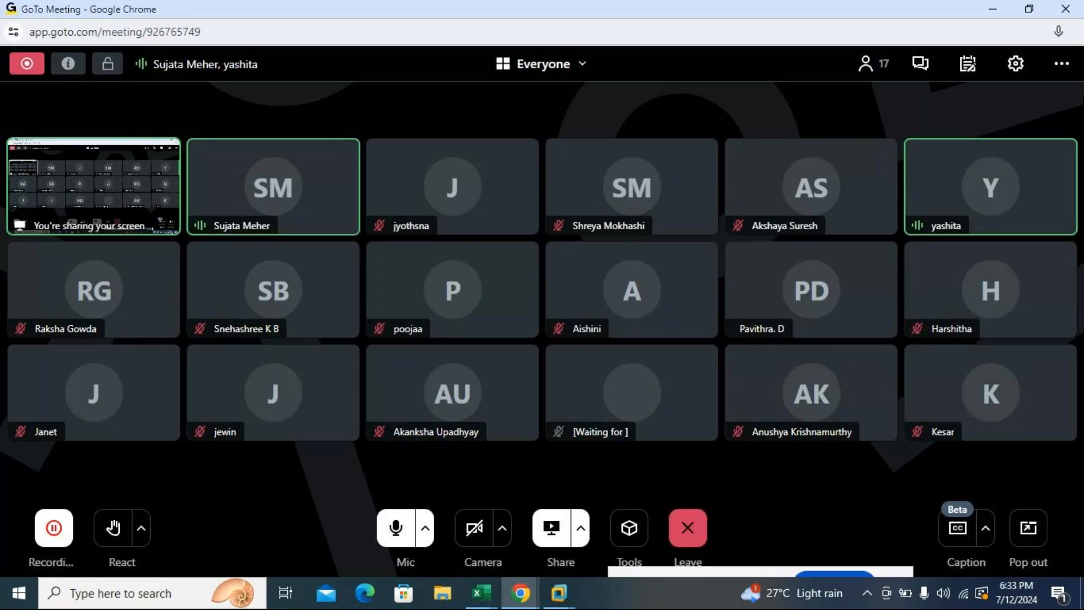
pyautogui.click(993, 9)
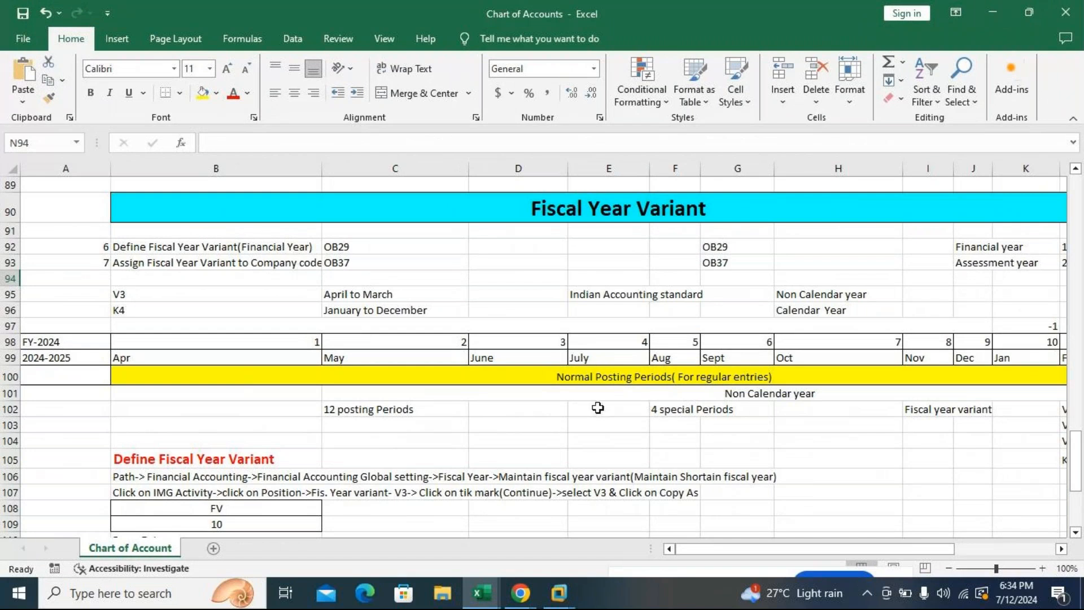
# - Review the normal and special posting periods, year shifts and variant codes in the worksheet's Fiscal Year Variant section
pyautogui.scroll(-1, 598, 409)
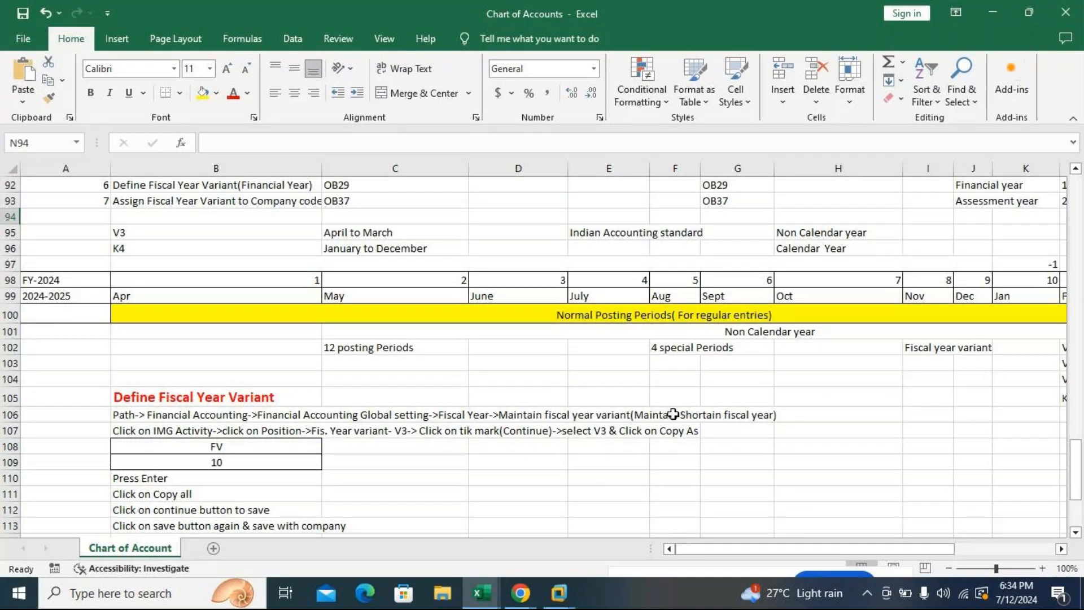
pyautogui.scroll(1, 721, 415)
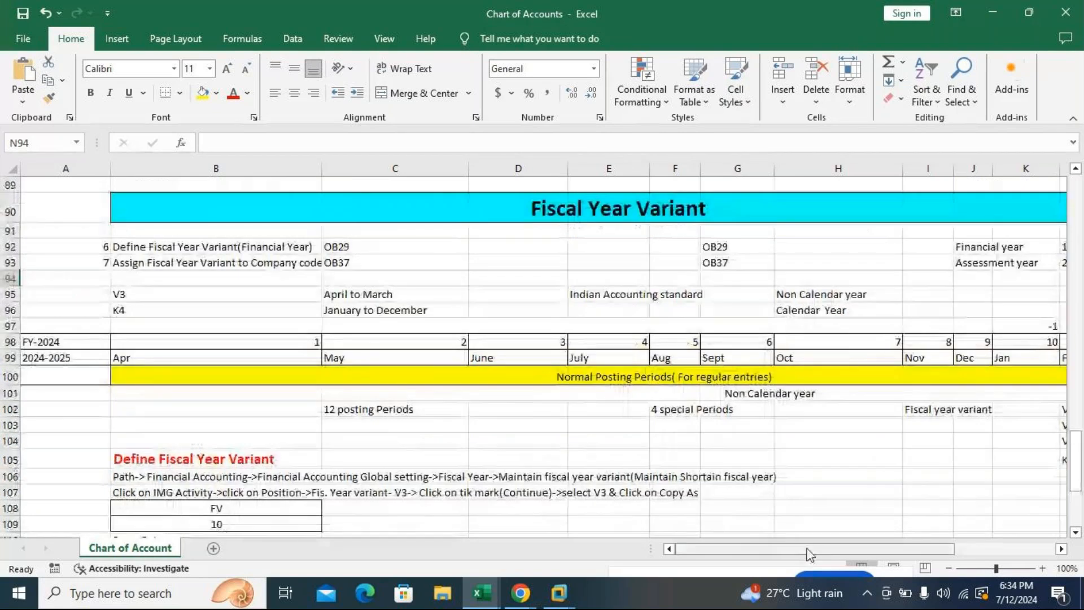
pyautogui.moveTo(809, 553); pyautogui.dragTo(858, 550)
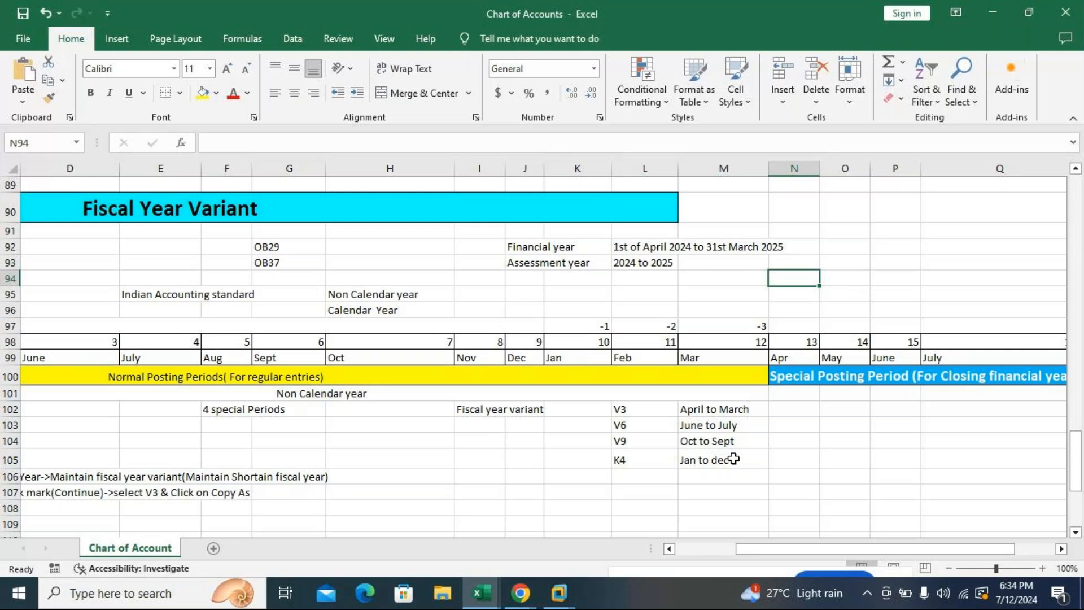
pyautogui.moveTo(777, 553)
pyautogui.mouseDown()
pyautogui.moveTo(760, 555)
pyautogui.moveTo(797, 549)
pyautogui.mouseUp()
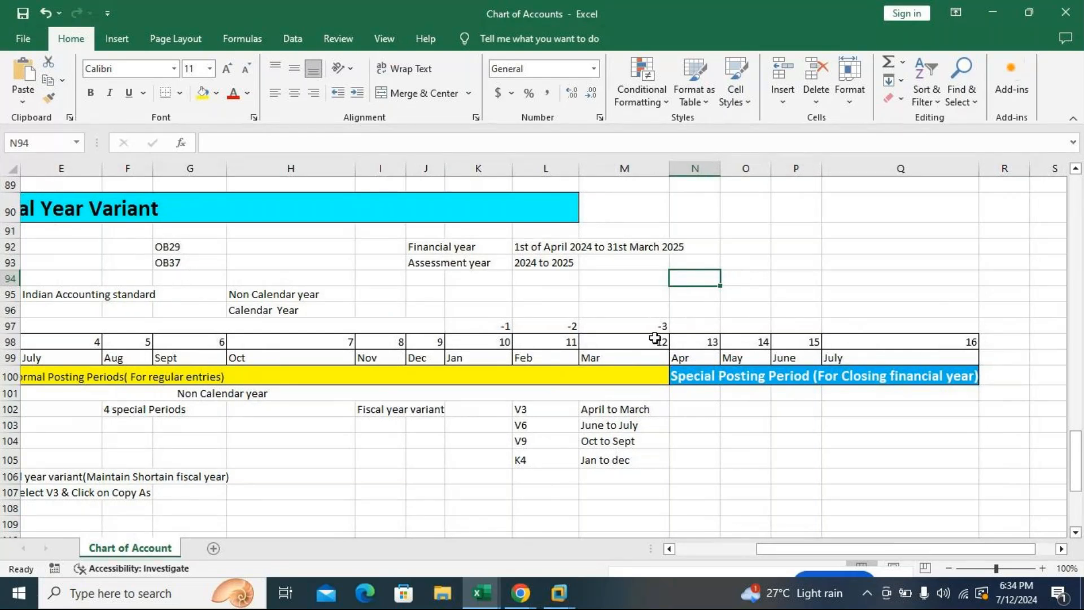
pyautogui.moveTo(789, 553); pyautogui.dragTo(683, 547)
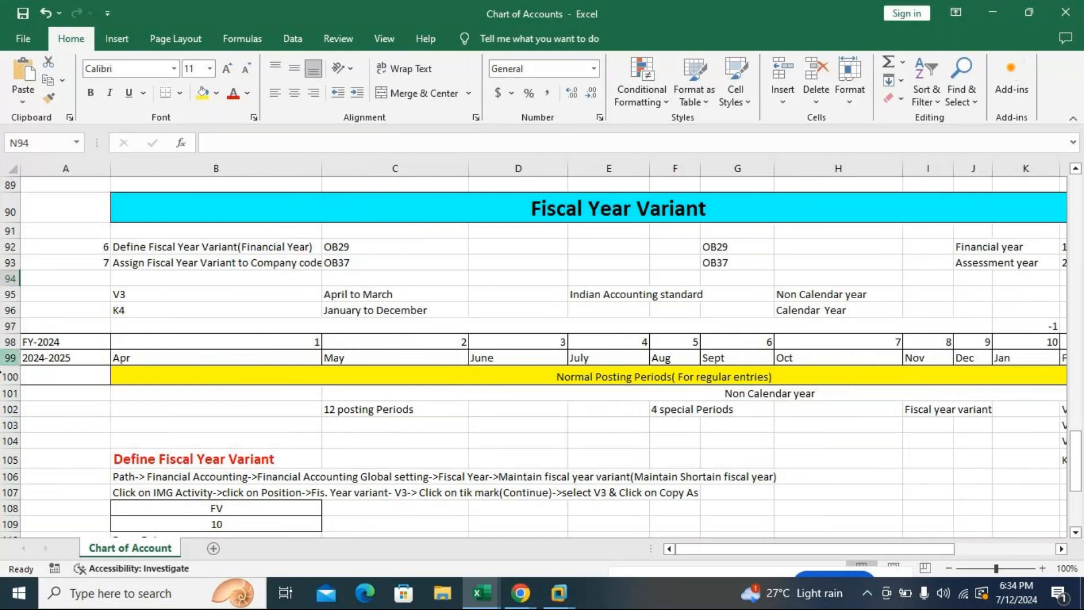
pyautogui.moveTo(835, 548); pyautogui.dragTo(875, 547)
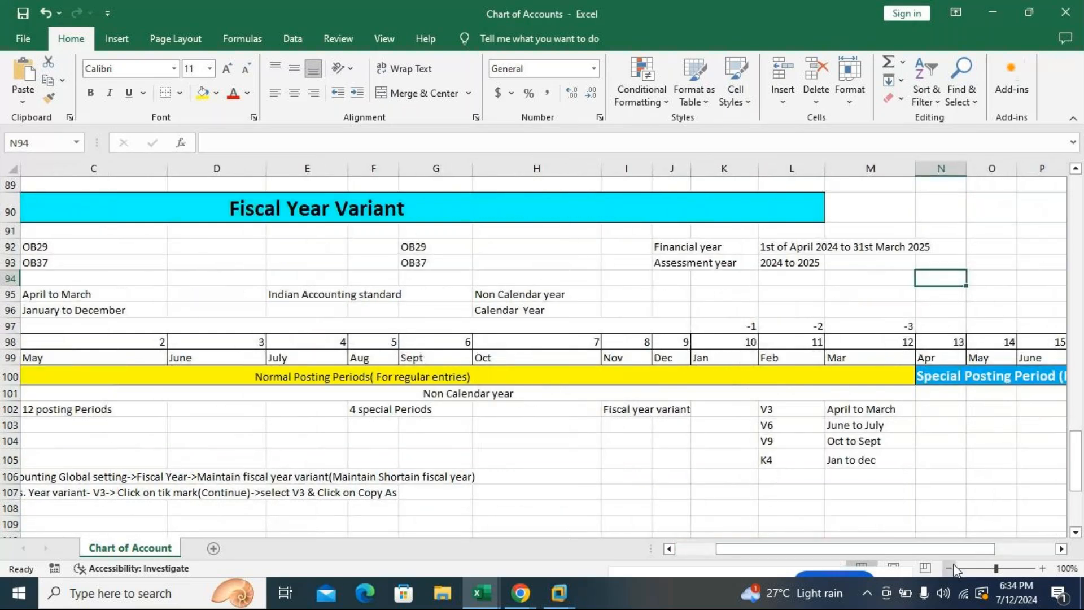
# - Check the special posting periods in the worksheet, and switch to the SAP window to compare them with variant T9's periods
pyautogui.hscroll(1, 914, 399)
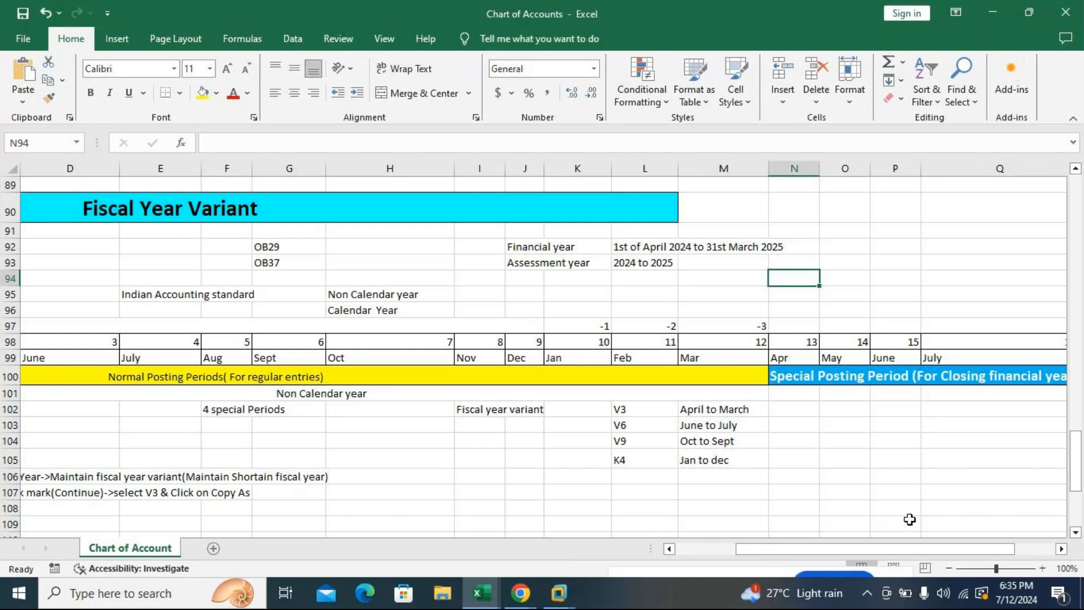
pyautogui.moveTo(883, 547); pyautogui.dragTo(942, 556)
pyautogui.moveTo(560, 593)
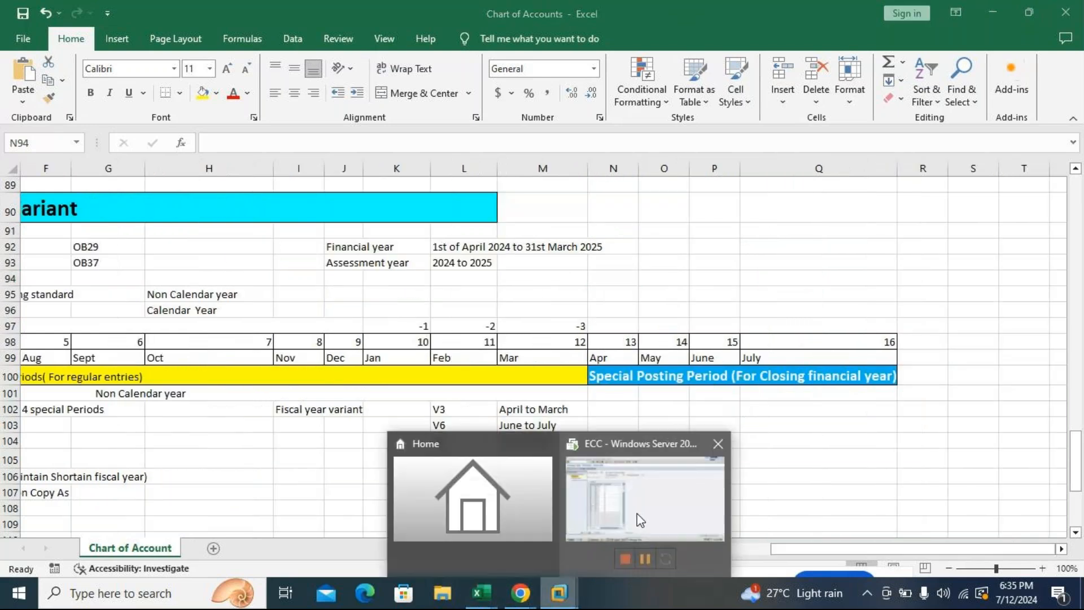
pyautogui.click(644, 497)
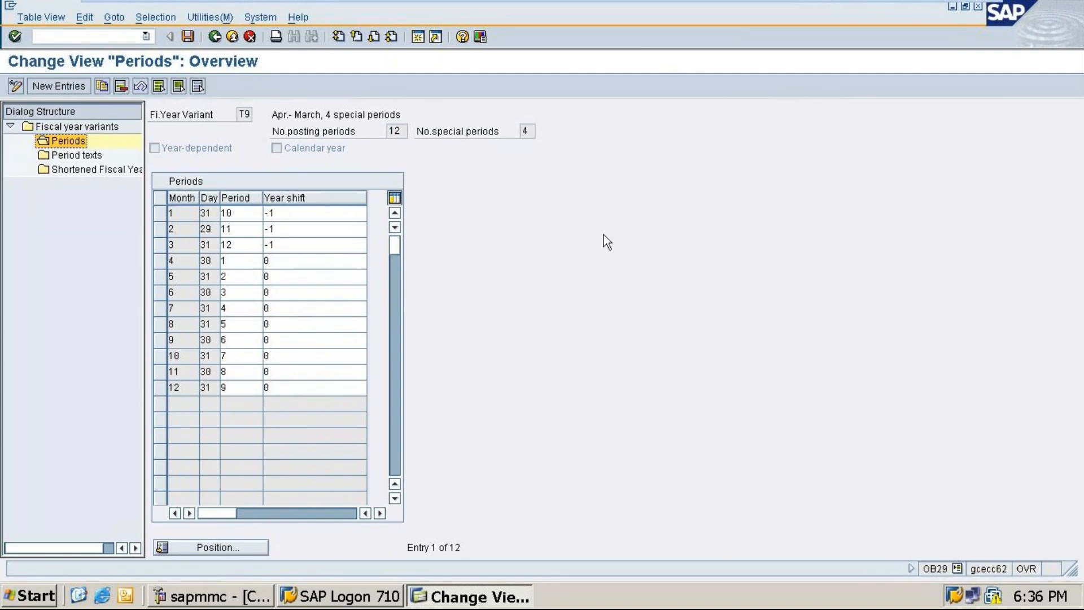
# - Return to the Chart of Accounts workbook and review the Fiscal Year Variant section's months, posting periods, year shifts and variant codes
pyautogui.moveTo(951, 6)
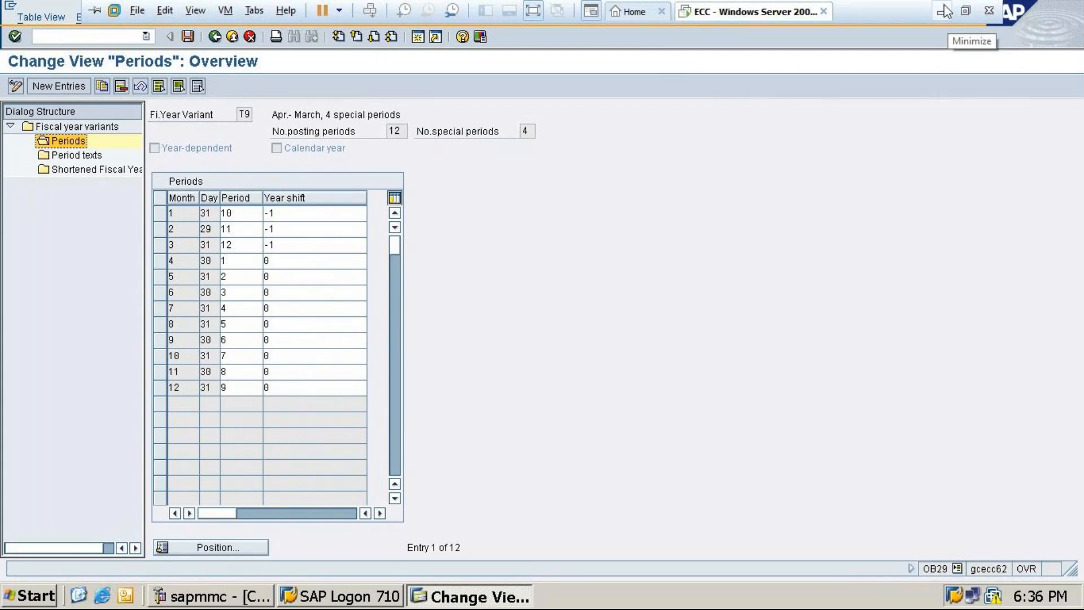
pyautogui.click(946, 12)
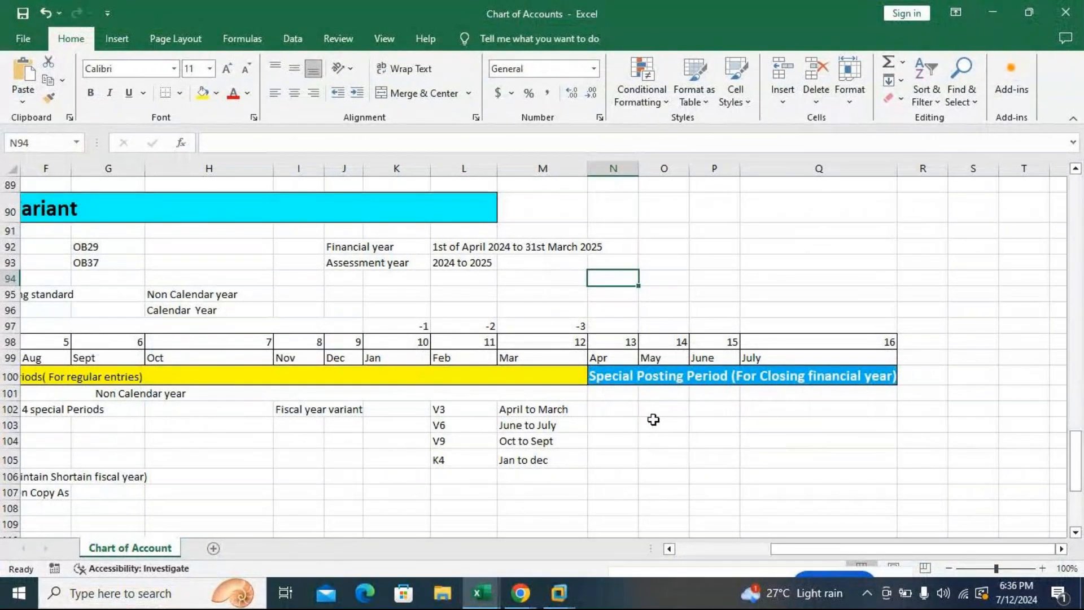
pyautogui.moveTo(805, 550); pyautogui.dragTo(752, 551)
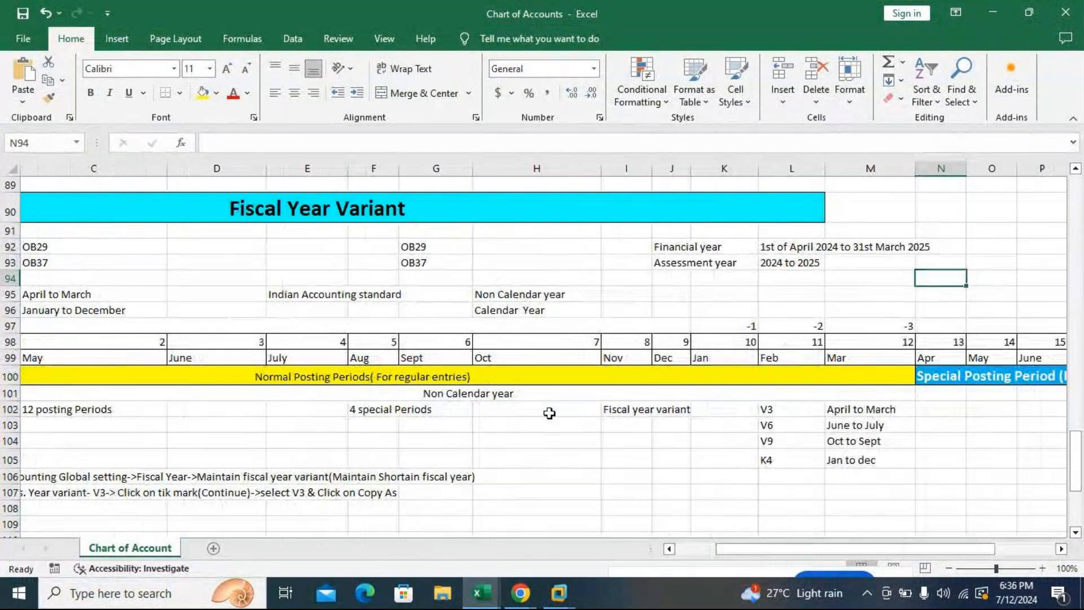
pyautogui.moveTo(756, 552); pyautogui.dragTo(819, 556)
pyautogui.scroll(-1, 683, 431)
pyautogui.scroll(2, 682, 431)
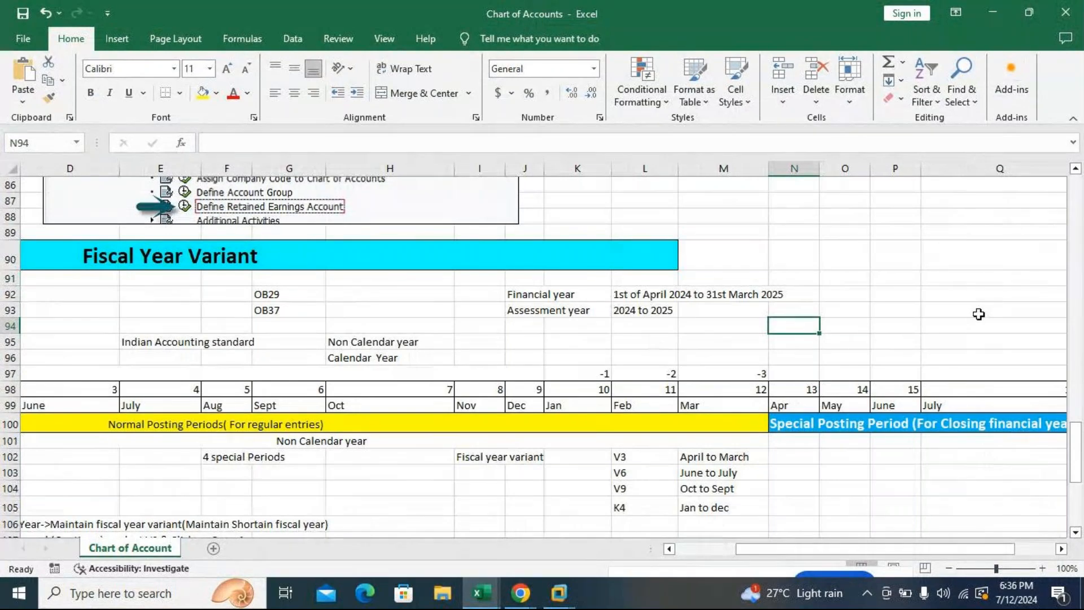
pyautogui.moveTo(782, 549); pyautogui.dragTo(719, 551)
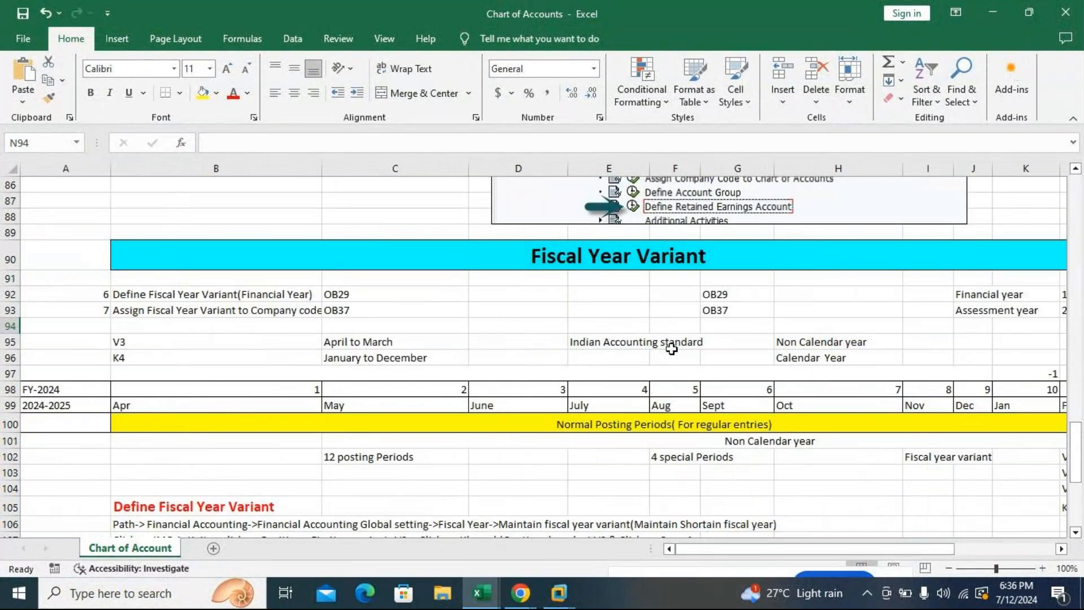
pyautogui.scroll(-1, 747, 310)
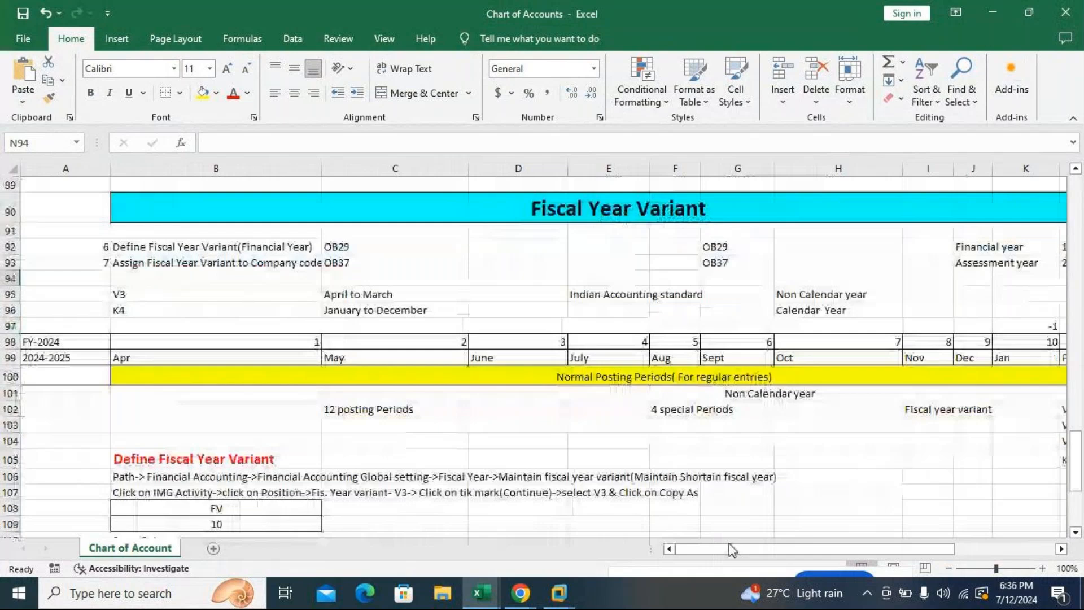
pyautogui.moveTo(731, 551)
pyautogui.mouseDown()
pyautogui.moveTo(741, 551)
pyautogui.moveTo(731, 551)
pyautogui.mouseUp()
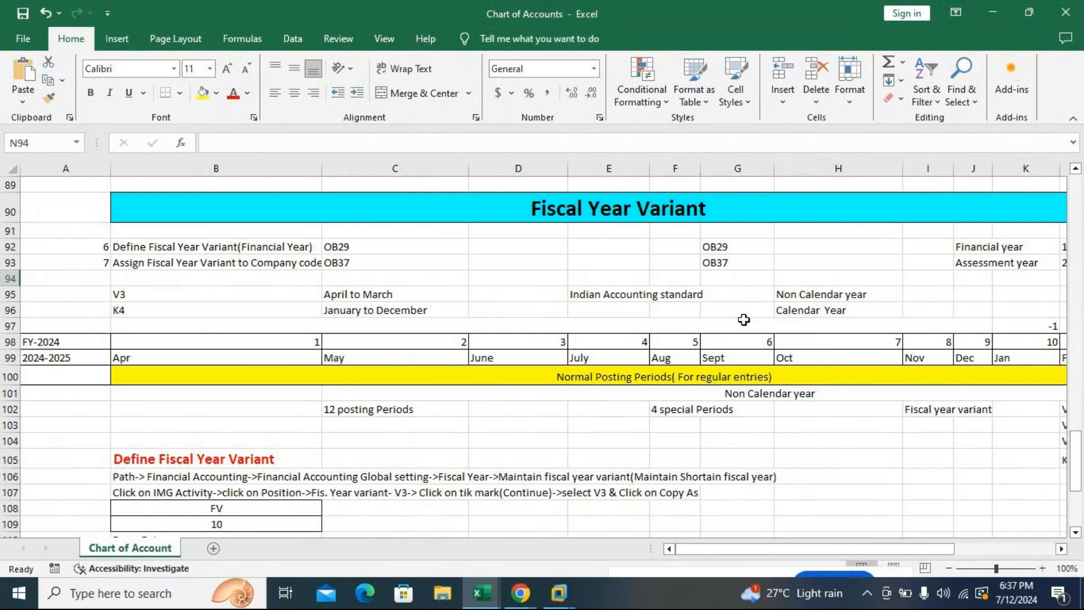
# - Review the worksheet's configuration task list with transaction codes, account groups, retained earnings account and fiscal year variant instructions
pyautogui.scroll(6, 728, 437)
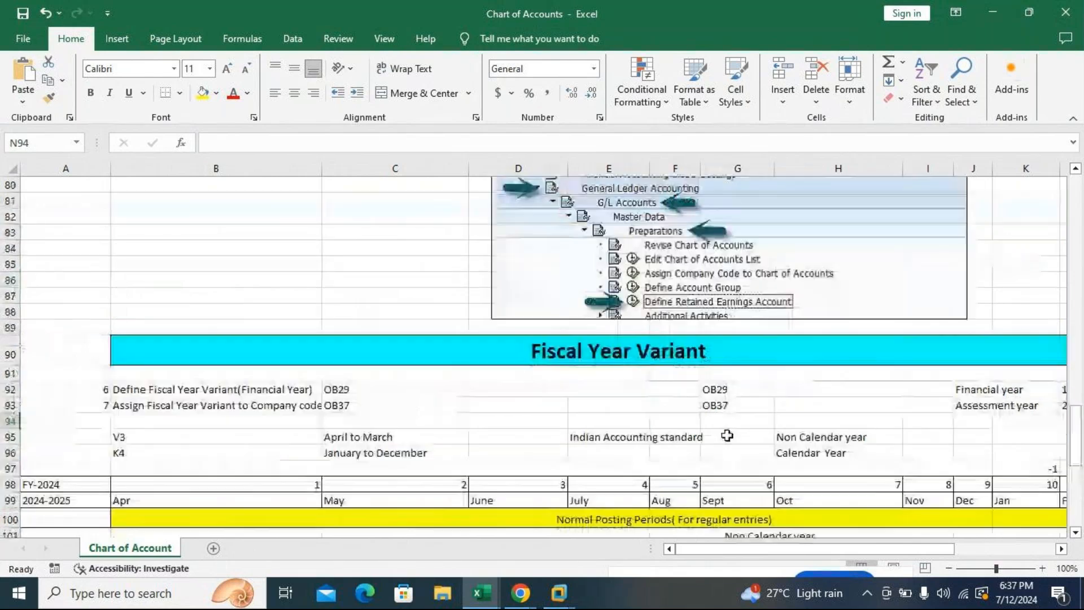
pyautogui.scroll(5, 721, 323)
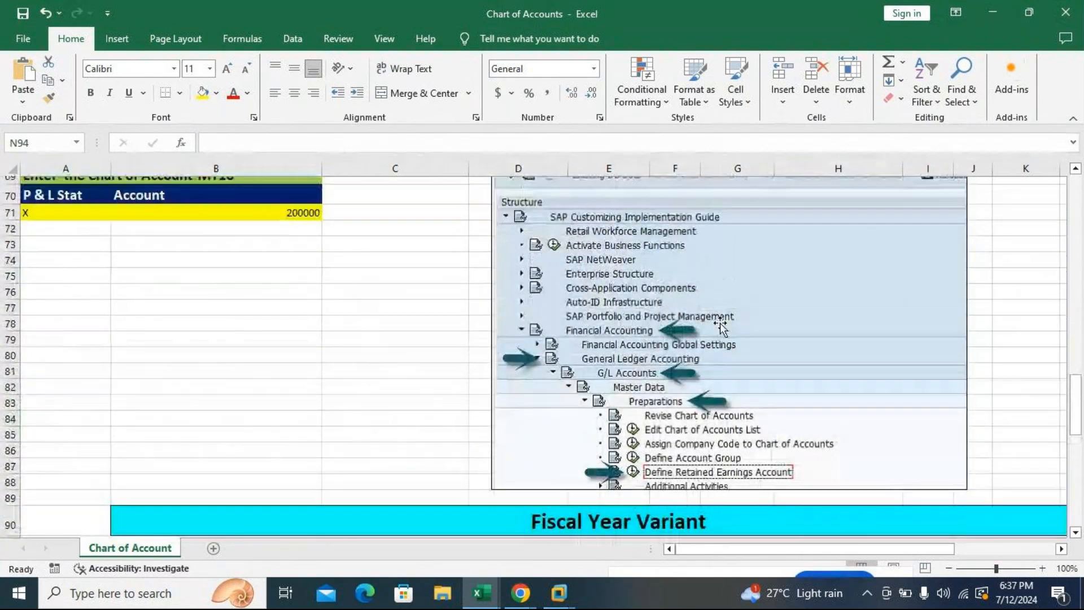
pyautogui.scroll(2, 721, 323)
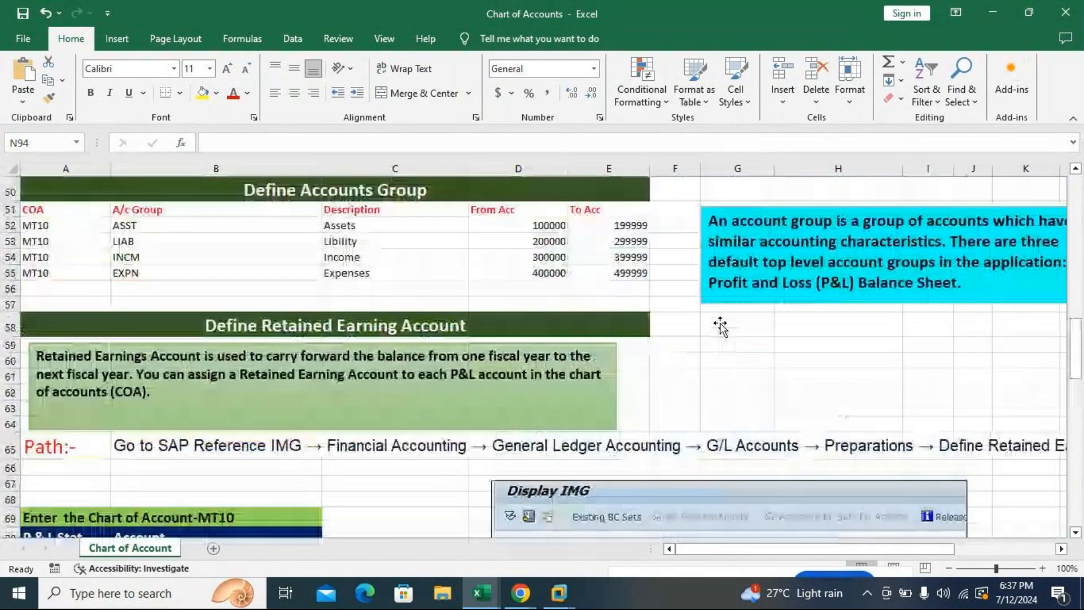
pyautogui.scroll(-7, 721, 326)
pyautogui.scroll(-5, 721, 327)
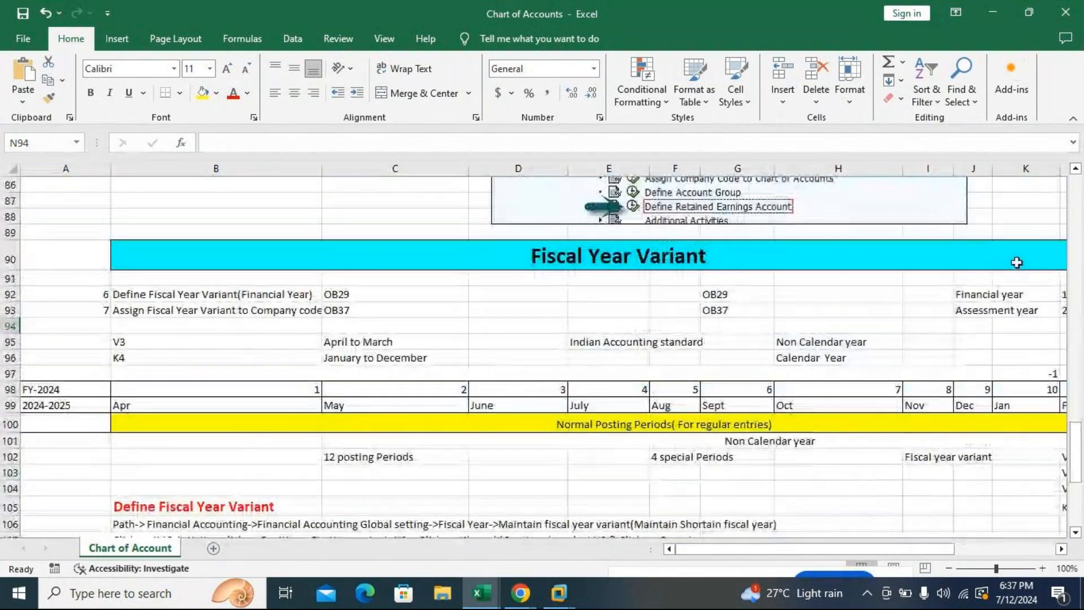
pyautogui.scroll(-2, 715, 308)
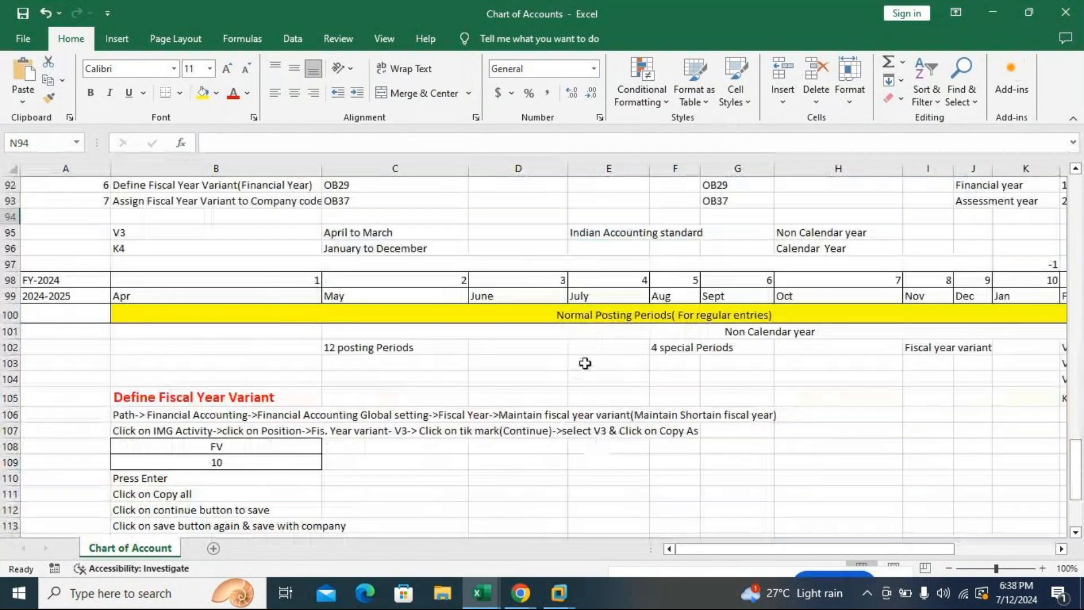
pyautogui.scroll(-6, 584, 363)
pyautogui.scroll(-1, 560, 330)
pyautogui.scroll(19, 560, 331)
pyautogui.scroll(14, 560, 330)
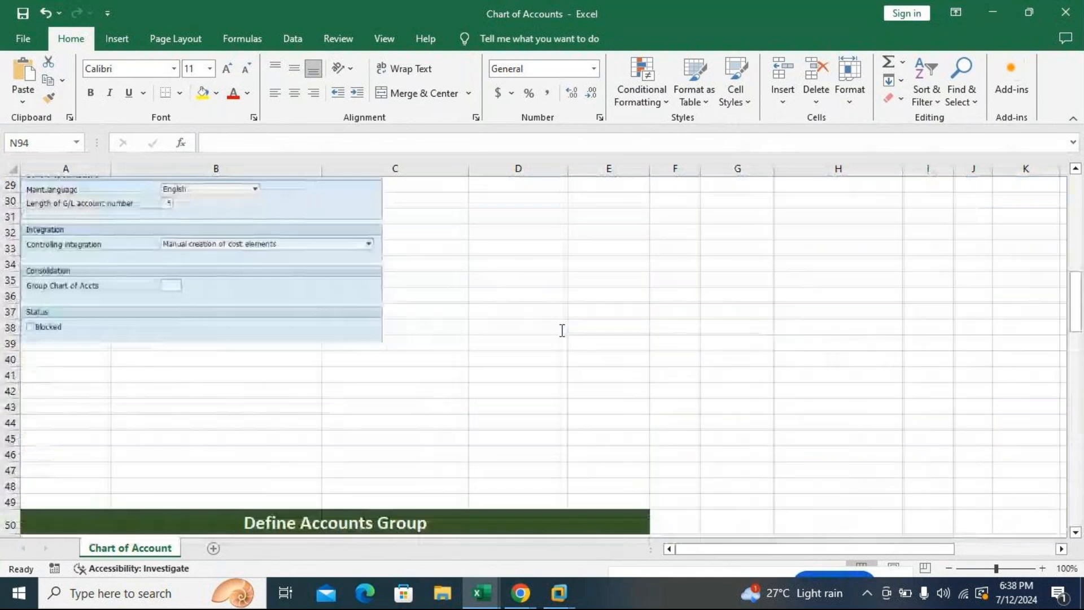
pyautogui.scroll(5, 640, 301)
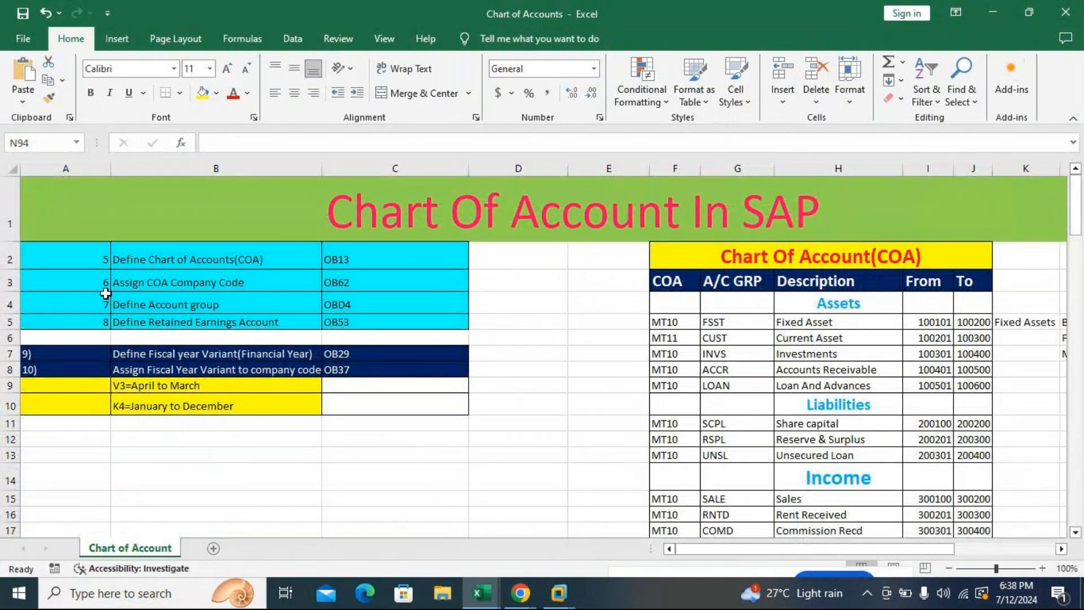
pyautogui.scroll(-6, 433, 334)
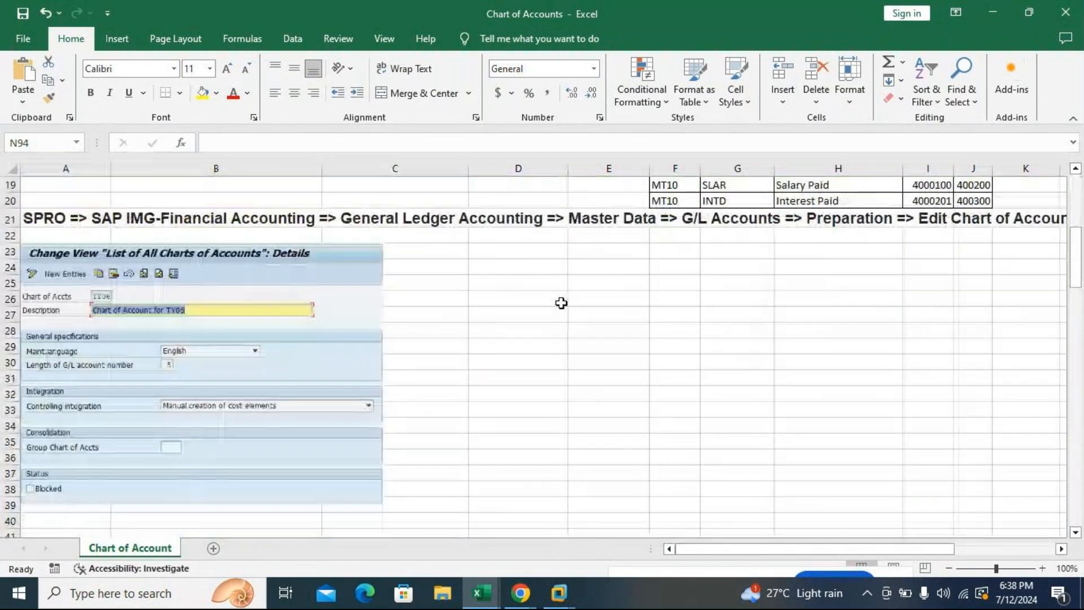
pyautogui.scroll(-7, 561, 303)
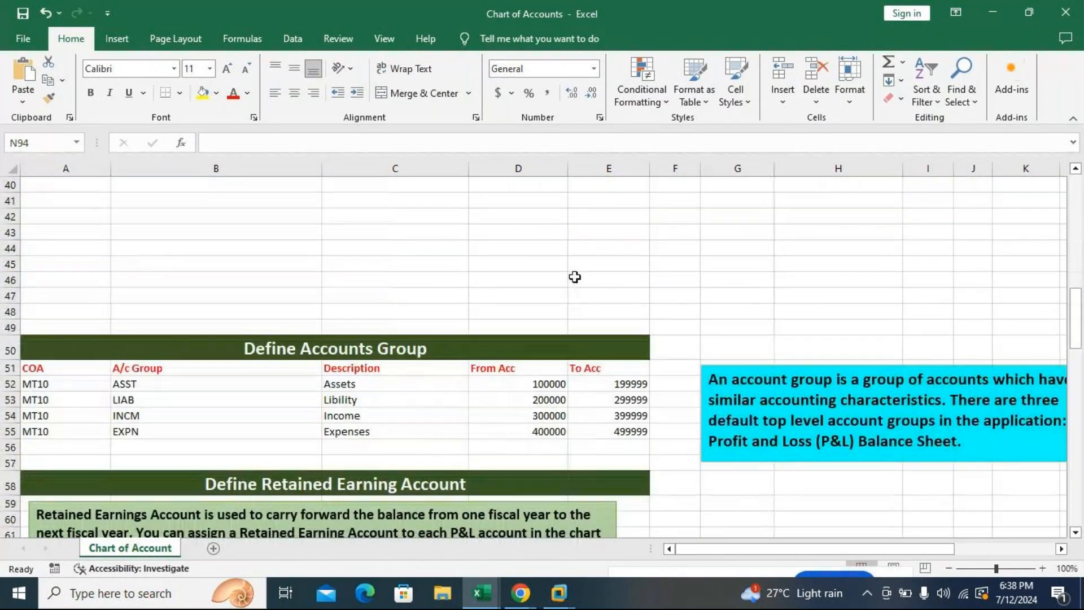
pyautogui.scroll(-2, 575, 299)
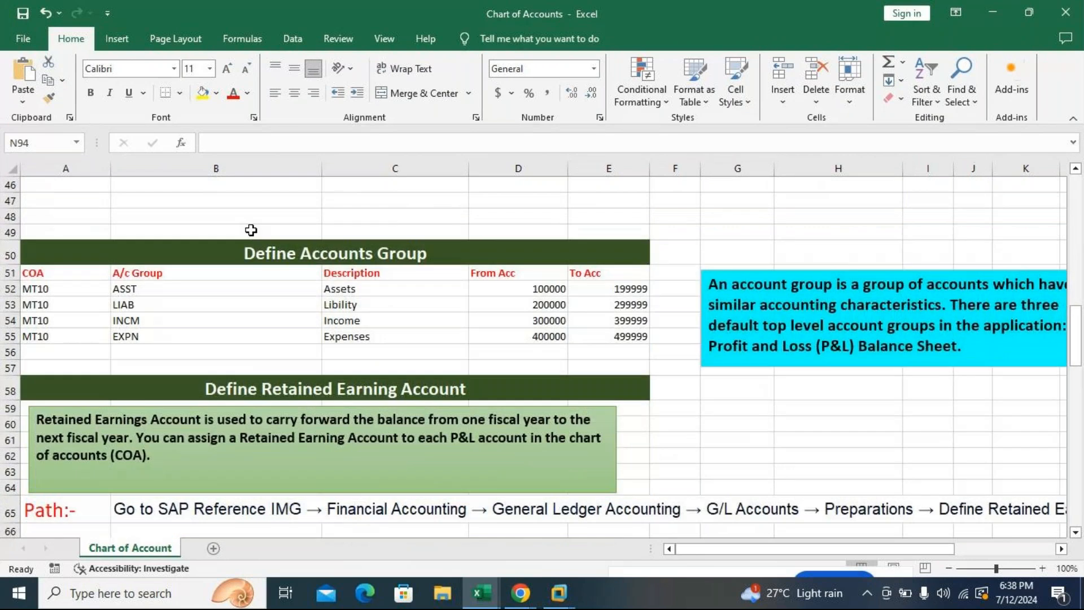
pyautogui.scroll(-10, 617, 286)
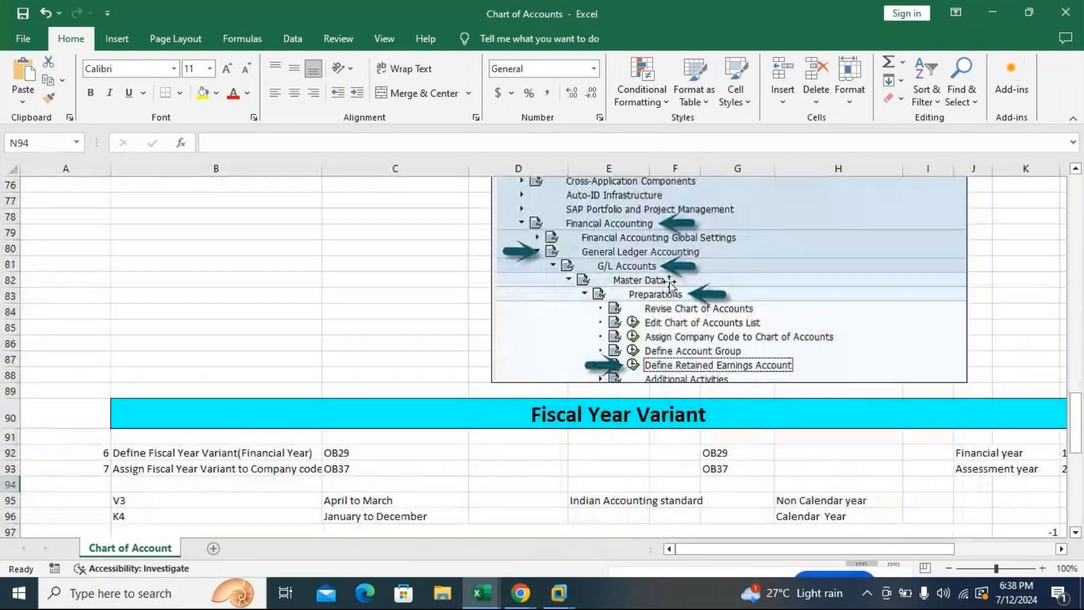
# - Move the Display IMG screenshot beside the retained earnings table so that it starts in column C
pyautogui.scroll(3, 796, 282)
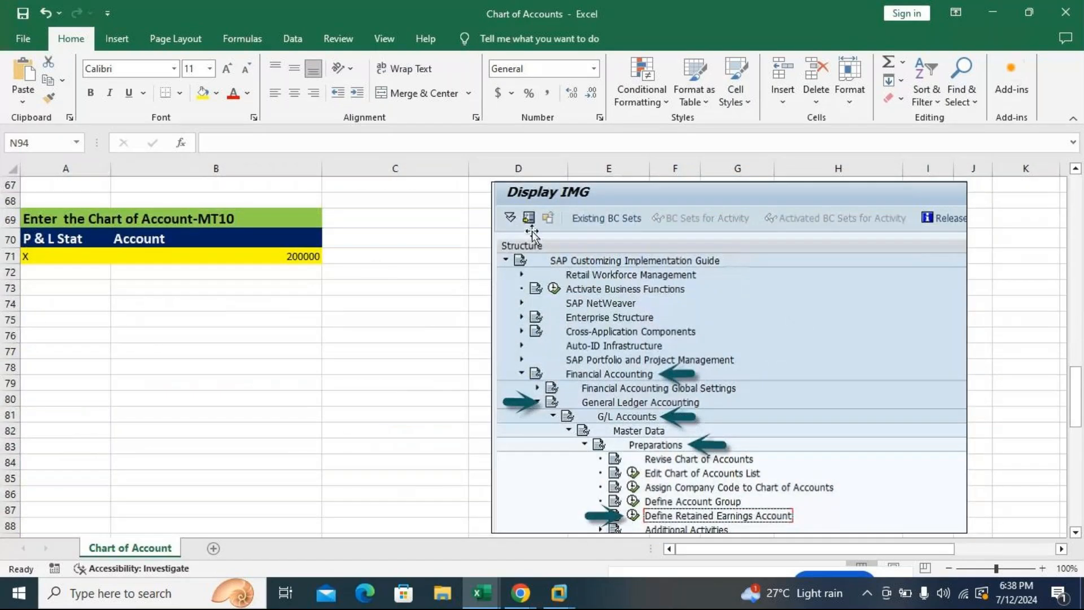
pyautogui.moveTo(626, 217); pyautogui.dragTo(530, 222)
pyautogui.click(923, 272)
# - Examine the IMG path to Define Retained Earnings Account and the instructions for defining and assigning the fiscal year variant
pyautogui.scroll(-4, 922, 273)
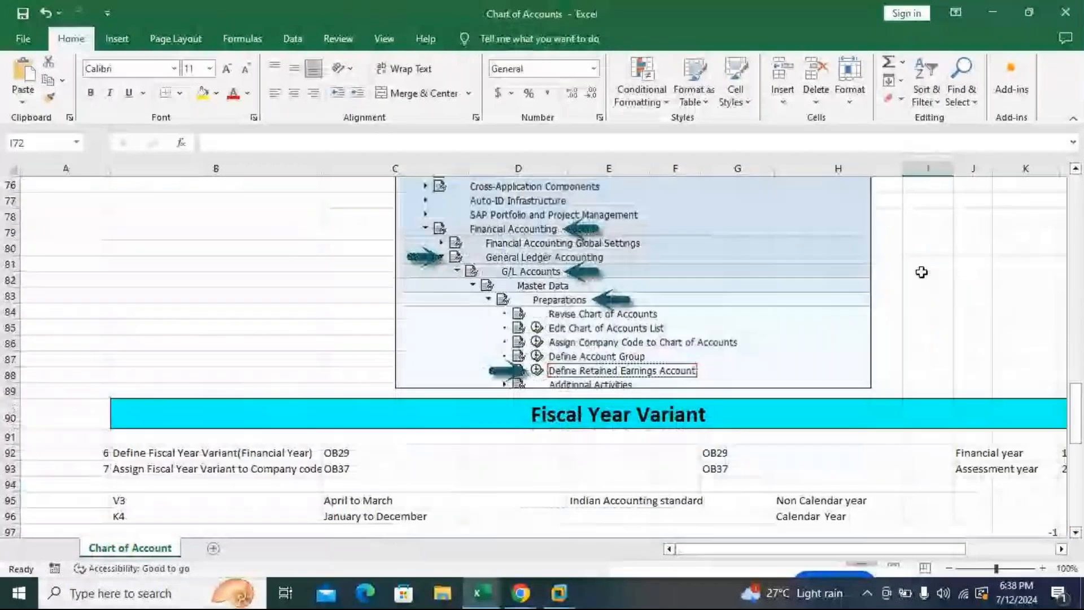
pyautogui.scroll(-3, 922, 272)
pyautogui.scroll(5, 922, 273)
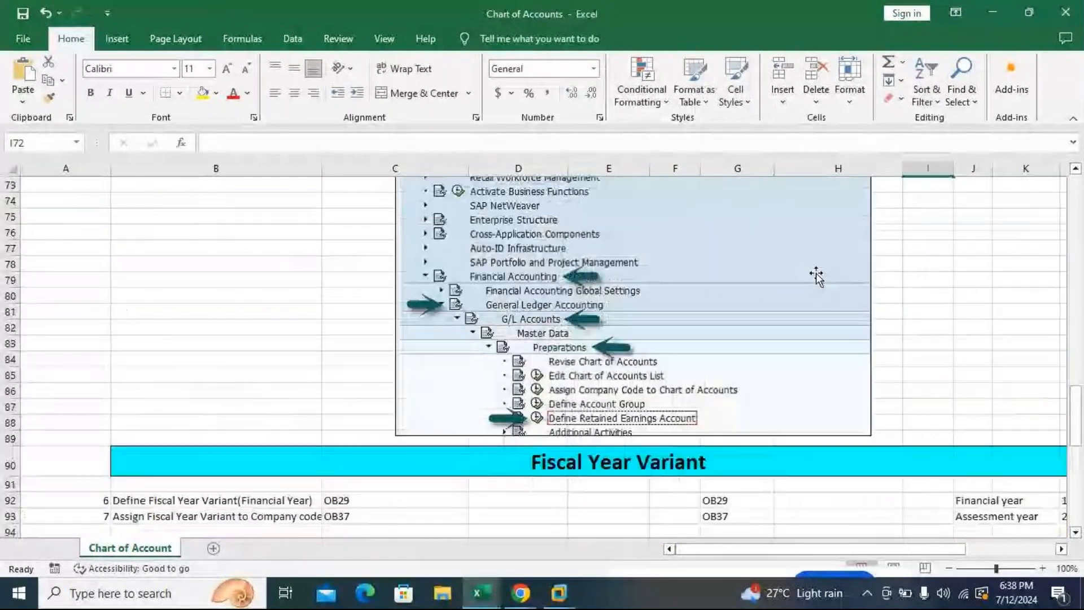
pyautogui.scroll(-10, 869, 281)
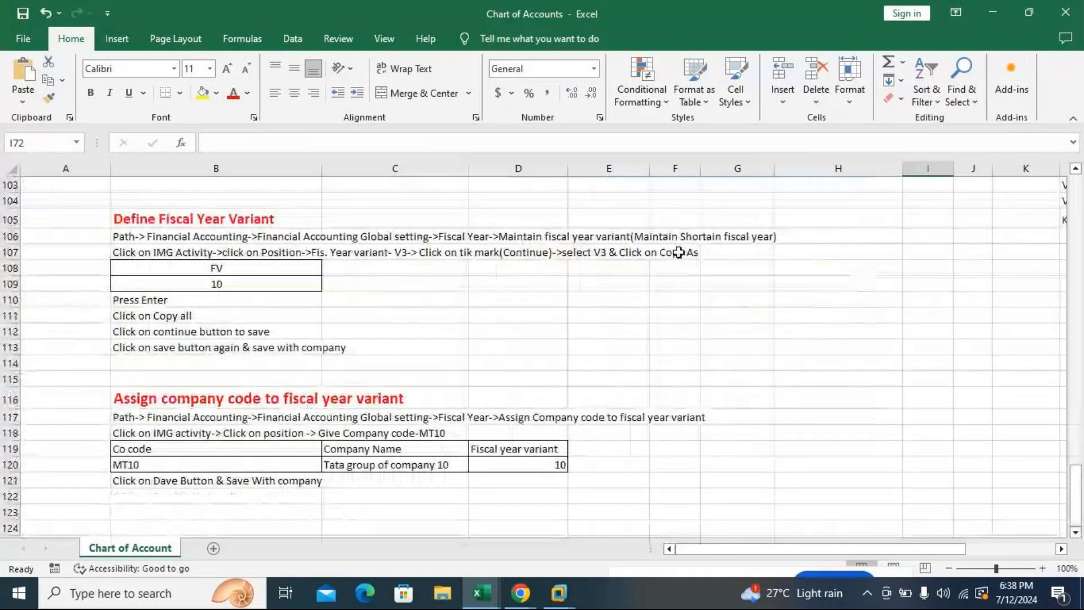
pyautogui.scroll(12, 681, 309)
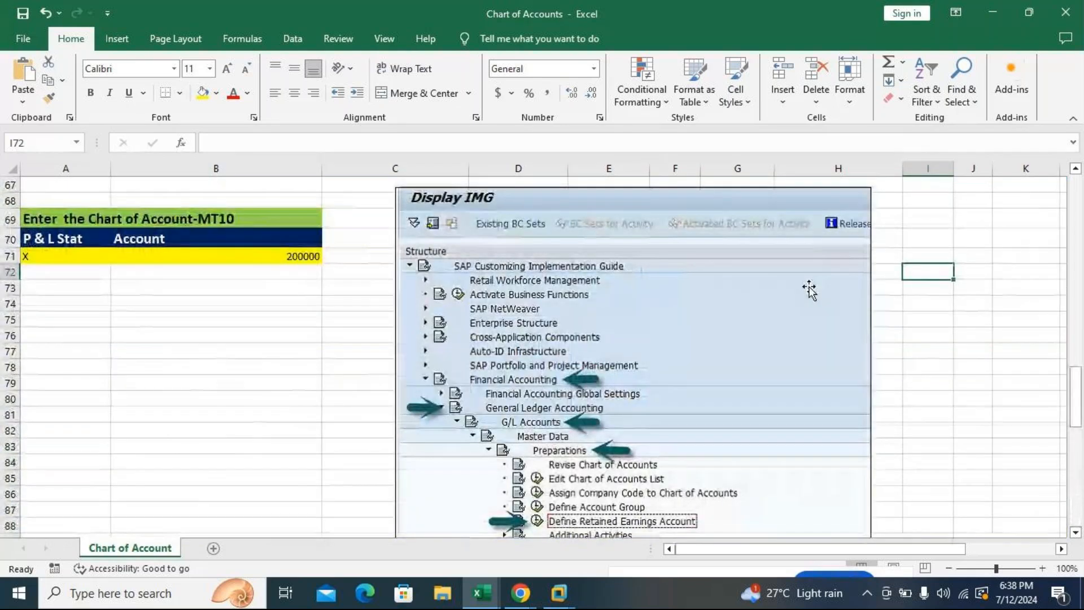
pyautogui.click(940, 334)
pyautogui.scroll(3, 944, 335)
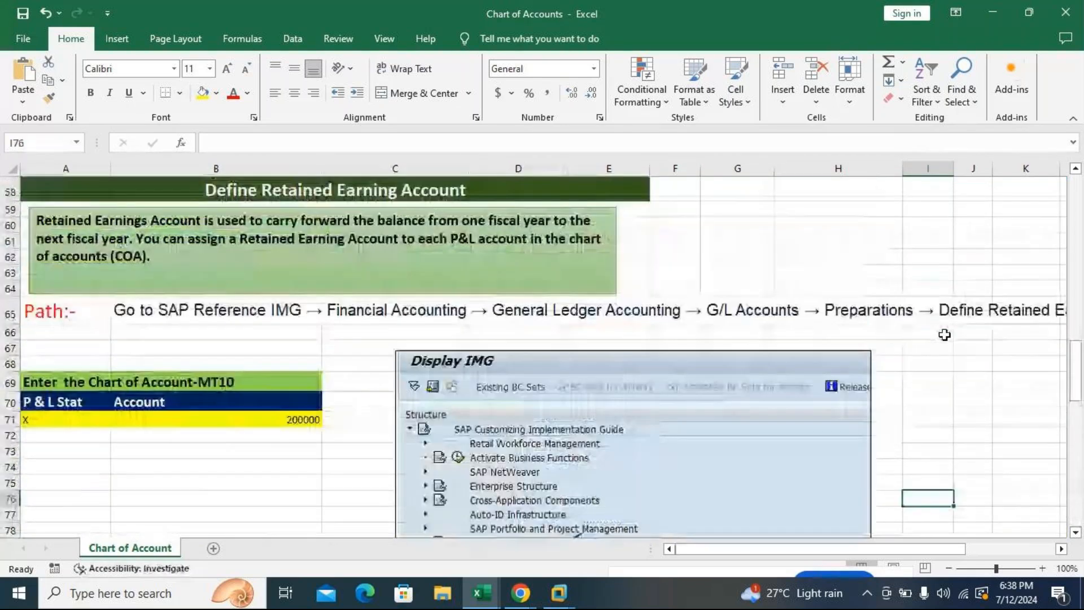
pyautogui.scroll(-2, 946, 334)
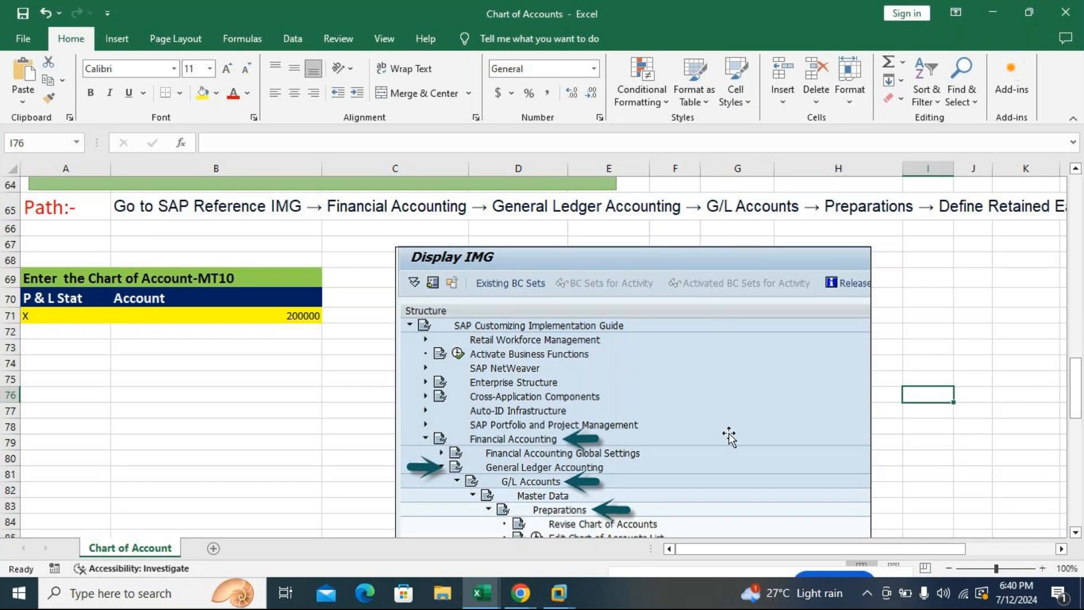
pyautogui.scroll(-2, 730, 435)
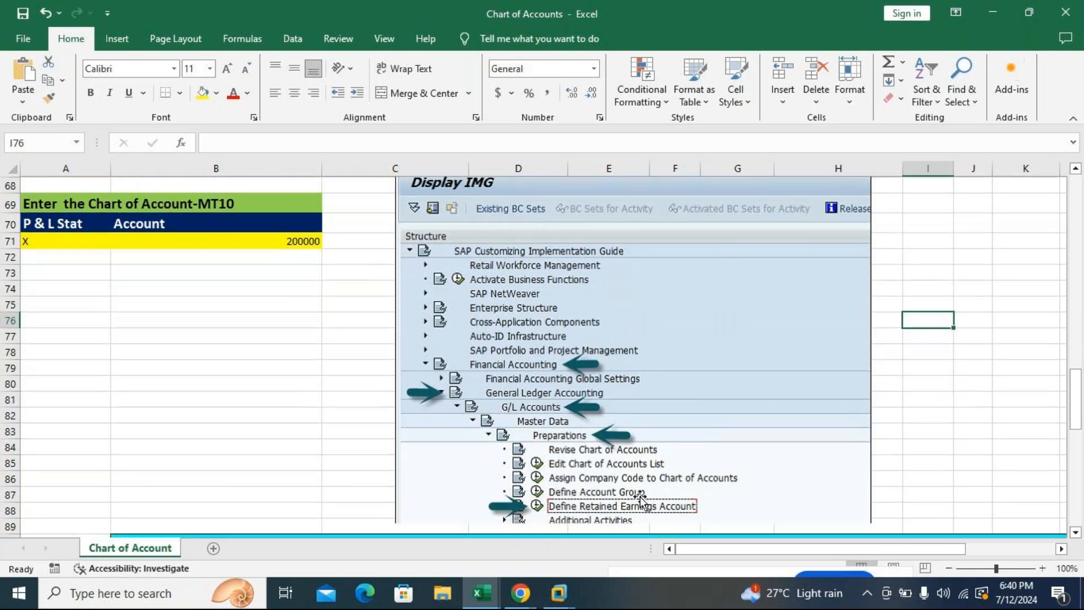
pyautogui.scroll(-7, 641, 500)
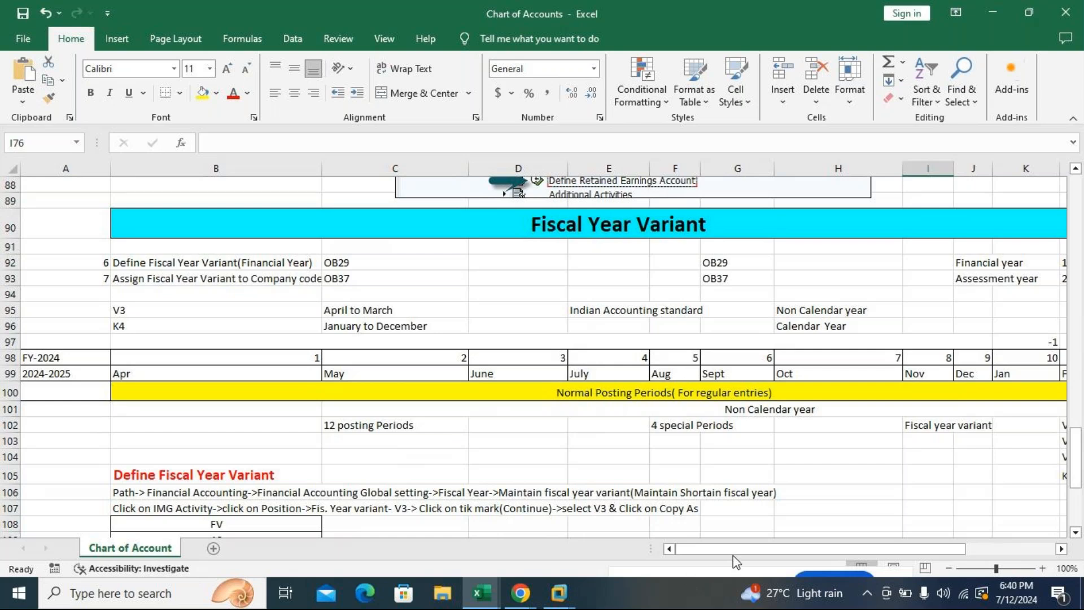
pyautogui.scroll(-3, 569, 419)
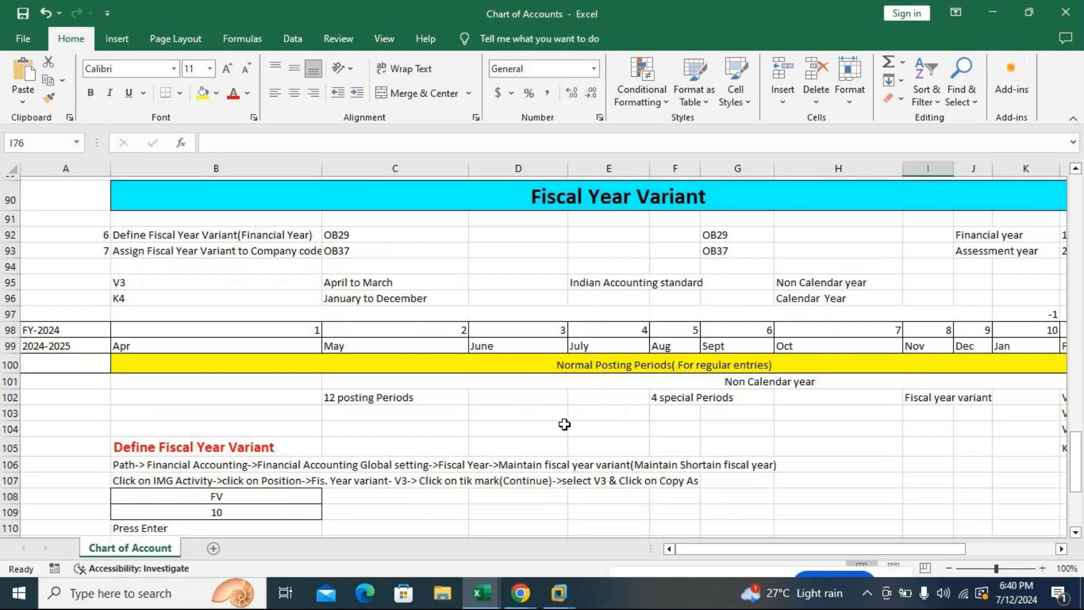
# - Switch to the SAP window, save the fiscal year variants from their overview, and return to the Display IMG structure
pyautogui.moveTo(559, 593)
pyautogui.click(650, 497)
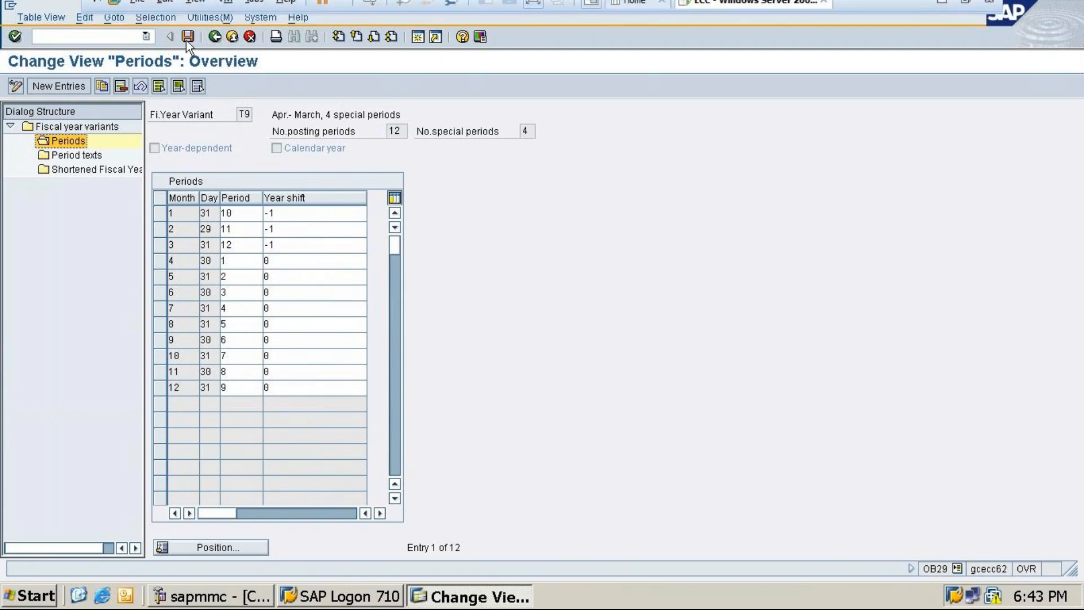
pyautogui.click(220, 36)
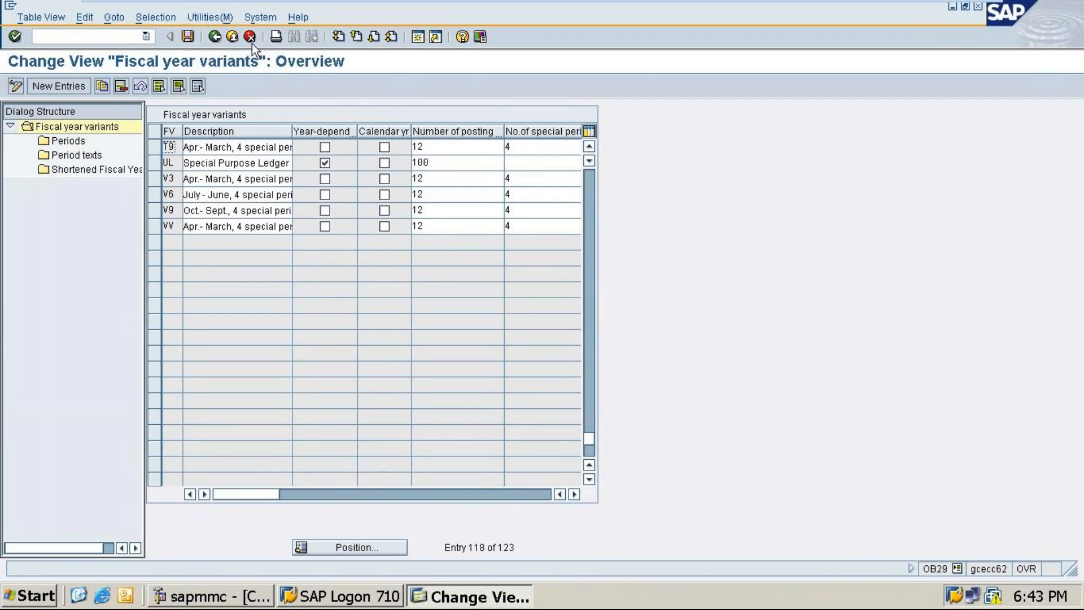
pyautogui.click(188, 37)
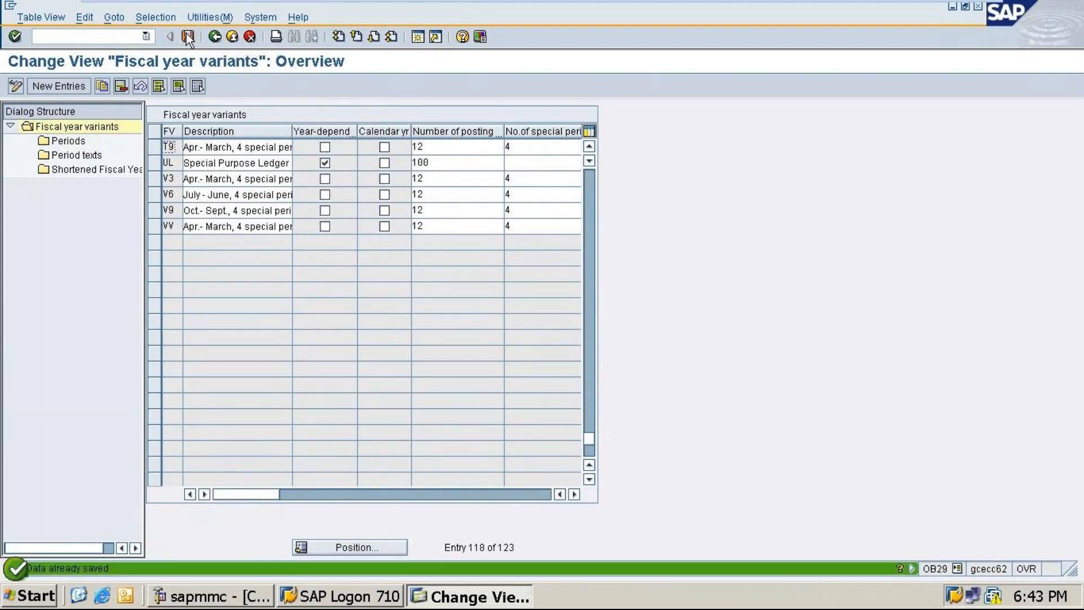
pyautogui.click(219, 38)
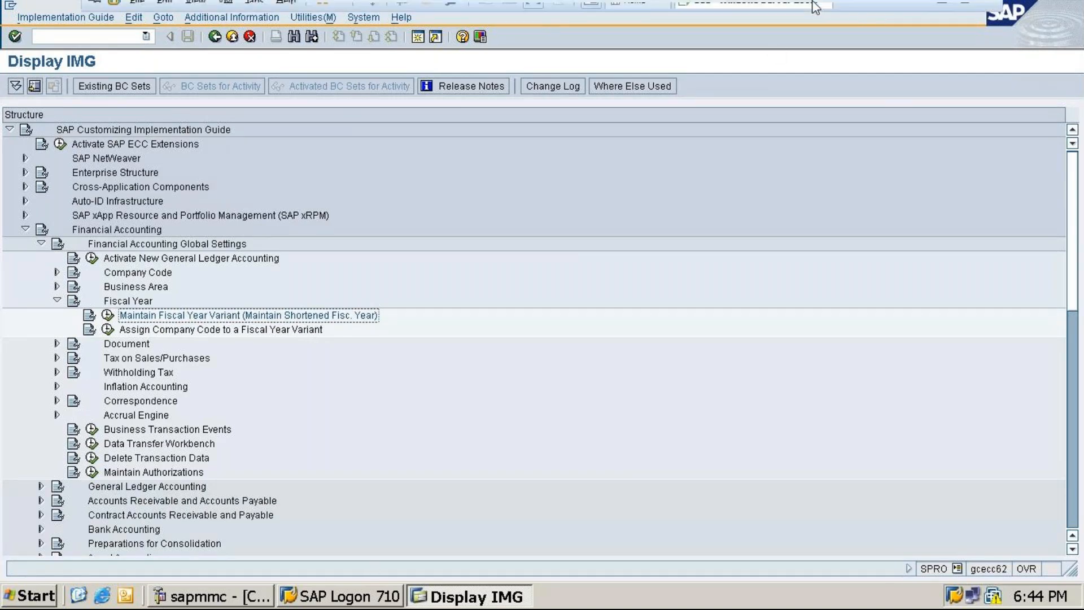
# - Switch to the GoTo Meeting window in Chrome, turn on the microphone, and minimise the meeting window
pyautogui.moveTo(815, 8)
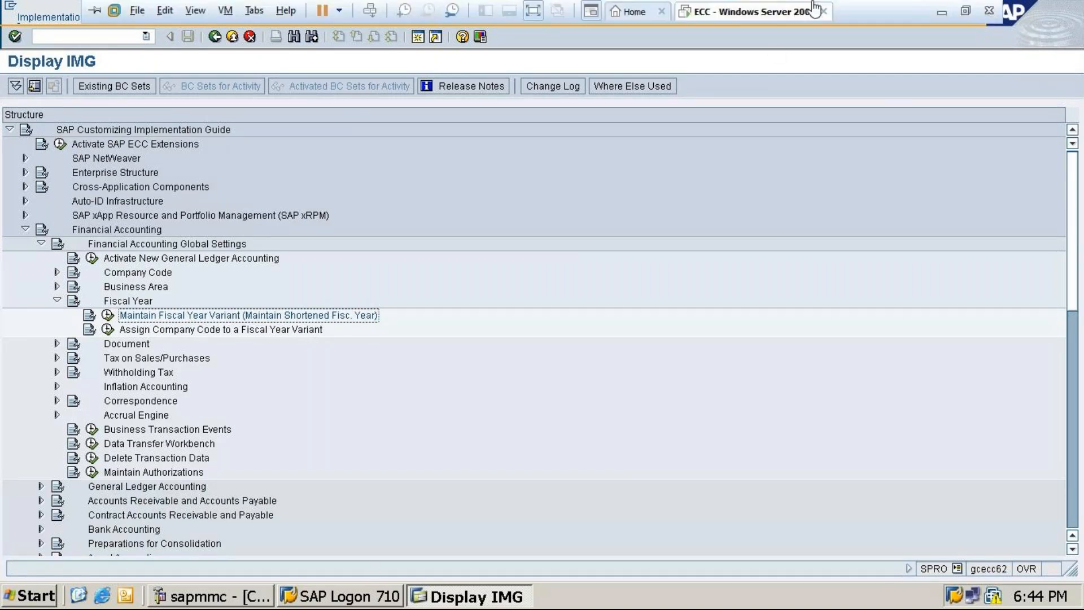
pyautogui.click(941, 9)
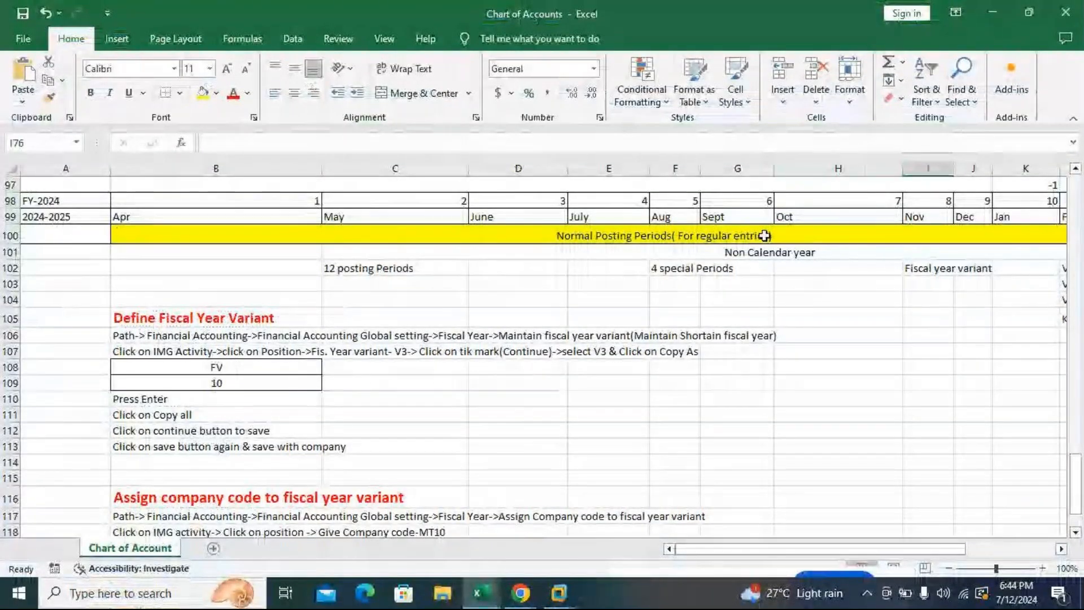
pyautogui.moveTo(525, 594)
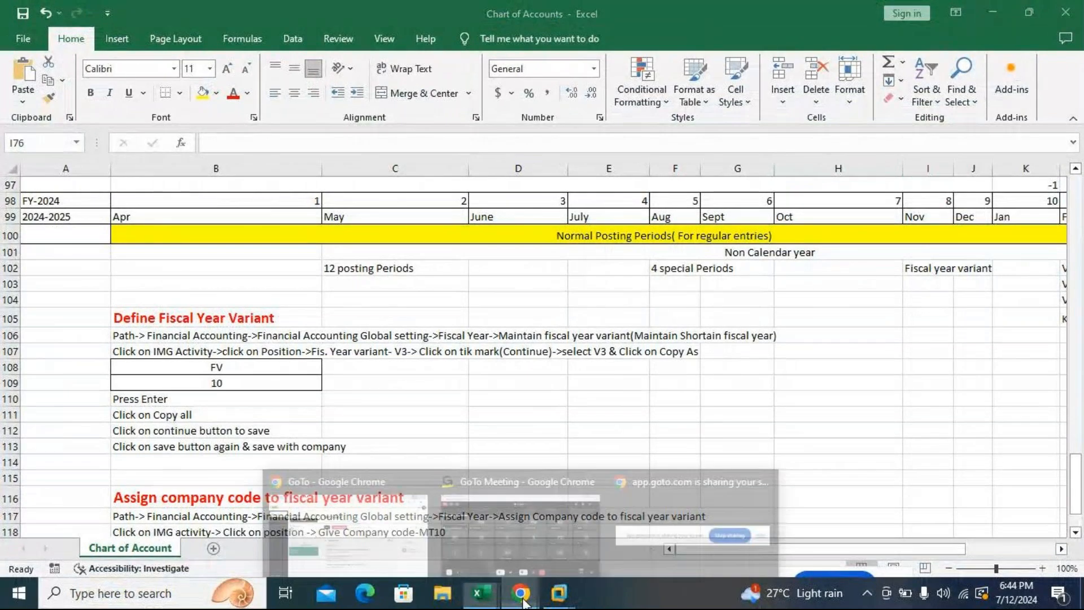
pyautogui.click(542, 546)
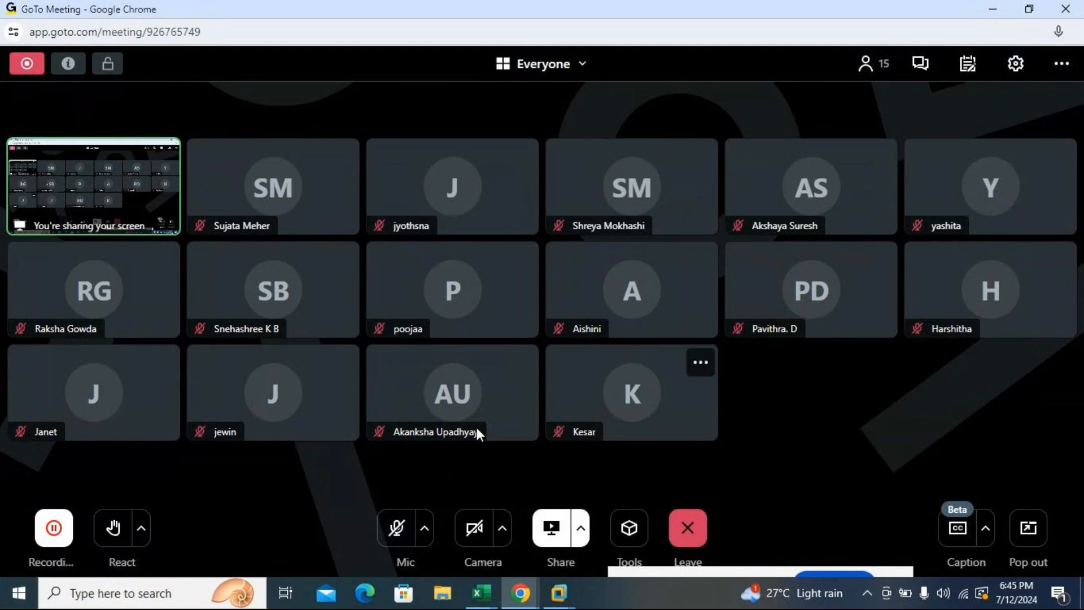
pyautogui.click(391, 537)
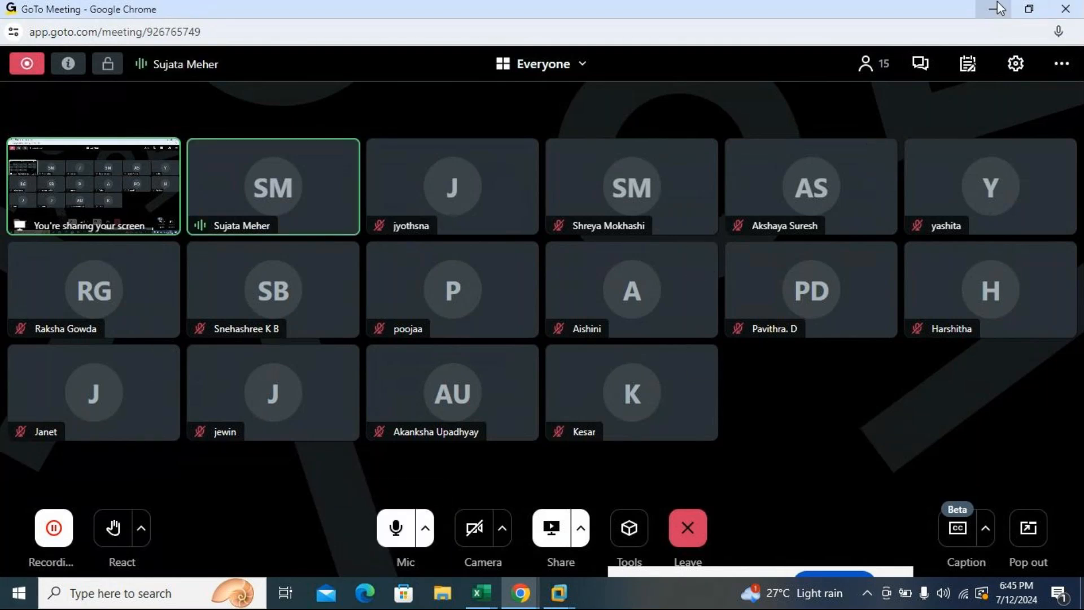
pyautogui.click(998, 8)
# - Switch back to the SAP window and open the IMG activity Assign Company Code to a Fiscal Year Variant
pyautogui.moveTo(559, 593)
pyautogui.click(680, 502)
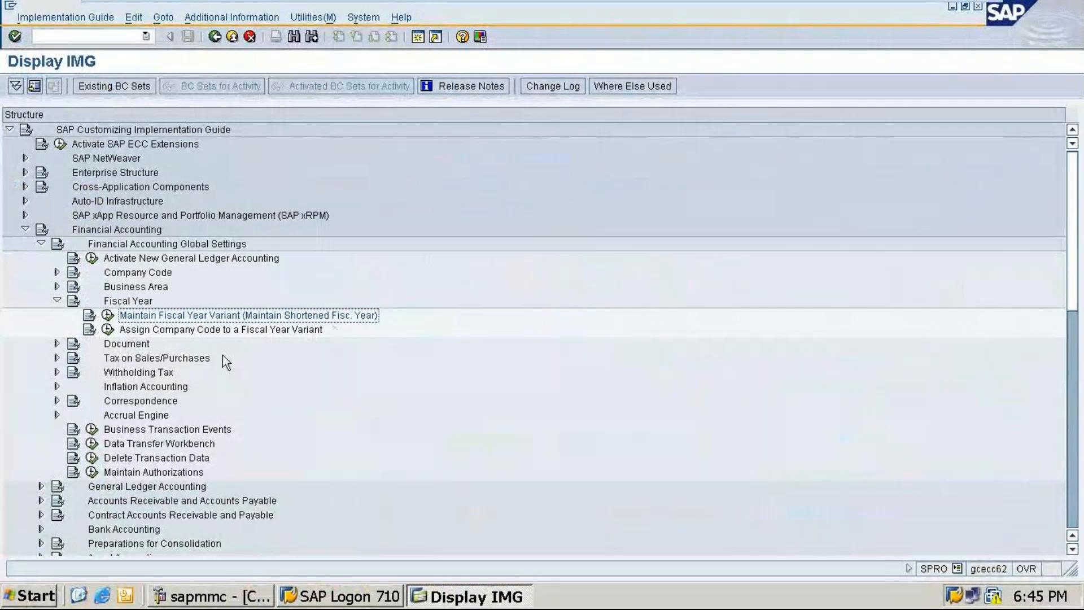
pyautogui.click(117, 332)
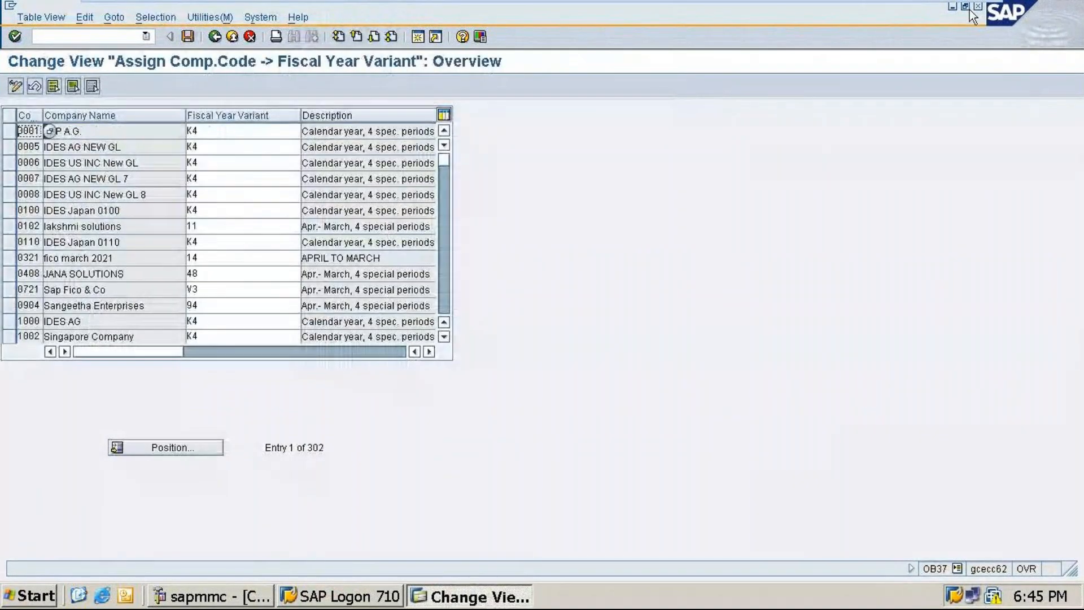
# - Position the company code list at company code SM28
pyautogui.moveTo(933, 9)
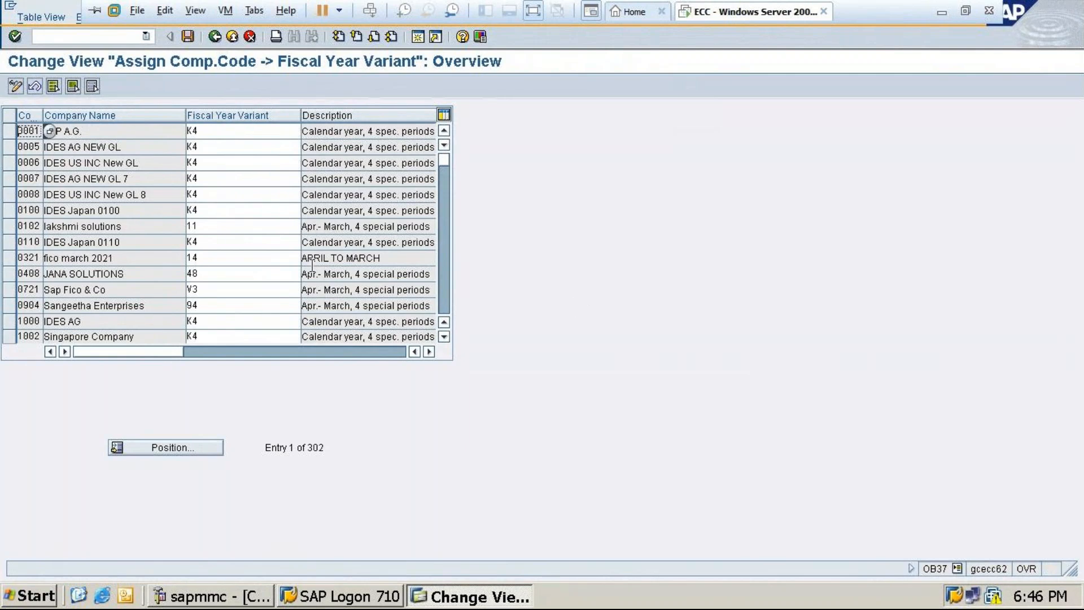
pyautogui.click(168, 448)
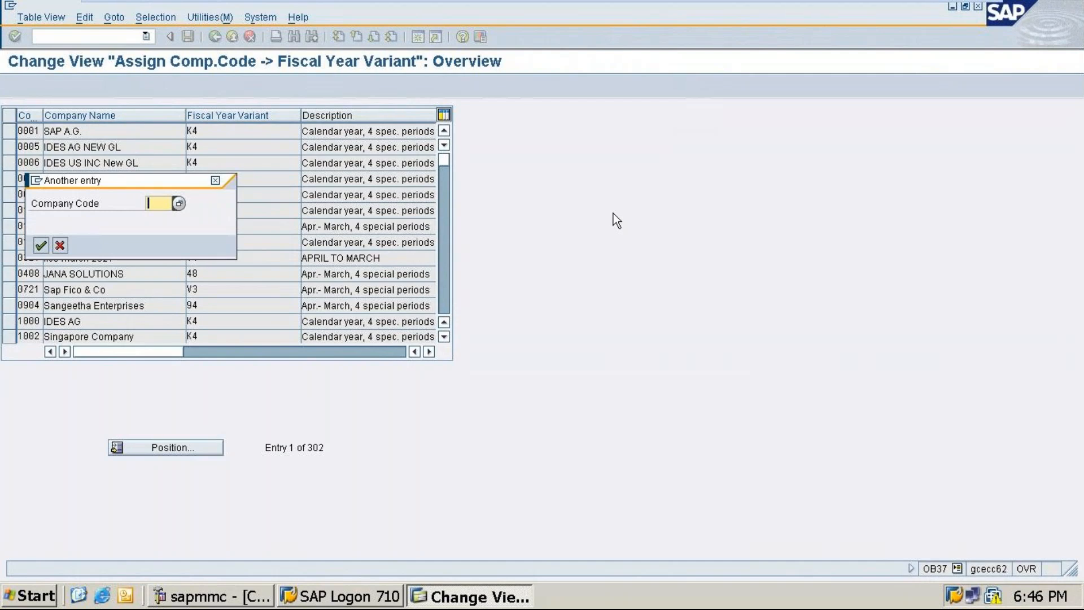
pyautogui.write('t')
pyautogui.press('BackSpace')
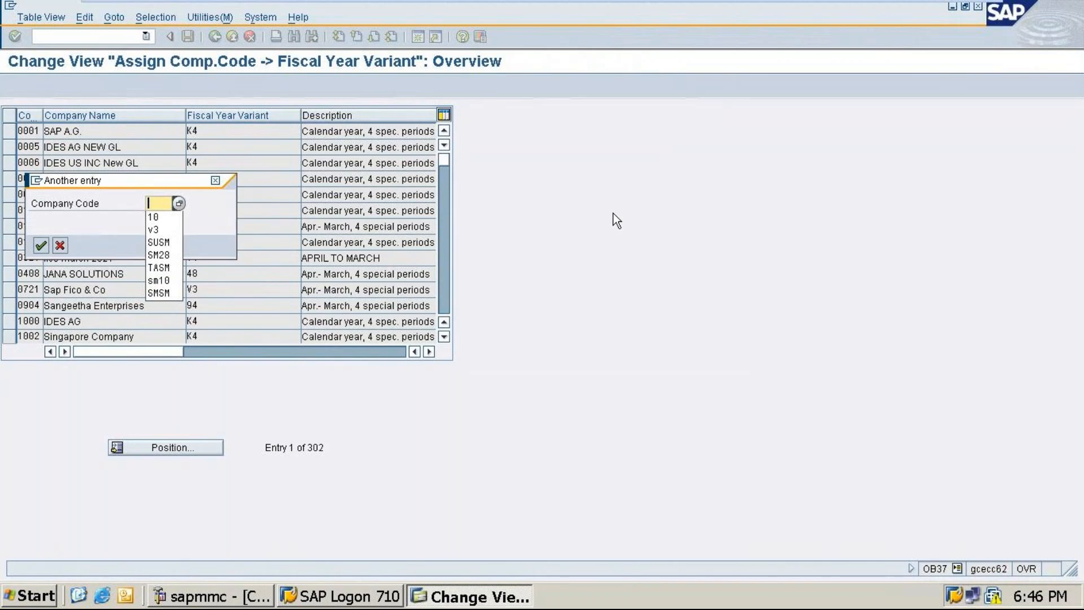
pyautogui.click(158, 255)
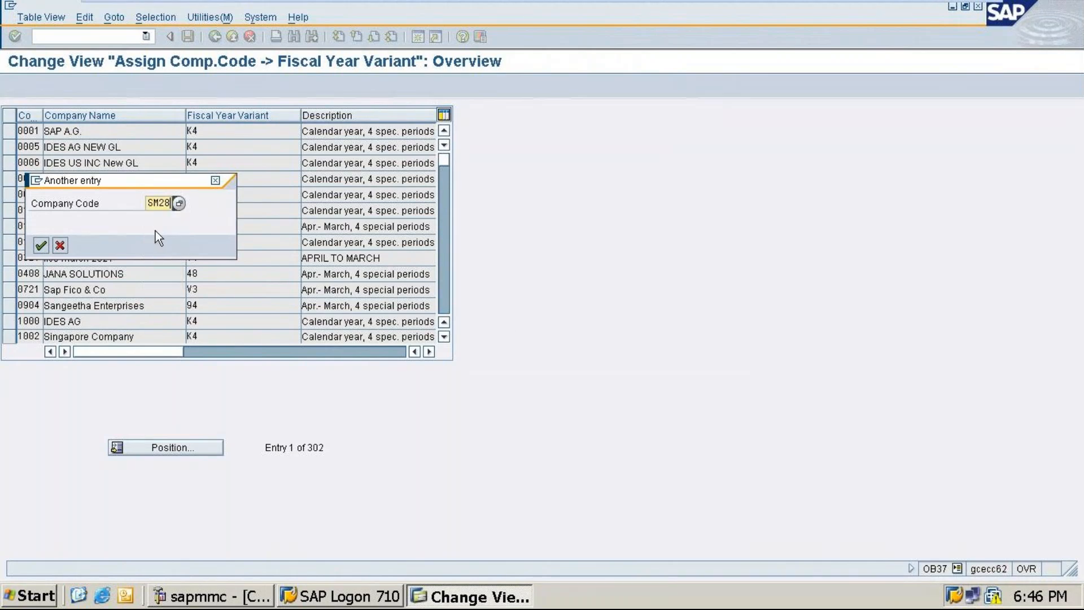
pyautogui.click(41, 245)
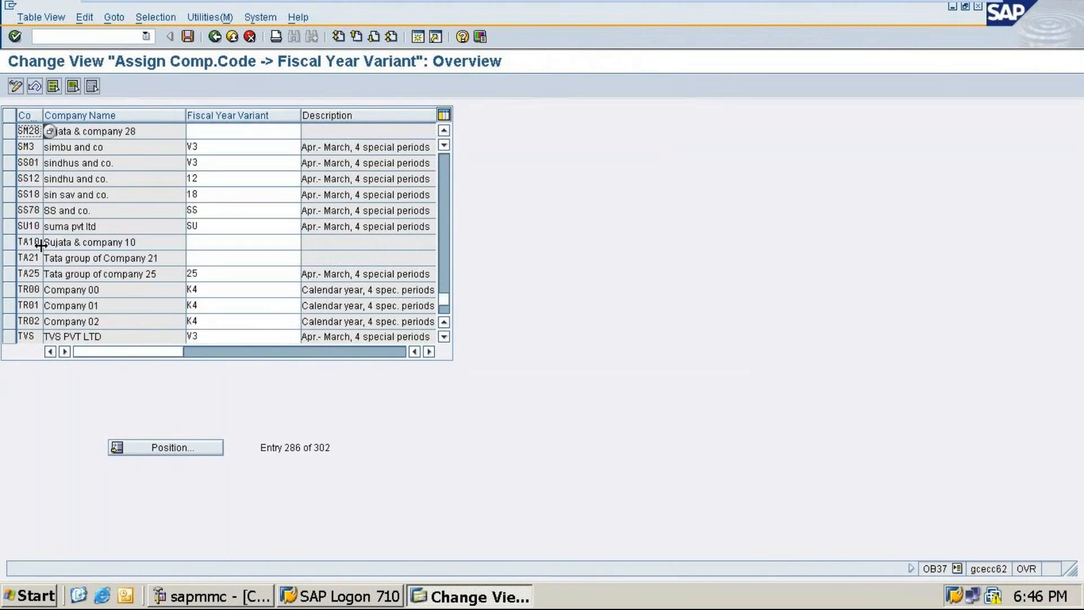
# - Enter T9 as the fiscal year variant for company code SM28
pyautogui.click(213, 131)
pyautogui.write('t9')
pyautogui.press('BackSpace')
pyautogui.press('BackSpace')
pyautogui.write('T9')
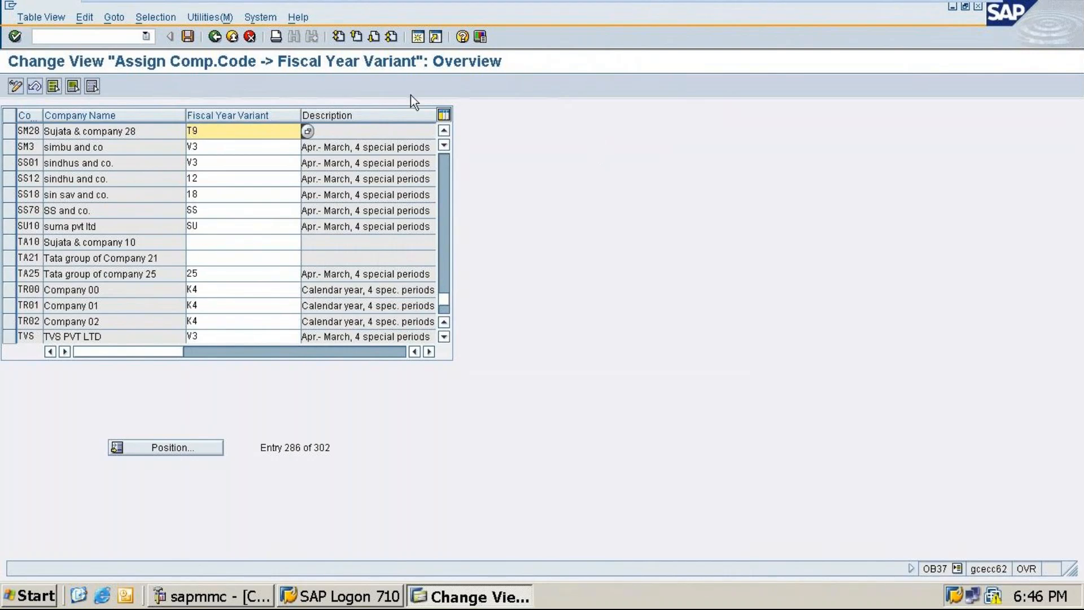
# - Try to save the fiscal year variant assignment, continue past the blank row TA10, and cancel the maintenance
pyautogui.click(188, 37)
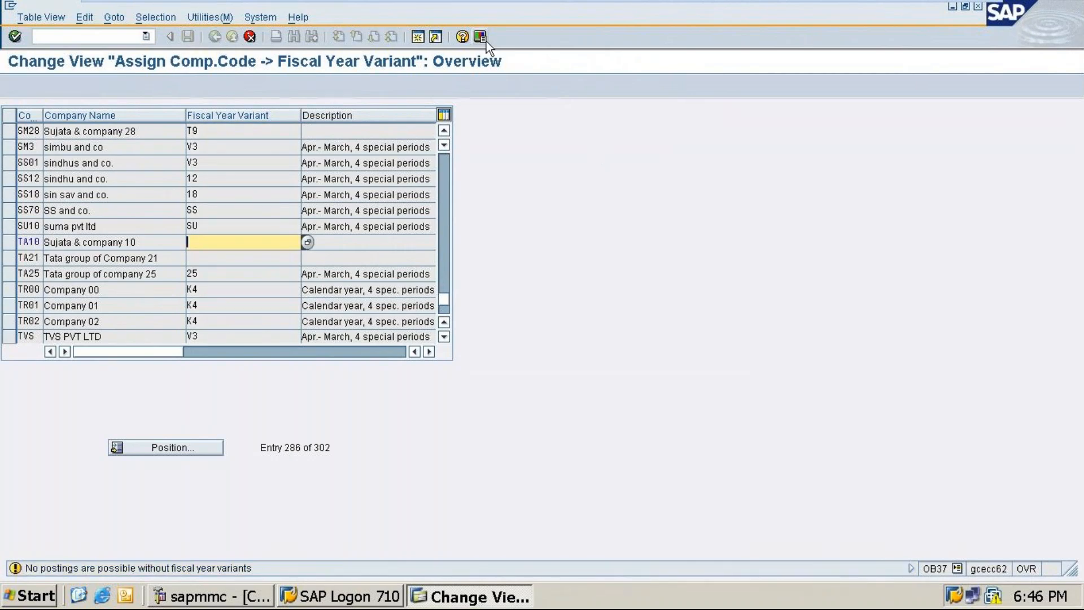
pyautogui.press('Return')
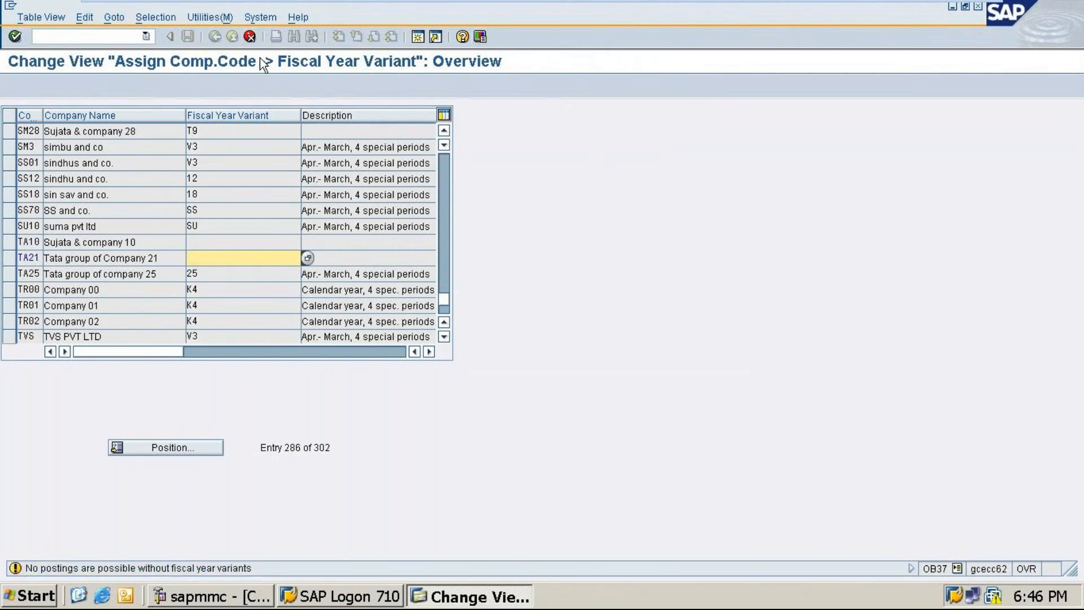
pyautogui.click(251, 38)
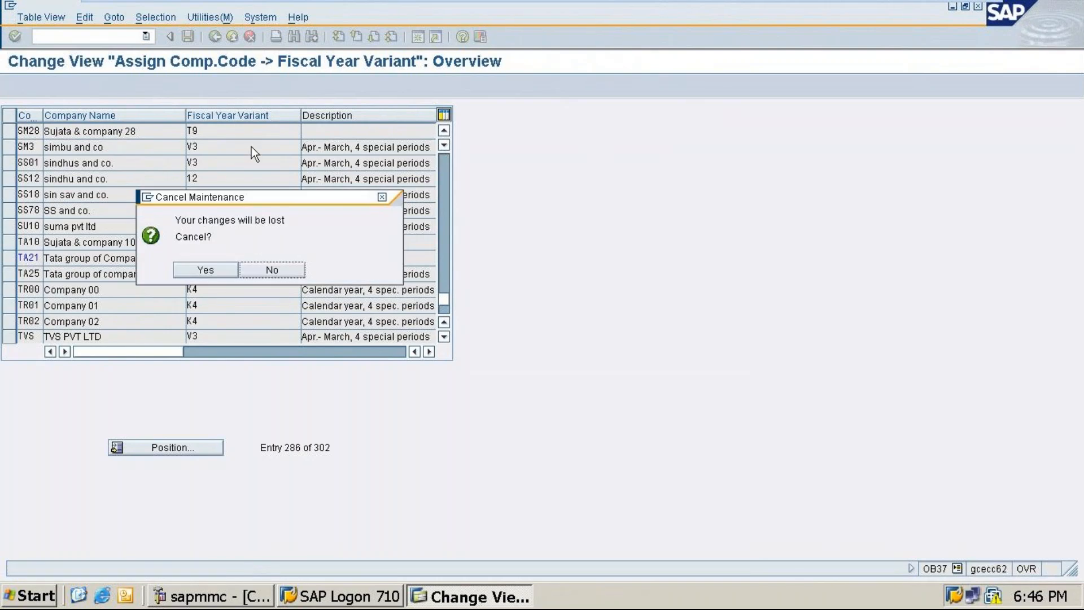
pyautogui.click(195, 270)
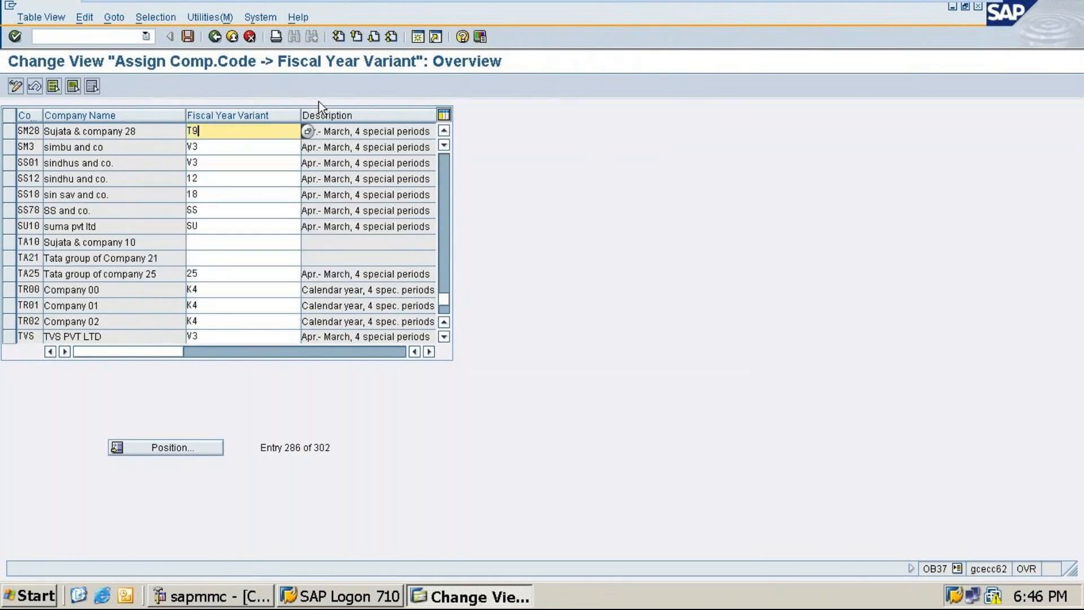
# - Exit the assignment maintenance, saving the SM28 entry under customizing request ECCK900204
pyautogui.click(187, 37)
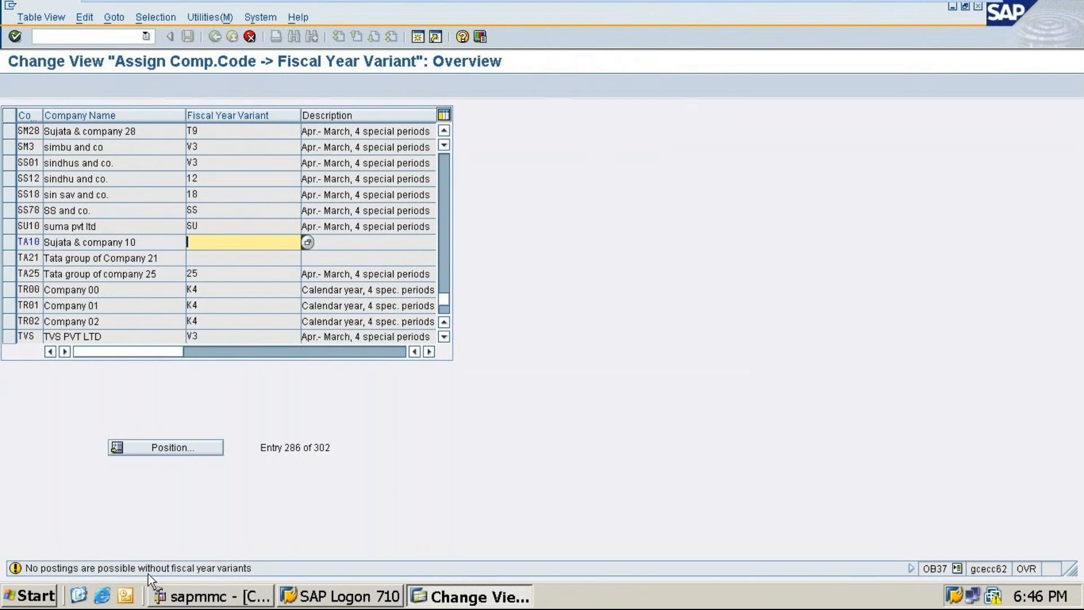
pyautogui.click(253, 35)
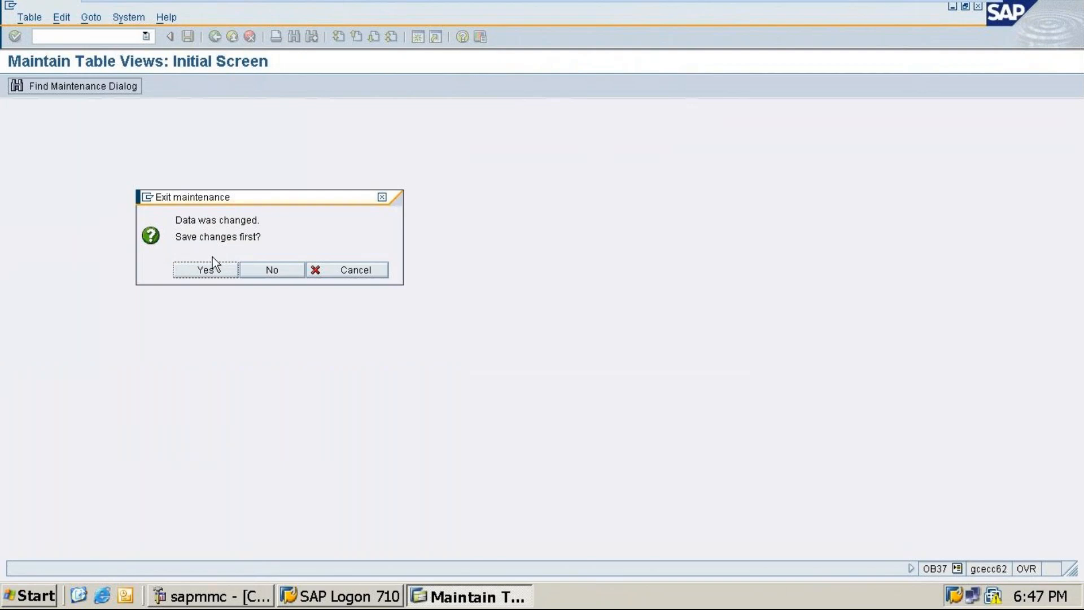
pyautogui.click(211, 271)
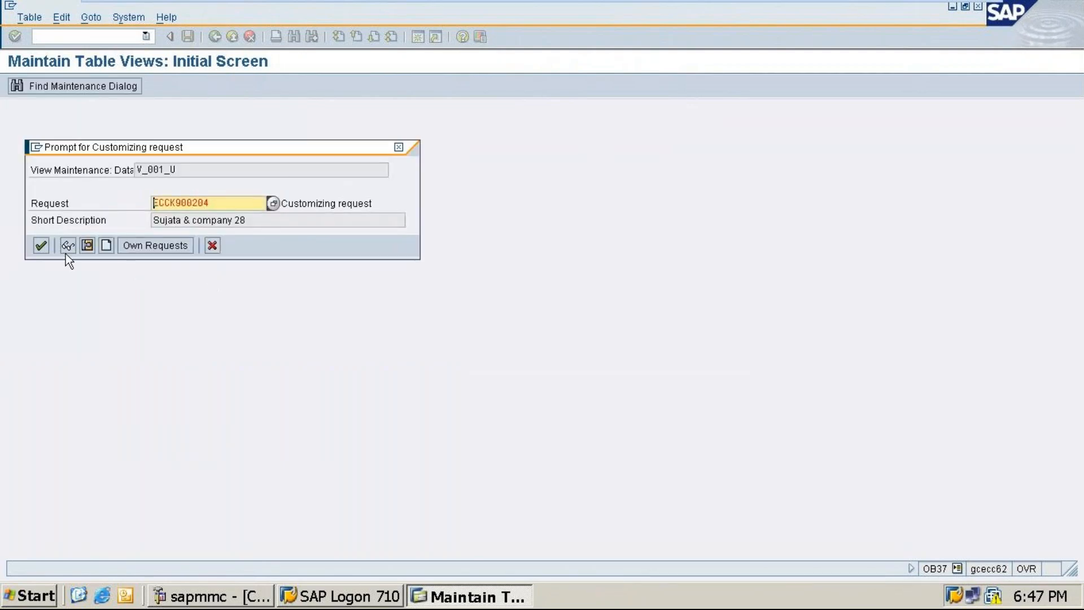
pyautogui.click(38, 245)
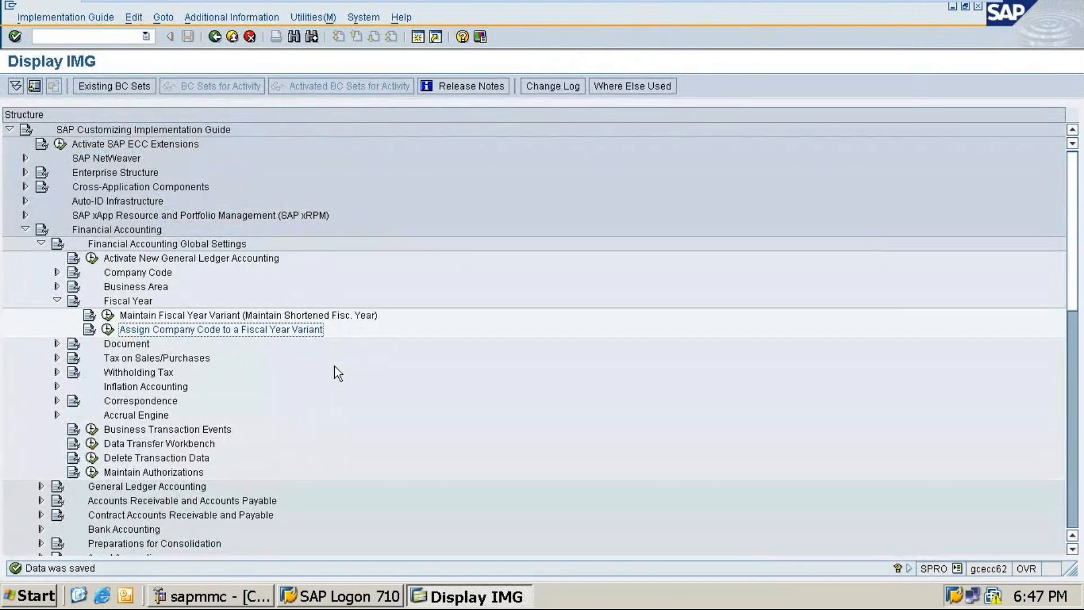
# - Reopen the company code assignment, check the fiscal year variant of SM28, and leave through Display IMG to the desktop
pyautogui.click(107, 330)
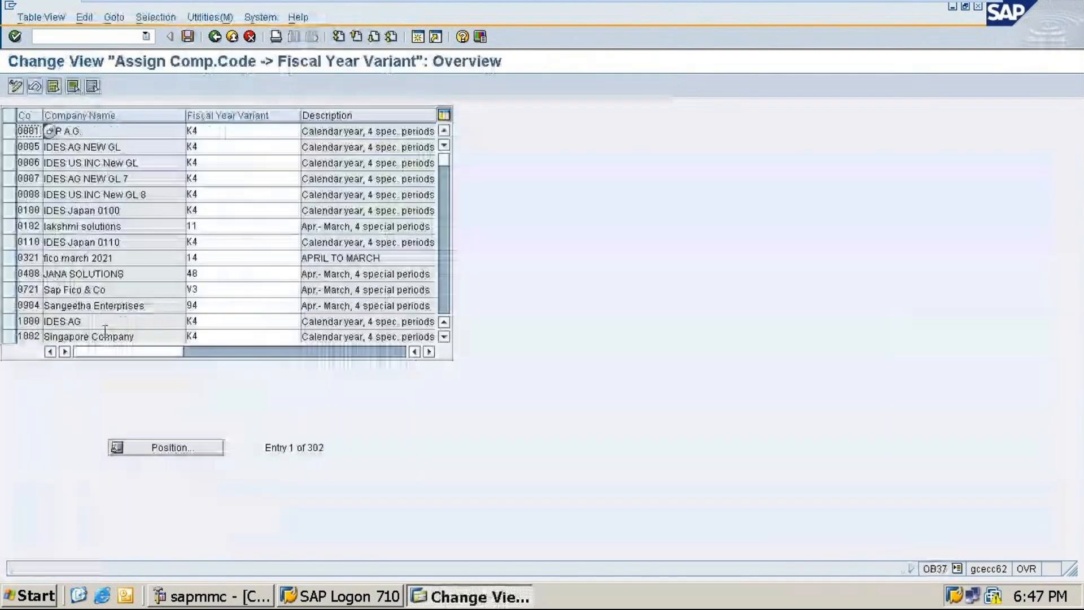
pyautogui.click(175, 450)
pyautogui.write('s')
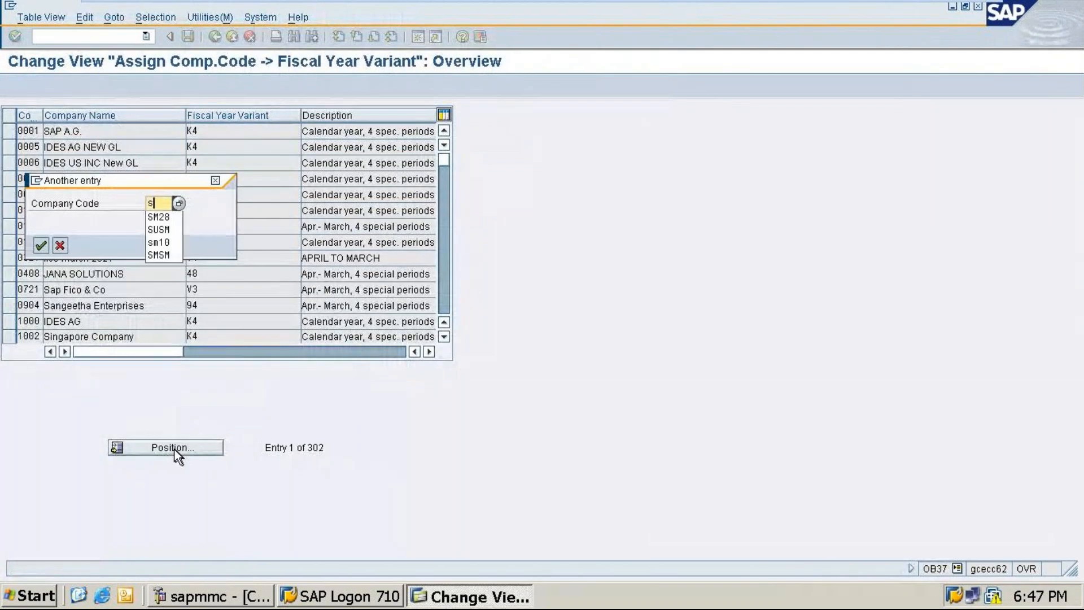
pyautogui.click(165, 216)
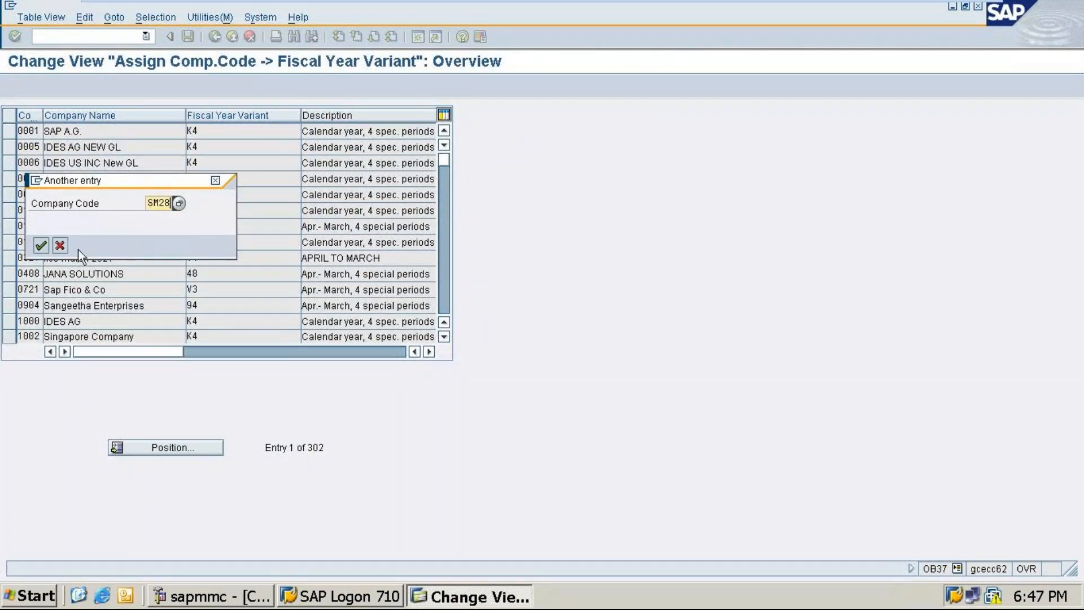
pyautogui.click(41, 245)
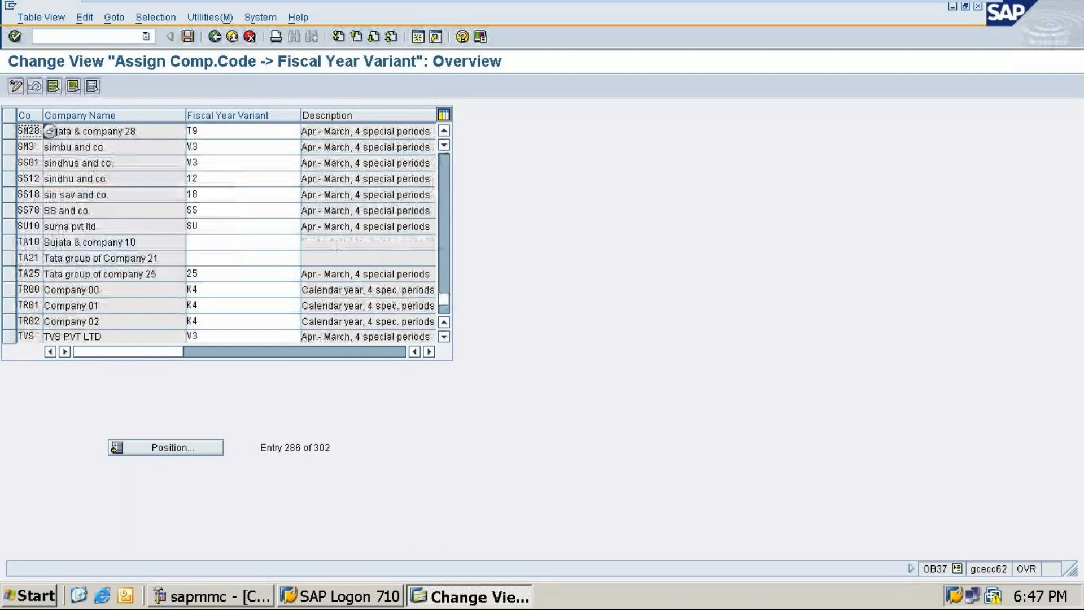
pyautogui.click(187, 37)
pyautogui.click(249, 37)
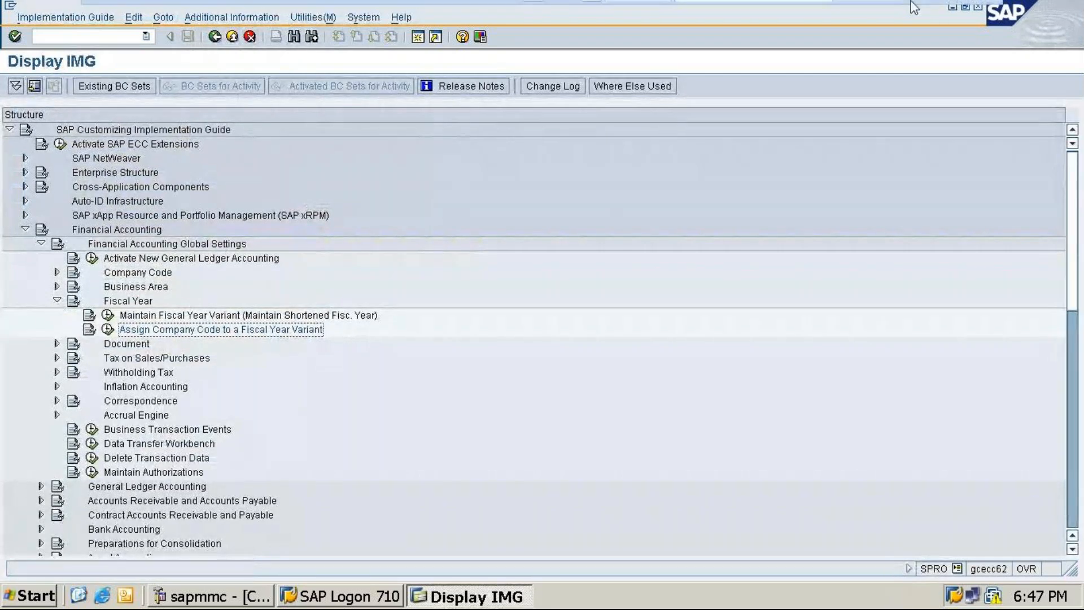
pyautogui.click(942, 11)
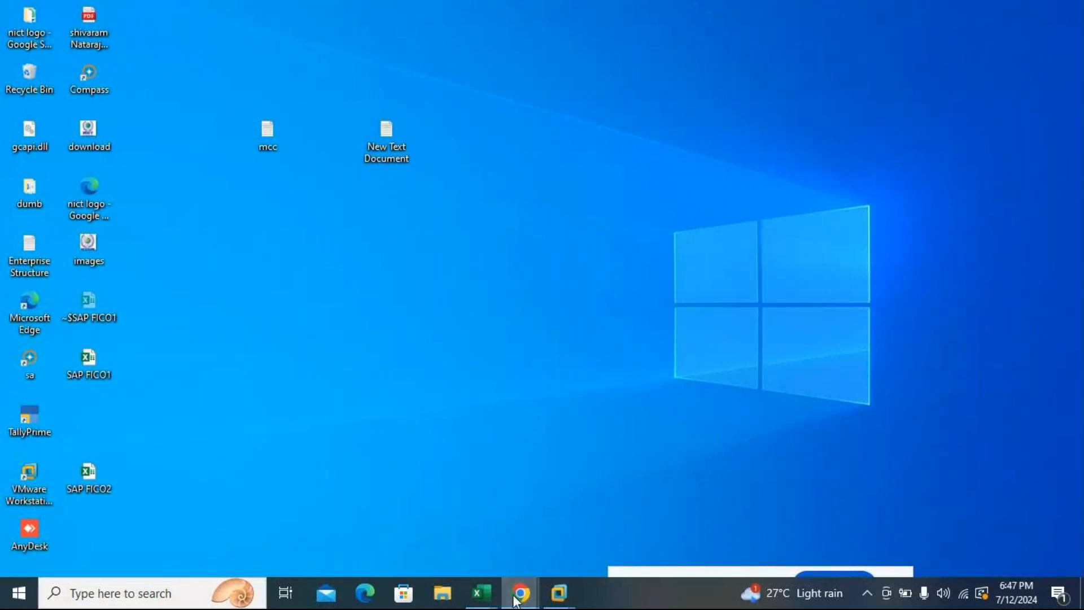
pyautogui.moveTo(516, 602)
pyautogui.click(567, 550)
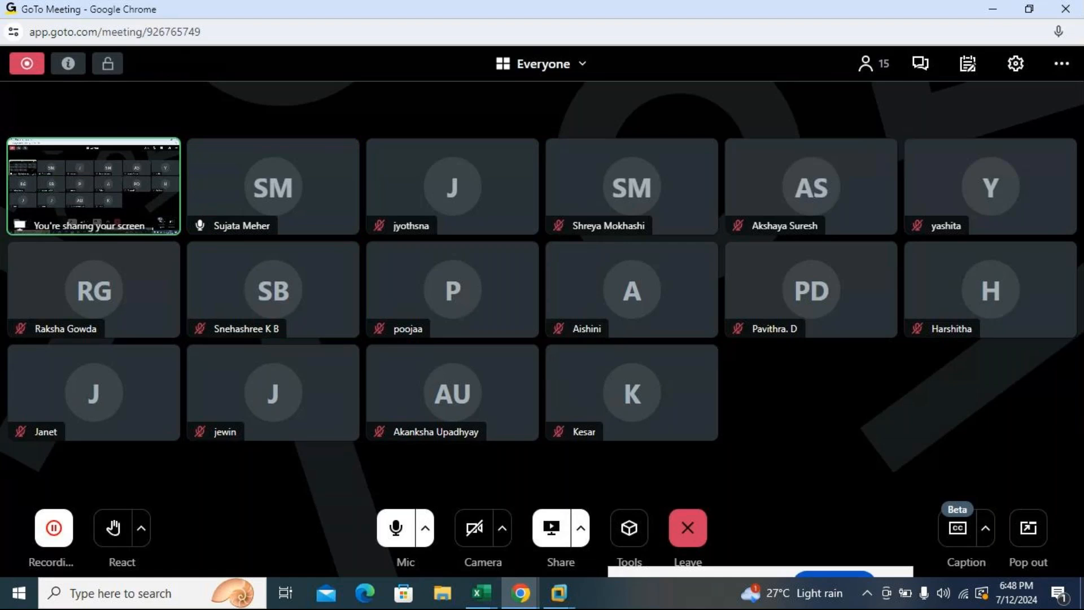
pyautogui.click(993, 11)
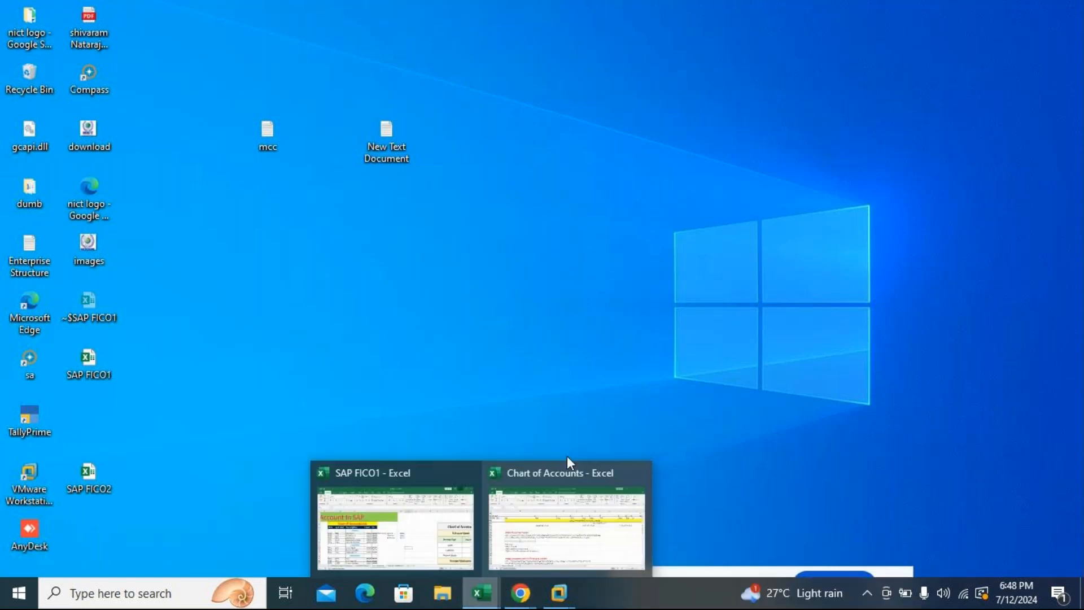
# - Review the fiscal year variant, account group and retained earnings notes in the Chart of Accounts workbook in Excel
pyautogui.scroll(-1, 953, 288)
pyautogui.scroll(-3, 952, 288)
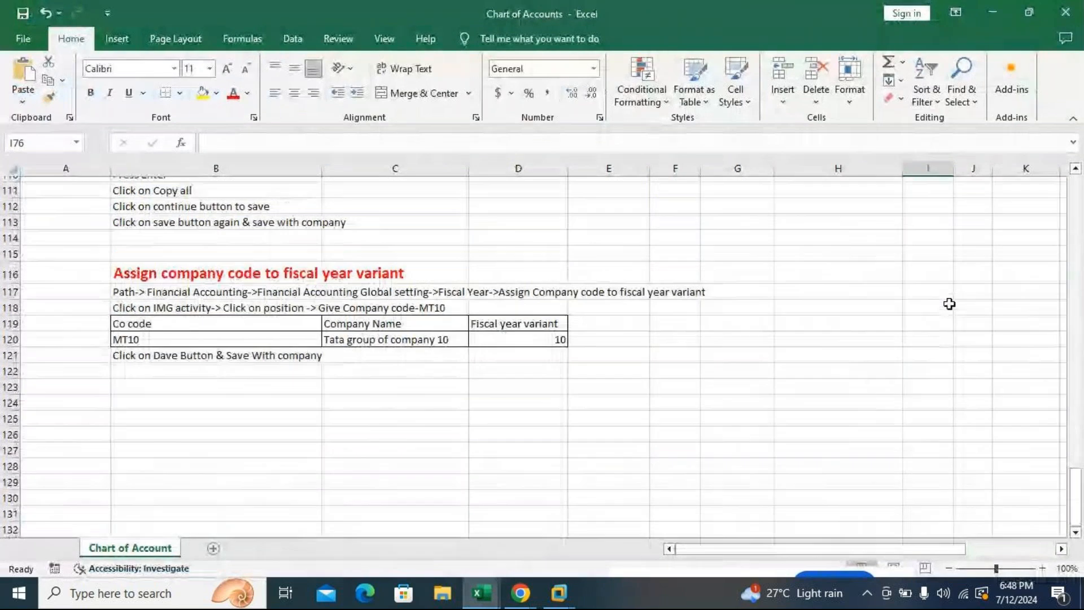
pyautogui.scroll(10, 949, 304)
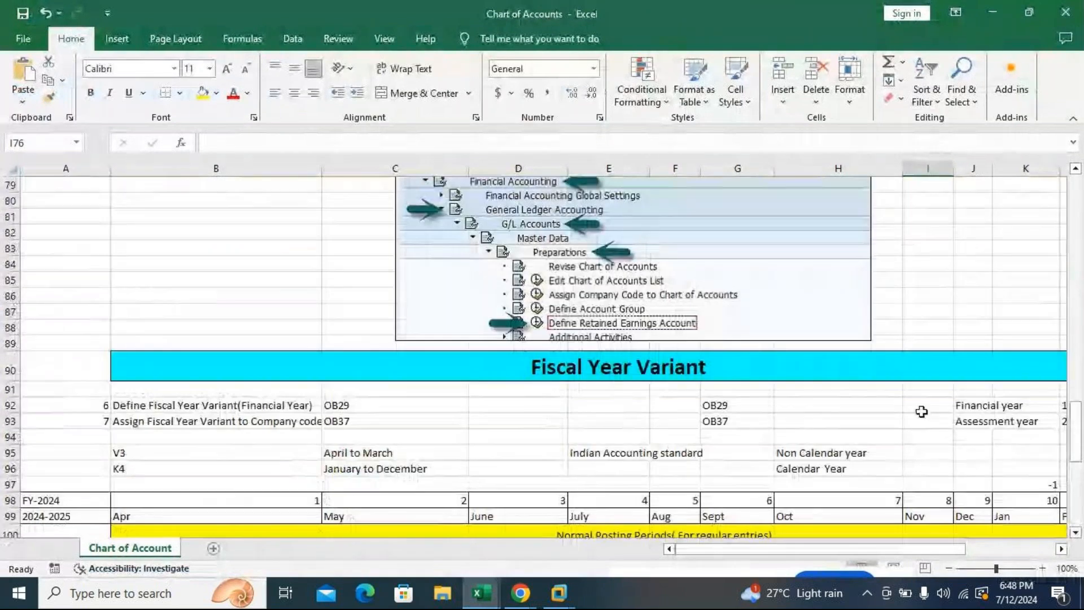
pyautogui.scroll(5, 923, 409)
pyautogui.scroll(5, 922, 412)
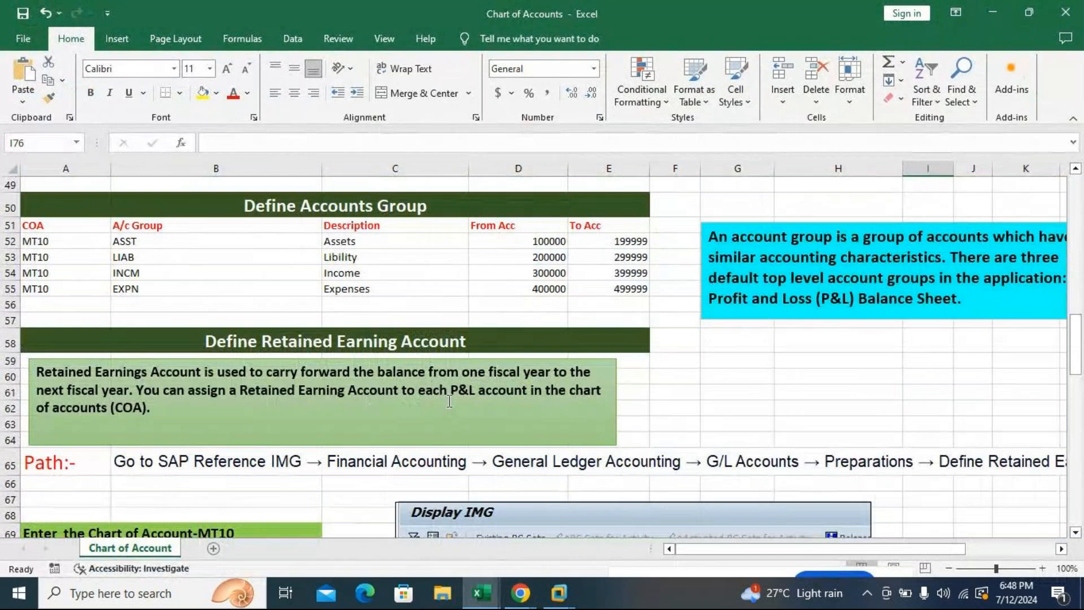
# - Switch to the SAP system in the ECC virtual machine, collapse the Fiscal Year node and check the activities under Business Area
pyautogui.moveTo(559, 593)
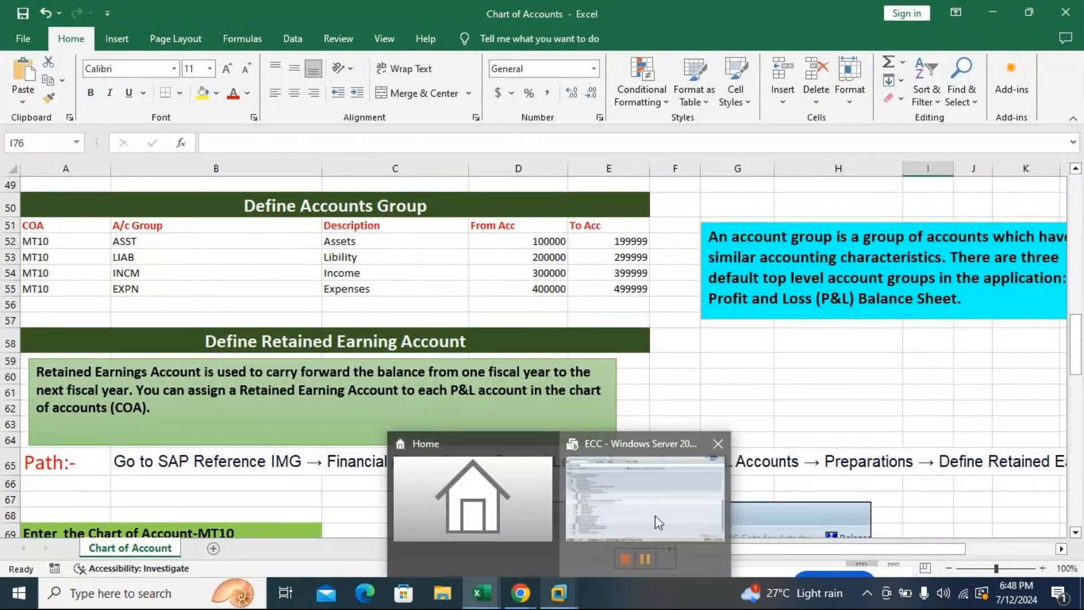
pyautogui.click(655, 515)
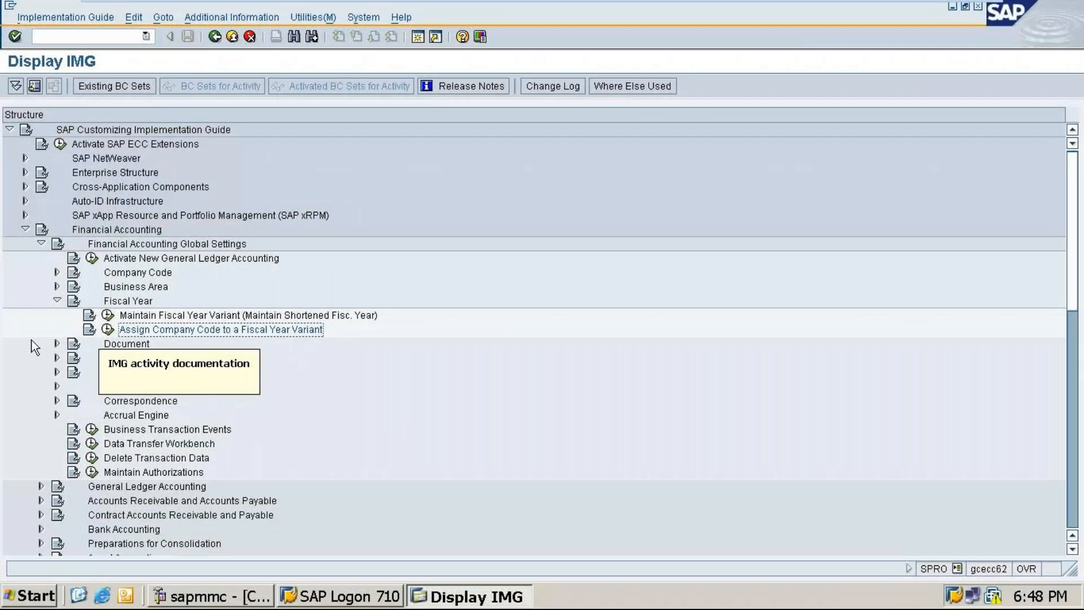
pyautogui.click(57, 301)
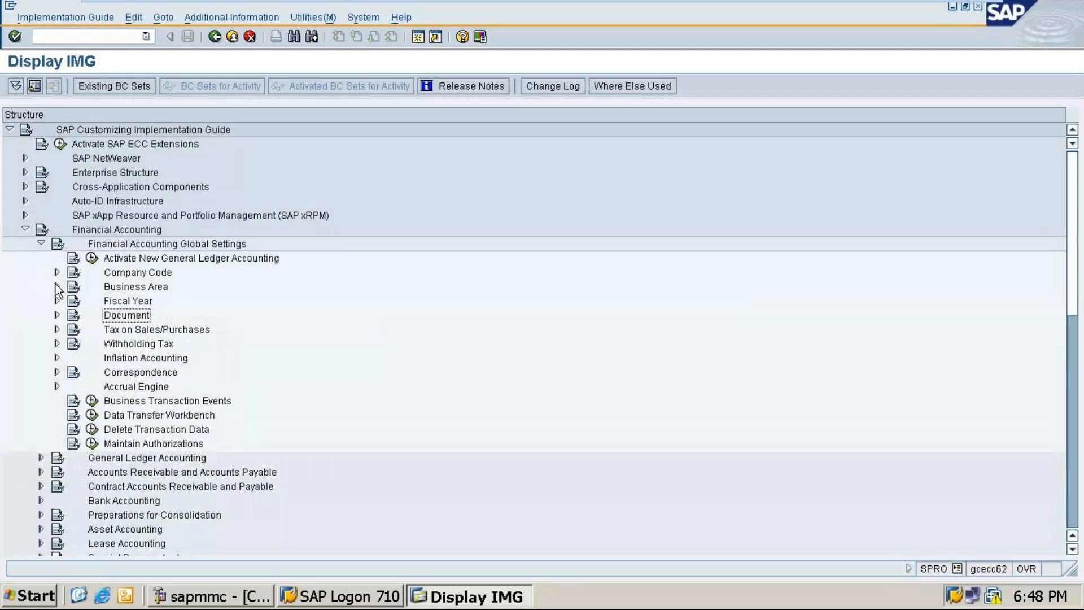
pyautogui.click(58, 286)
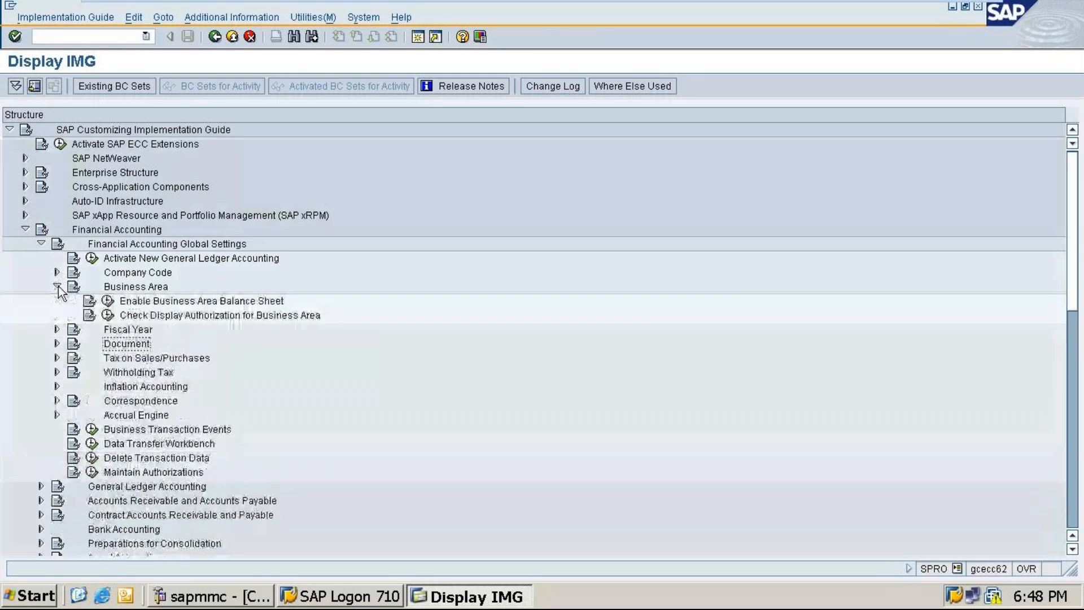
pyautogui.click(58, 286)
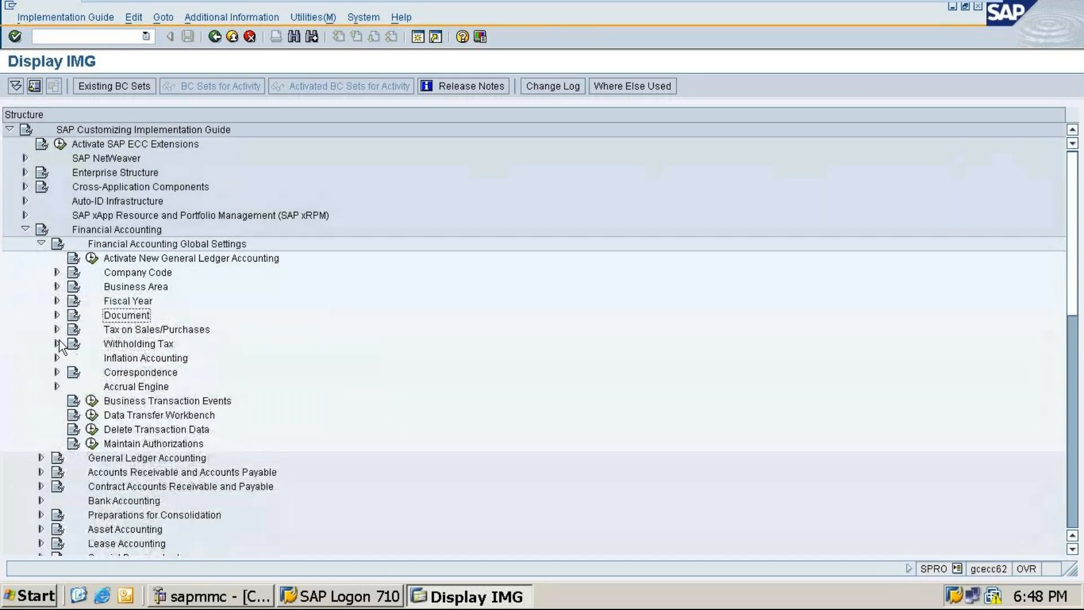
# - Examine the chart of accounts activities in the IMG under General Ledger Accounting > G/L Accounts > Master Data > Preparations
pyautogui.click(41, 244)
pyautogui.click(42, 258)
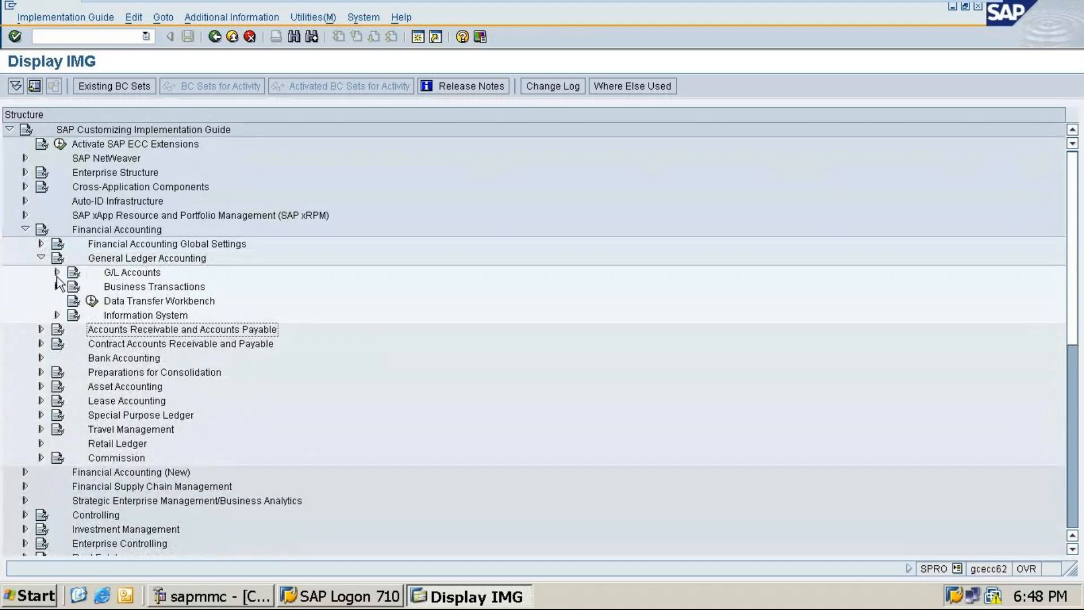
pyautogui.click(57, 272)
pyautogui.click(73, 287)
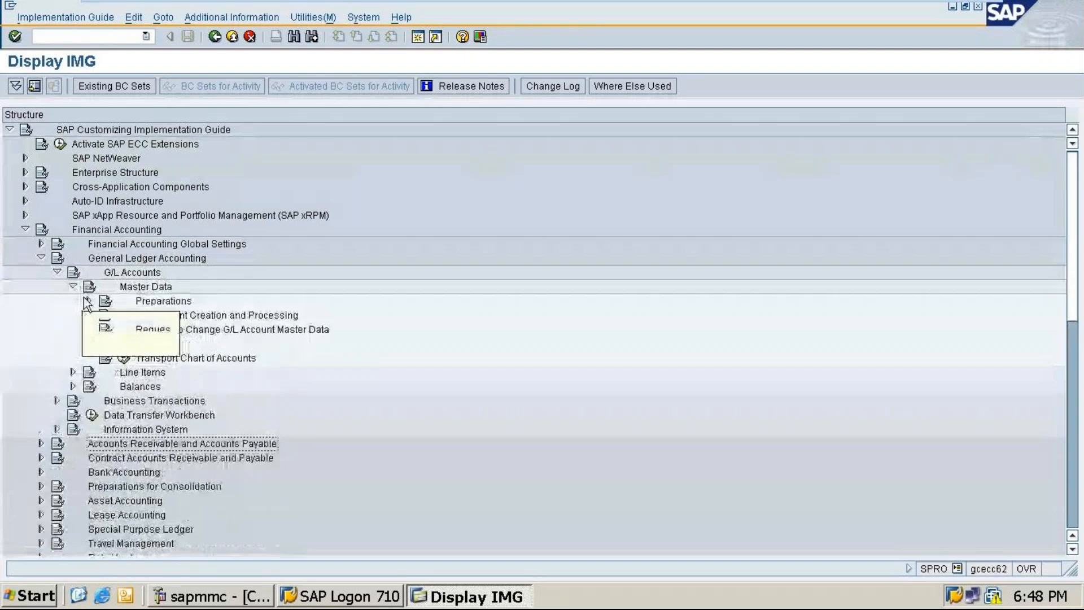
pyautogui.click(89, 300)
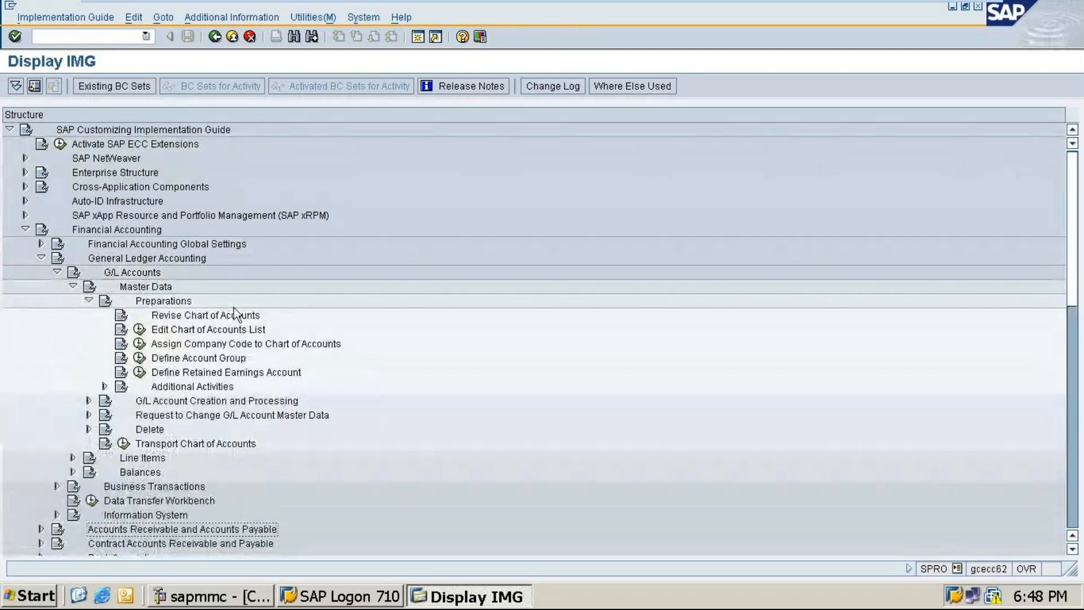
# - Examine the Fiscal Year and Document > Posting Periods activities under Financial Accounting Global Settings
pyautogui.click(41, 257)
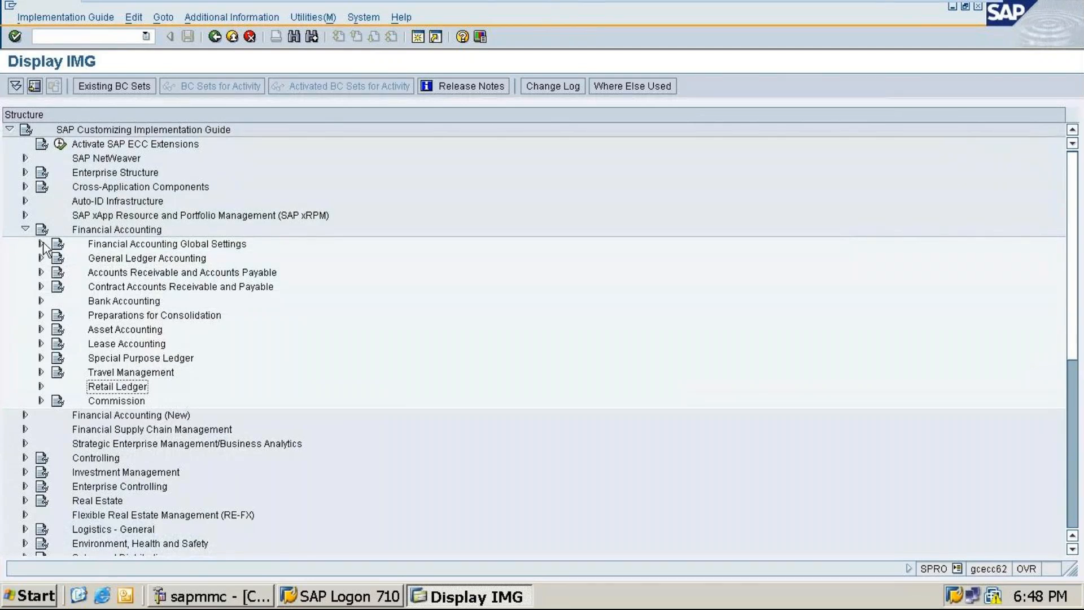
pyautogui.click(41, 244)
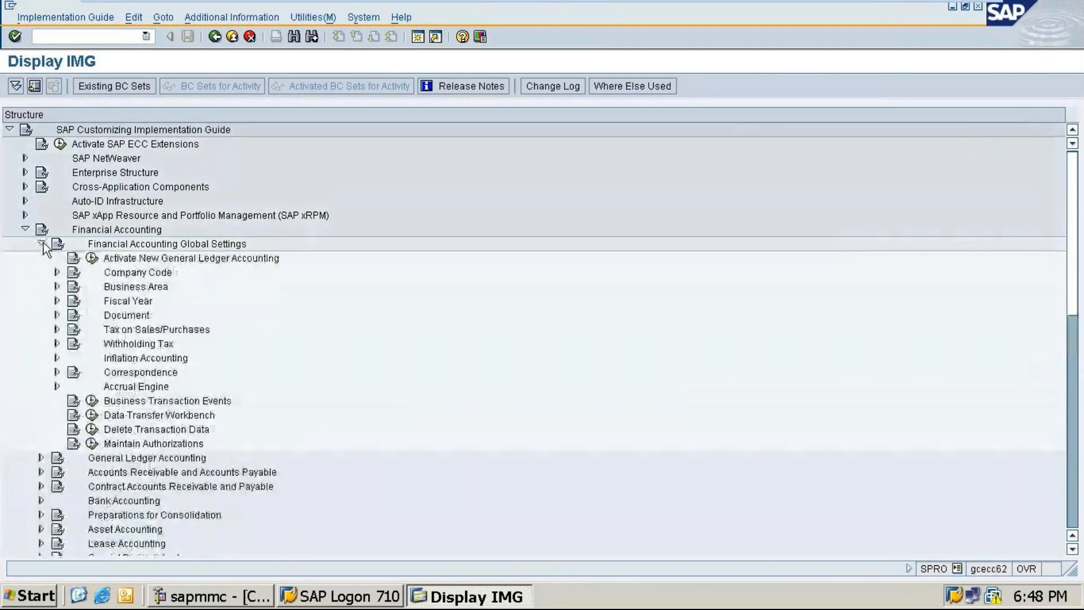
pyautogui.click(57, 300)
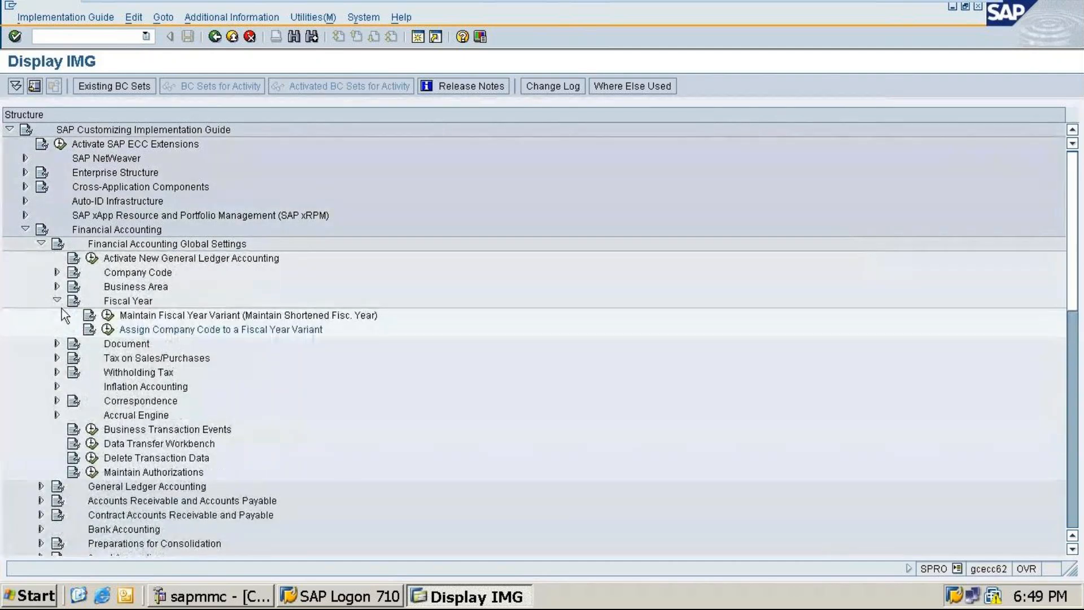
pyautogui.click(57, 344)
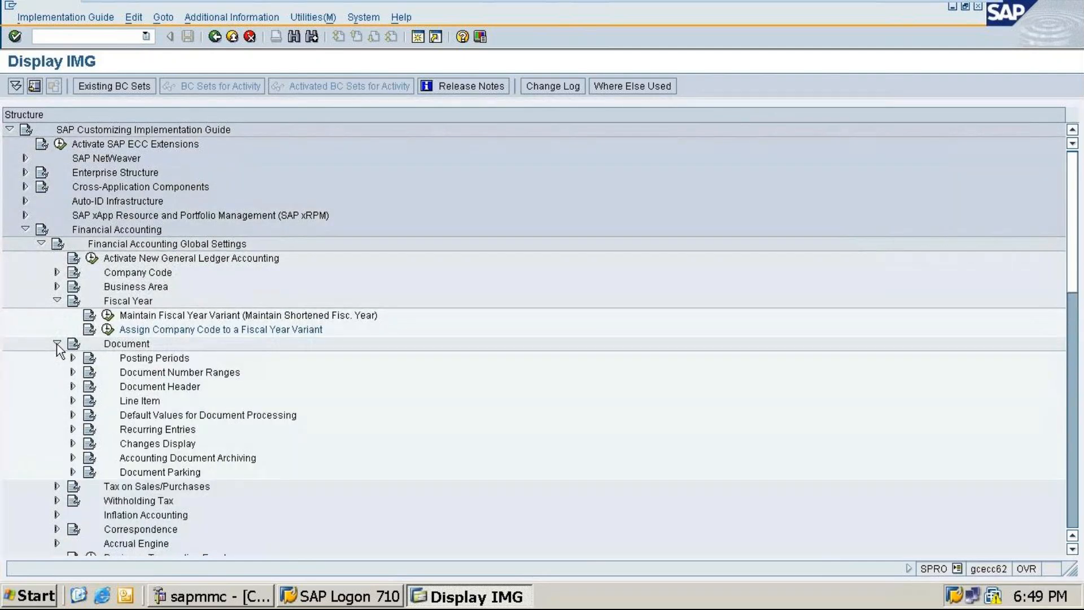
pyautogui.scroll(-2, 205, 379)
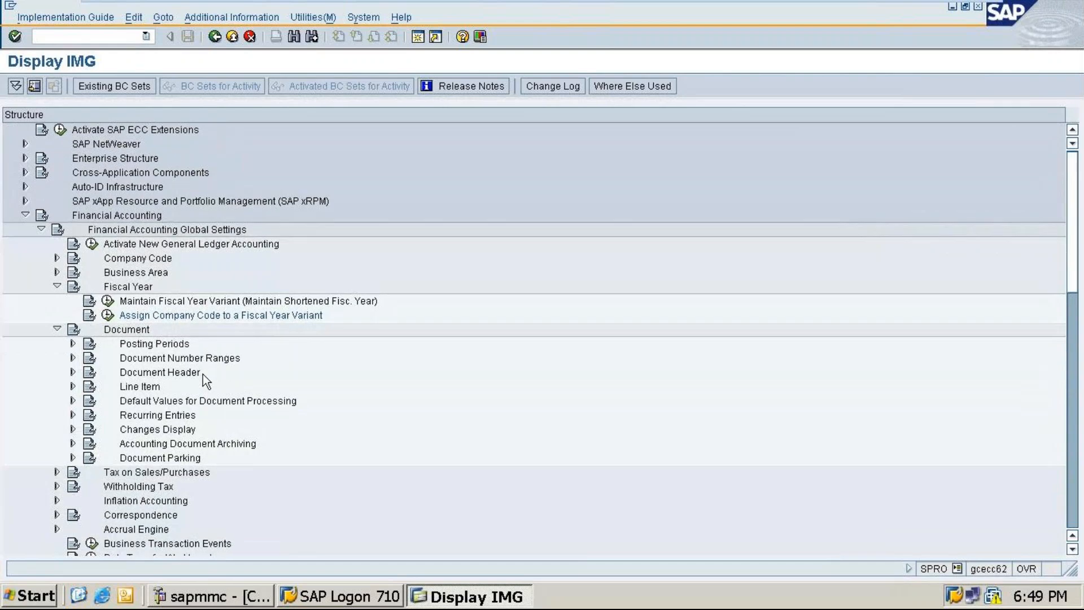
pyautogui.click(73, 329)
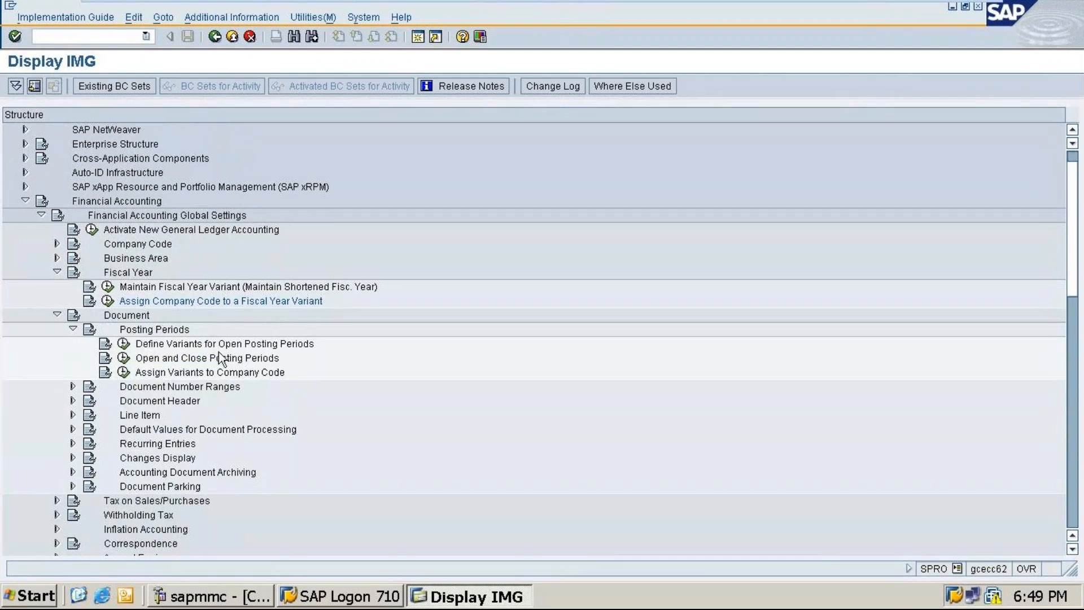
pyautogui.scroll(-1, 275, 353)
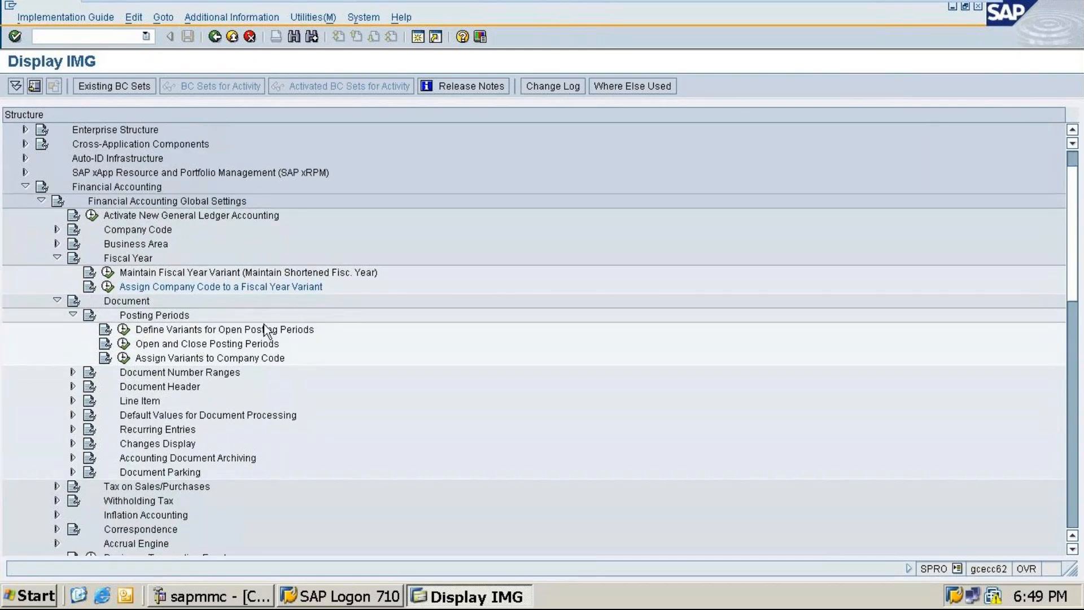
pyautogui.scroll(3, 239, 331)
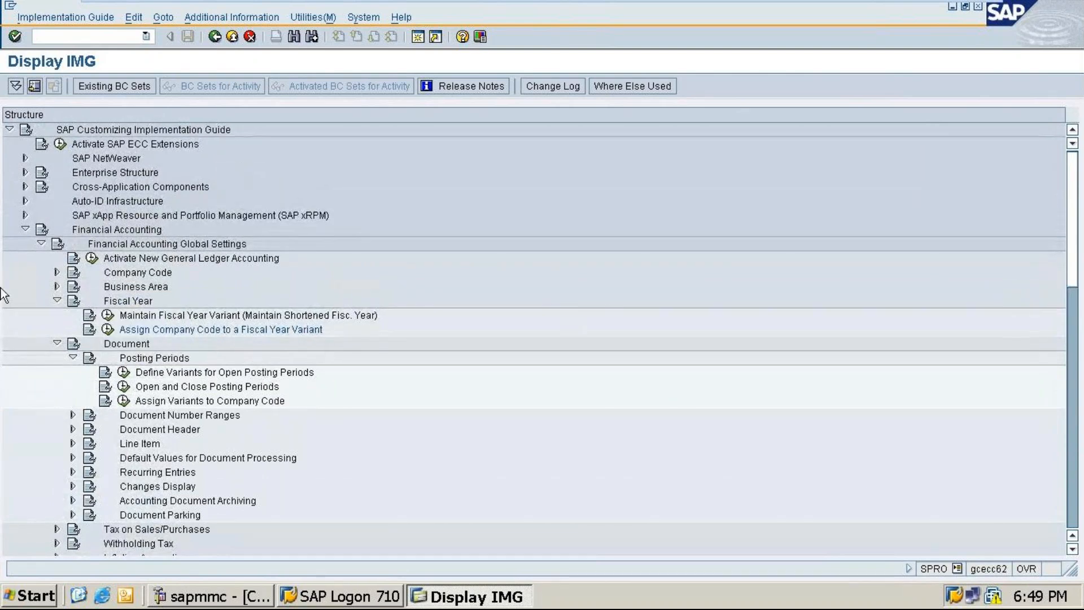
# - Look through General Ledger Accounting, including Business Transactions > G/L Account Posting, and collapse the branch again
pyautogui.click(42, 244)
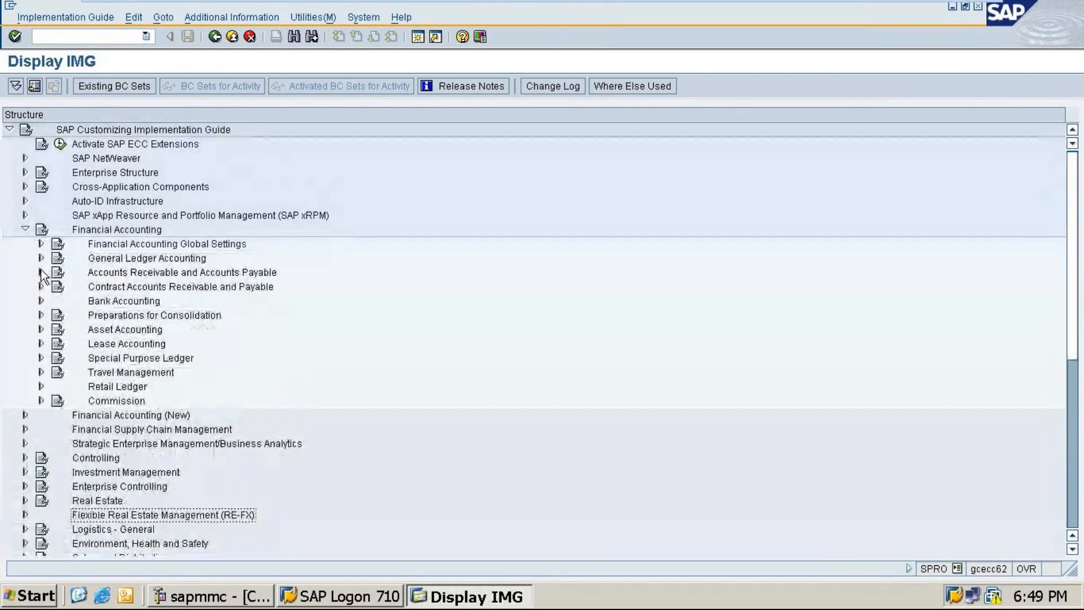
pyautogui.click(41, 258)
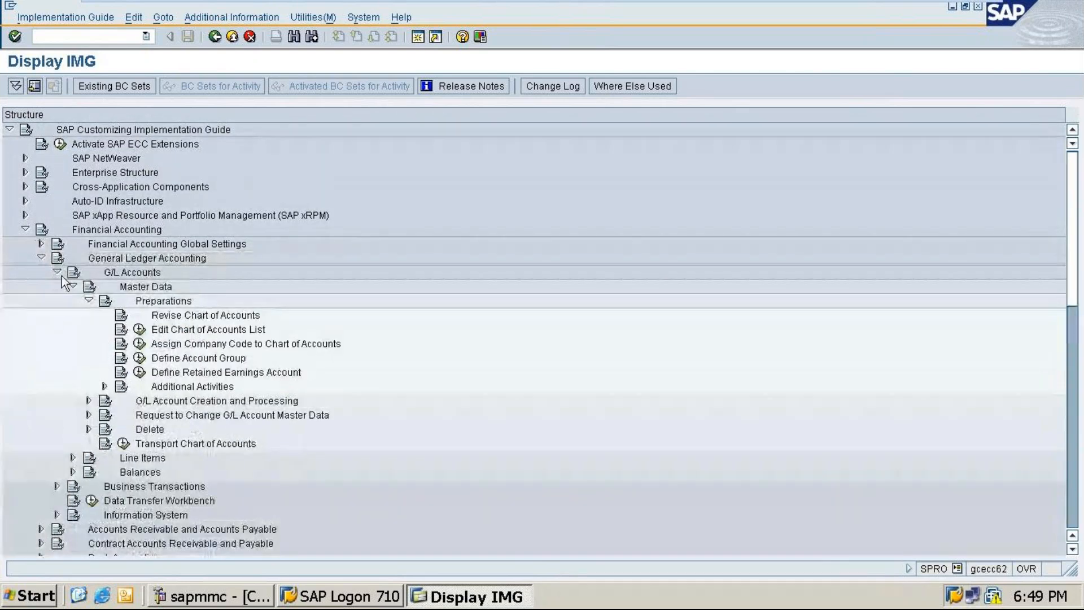
pyautogui.click(73, 286)
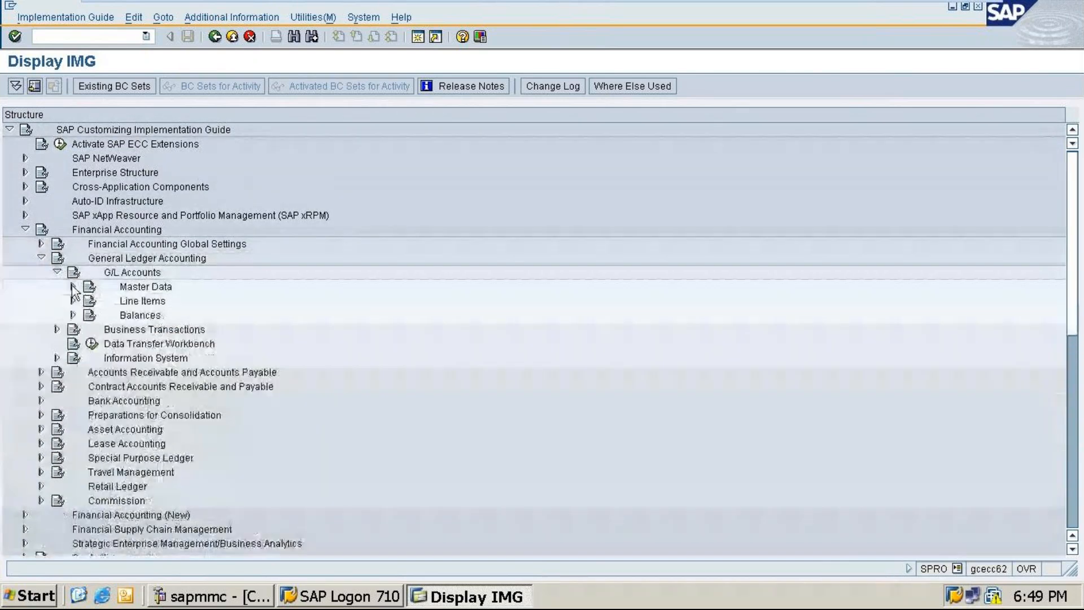
pyautogui.click(56, 330)
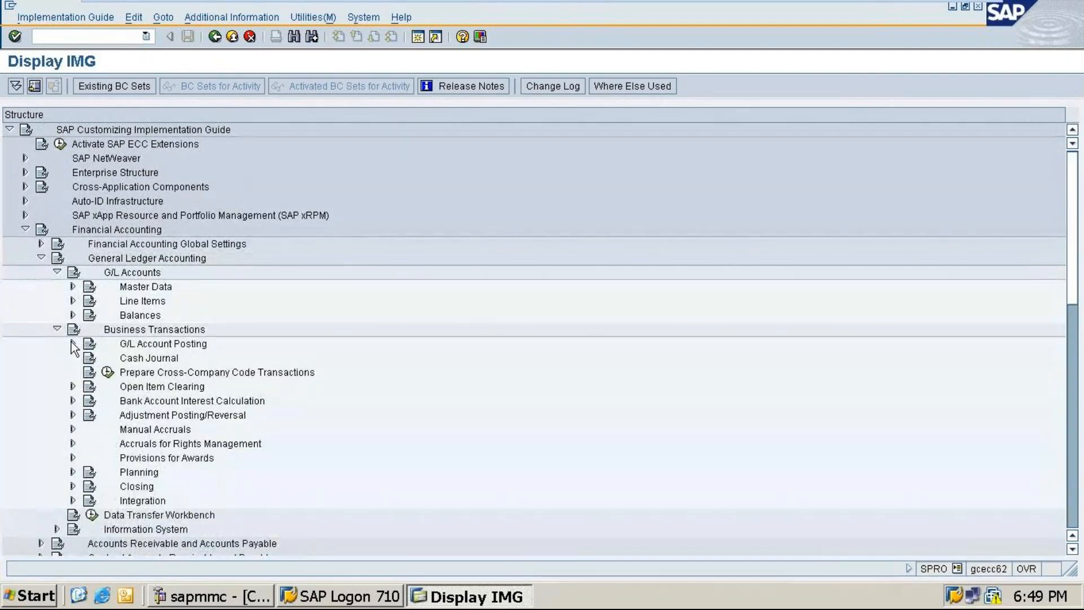
pyautogui.click(73, 344)
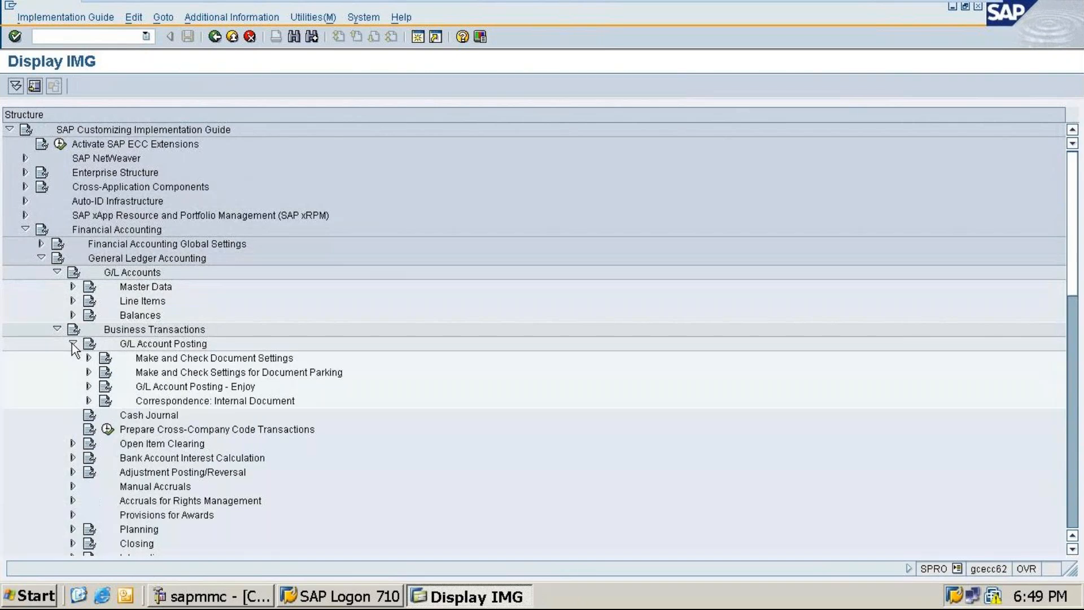
pyautogui.click(73, 343)
pyautogui.click(57, 328)
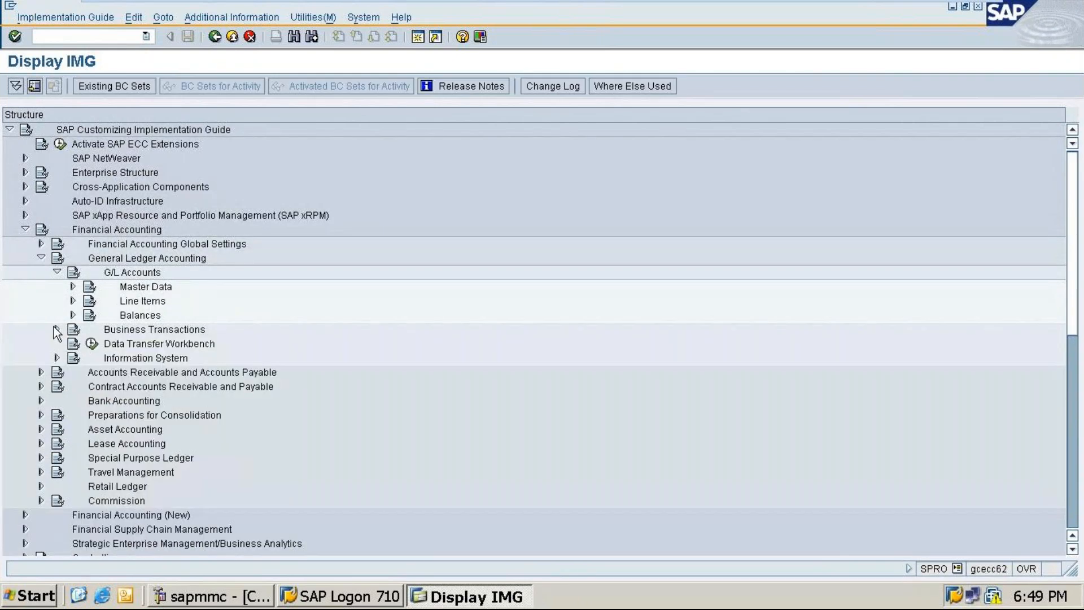
pyautogui.click(57, 271)
pyautogui.click(41, 258)
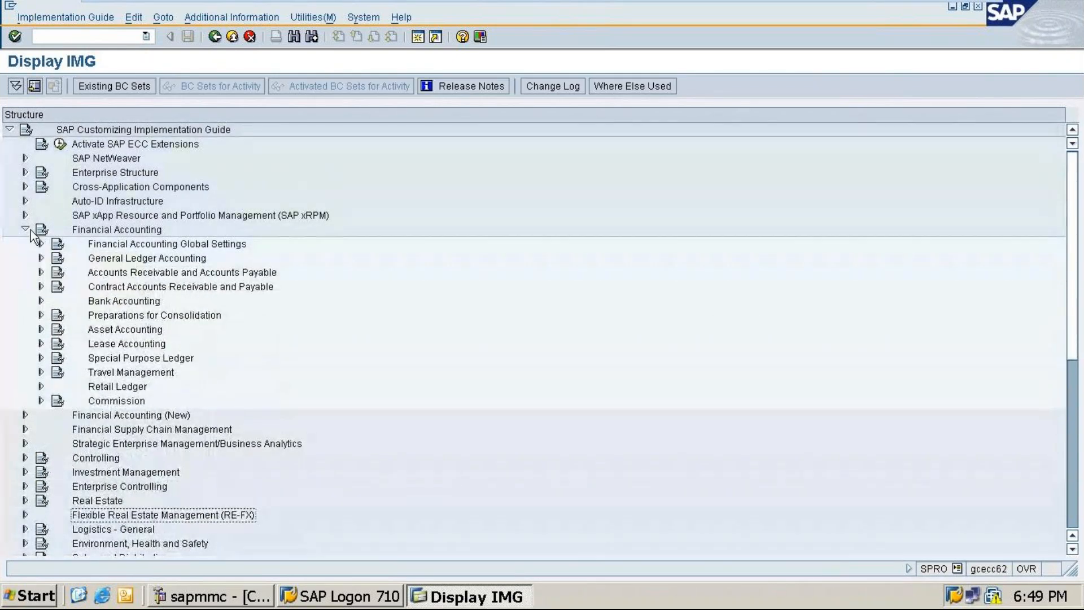
# - Expand Financial Accounting (New) > Financial Accounting Global Settings (New) > Ledgers > Fields and read the Define Field Status Variants documentation
pyautogui.click(28, 231)
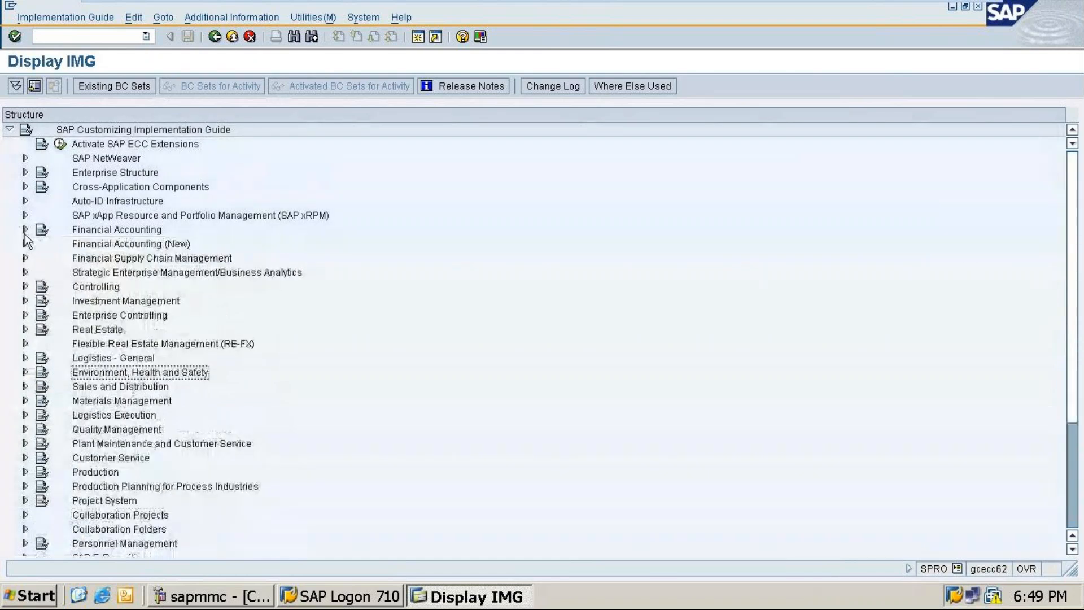
pyautogui.click(26, 244)
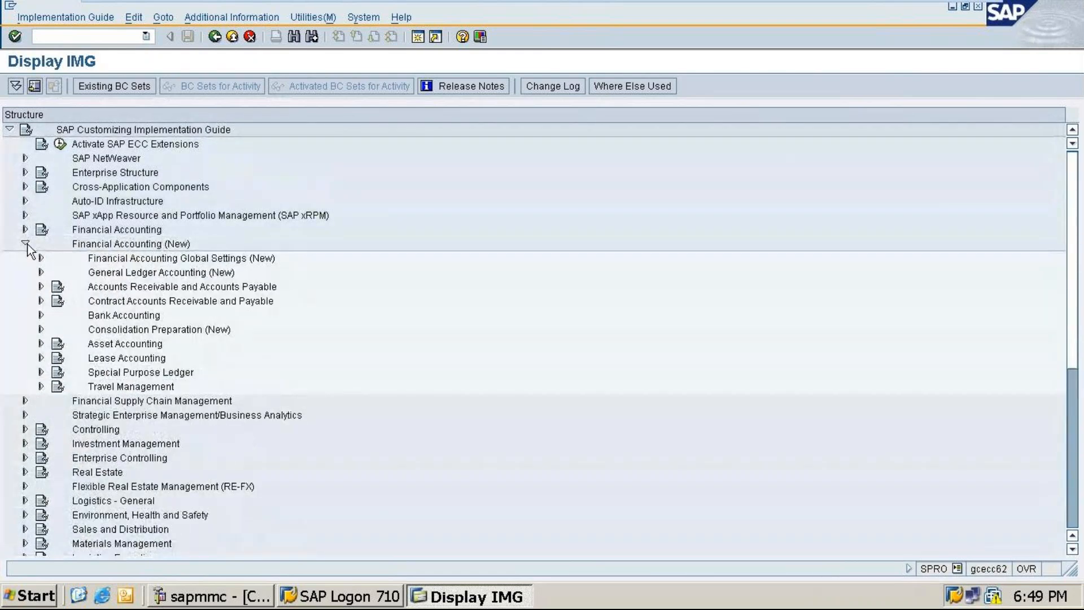
pyautogui.click(40, 258)
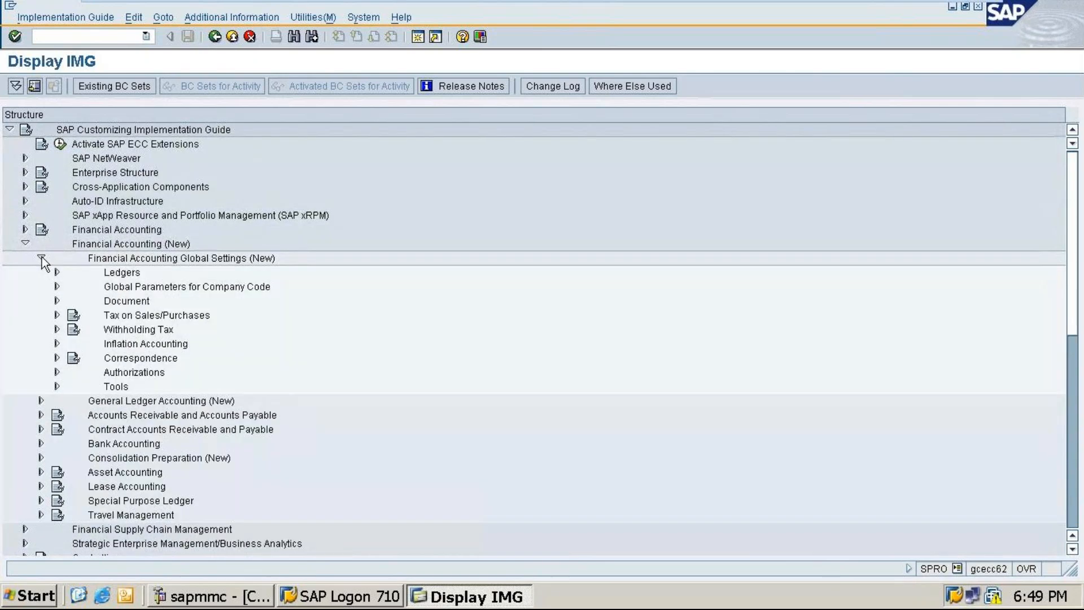
pyautogui.click(57, 272)
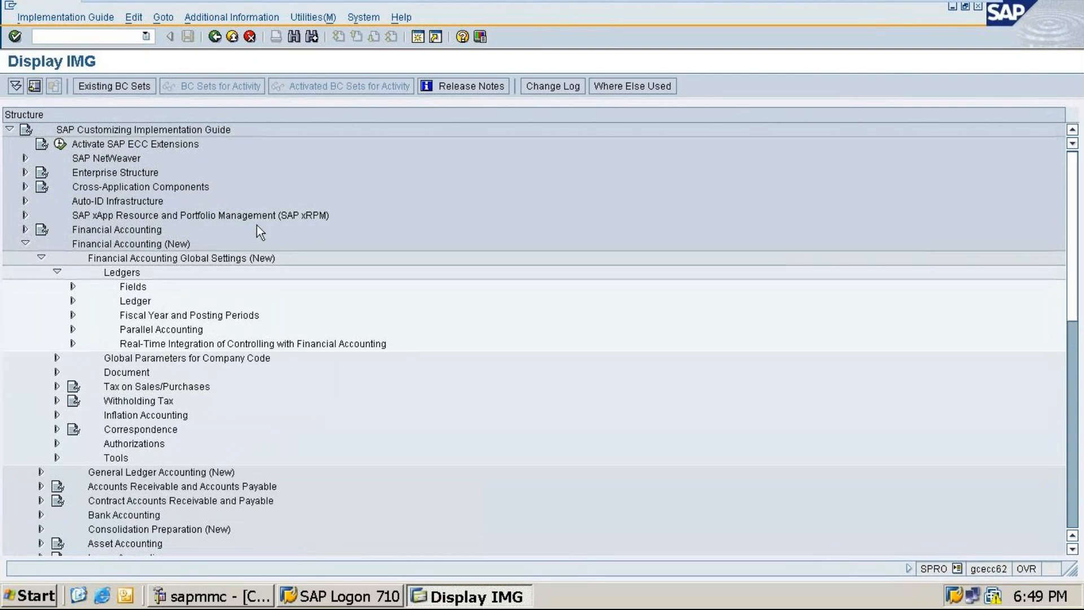
pyautogui.click(73, 286)
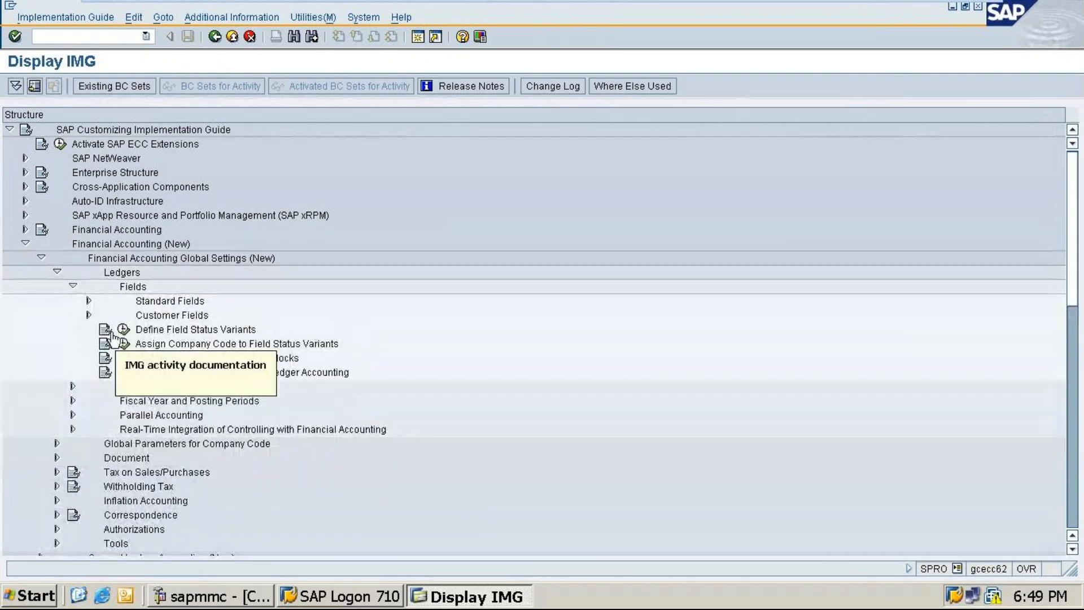
pyautogui.click(107, 332)
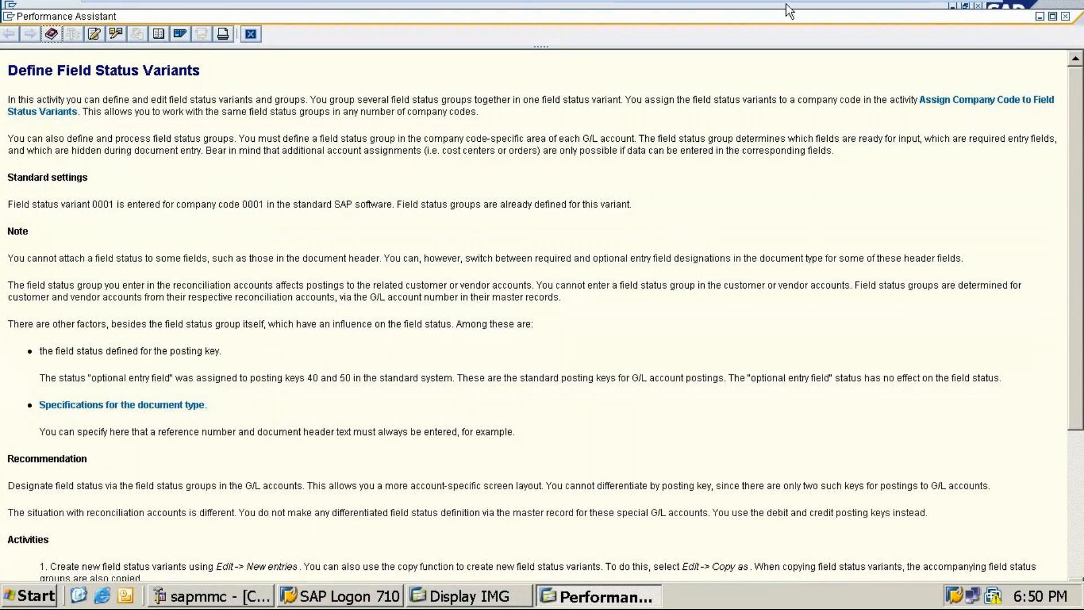
pyautogui.click(1066, 17)
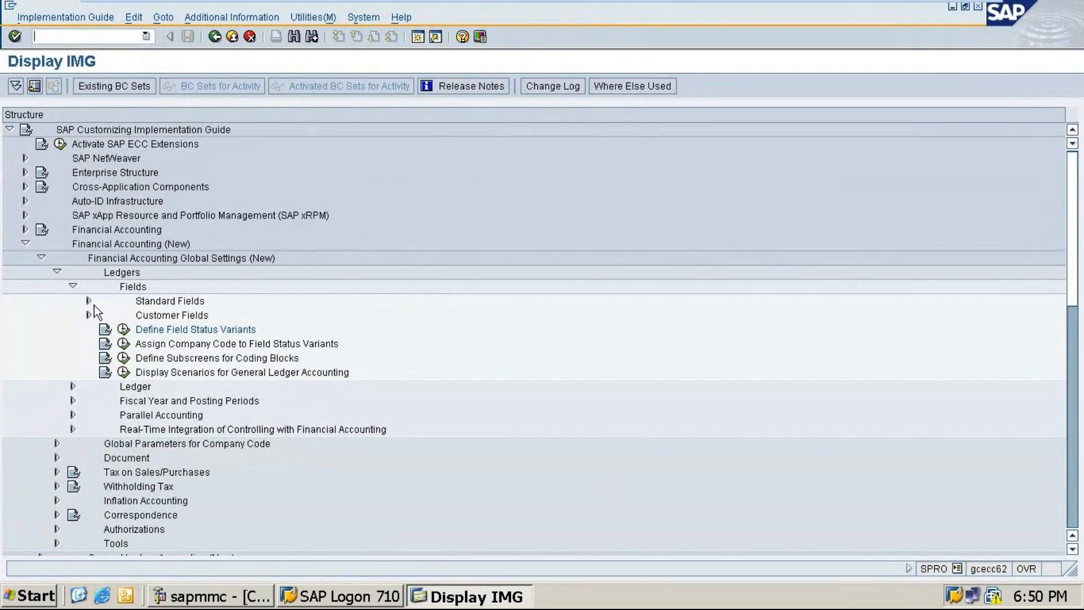
# - Open the Define Field Status Variants activity and display the field status groups of variant 0001
pyautogui.click(125, 334)
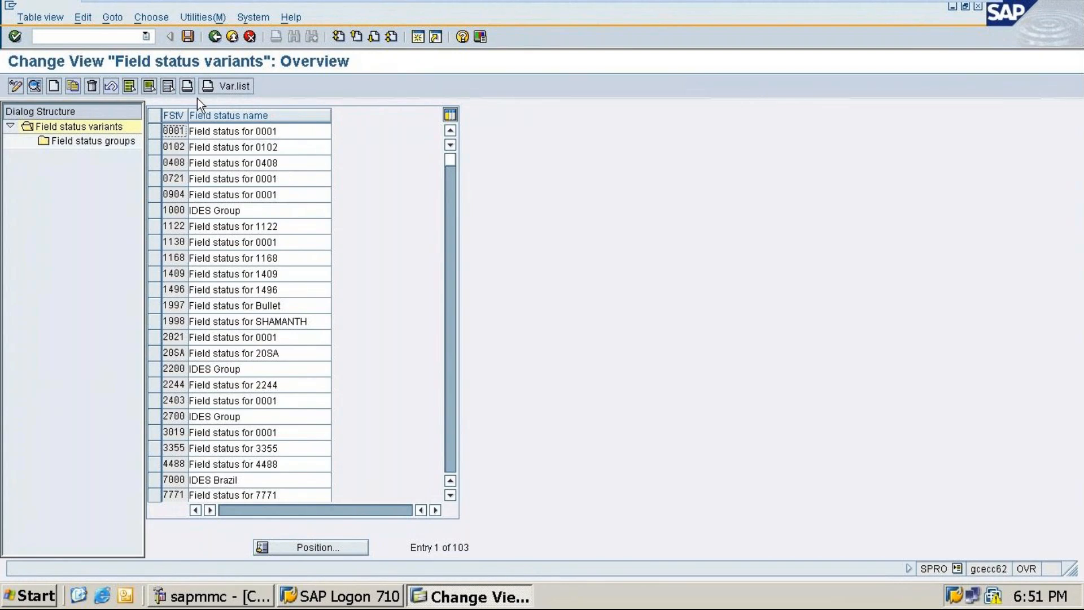
pyautogui.click(155, 130)
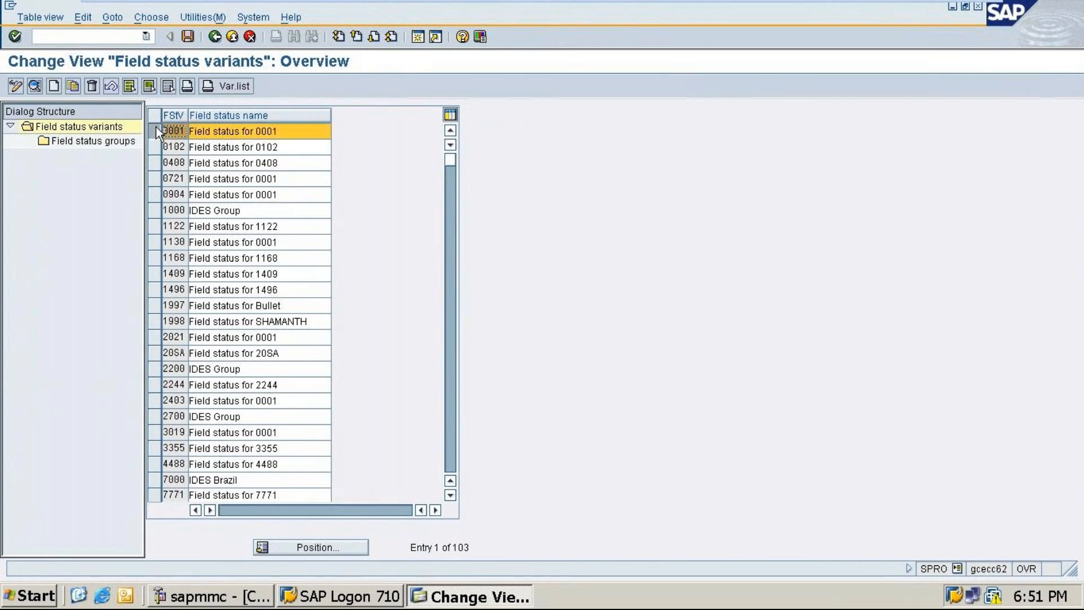
pyautogui.doubleClick(80, 141)
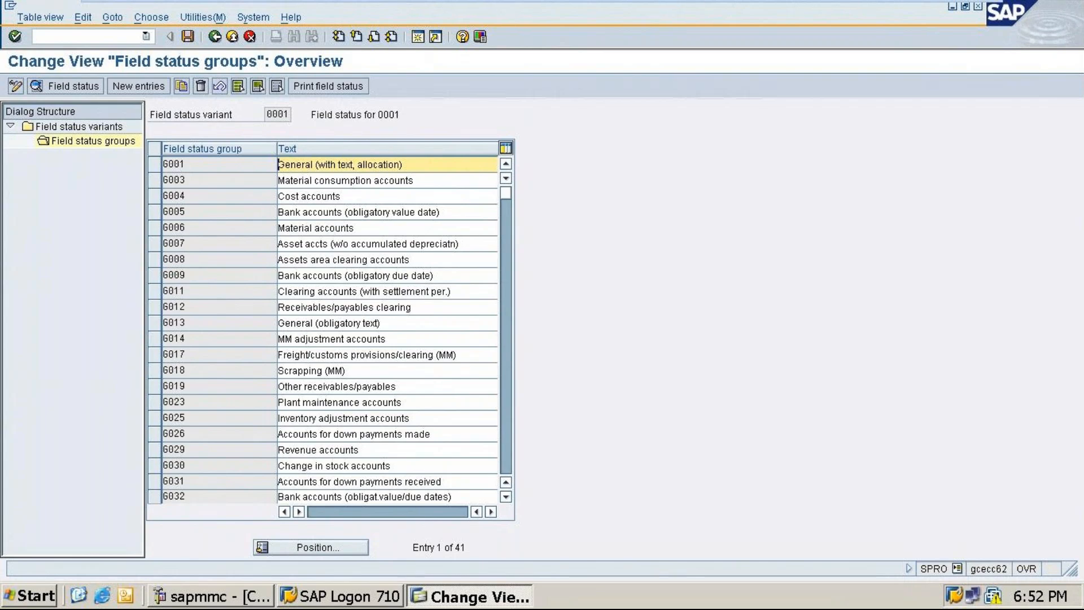
# - Examine the full list of field status groups and their account descriptions for variant 0001
pyautogui.scroll(-1, 365, 319)
pyautogui.scroll(-1, 365, 320)
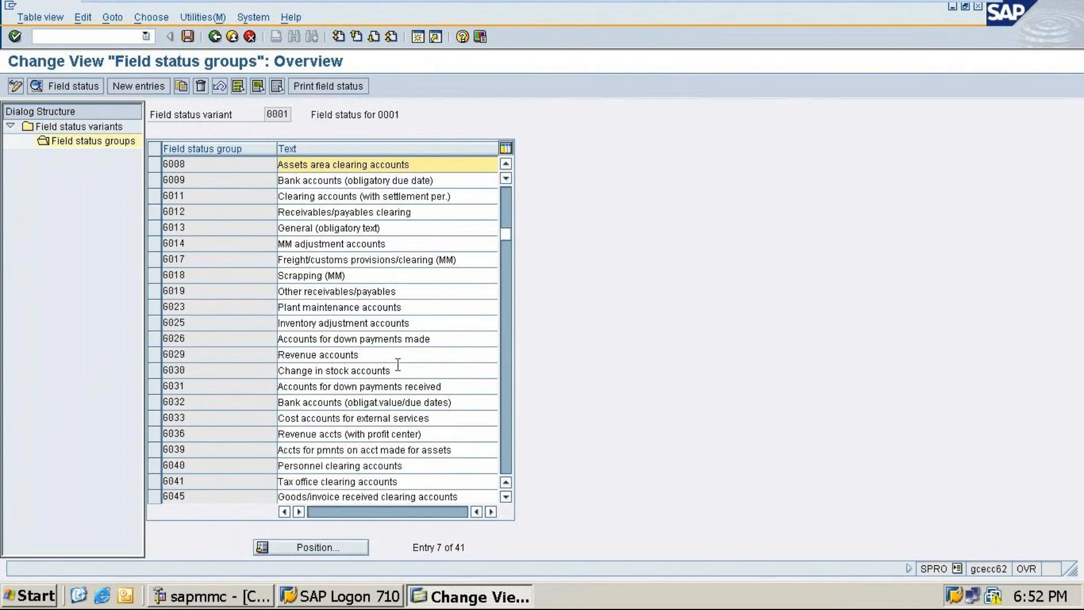
pyautogui.scroll(-1, 330, 362)
pyautogui.scroll(-5, 330, 361)
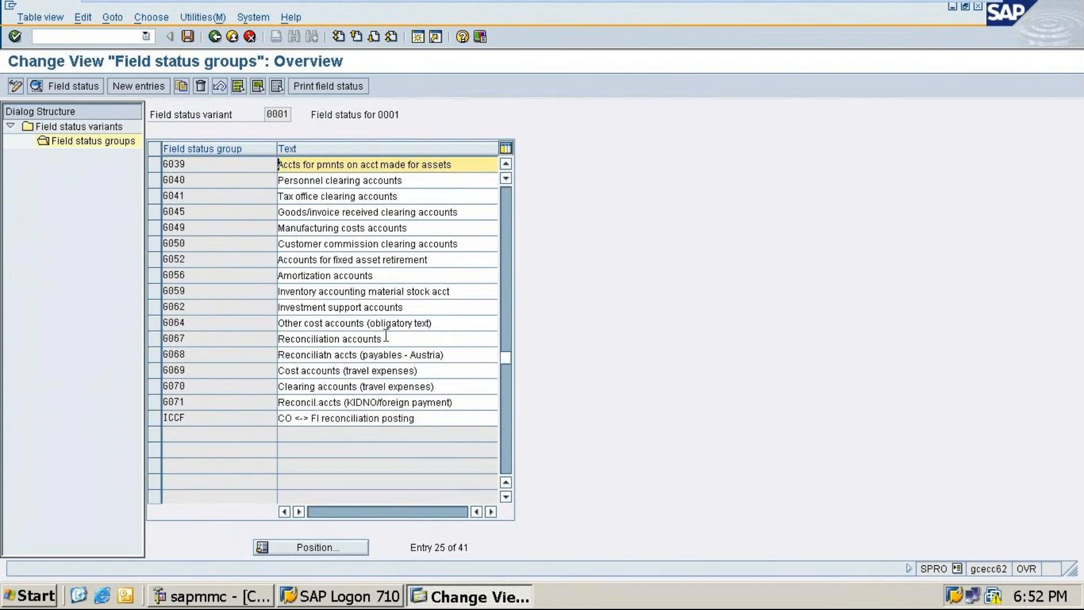
pyautogui.scroll(2, 386, 337)
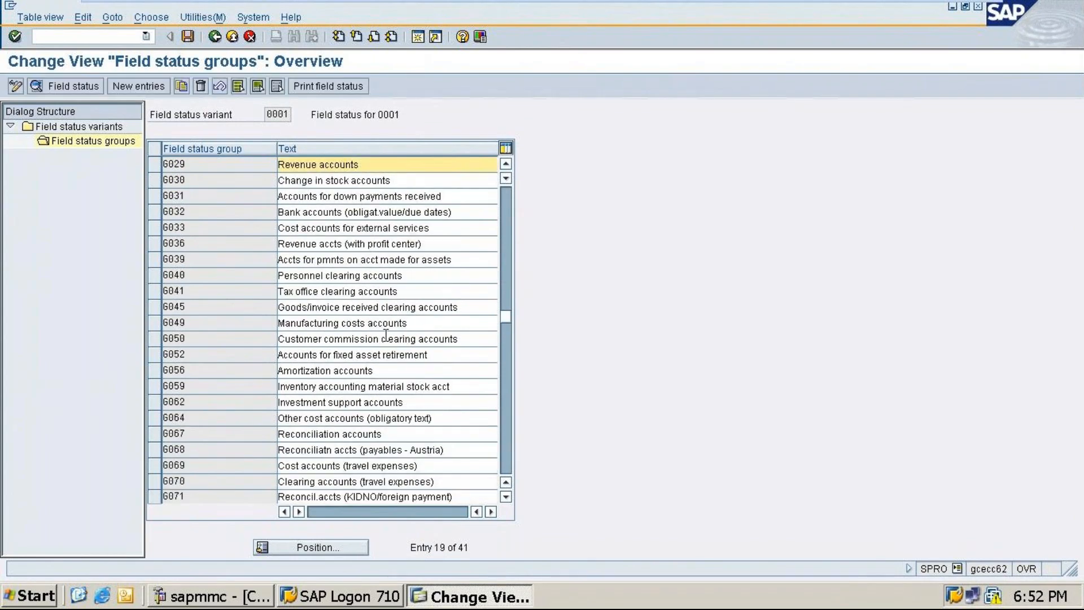
pyautogui.scroll(6, 386, 337)
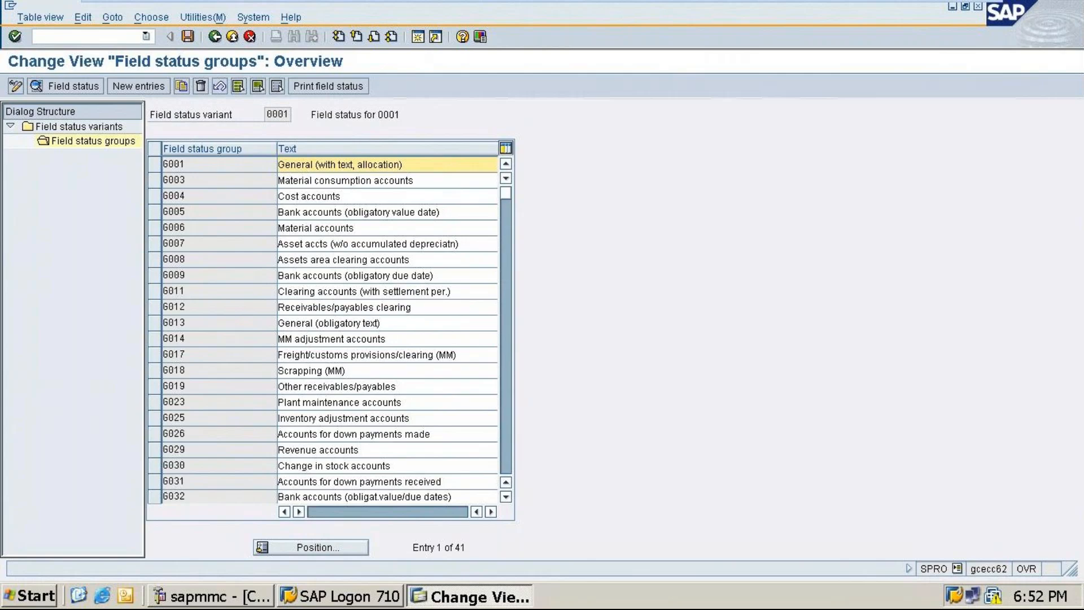
pyautogui.doubleClick(304, 339)
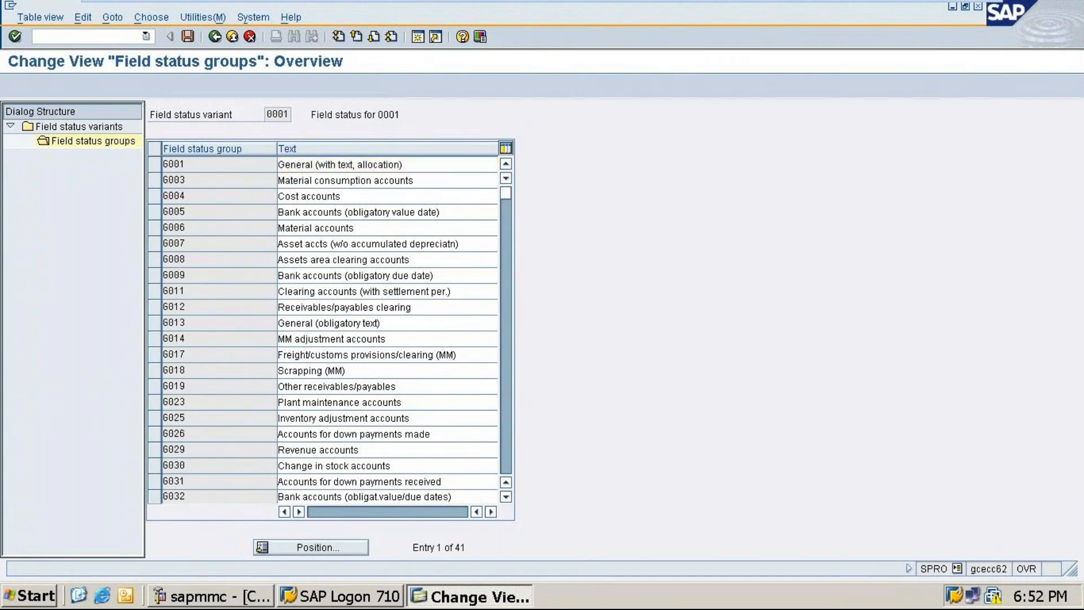
pyautogui.scroll(-5, 362, 228)
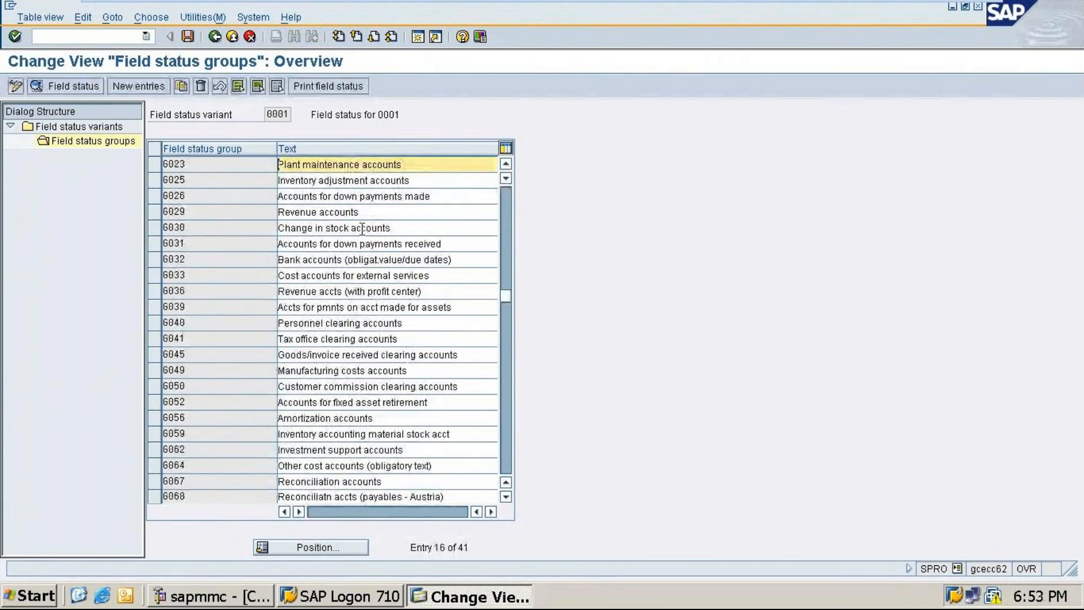
pyautogui.scroll(-4, 362, 229)
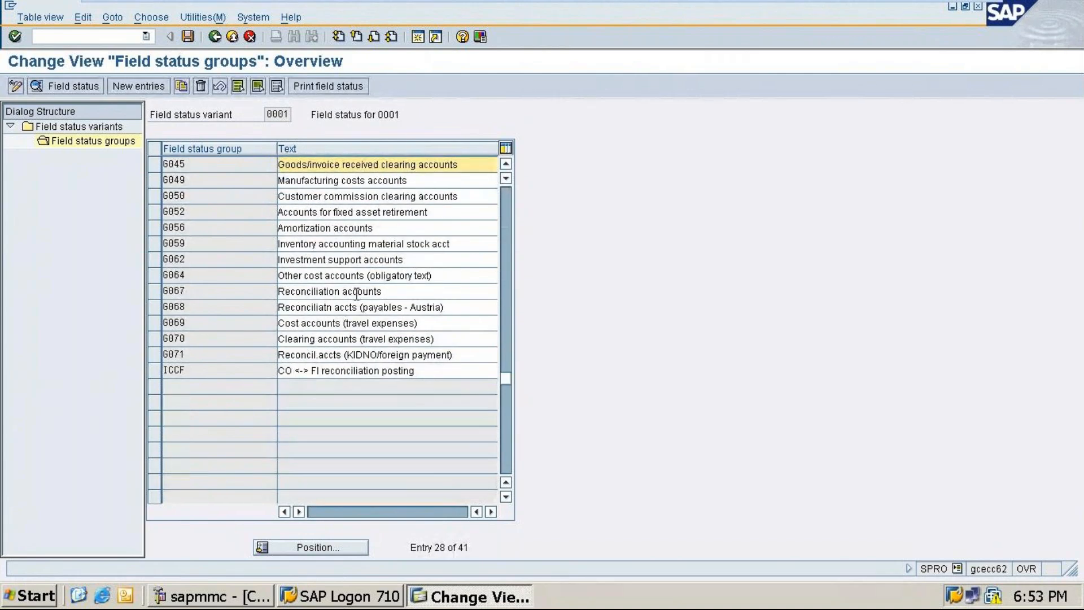
pyautogui.scroll(3, 372, 300)
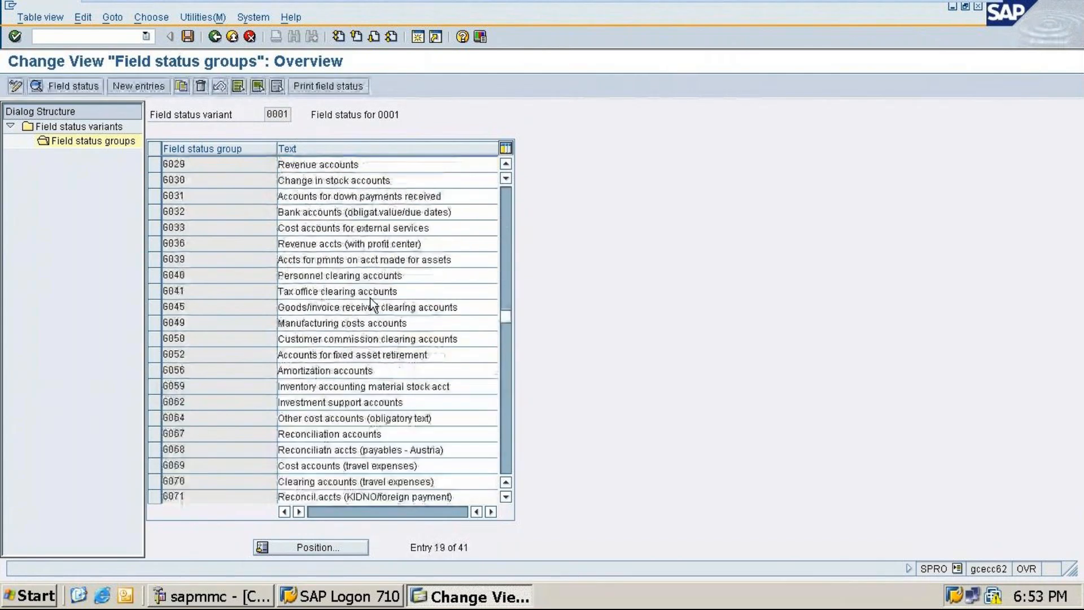
pyautogui.scroll(6, 372, 299)
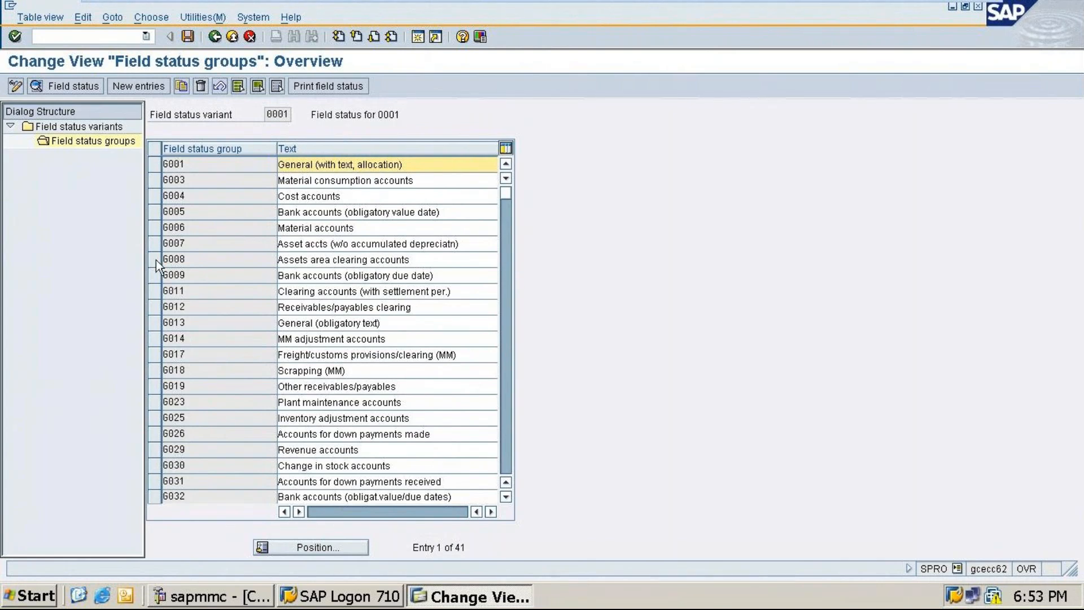
pyautogui.scroll(-3, 192, 200)
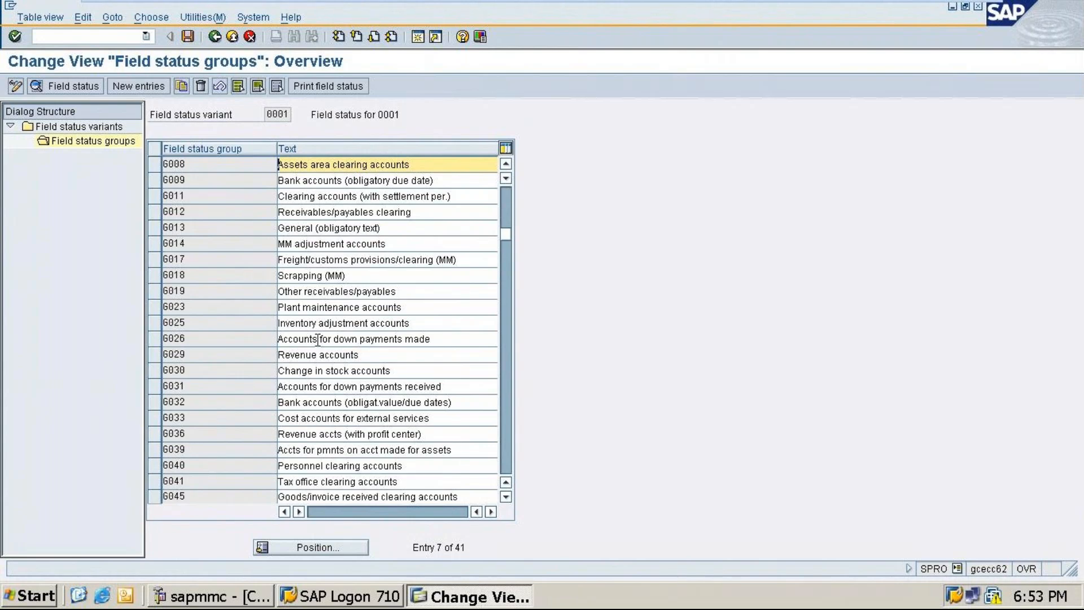
pyautogui.scroll(3, 318, 339)
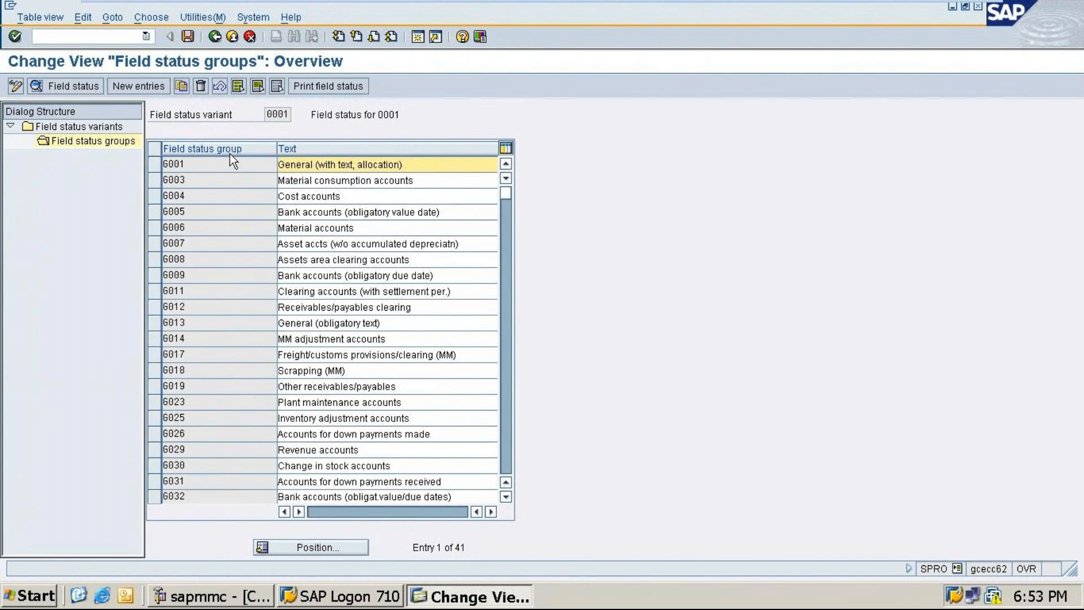
# - Switch to the GoTo Meeting window to check the participants, and return to the SAP virtual machine session
pyautogui.moveTo(865, 2)
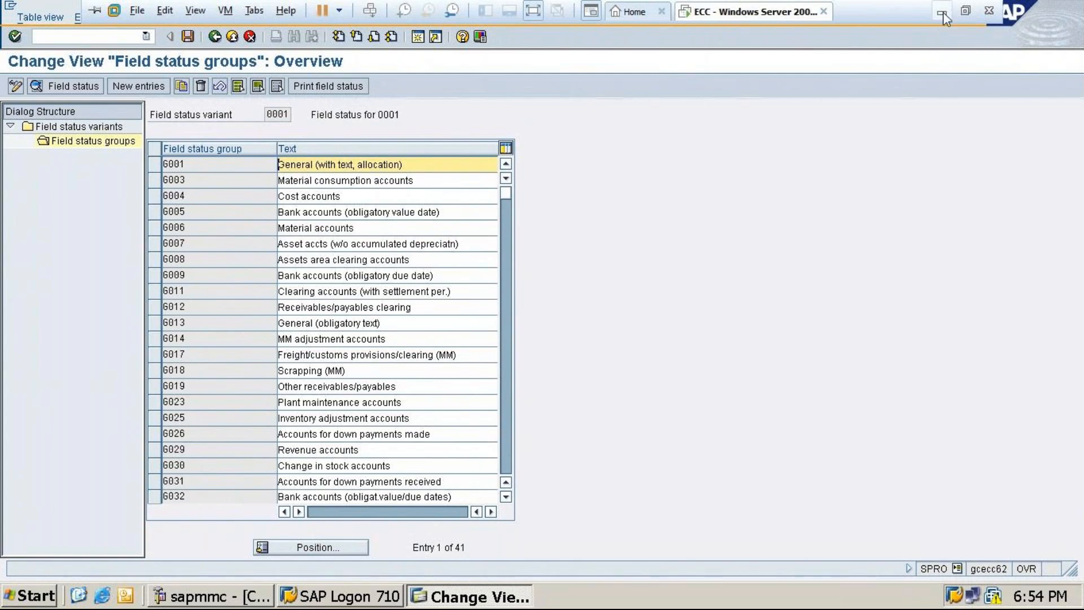
pyautogui.click(942, 13)
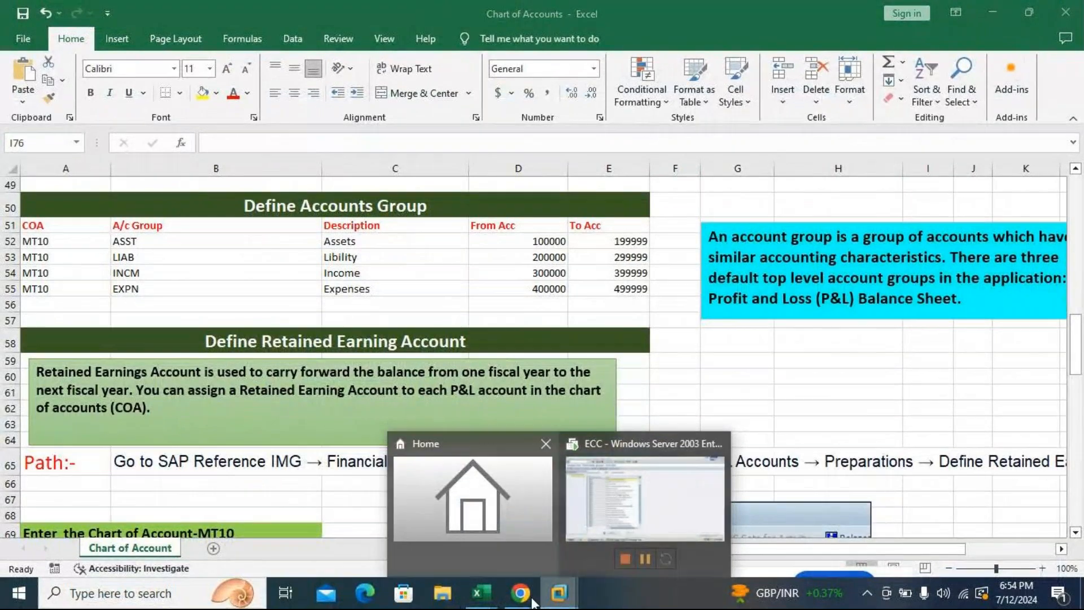
pyautogui.moveTo(533, 603)
pyautogui.click(633, 486)
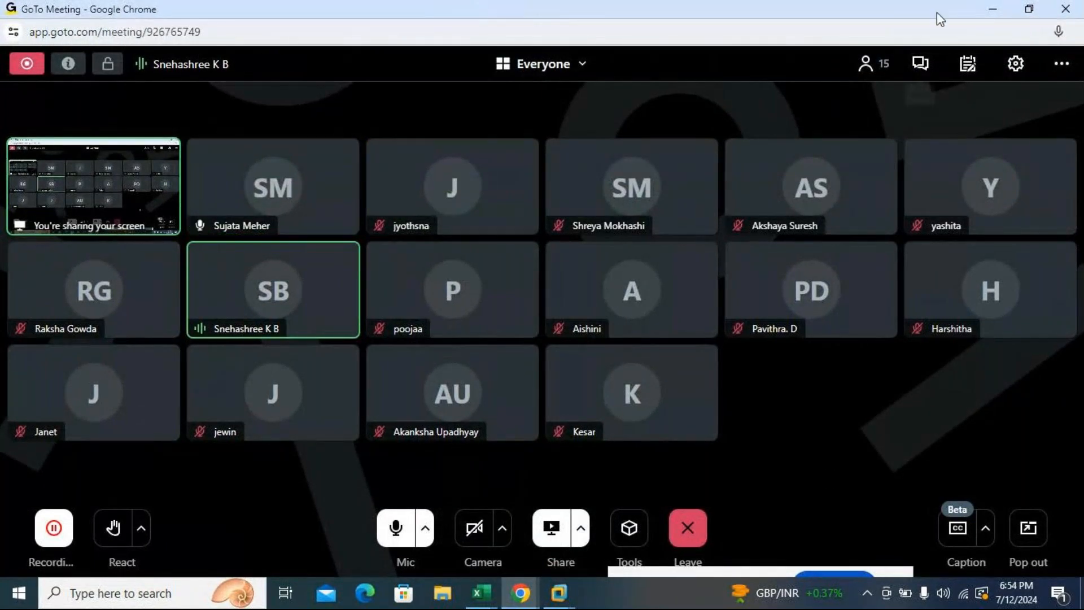
pyautogui.click(994, 10)
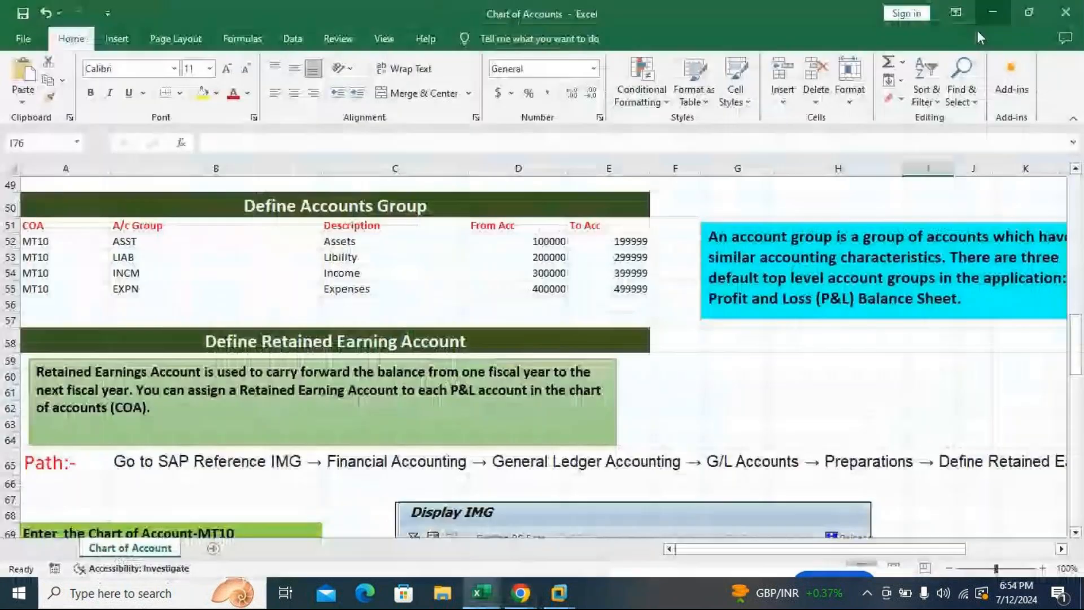
pyautogui.moveTo(559, 593)
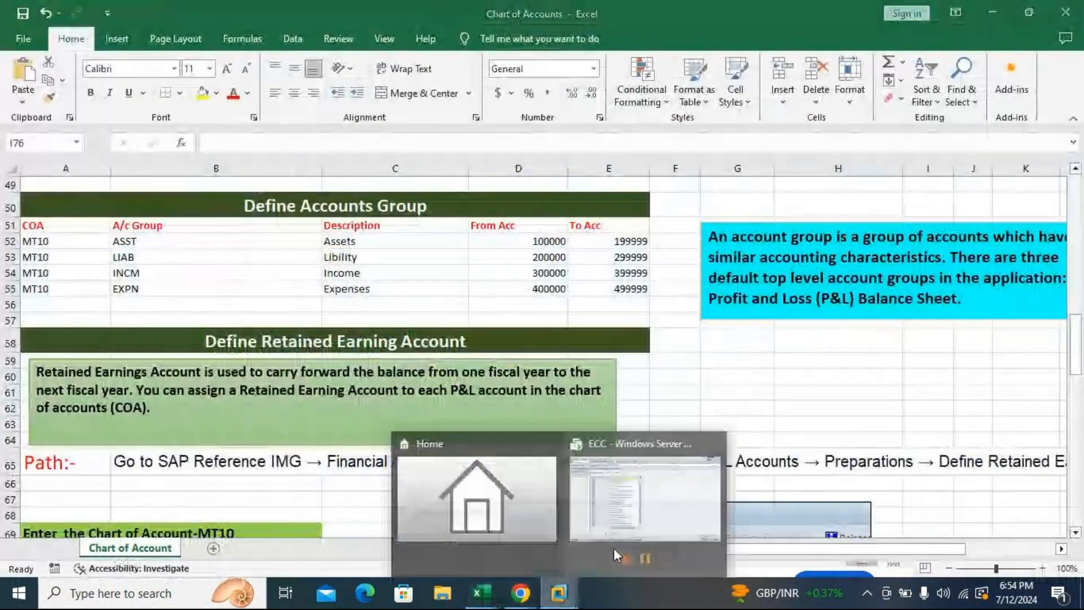
pyautogui.click(662, 513)
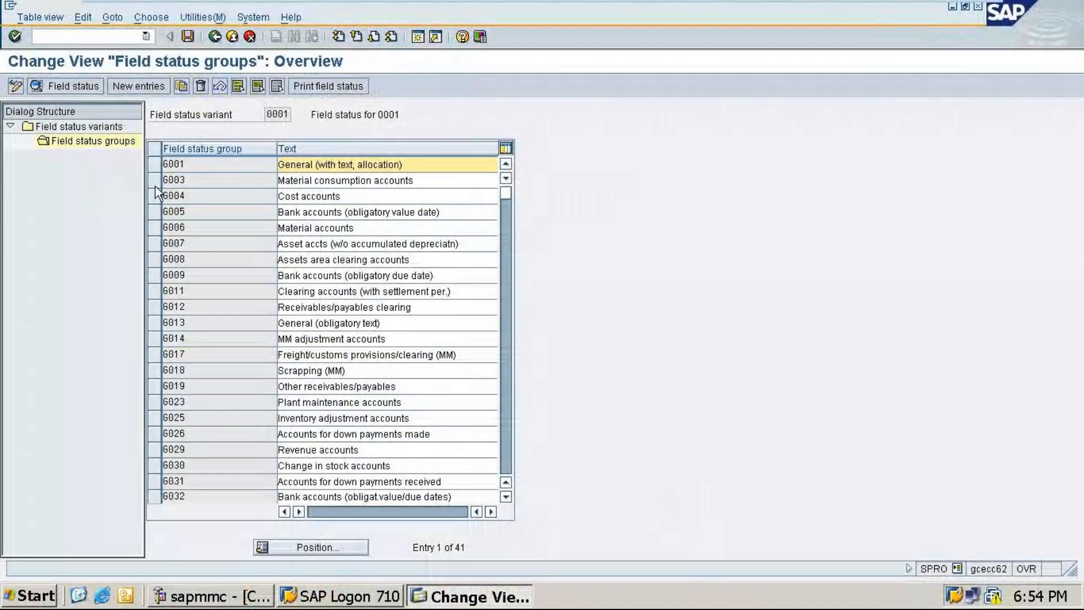
# - Go back to the IMG structure and look at the Standard Fields and Customer Fields nodes under Ledgers > Fields
pyautogui.click(215, 38)
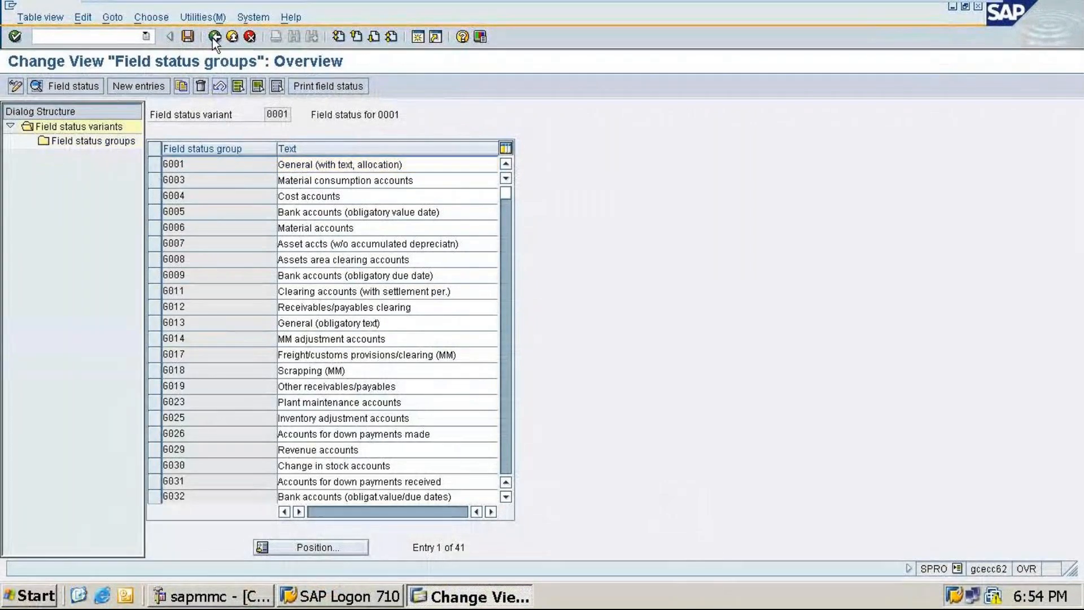
pyautogui.click(228, 37)
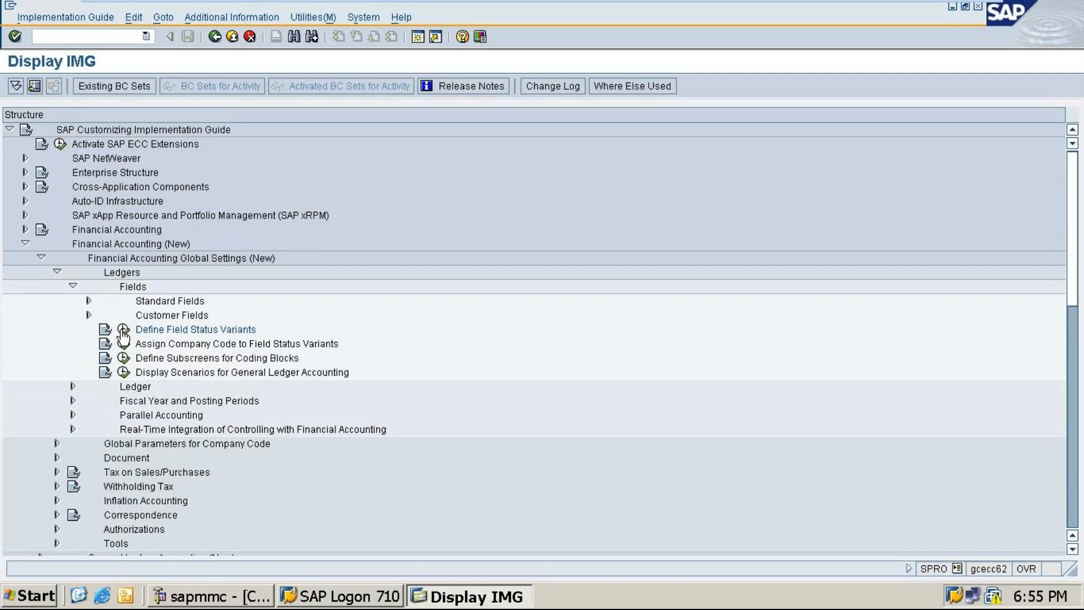
pyautogui.click(89, 301)
pyautogui.click(89, 301)
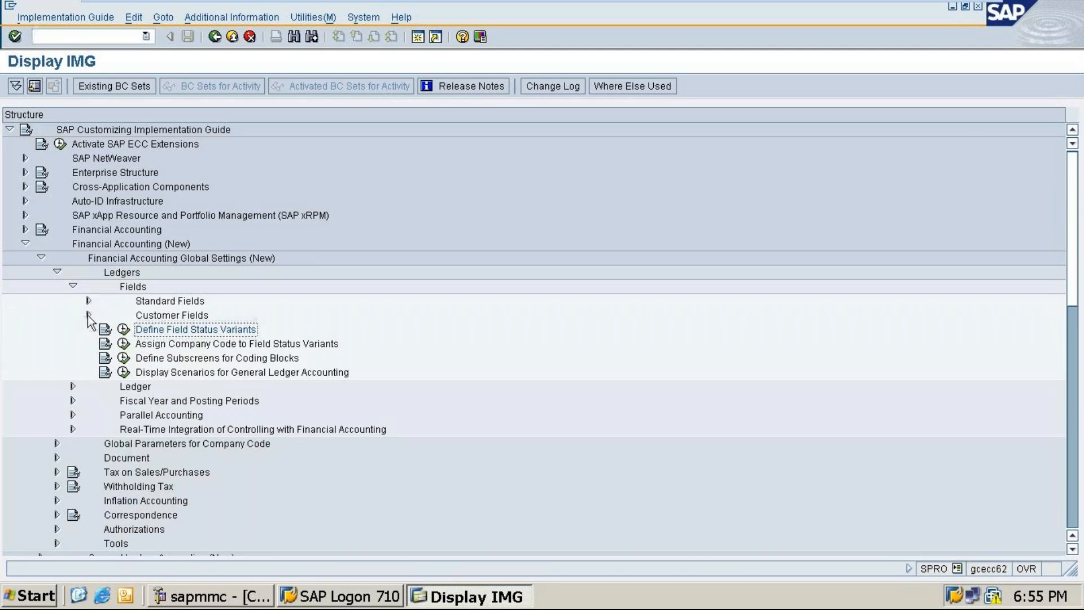
pyautogui.click(89, 315)
pyautogui.click(88, 316)
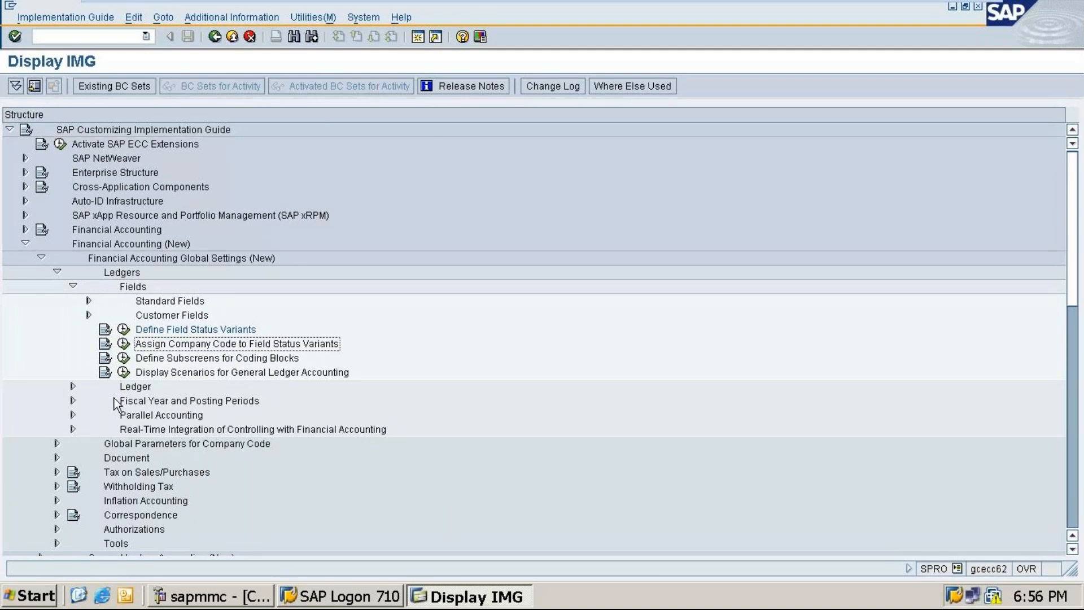
# - In Define Field Status Variants, copy variant 0001 and set the copy's variant key to SM28
pyautogui.click(123, 331)
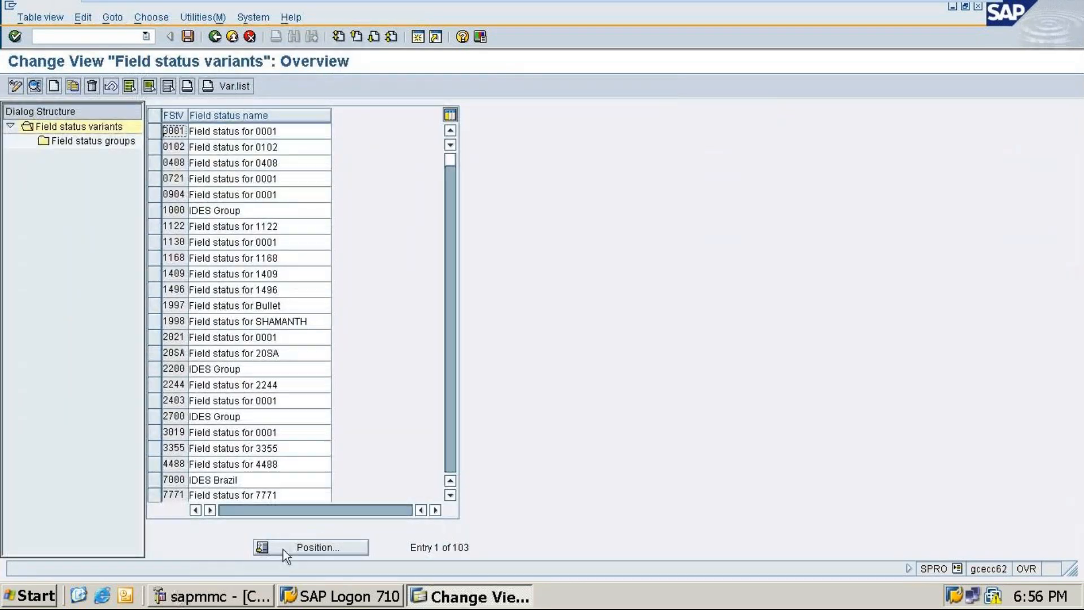
pyautogui.click(158, 130)
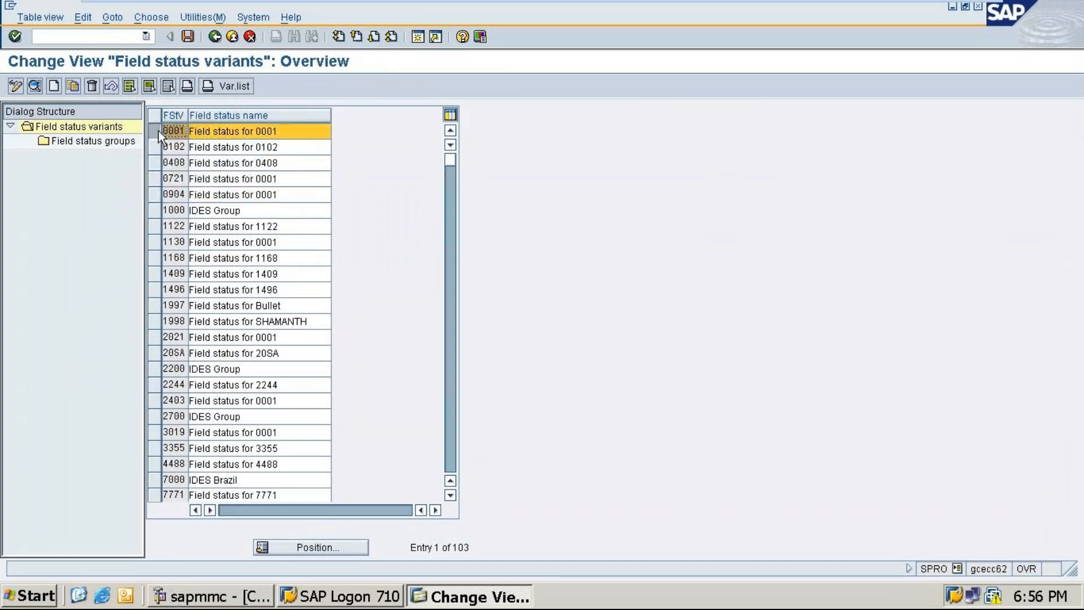
pyautogui.click(75, 84)
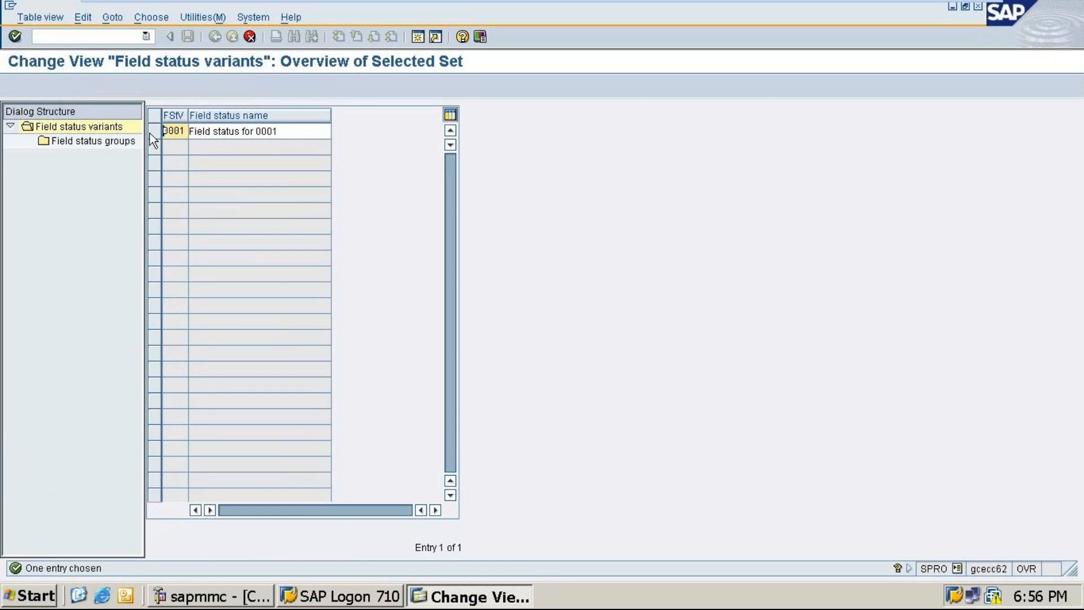
pyautogui.click(182, 131)
pyautogui.press('BackSpace')
pyautogui.press('BackSpace')
pyautogui.press('BackSpace')
pyautogui.press('BackSpace')
pyautogui.write('su')
pyautogui.press('BackSpace')
pyautogui.write('m28')
pyautogui.click(174, 135)
pyautogui.press('BackSpace')
pyautogui.press('BackSpace')
pyautogui.write('SM28')
# - Change the copied variant's field status name to "Field status for SM28"
pyautogui.click(281, 131)
pyautogui.press('BackSpace')
pyautogui.press('BackSpace')
pyautogui.press('BackSpace')
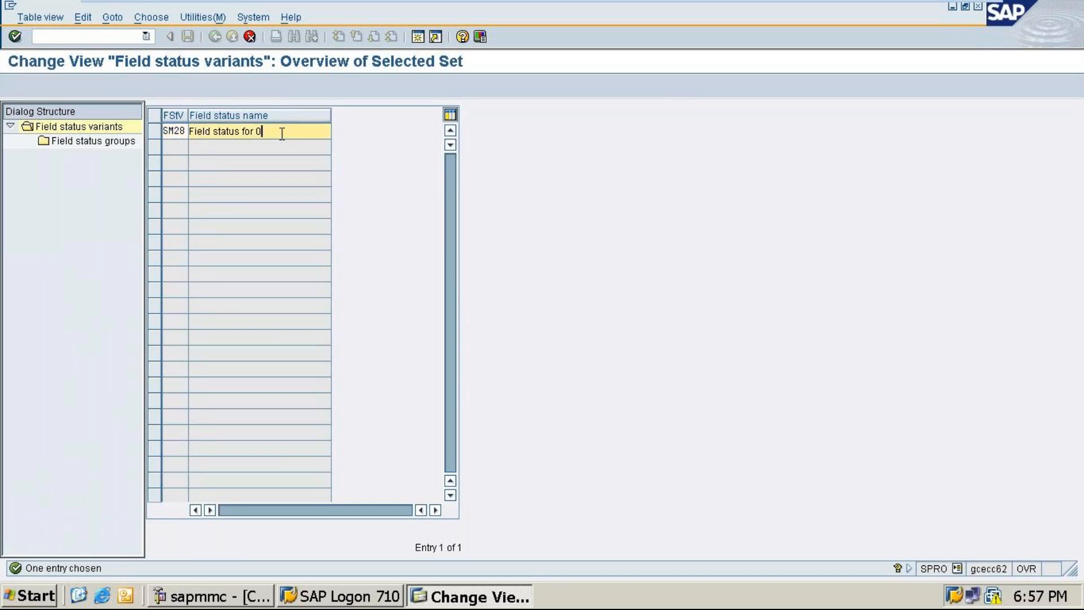
pyautogui.press('BackSpace')
pyautogui.write('SM28')
# - Copy variant SM28 with all dependent entries and save it to the proposed customizing request
pyautogui.click(1083, 328)
pyautogui.press('Return')
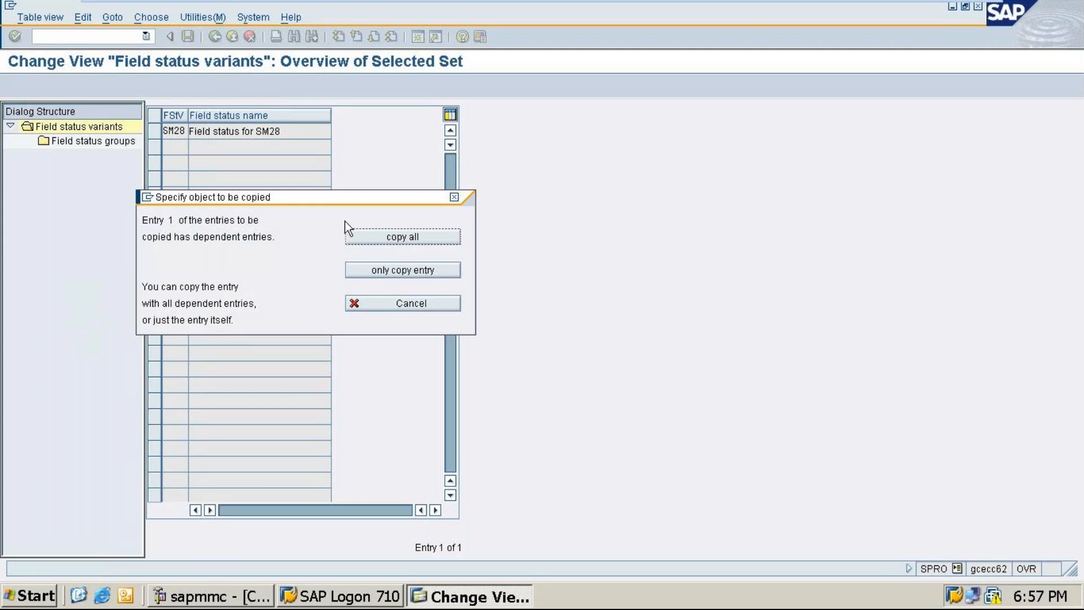
pyautogui.click(394, 236)
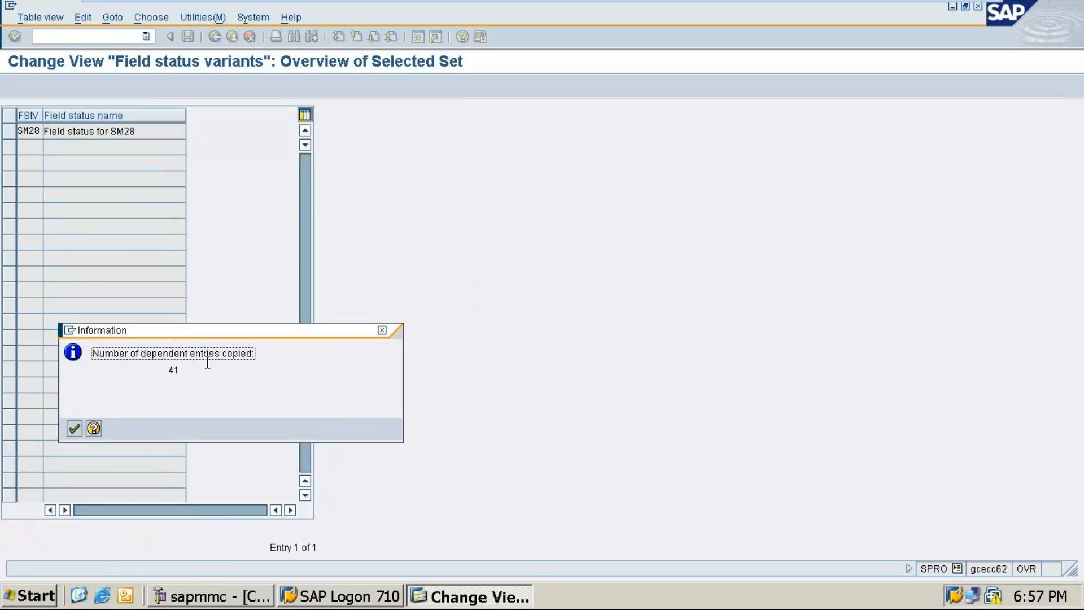
pyautogui.click(72, 431)
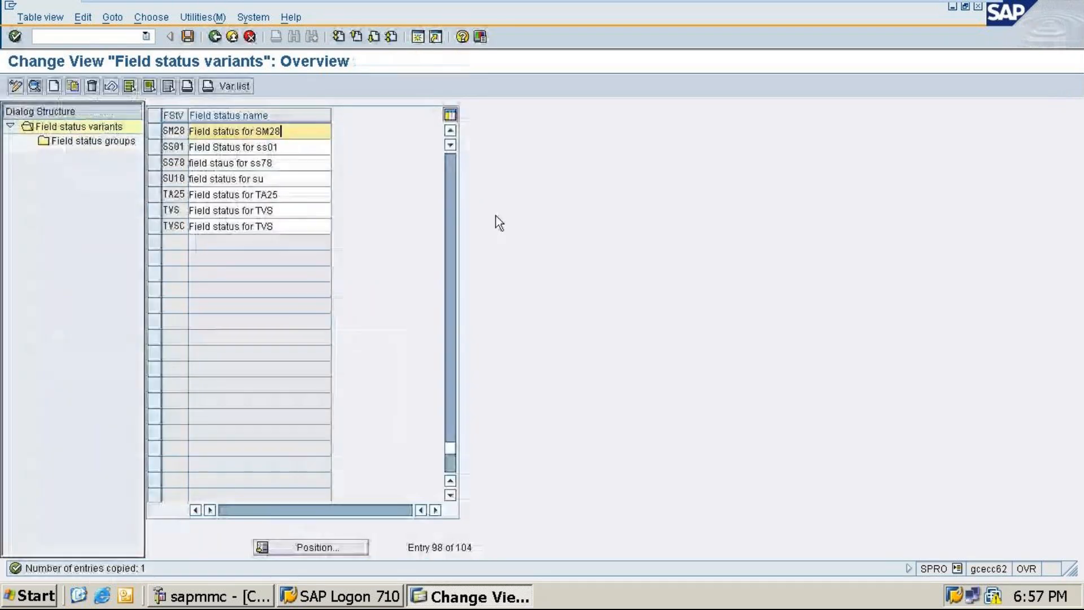
pyautogui.click(188, 36)
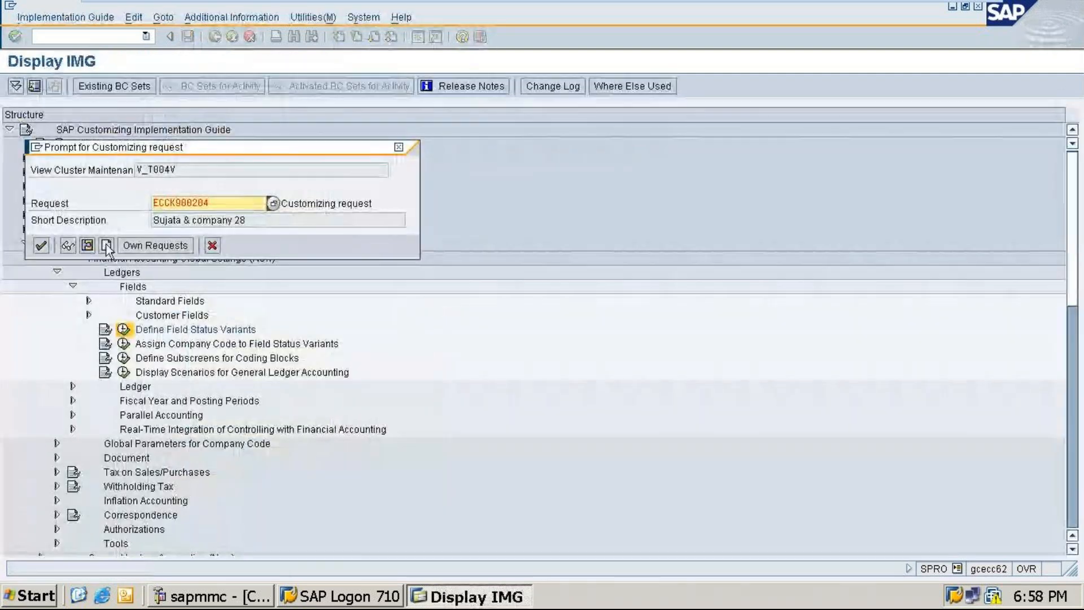
pyautogui.click(40, 245)
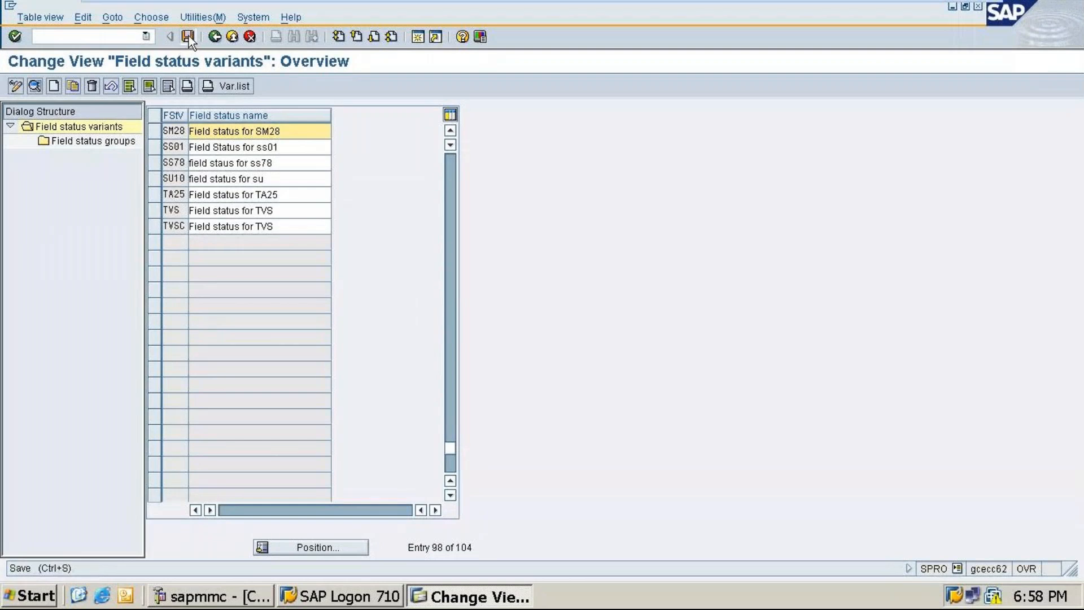
# - Open Assign Company Code to Field Status Variants from the IMG structure and position the list at company code SM28
pyautogui.click(215, 36)
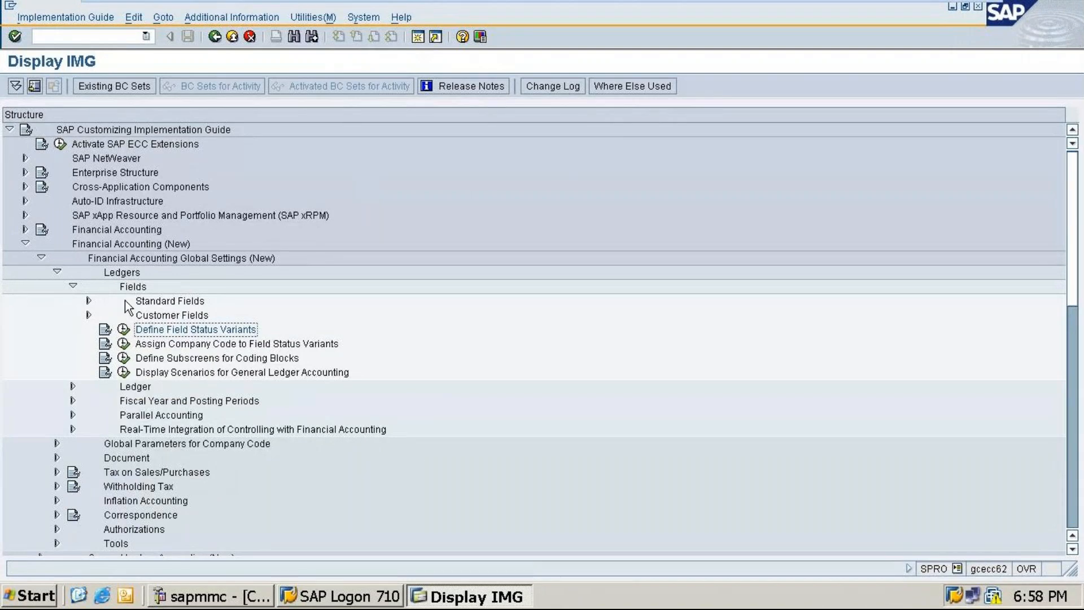
pyautogui.click(123, 344)
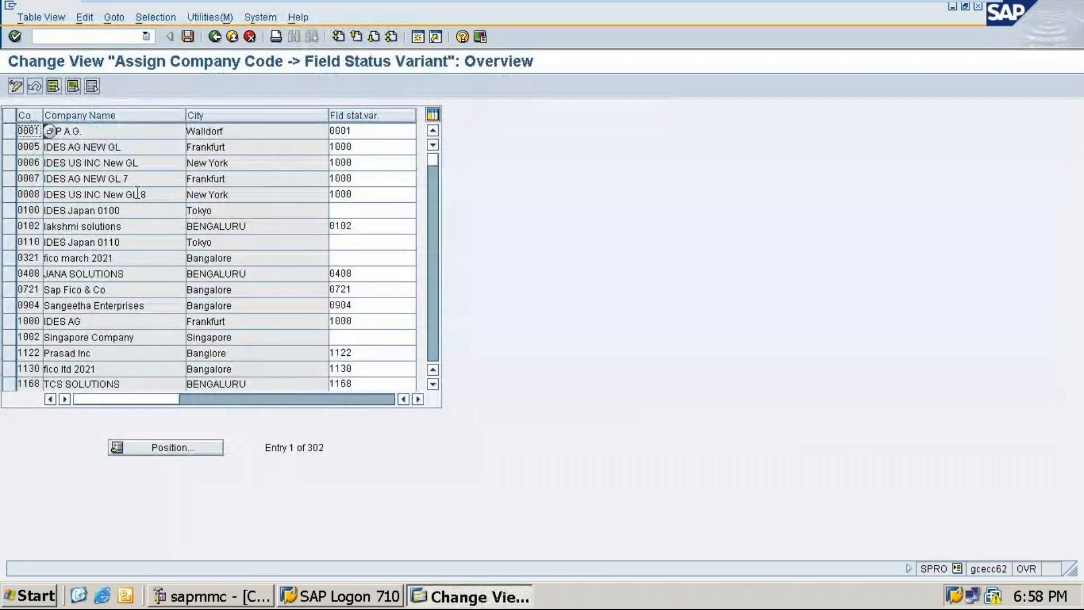
pyautogui.click(161, 448)
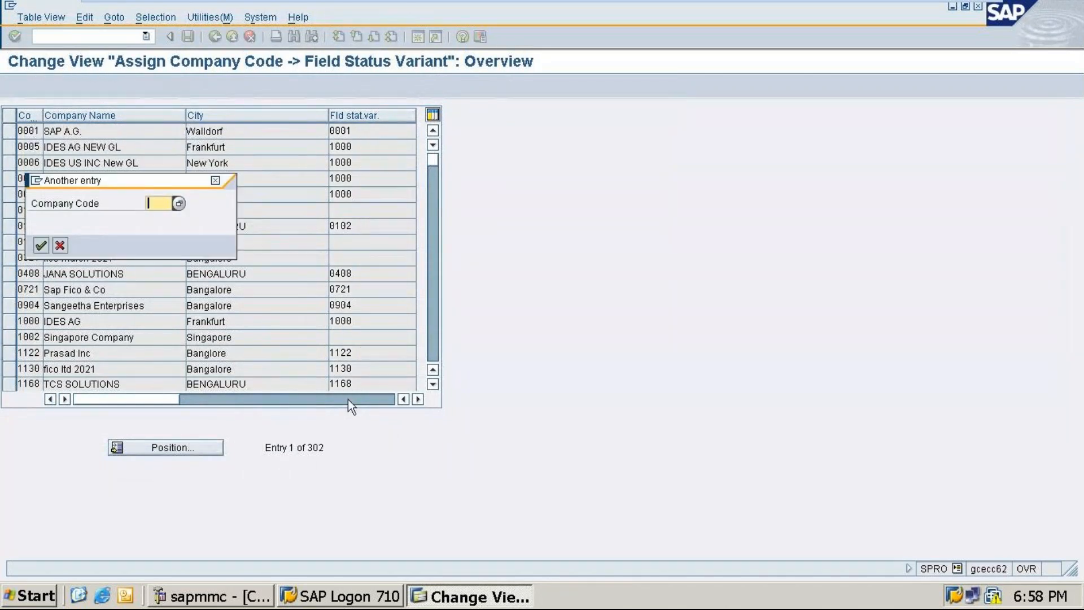
pyautogui.write('S')
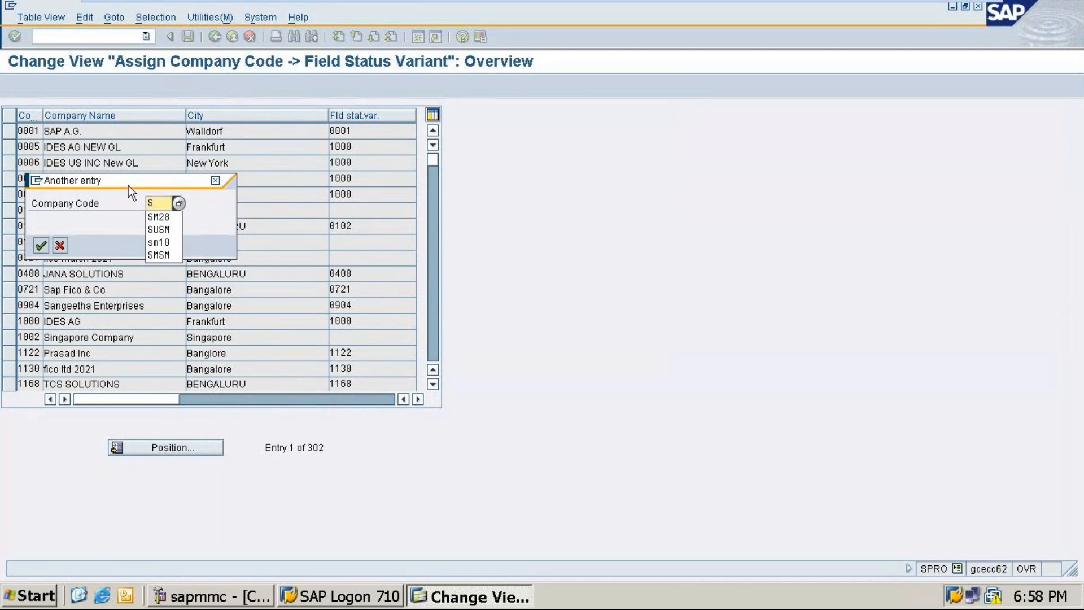
pyautogui.click(160, 220)
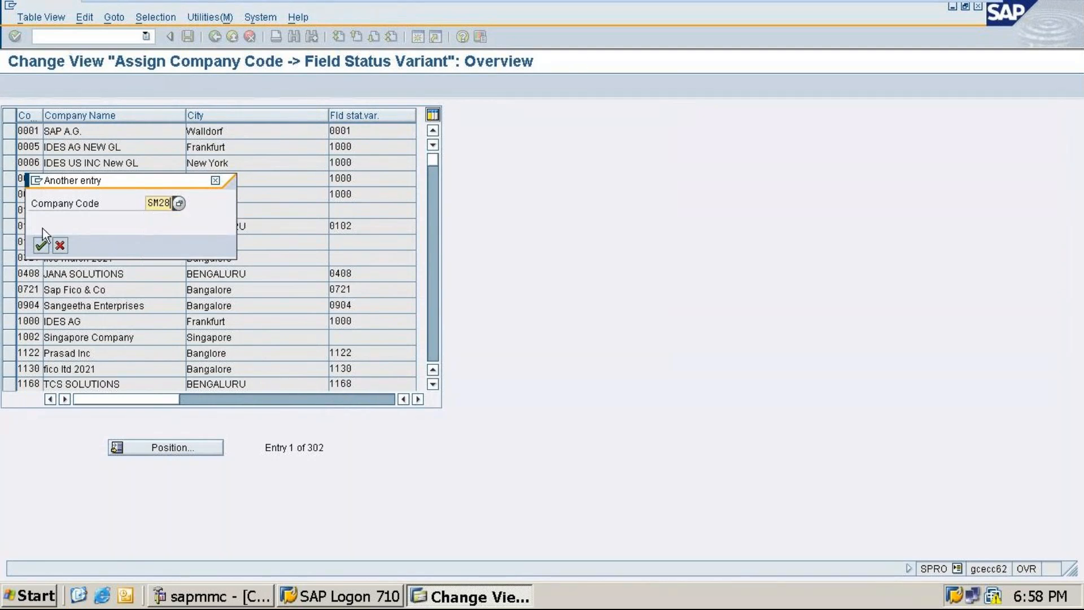
pyautogui.click(42, 245)
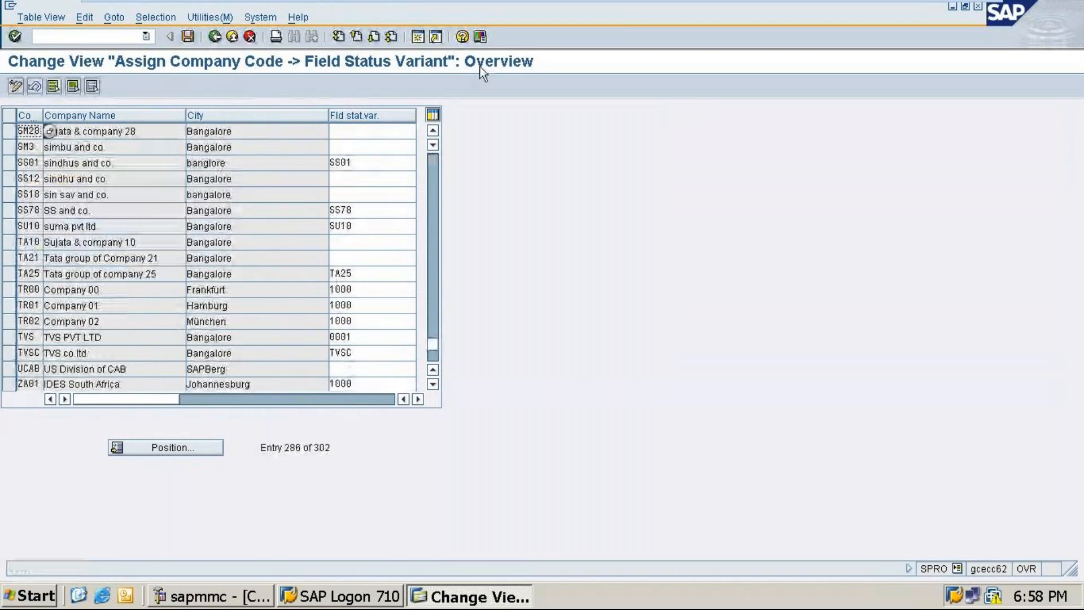
# - Assign field status variant SM28 to company code SM28, save it to the proposed customizing request, and return to the IMG structure
pyautogui.doubleClick(352, 130)
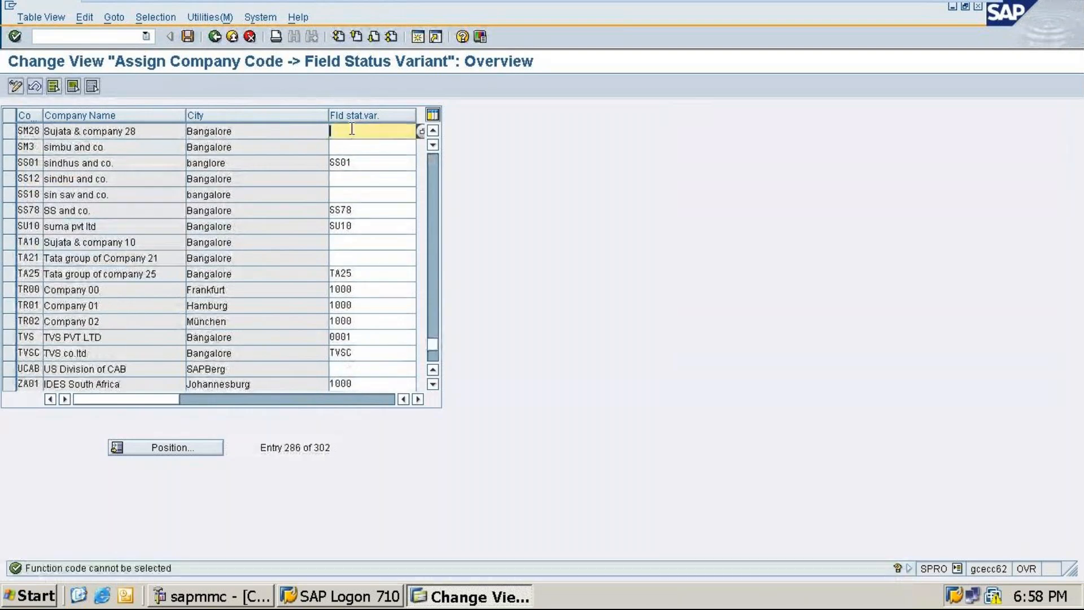
pyautogui.write('SM28')
pyautogui.click(188, 37)
pyautogui.click(41, 245)
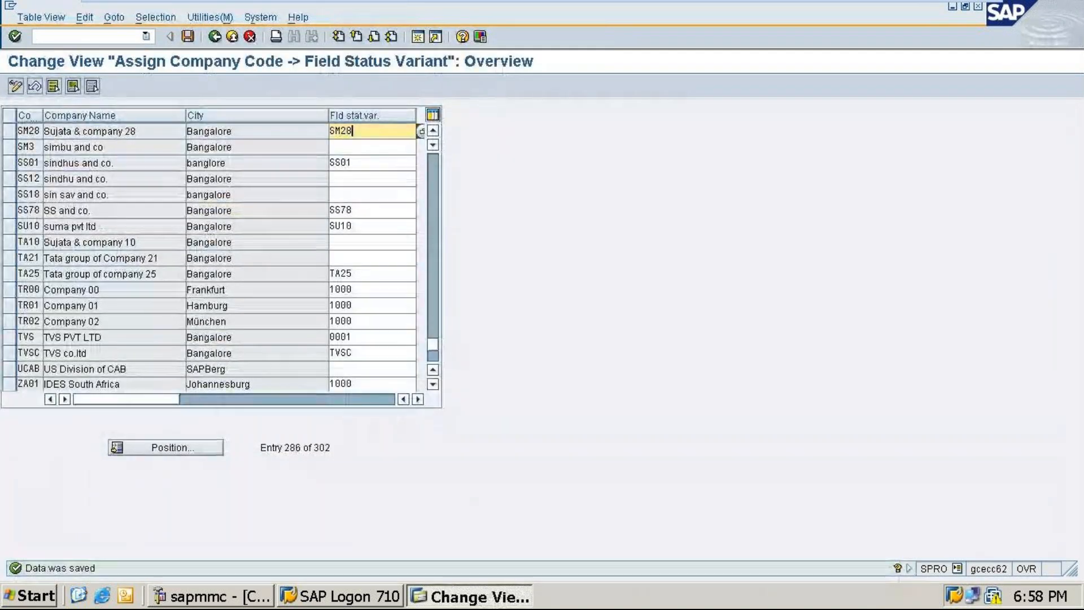
pyautogui.click(186, 38)
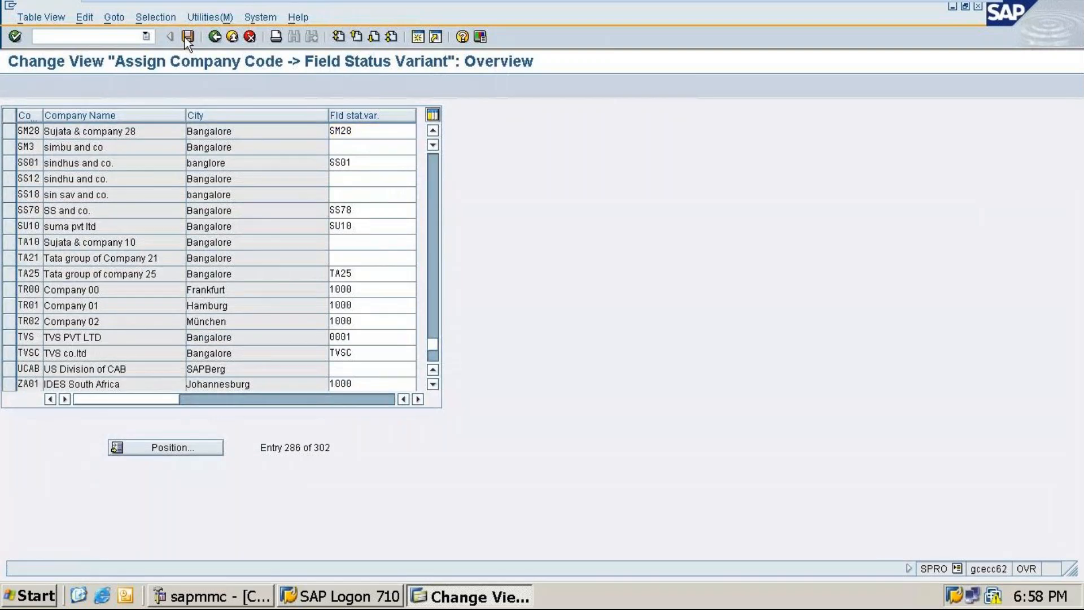
pyautogui.click(215, 36)
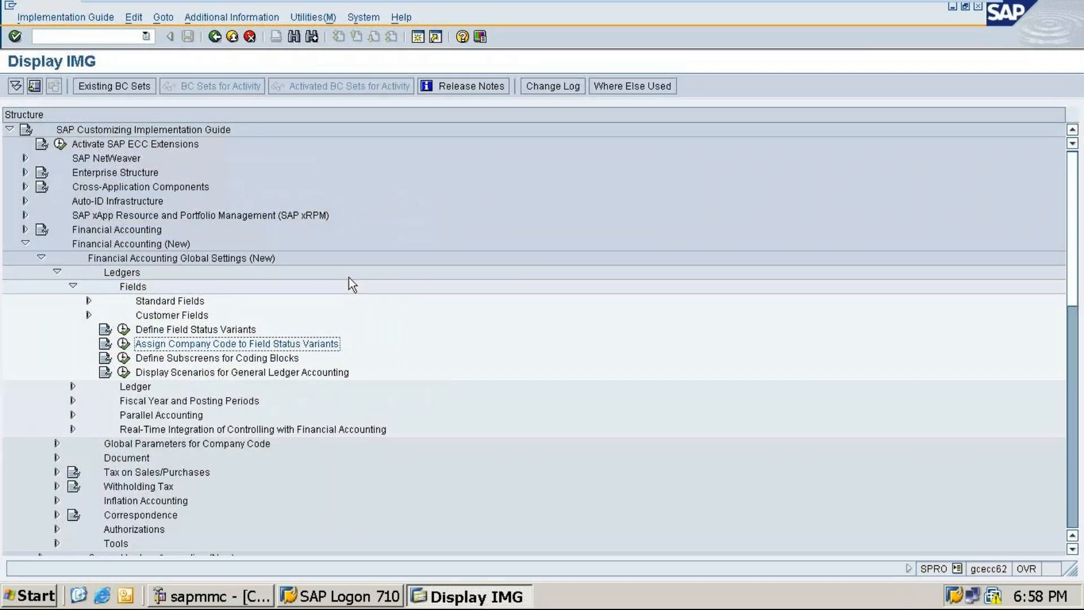
# - Switch to the Chart of Accounts workbook in Excel and look through the notes down to the end of the Fiscal Year Variant section
pyautogui.moveTo(745, 1)
pyautogui.click(942, 8)
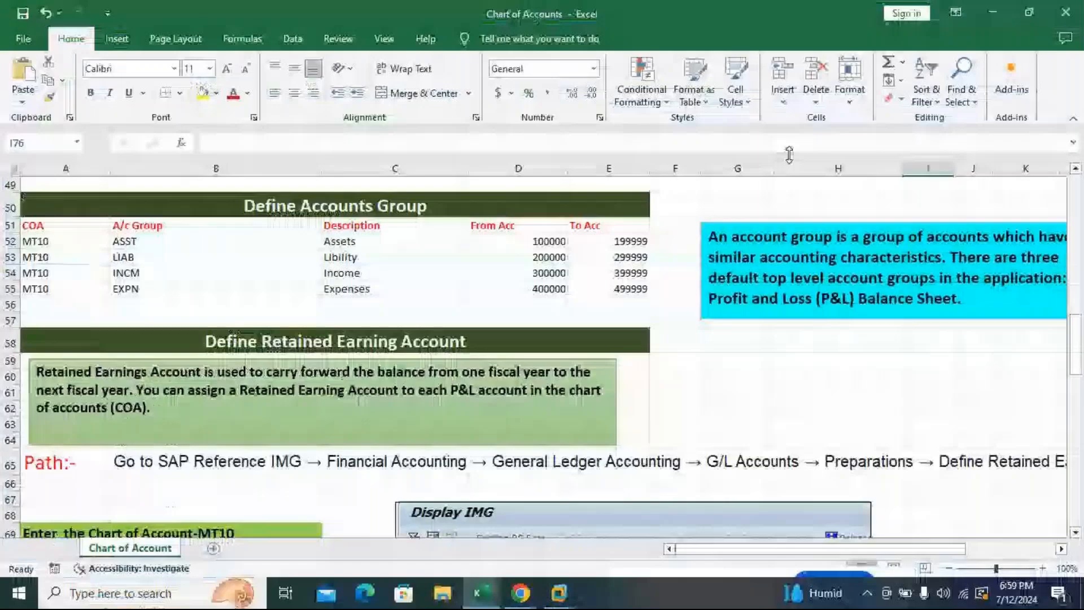
pyautogui.scroll(-9, 691, 327)
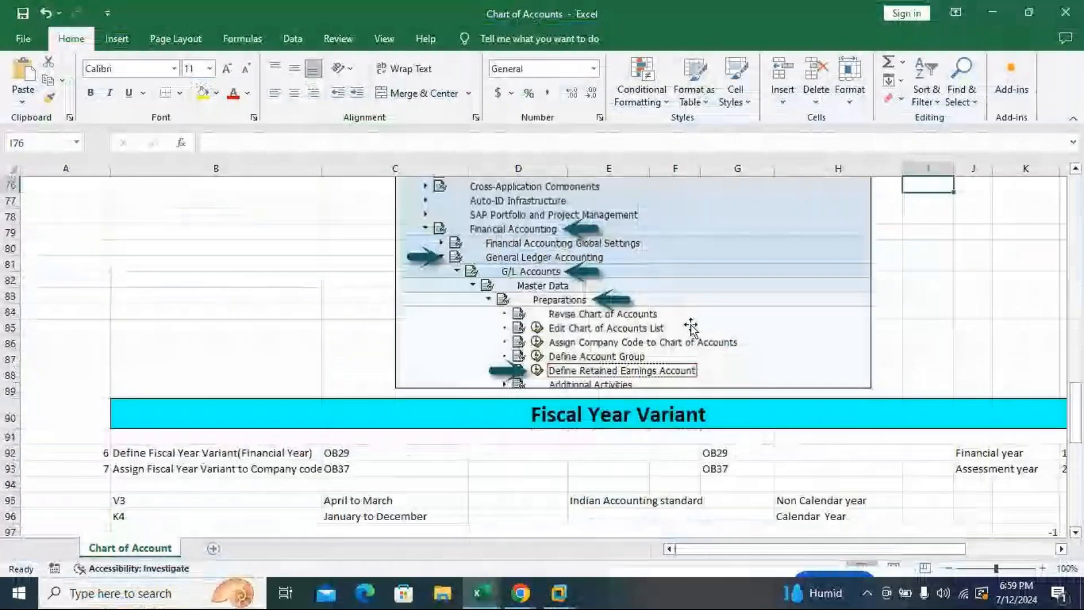
pyautogui.scroll(-5, 691, 327)
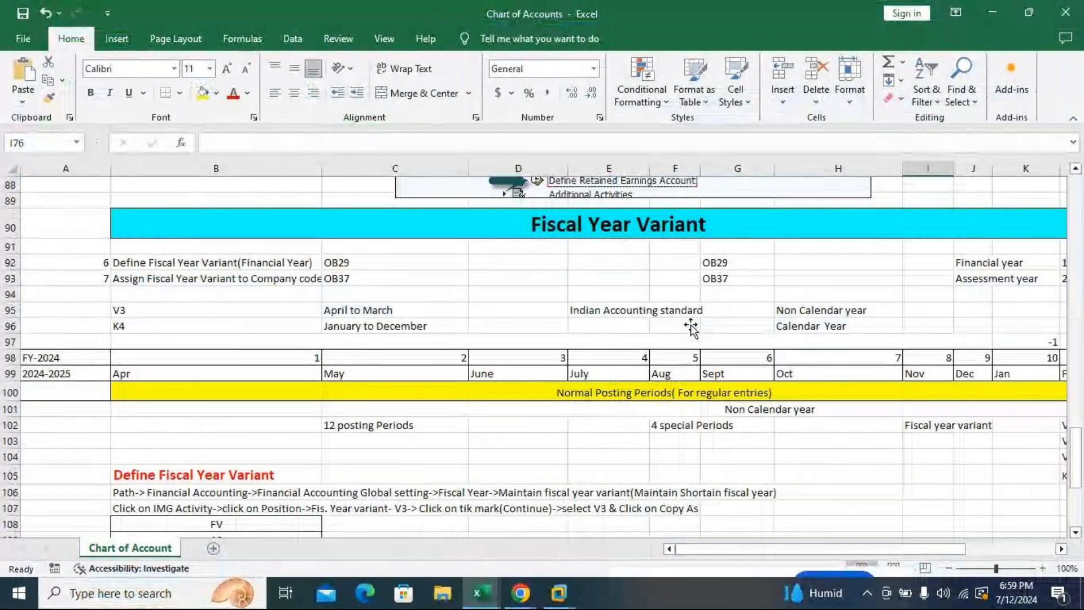
pyautogui.scroll(-10, 691, 328)
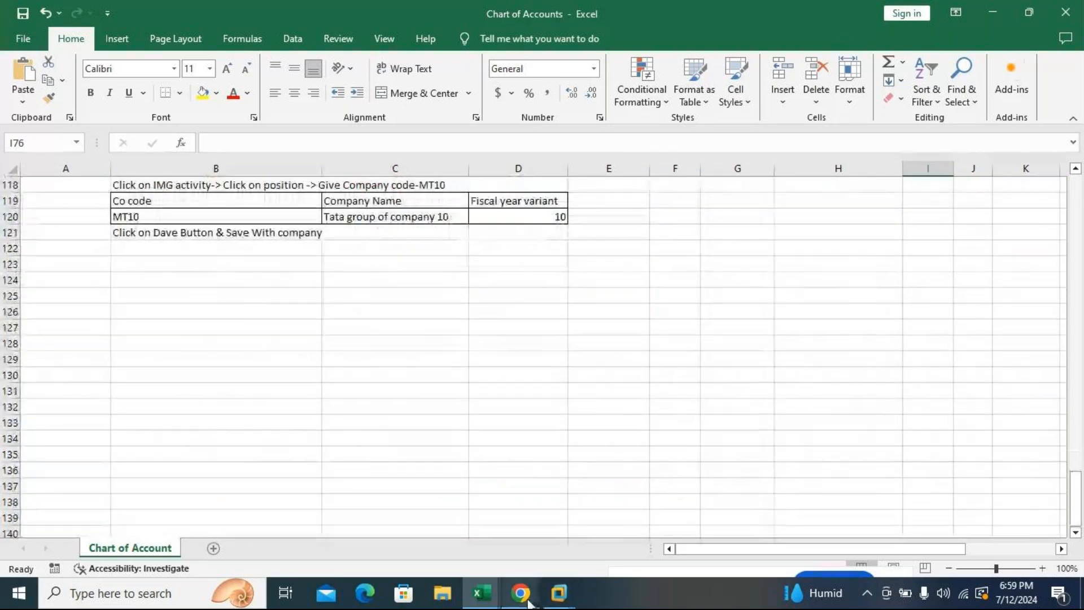
pyautogui.moveTo(521, 593)
pyautogui.click(590, 557)
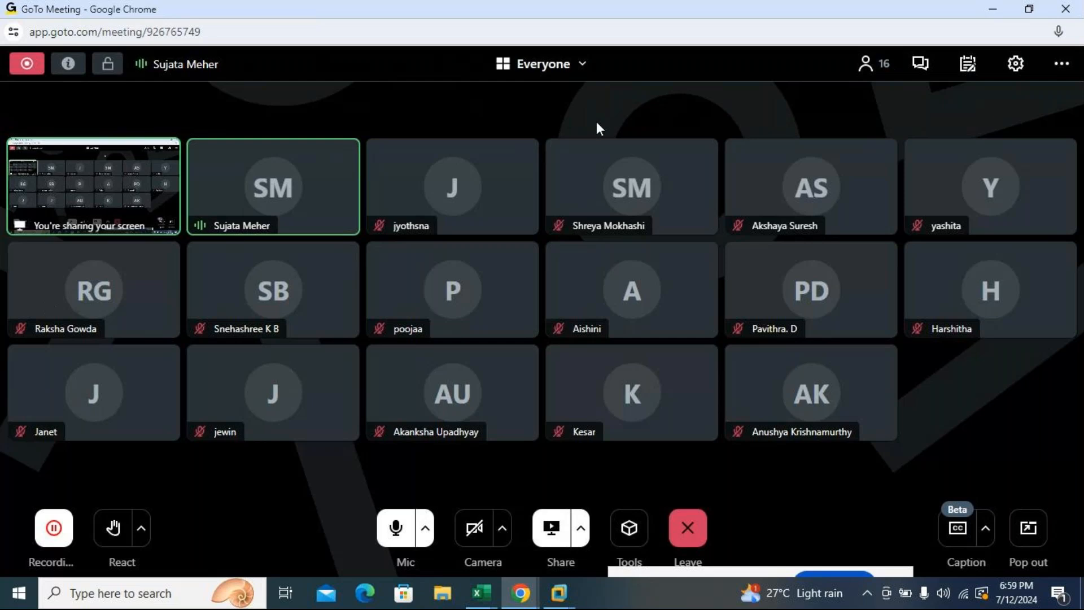
pyautogui.moveTo(587, 163)
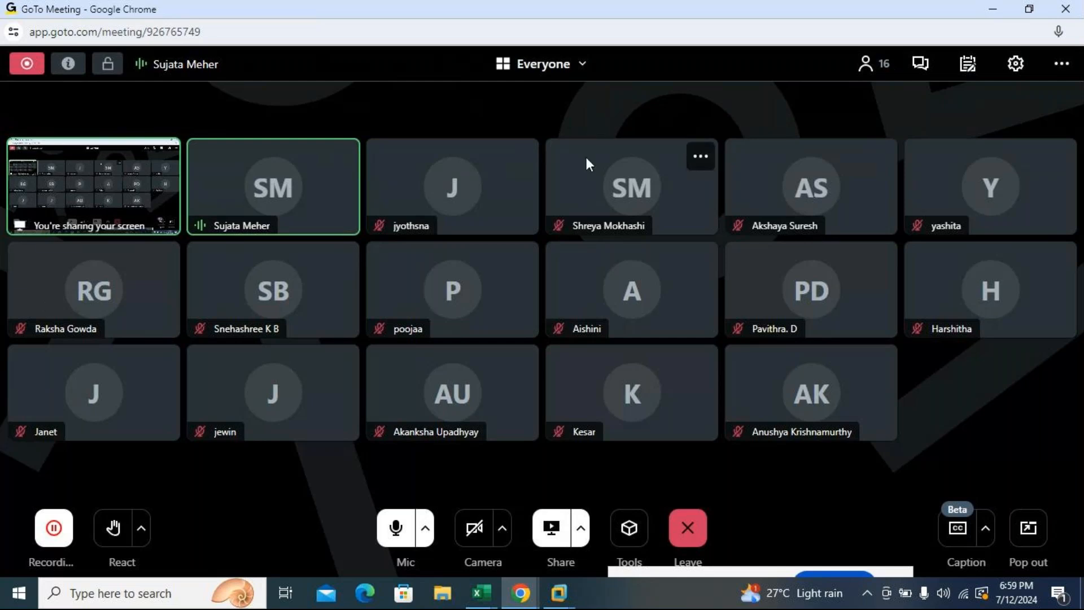
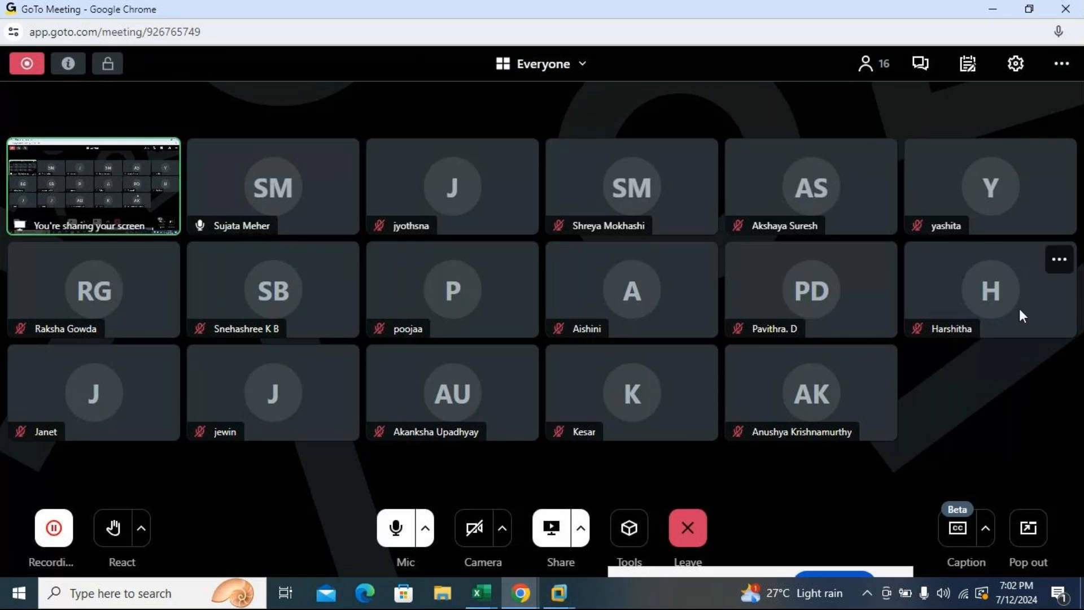
pyautogui.click(997, 10)
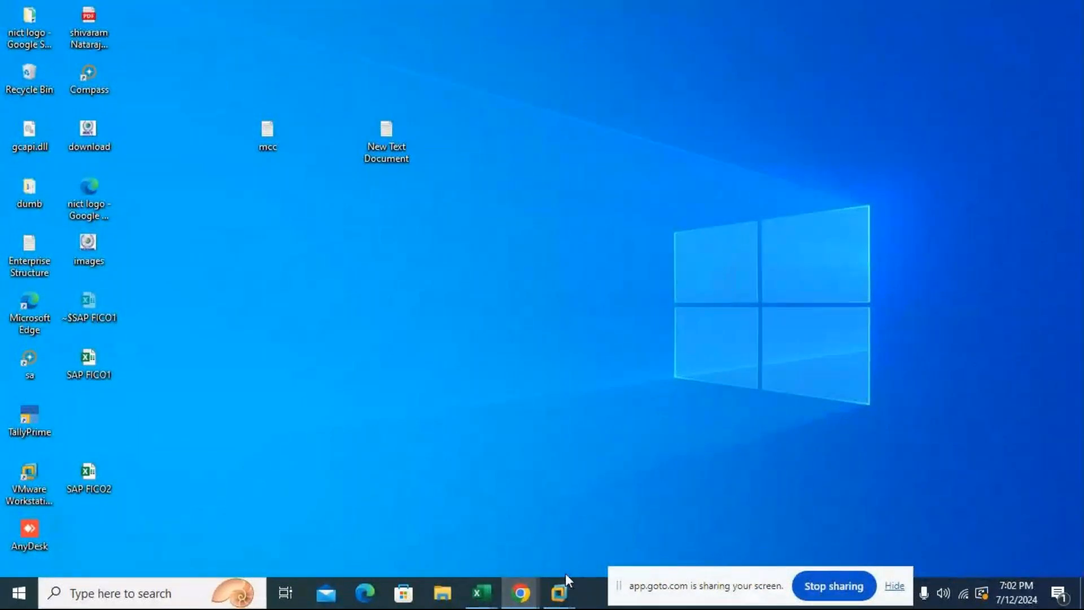
pyautogui.click(518, 591)
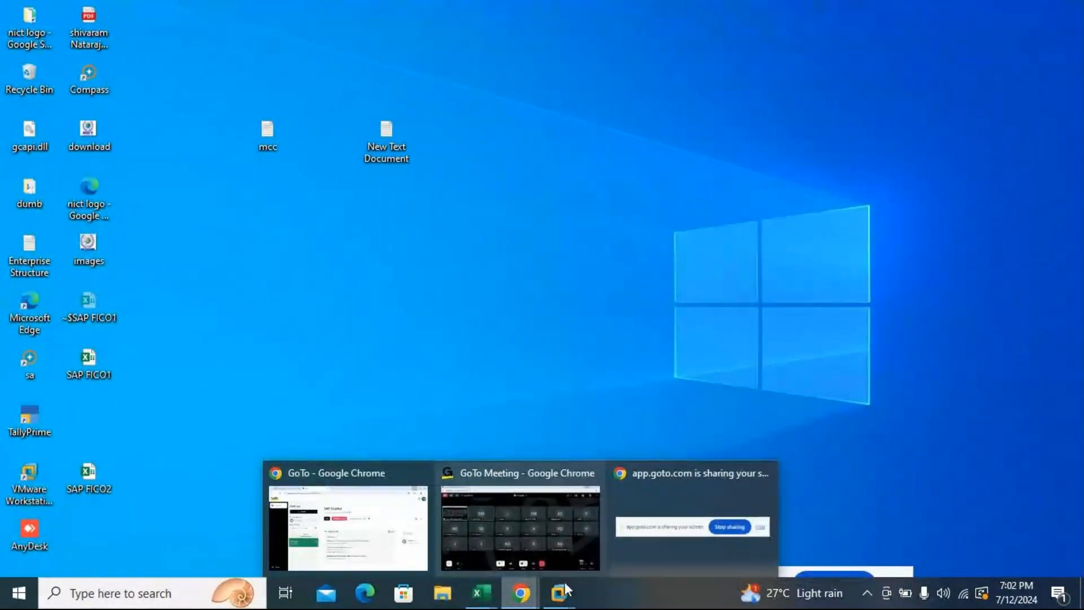
# - Switch to the Chart of Accounts workbook in Excel and examine the transaction code list and the account group table at its beginning
pyautogui.click(484, 594)
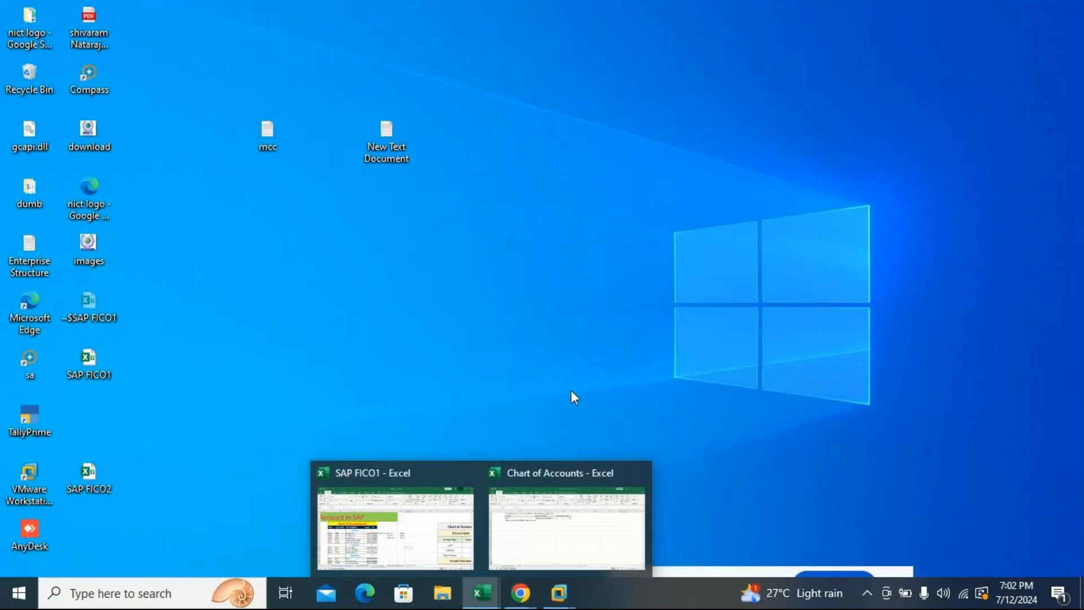
pyautogui.click(557, 523)
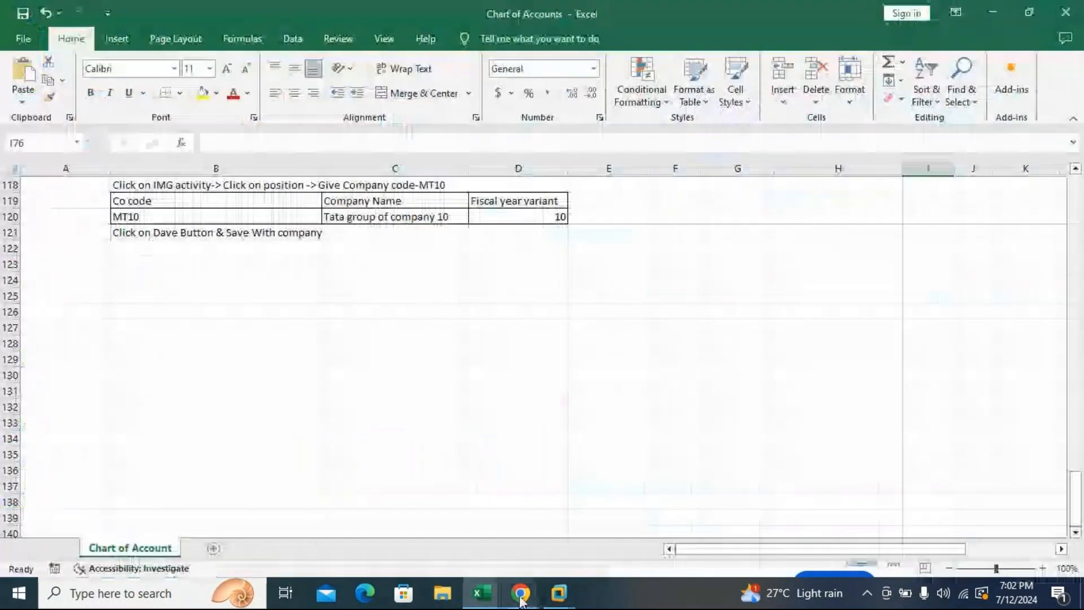
pyautogui.click(746, 327)
pyautogui.scroll(2, 691, 404)
pyautogui.scroll(7, 691, 404)
pyautogui.scroll(20, 691, 405)
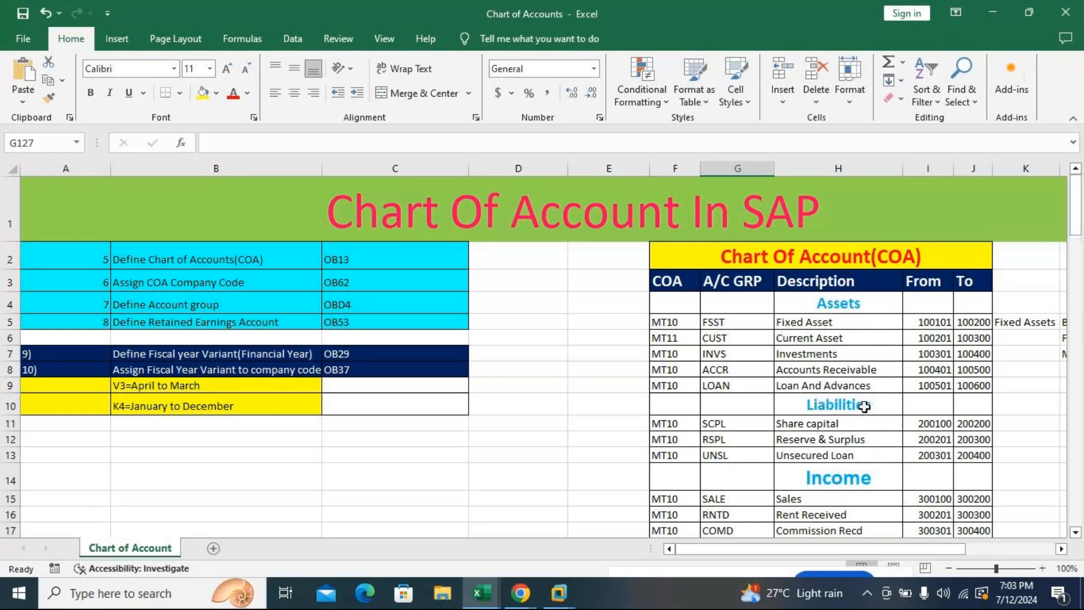
pyautogui.click(77, 437)
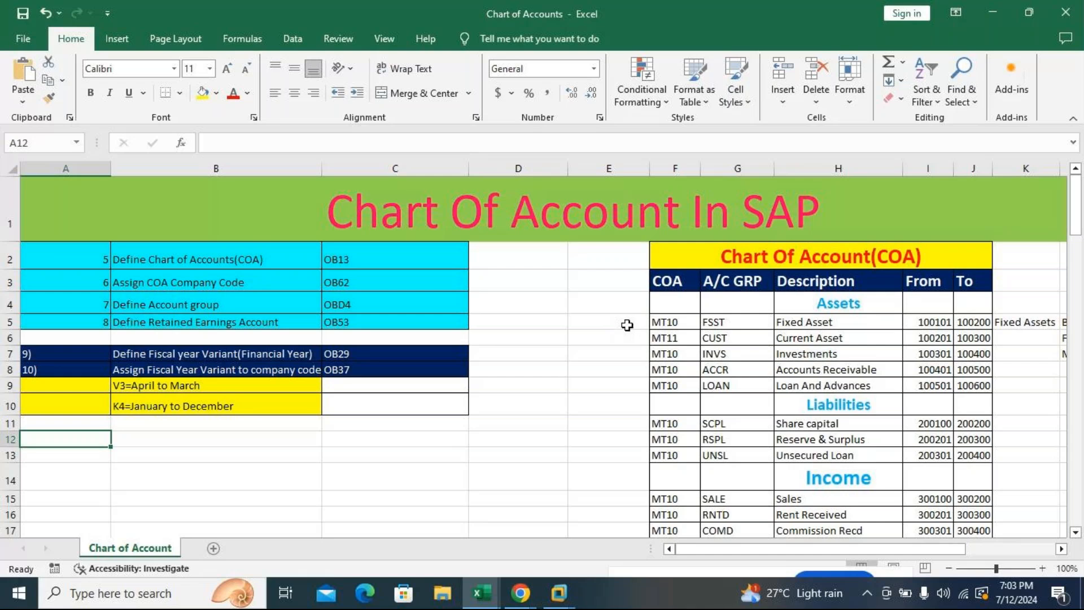
pyautogui.moveTo(524, 597)
pyautogui.scroll(-3, 750, 384)
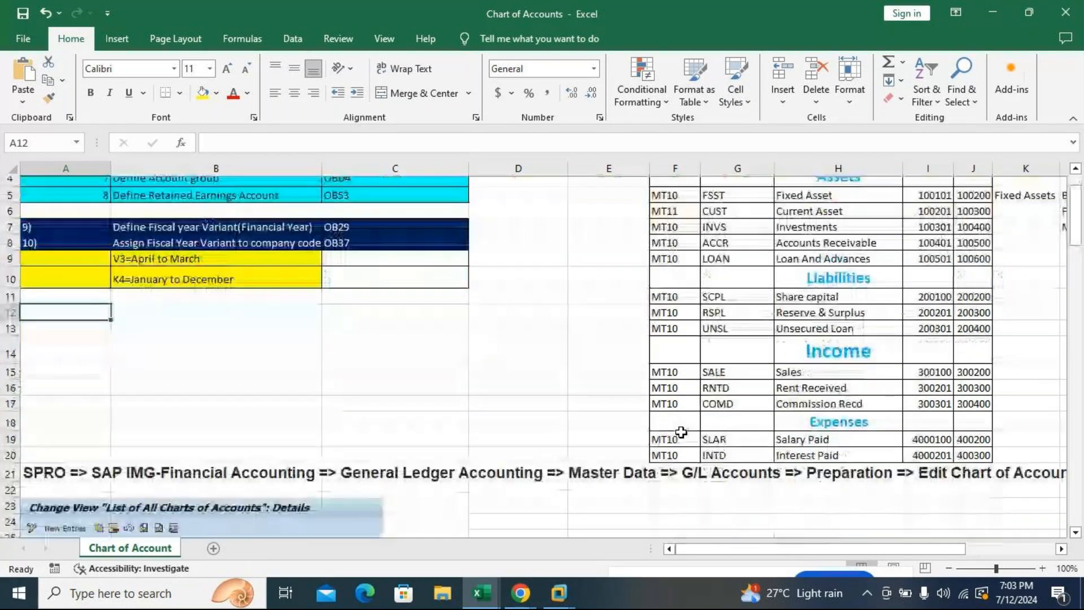
pyautogui.scroll(3, 682, 433)
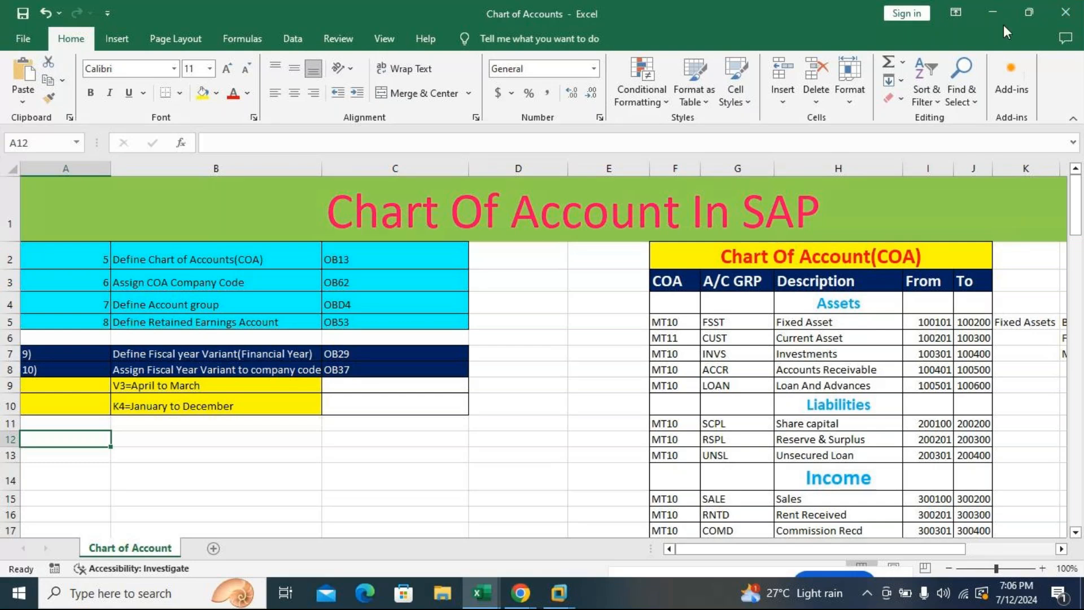
pyautogui.moveTo(559, 593)
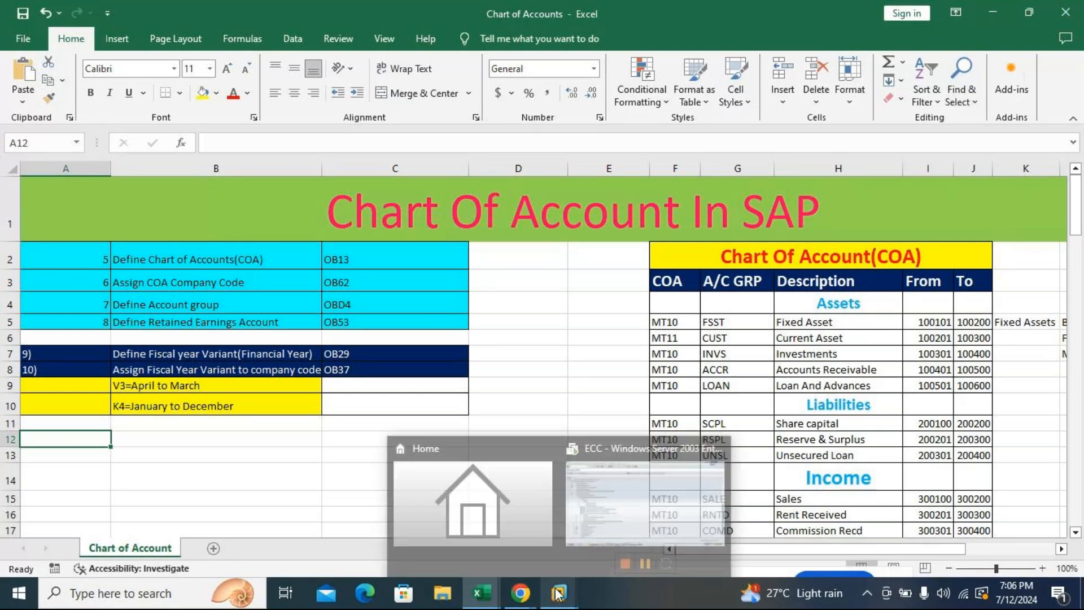
pyautogui.click(632, 506)
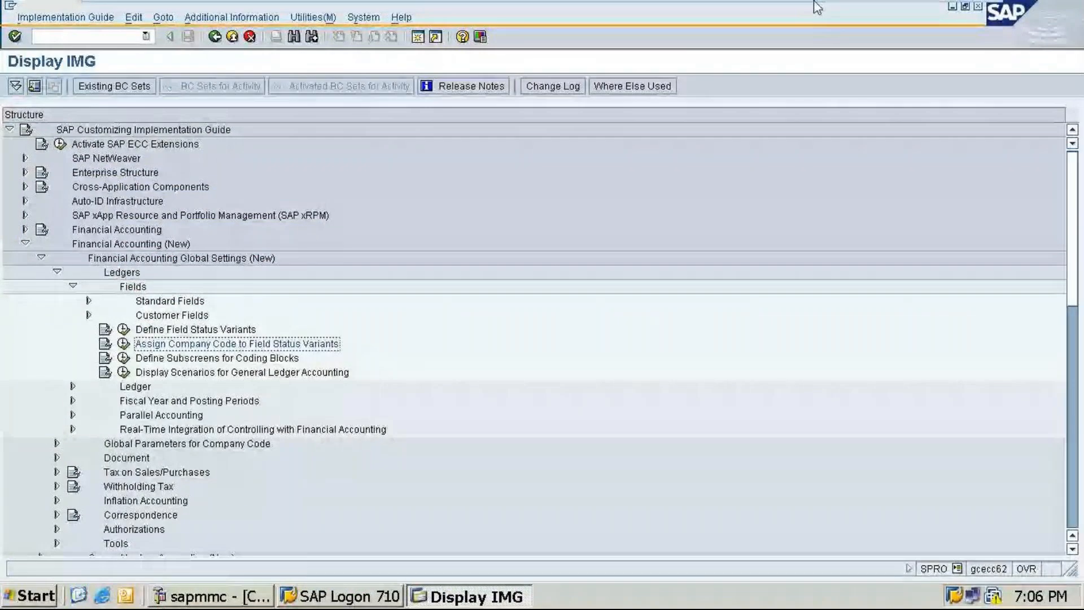
pyautogui.click(944, 10)
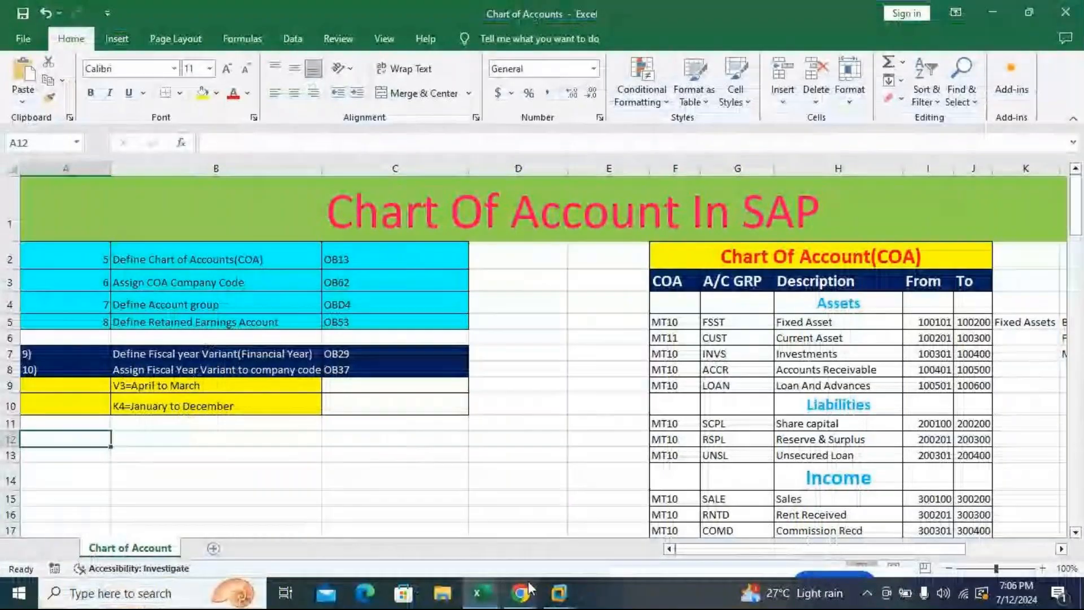
pyautogui.click(534, 552)
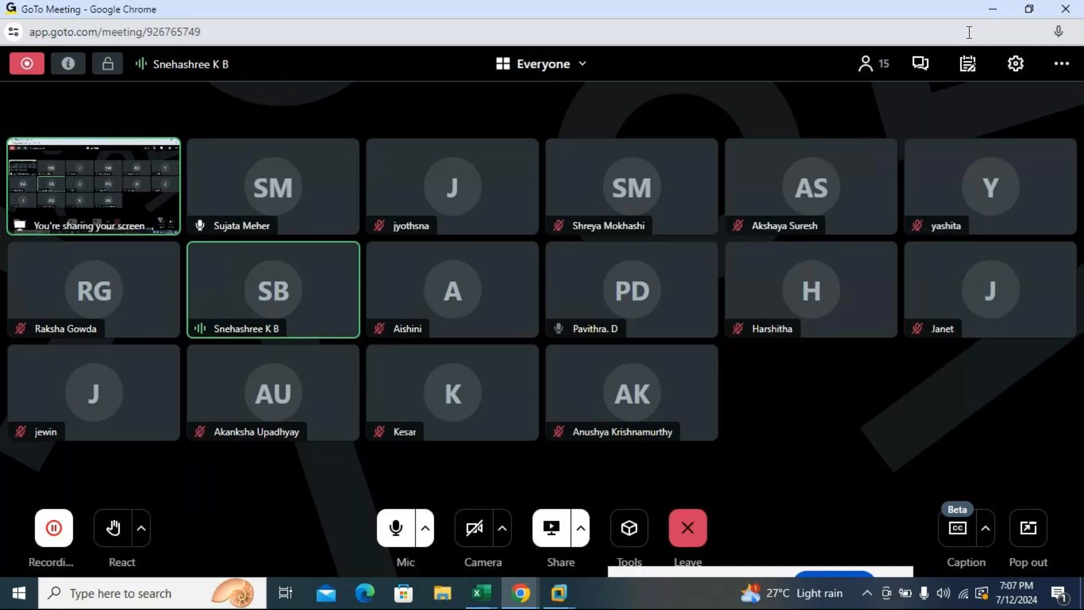
pyautogui.click(994, 13)
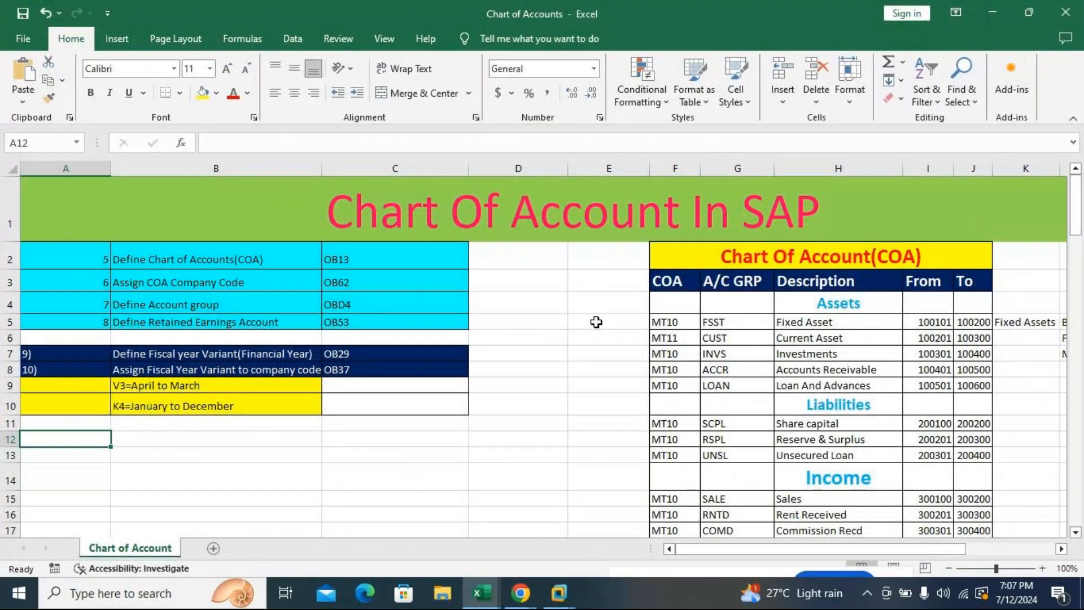
# - Switch to the SAP virtual machine, collapse the Financial Accounting (New) branch of the IMG structure, and expand Financial Accounting
pyautogui.moveTo(559, 593)
pyautogui.click(698, 488)
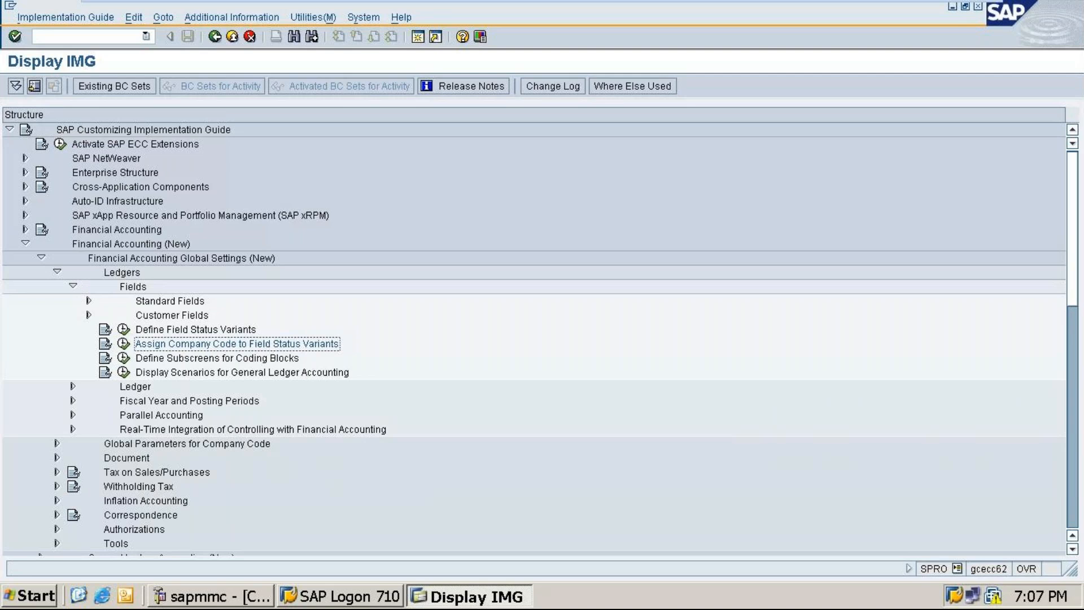
pyautogui.click(73, 286)
pyautogui.click(58, 273)
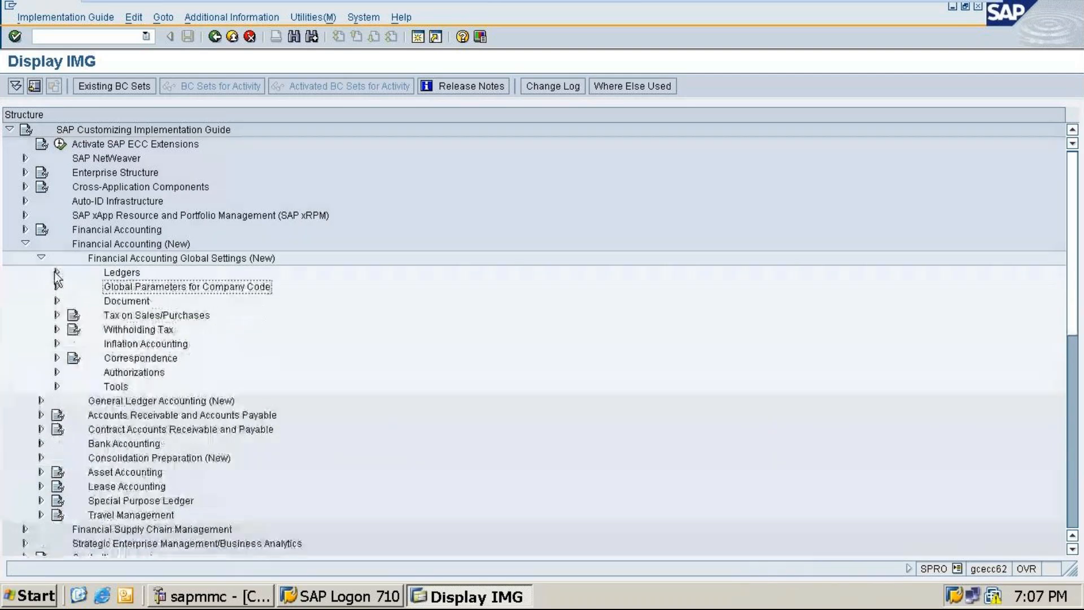
pyautogui.click(41, 259)
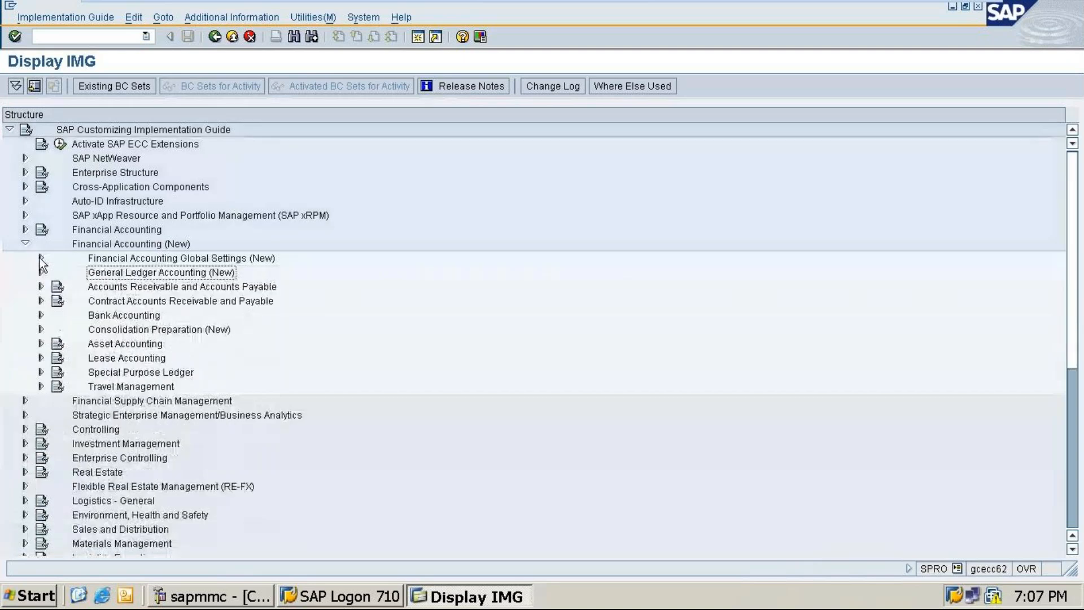
pyautogui.click(25, 244)
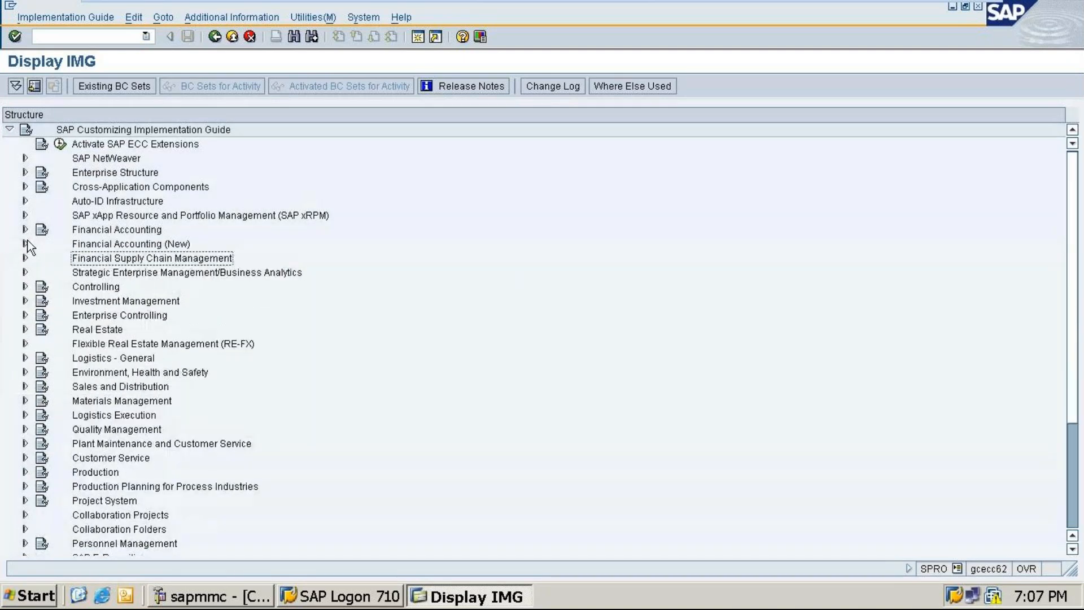
pyautogui.click(25, 229)
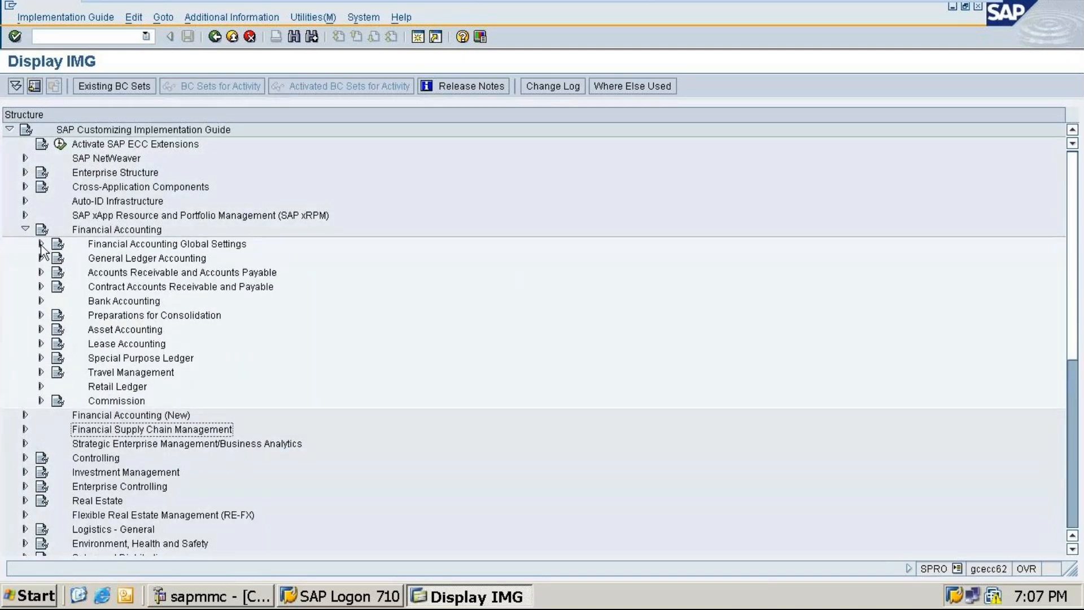
# - Expand Financial Accounting Global Settings, view the variants defined for open posting periods, and return to the IMG structure
pyautogui.click(41, 243)
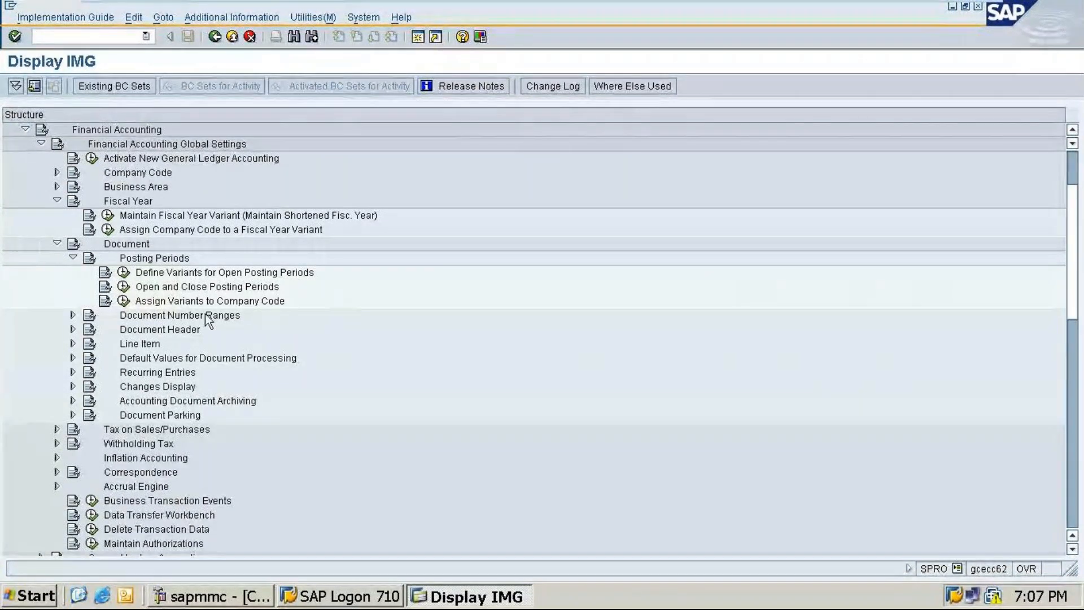
pyautogui.click(124, 274)
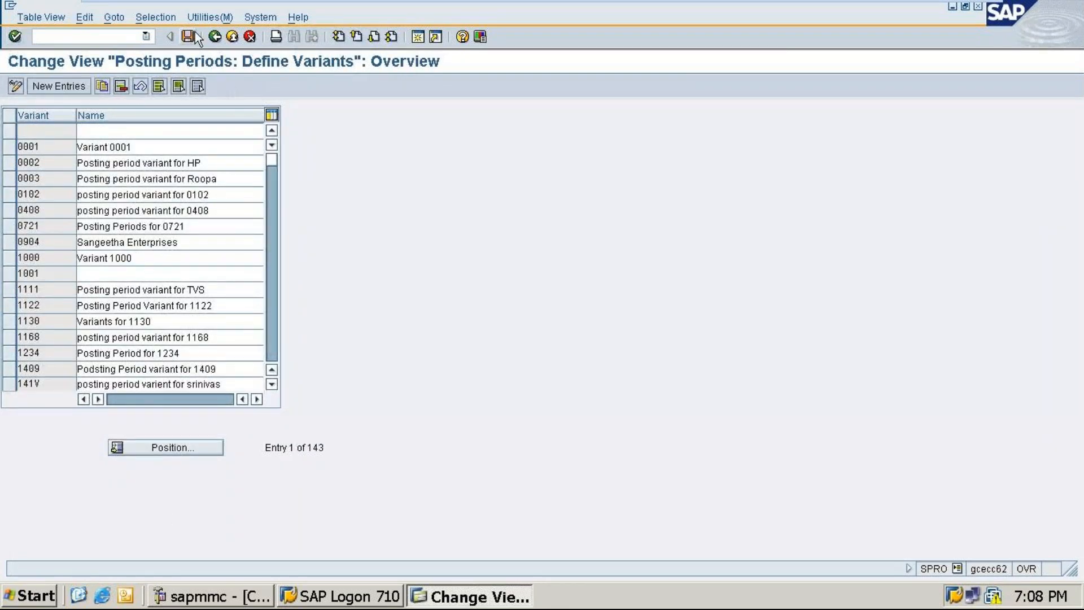
pyautogui.press('F3')
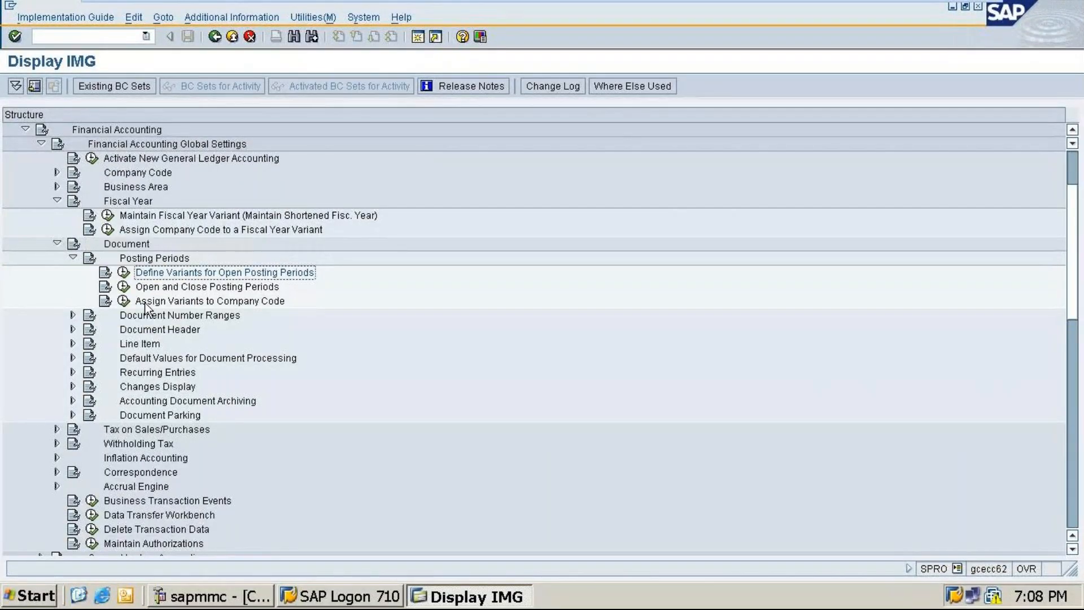
pyautogui.doubleClick(57, 244)
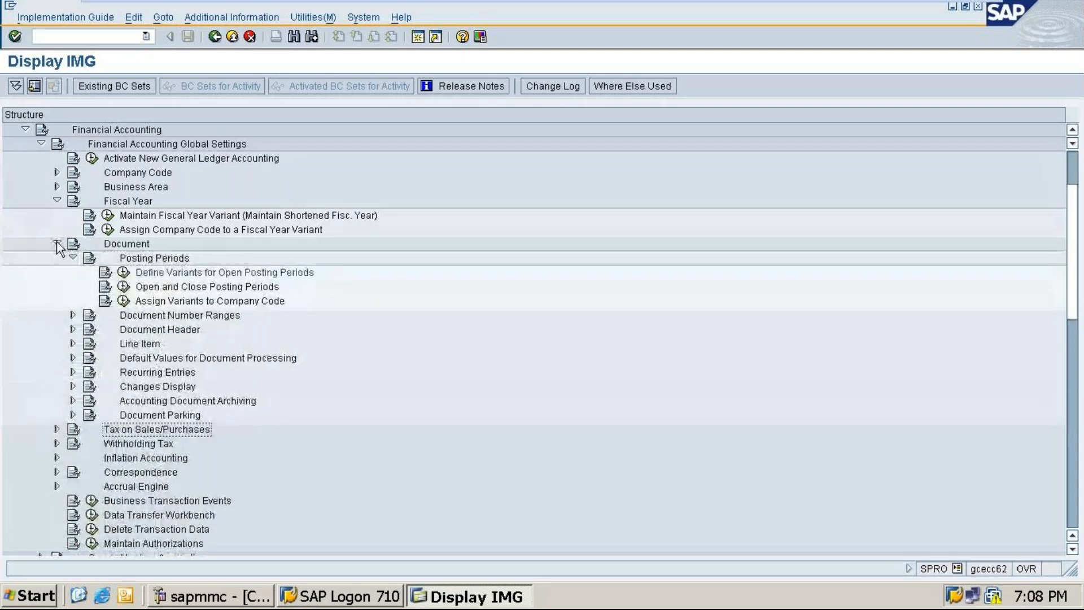
pyautogui.scroll(1, 15, 182)
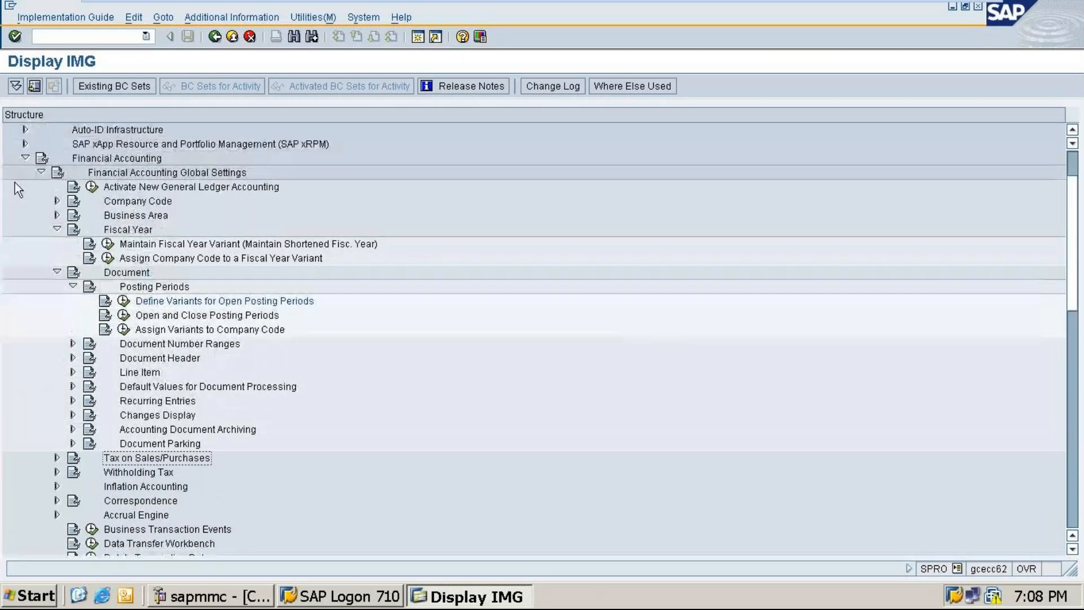
pyautogui.doubleClick(40, 171)
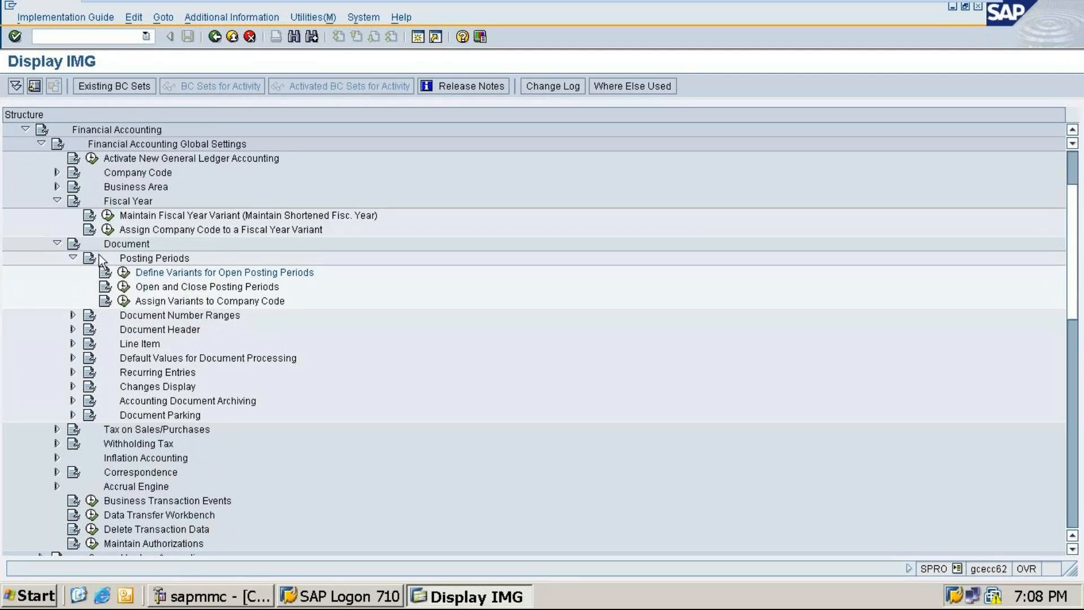
# - Define posting period variant SM28 with the name "Posting period variant for SM28" and save it to the proposed customizing request
pyautogui.click(123, 273)
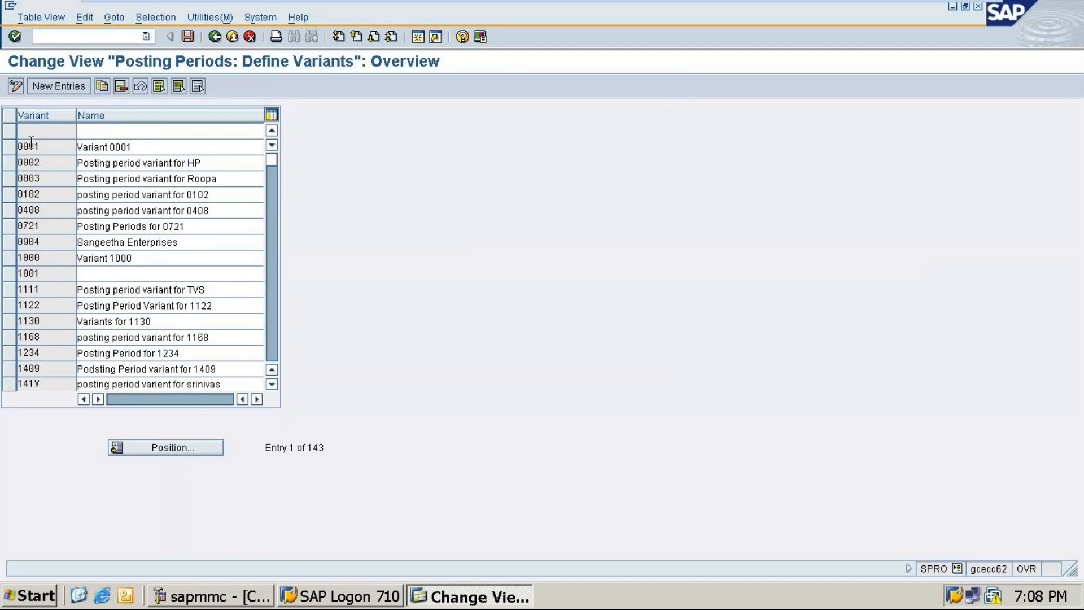
pyautogui.click(63, 87)
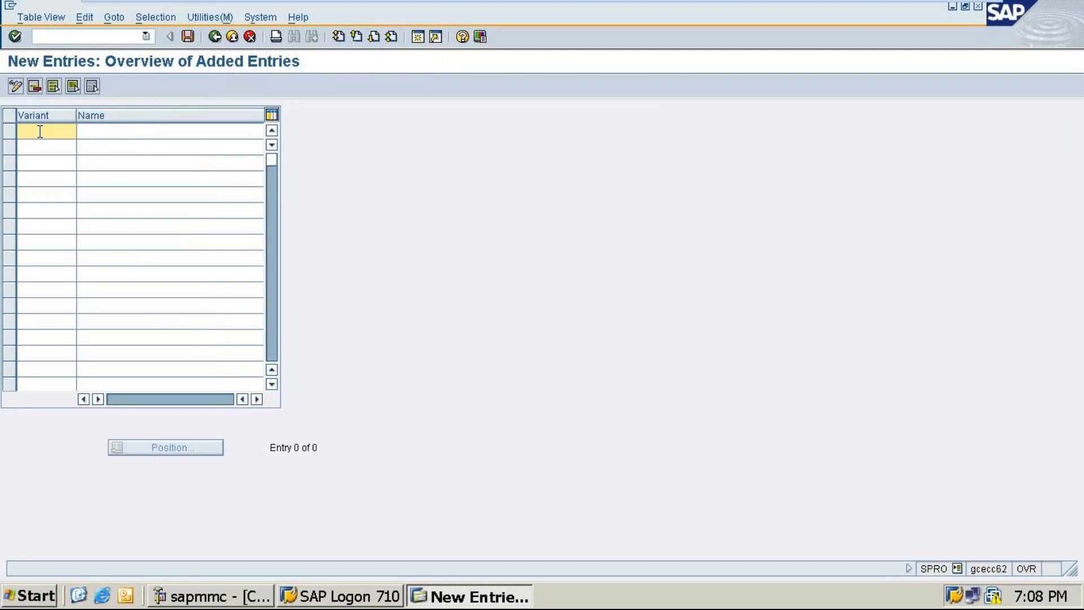
pyautogui.write('S')
pyautogui.write('M28')
pyautogui.click(98, 128)
pyautogui.write('Pos')
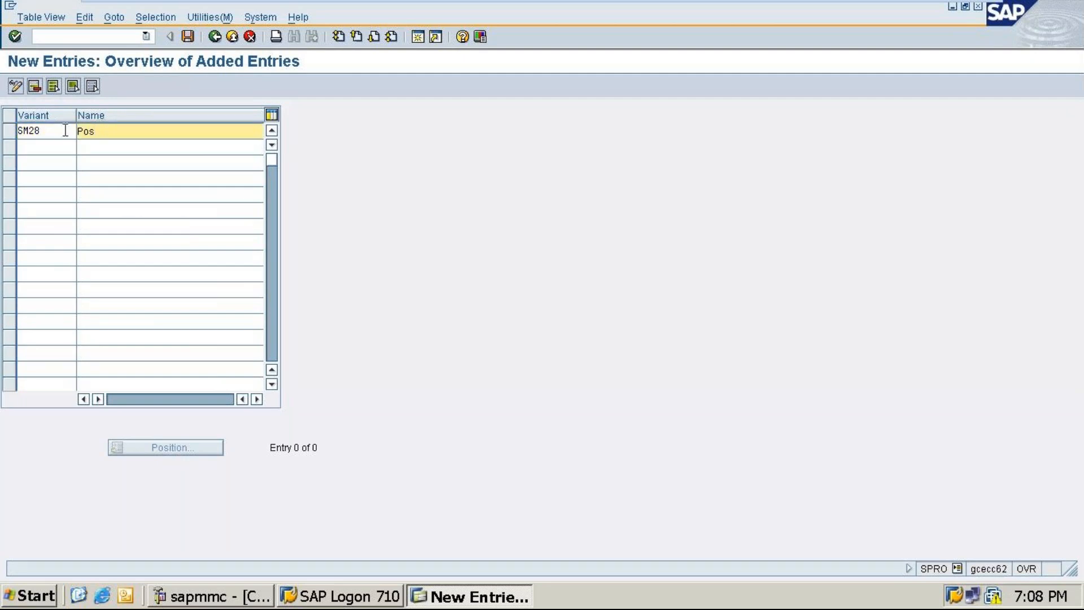
pyautogui.write('ting period variant for S')
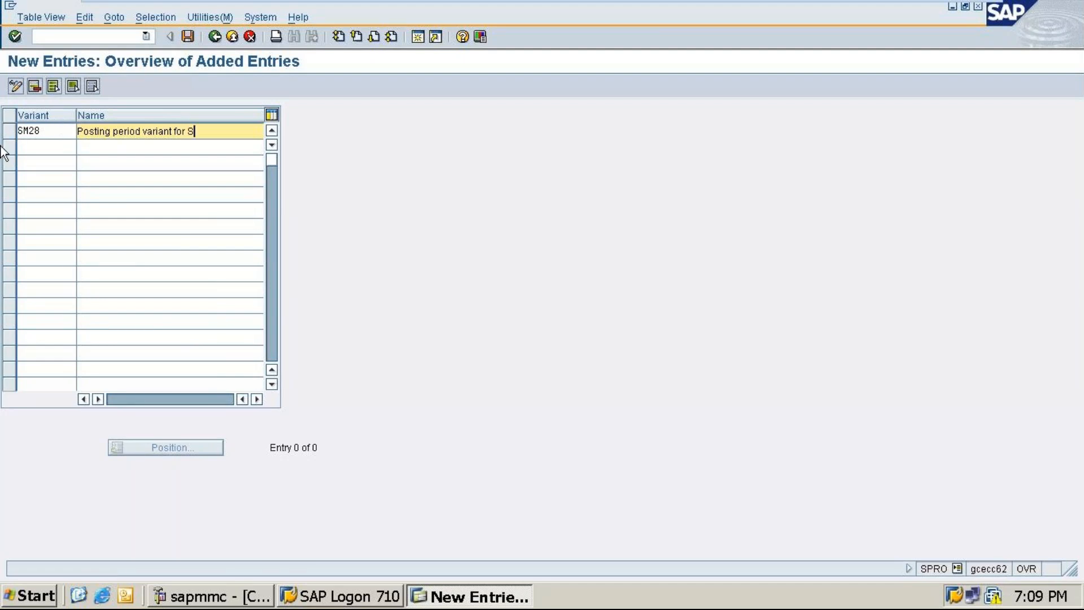
pyautogui.write('M28')
pyautogui.click(189, 38)
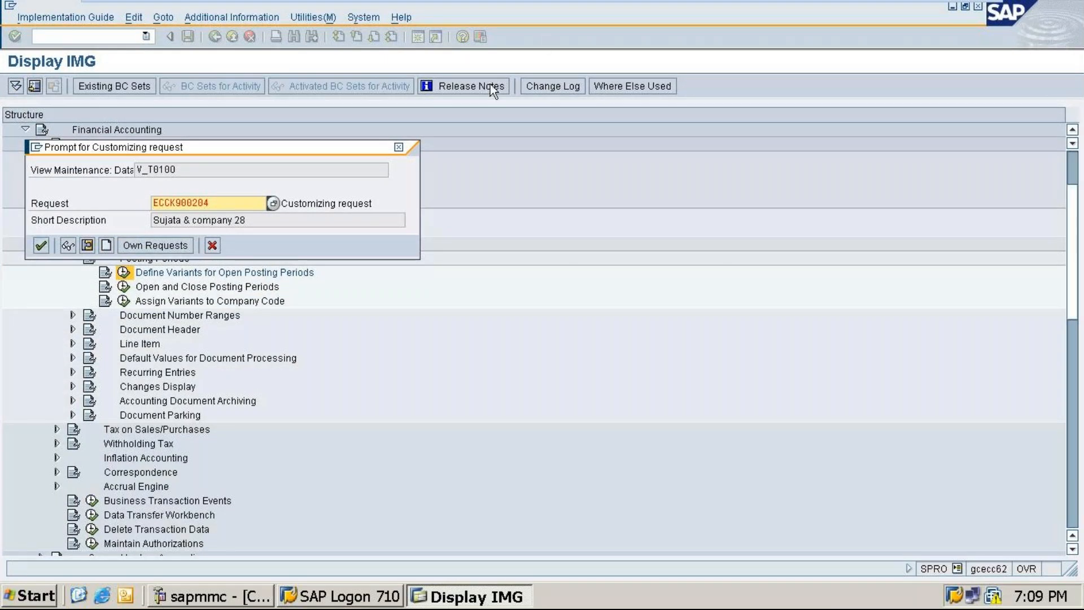
pyautogui.click(41, 244)
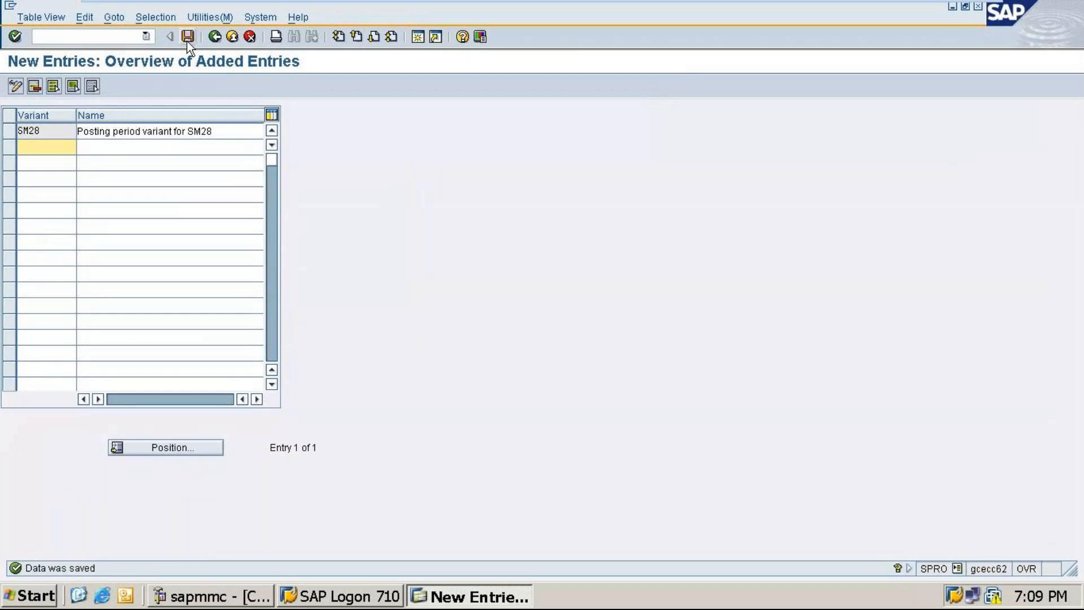
# - Position the posting period variant list at entry SM28 to check it, and return to the IMG structure
pyautogui.click(215, 37)
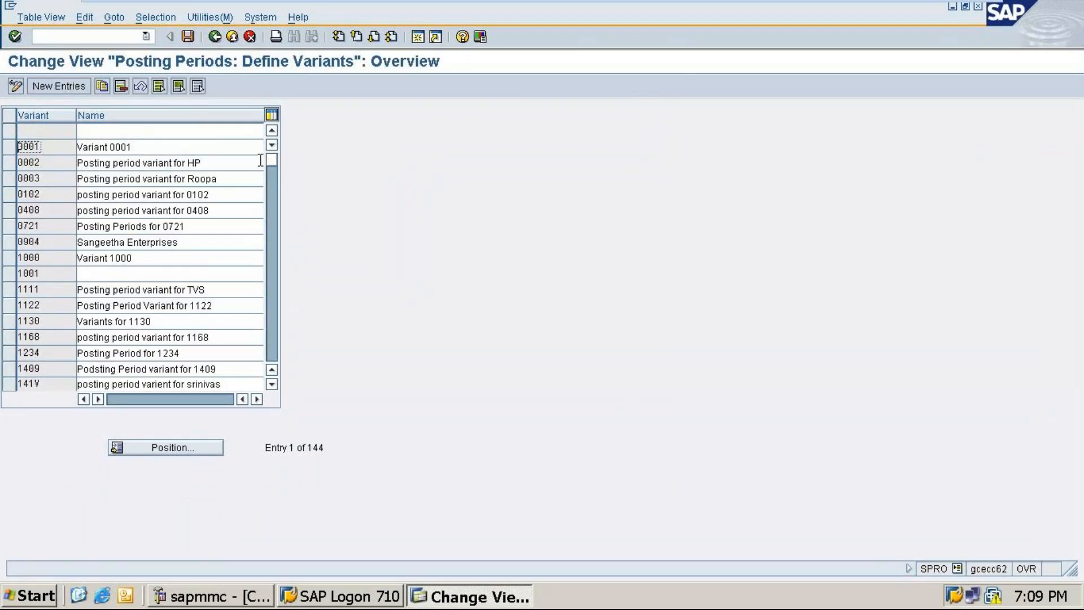
pyautogui.click(153, 446)
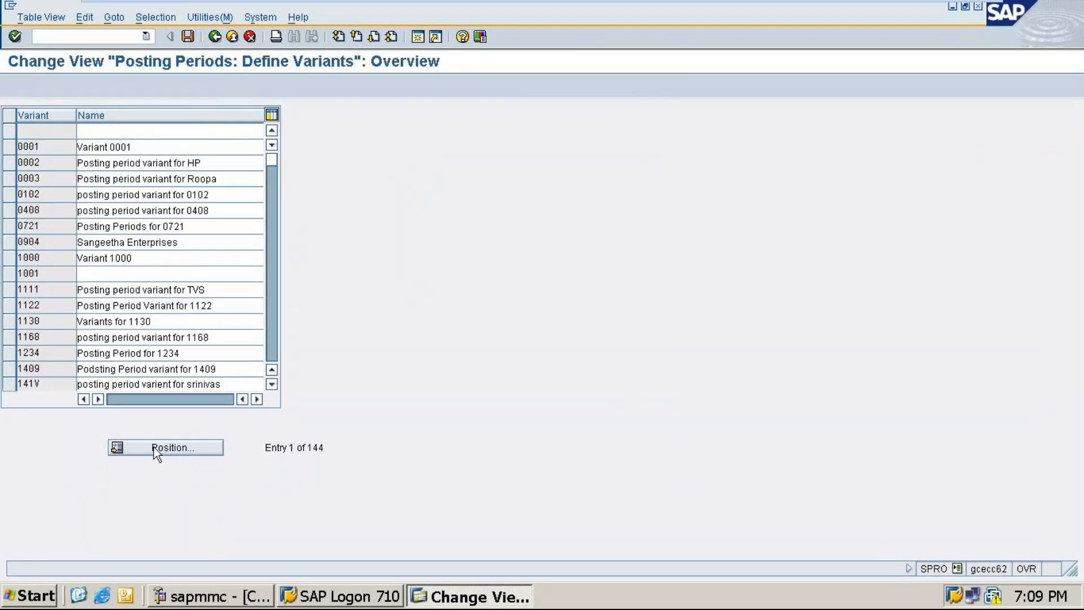
pyautogui.write('S')
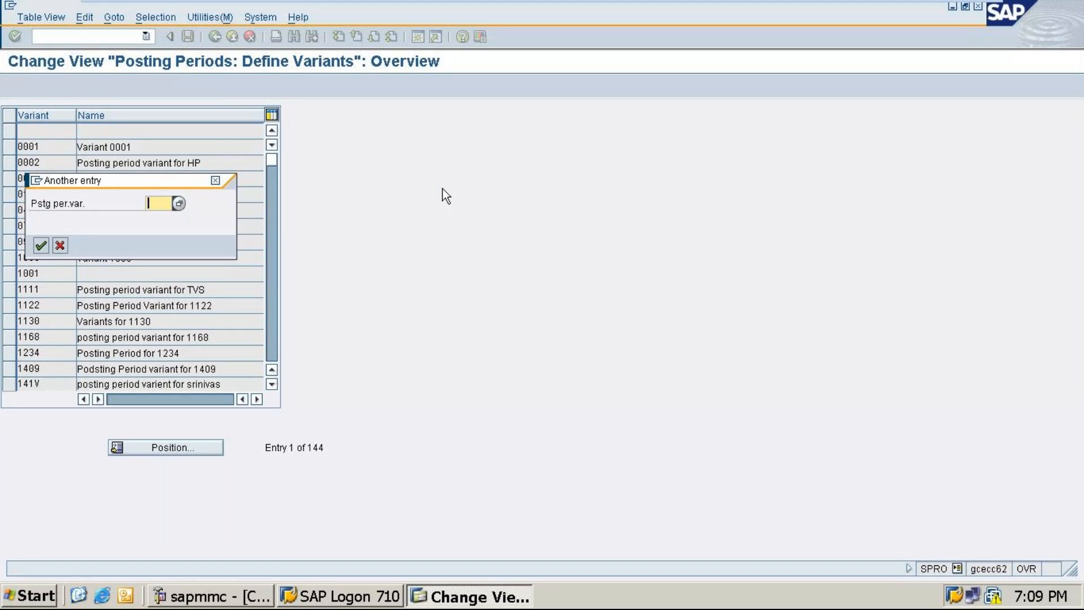
pyautogui.click(176, 205)
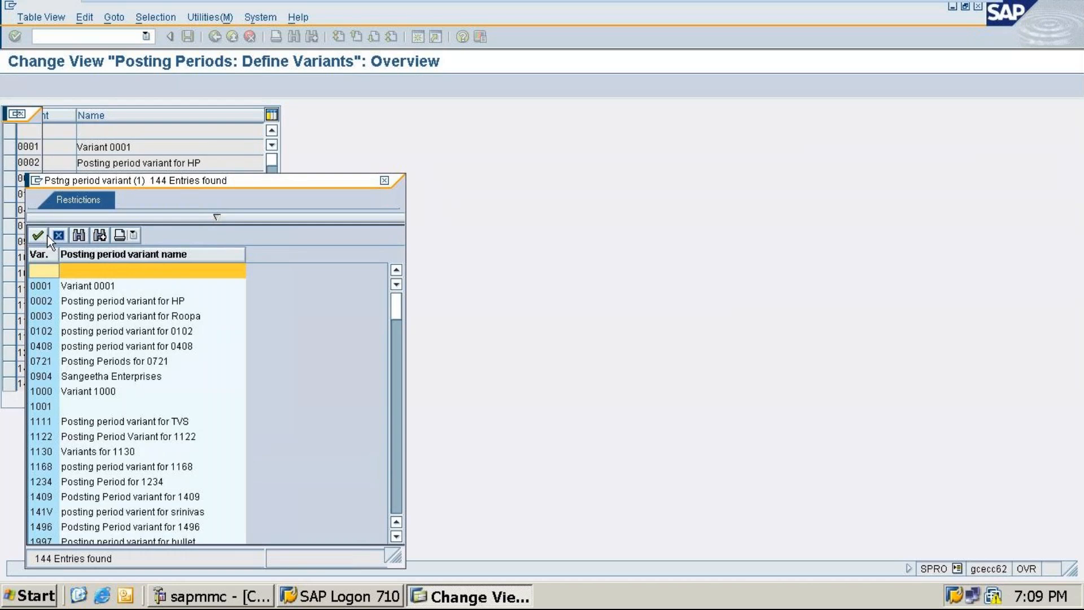
pyautogui.click(385, 181)
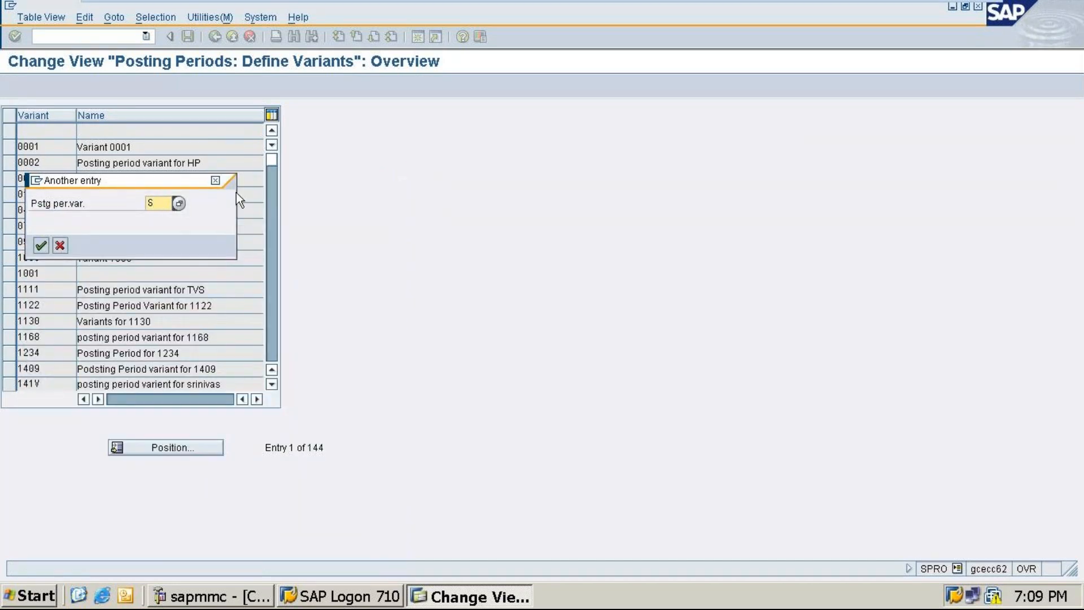
pyautogui.write('m')
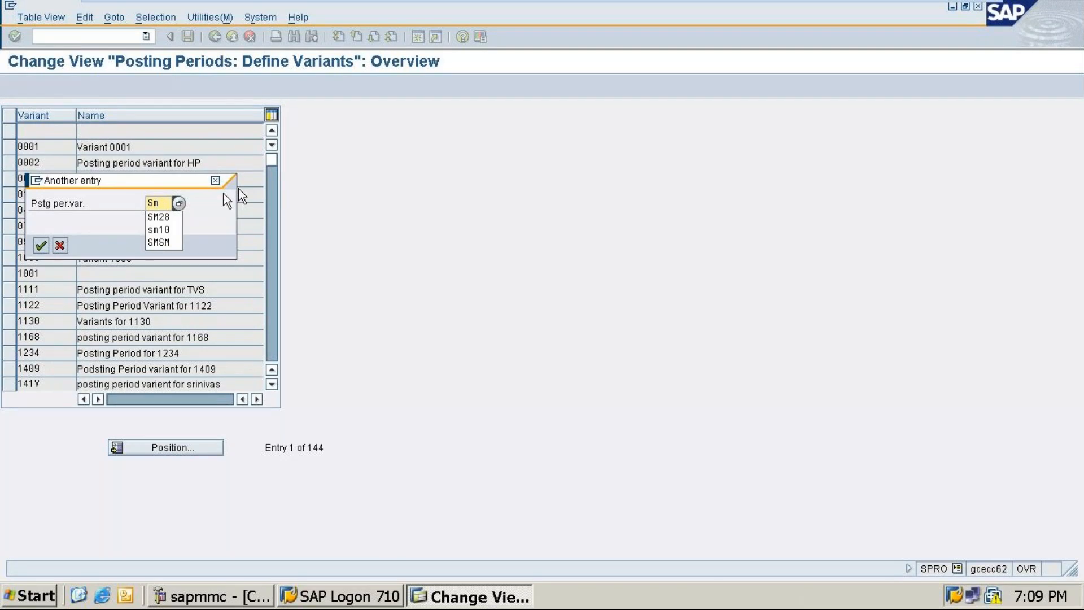
pyautogui.click(154, 216)
pyautogui.click(40, 245)
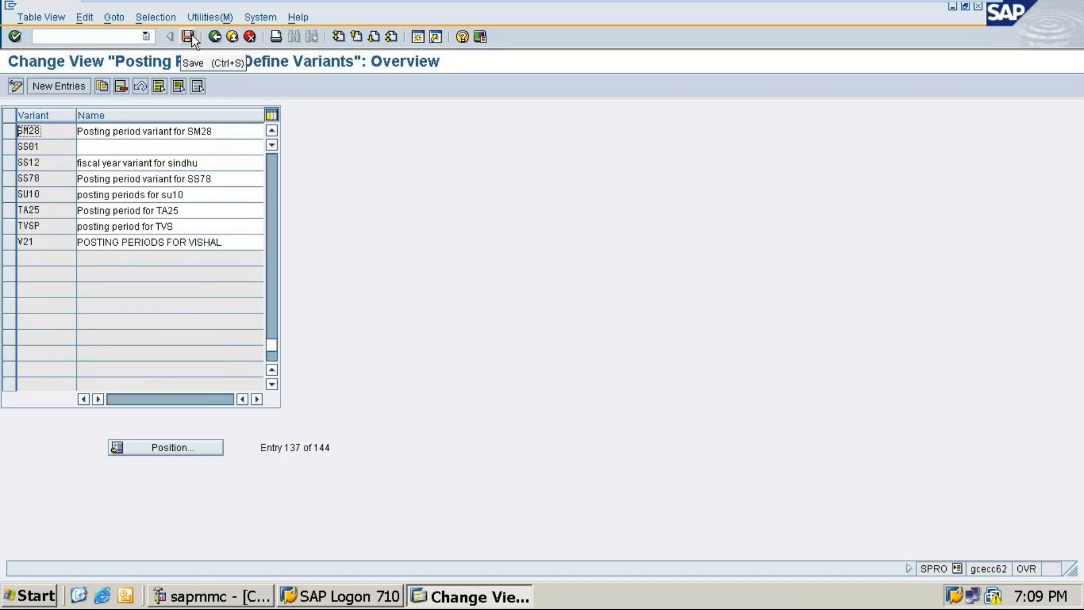
pyautogui.click(214, 37)
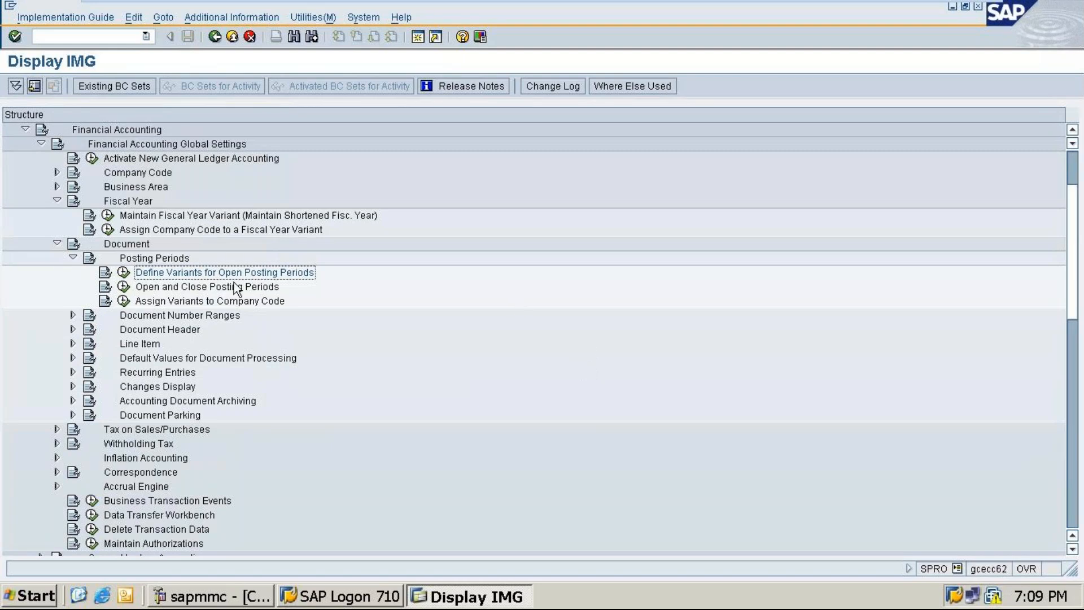
# - Read the IMG activity documentation for Define Variants for Open Posting Periods and close it
pyautogui.click(108, 274)
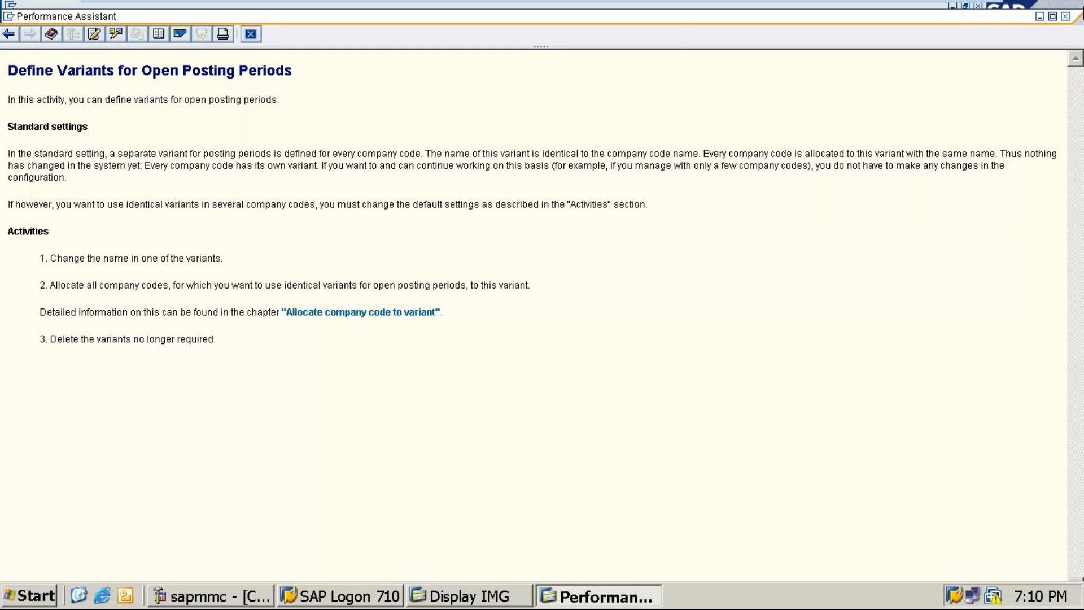
pyautogui.click(1067, 17)
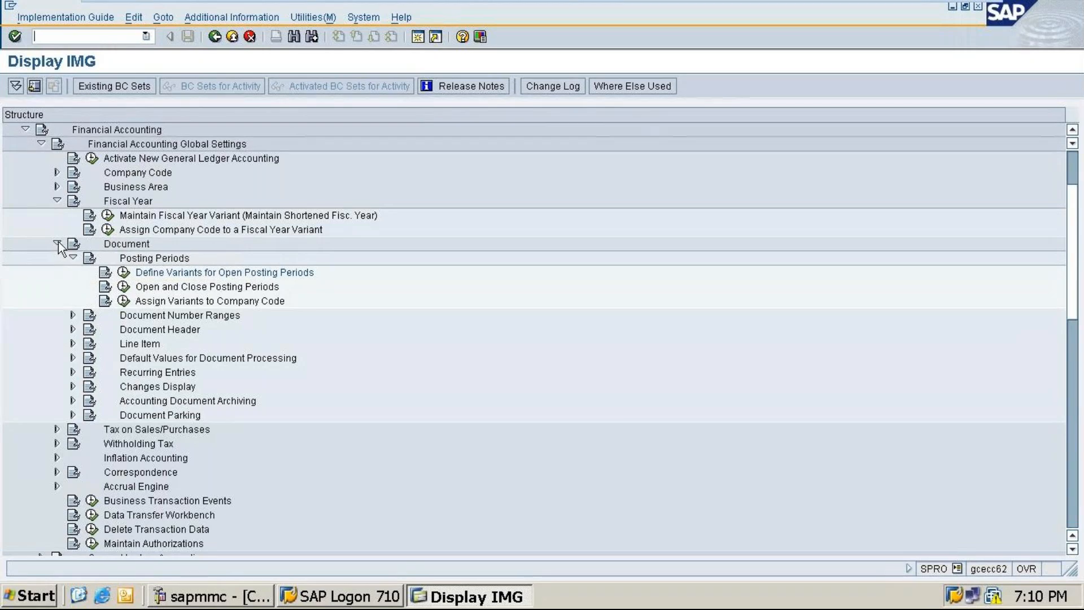
# - View the Open and Close Posting Periods intervals and the Assign Variants to Company Code table, returning to the IMG structure
pyautogui.click(128, 287)
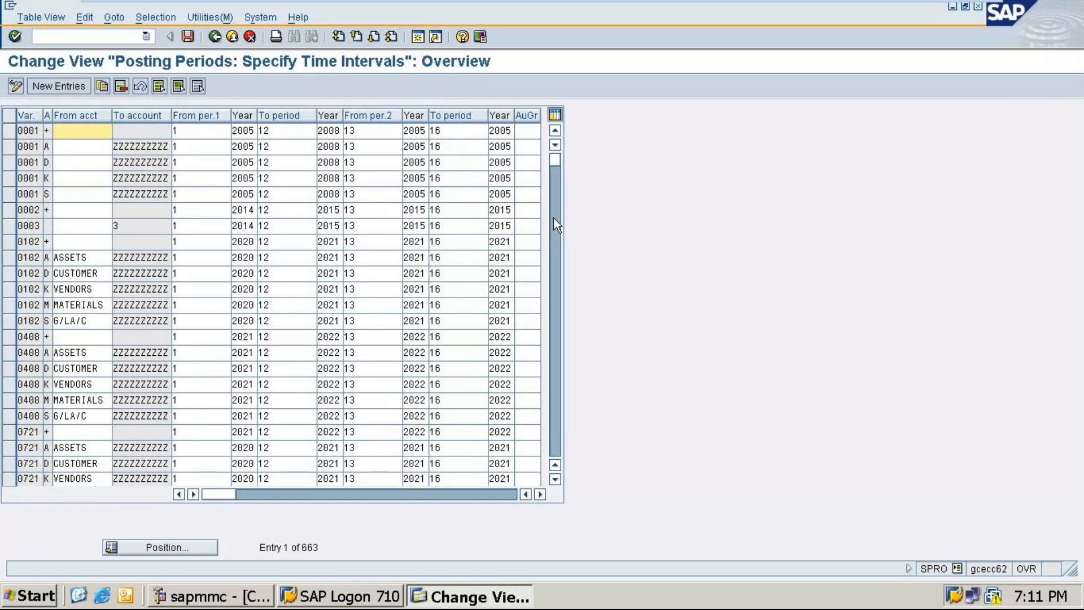
pyautogui.click(214, 37)
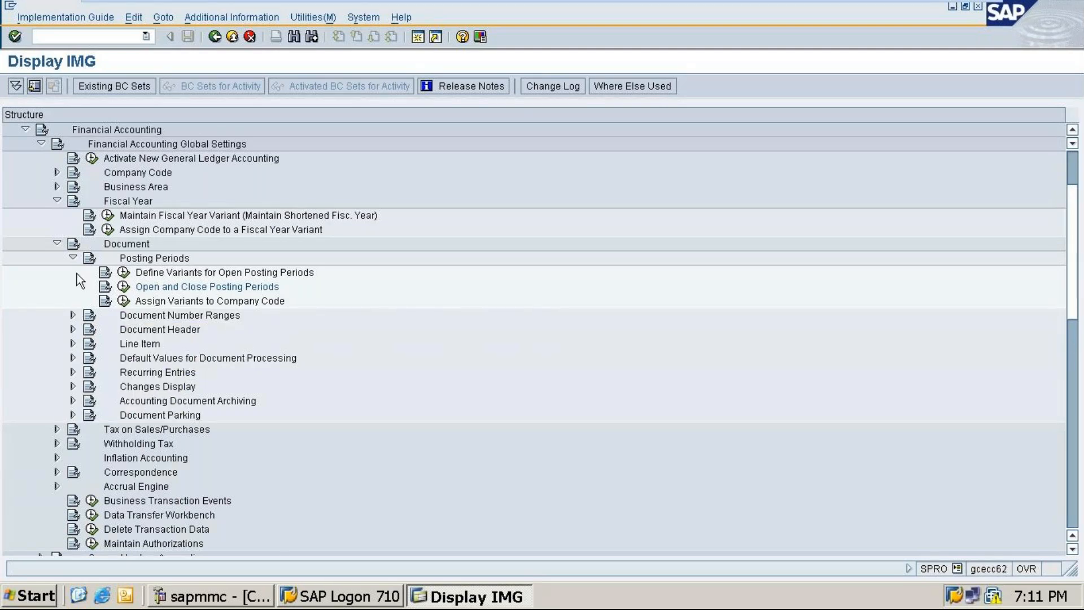
pyautogui.click(124, 288)
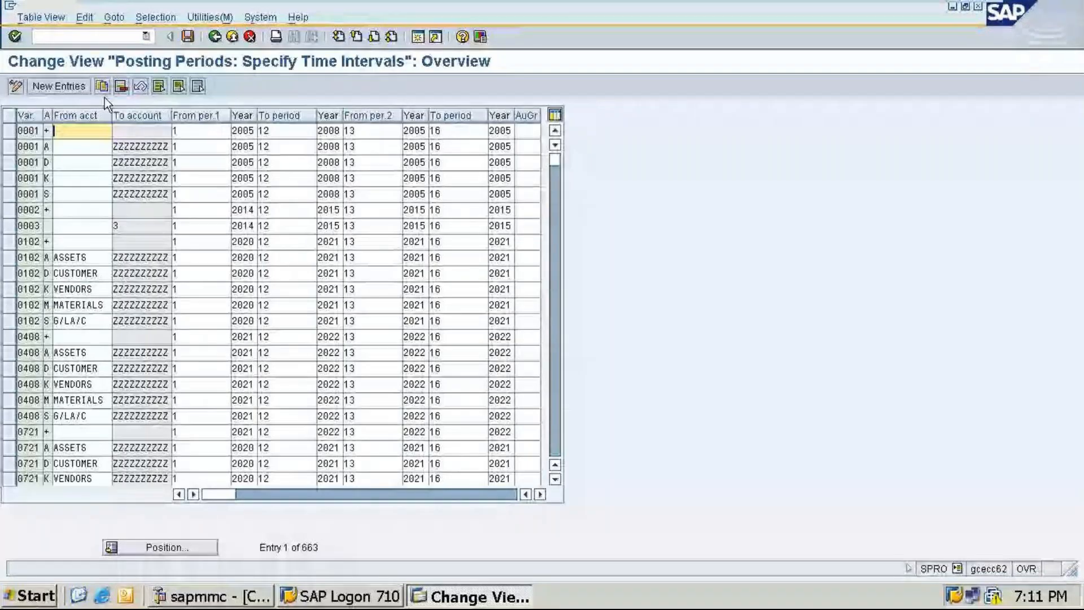
pyautogui.press('F3')
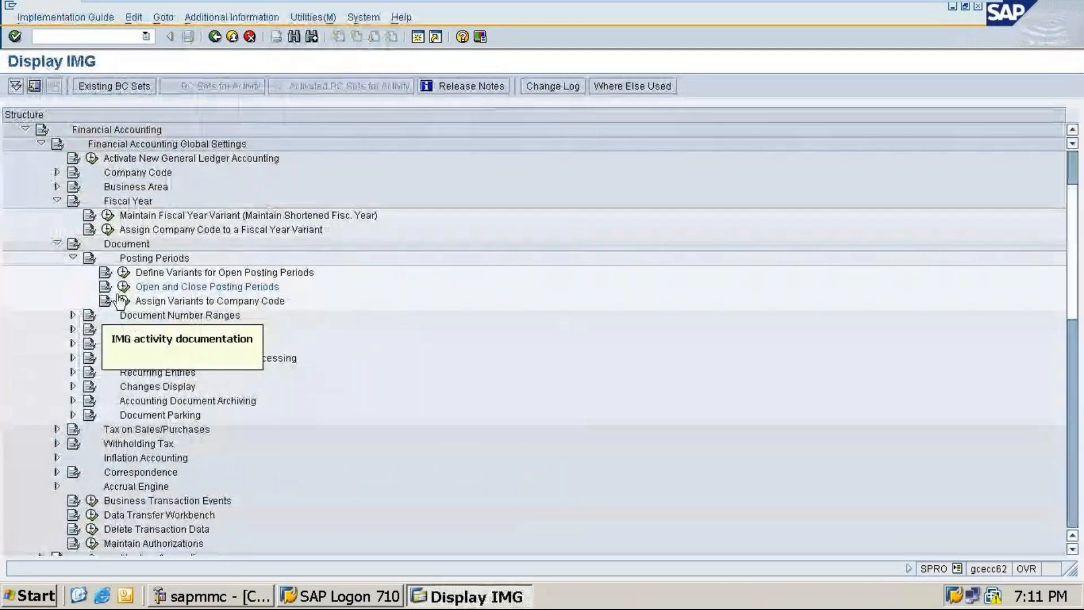
pyautogui.click(124, 302)
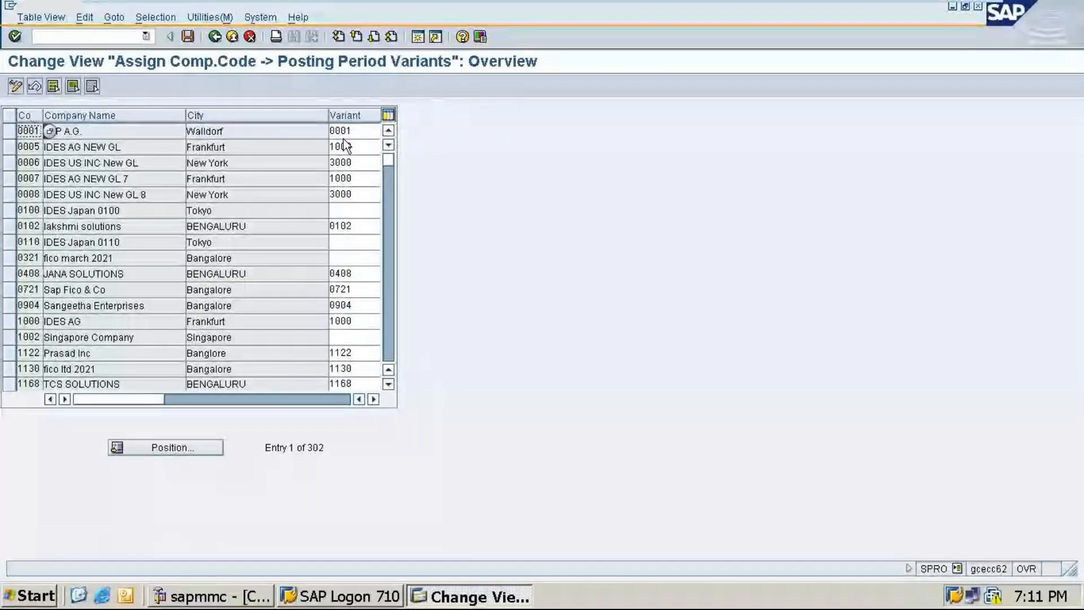
pyautogui.click(220, 37)
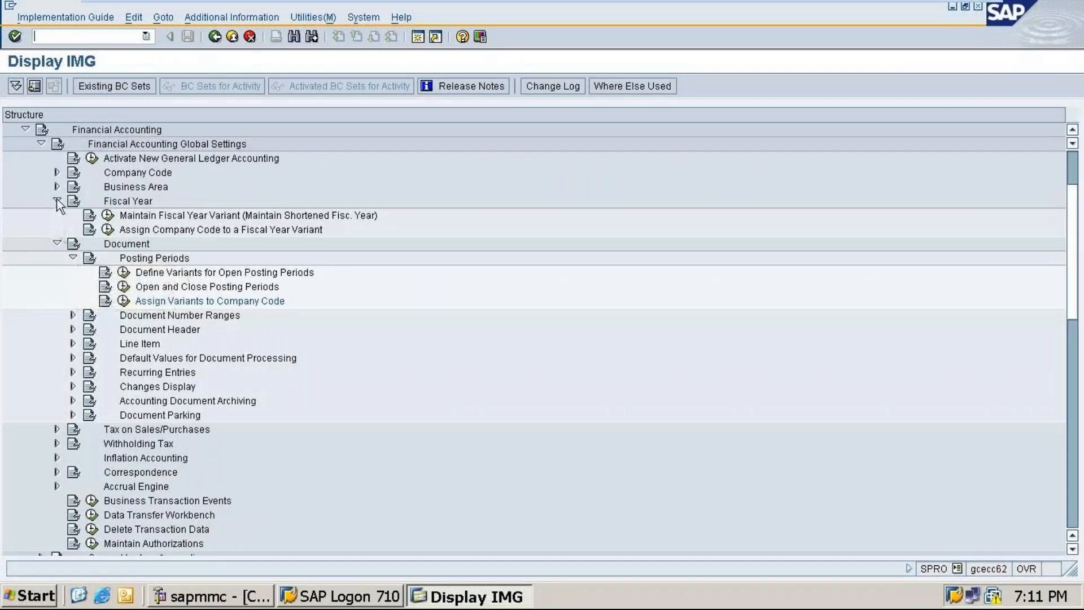
# - Collapse Document, Fiscal Year and the whole Financial Accounting Global Settings branch, and expand General Ledger Accounting
pyautogui.click(57, 243)
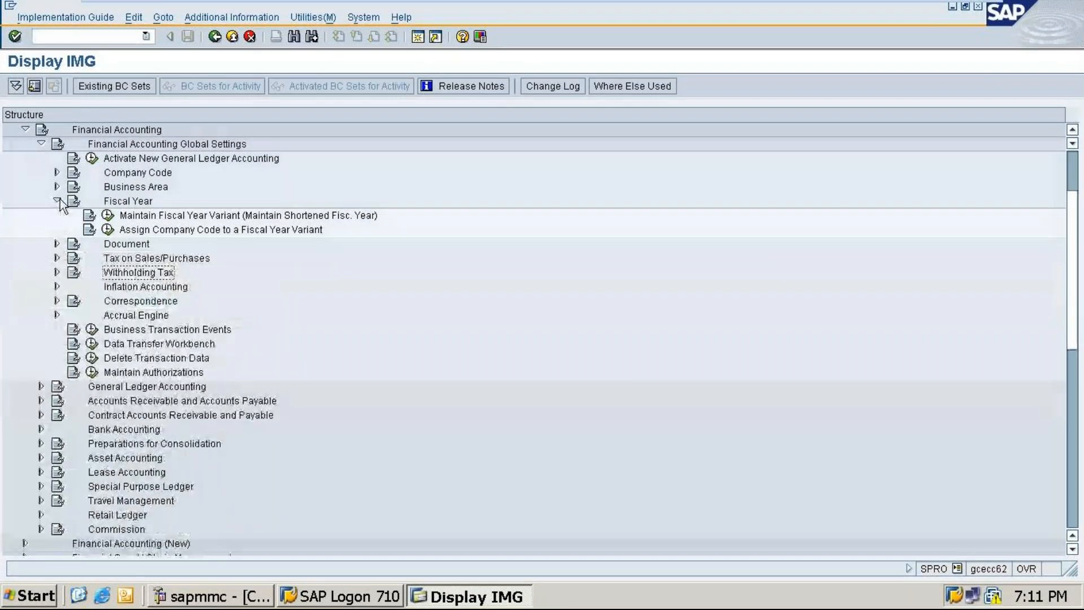
pyautogui.click(57, 201)
pyautogui.scroll(1, 146, 208)
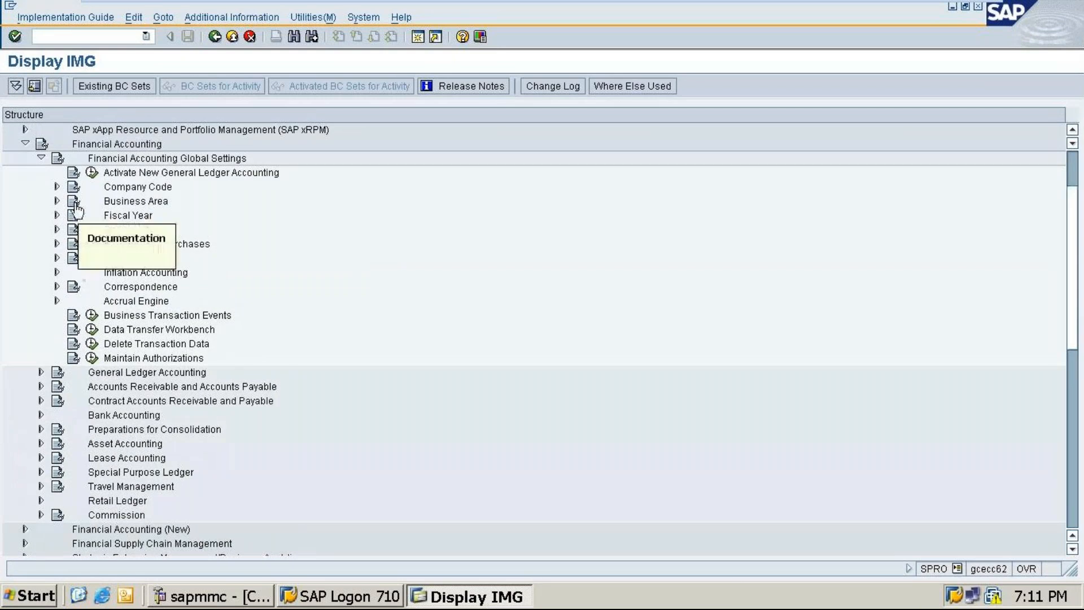
pyautogui.click(57, 201)
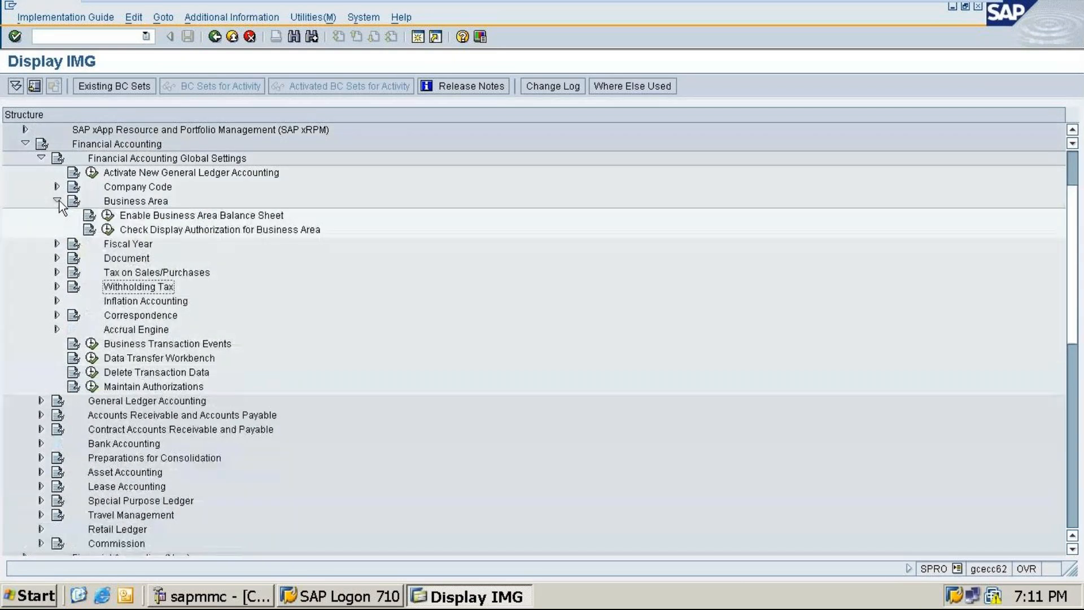
pyautogui.click(57, 201)
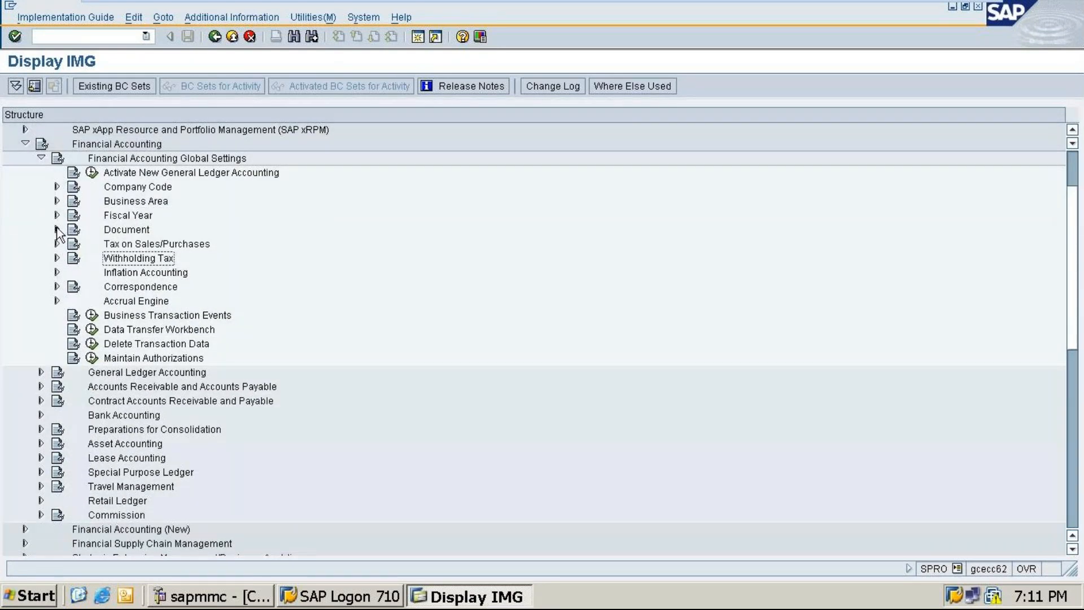
pyautogui.click(57, 229)
pyautogui.click(57, 229)
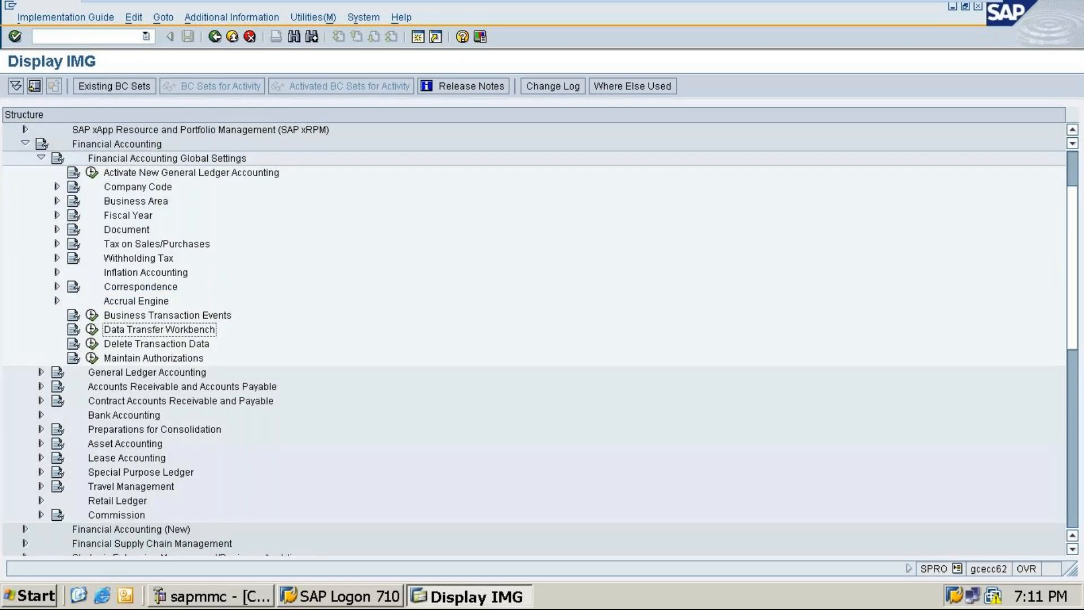
pyautogui.click(41, 158)
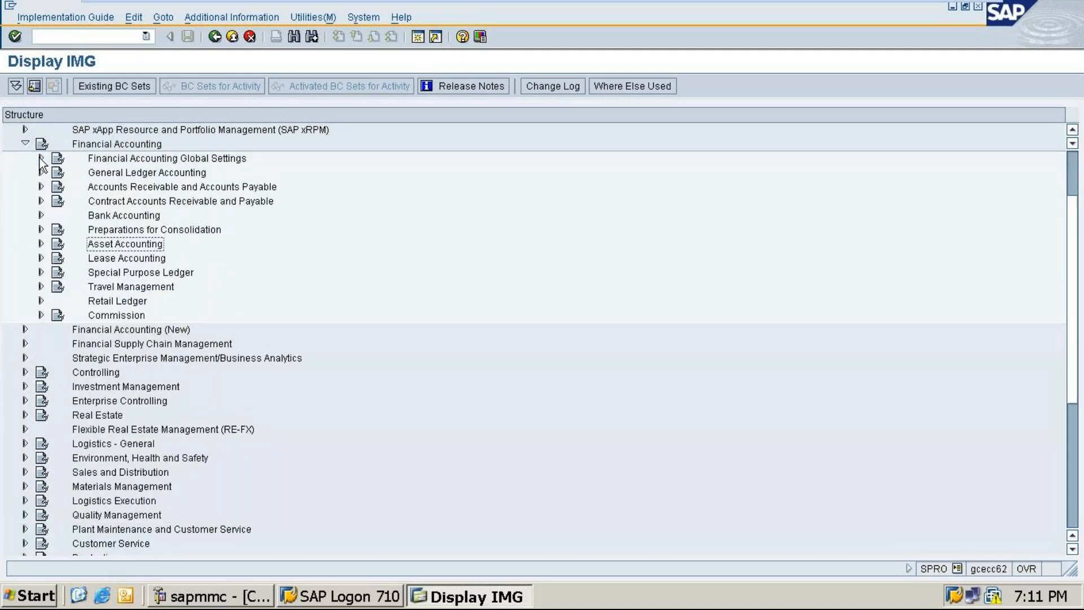
pyautogui.click(41, 173)
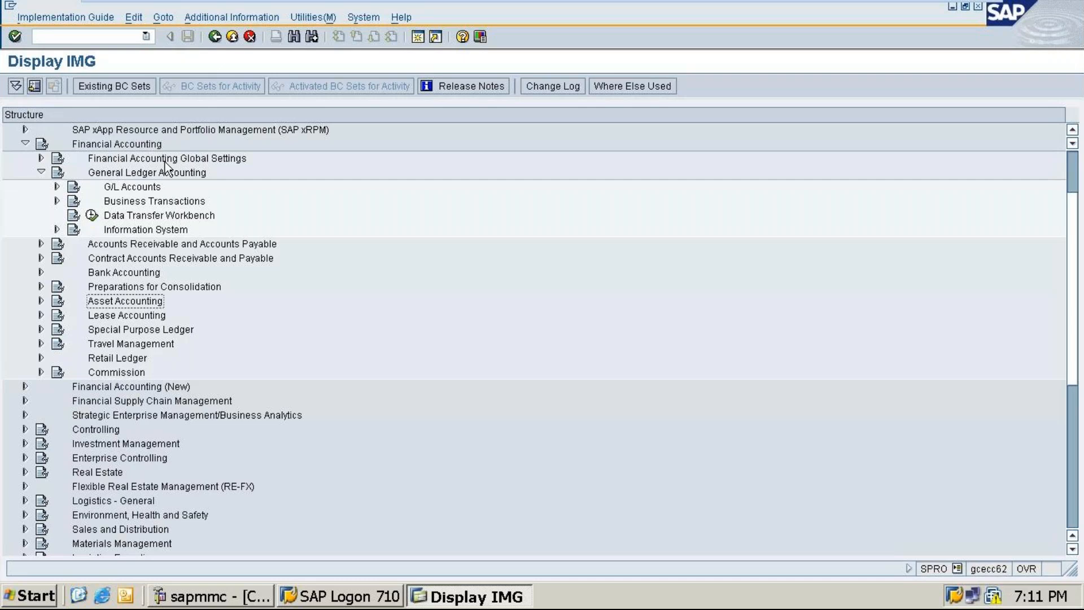
# - Expand G/L Accounts, Master Data and Preparations under General Ledger Accounting in the IMG structure
pyautogui.click(25, 144)
pyautogui.click(26, 144)
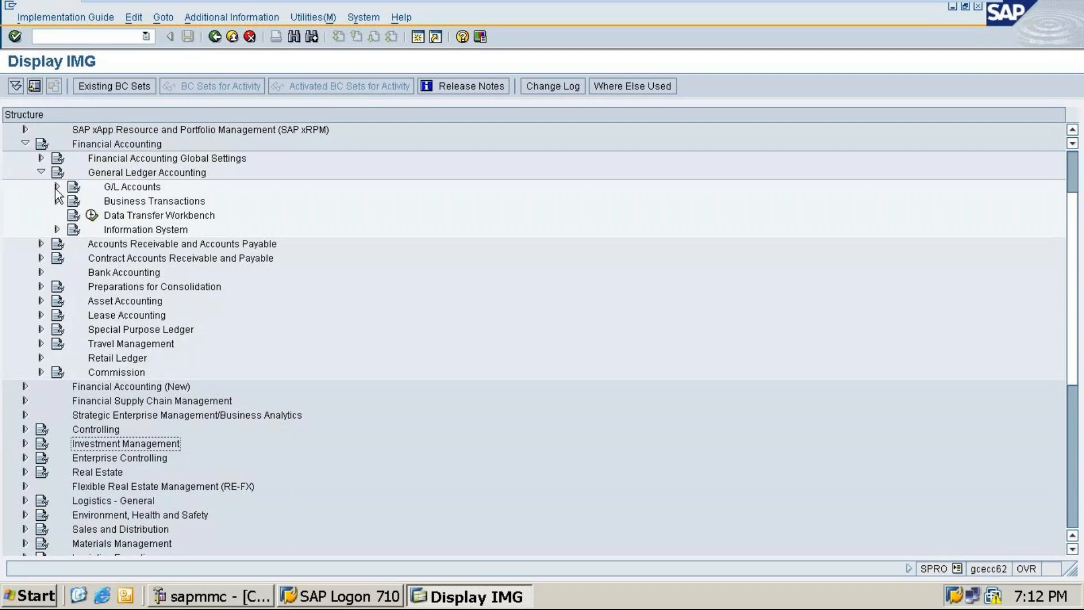
pyautogui.click(56, 187)
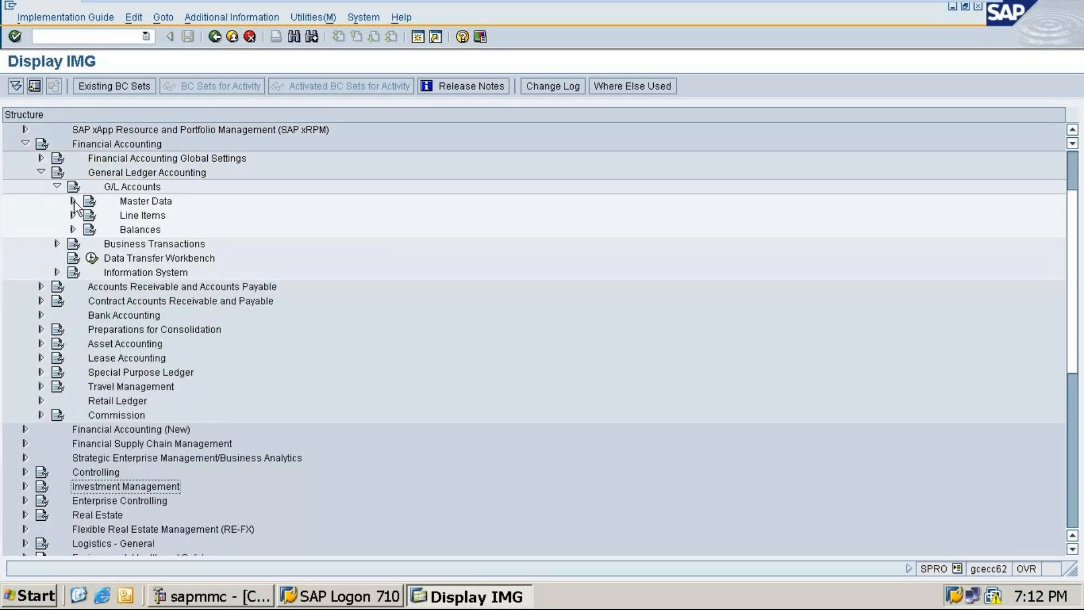
pyautogui.click(73, 201)
pyautogui.click(88, 215)
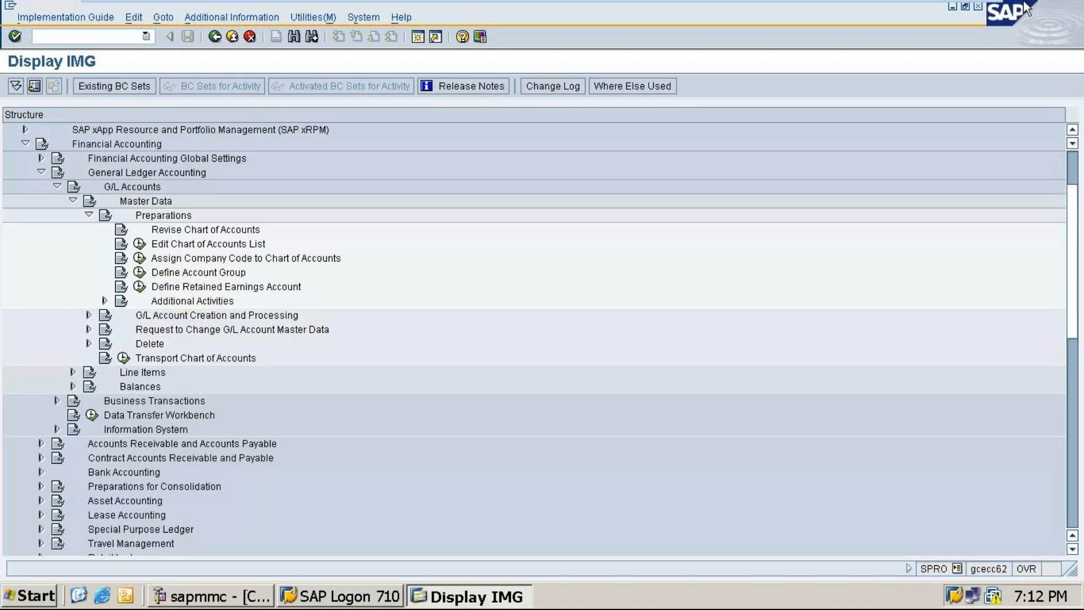
# - Switch to the Chart of Accounts workbook in Excel and examine the IMG path to Edit Chart of Accounts List
pyautogui.click(939, 4)
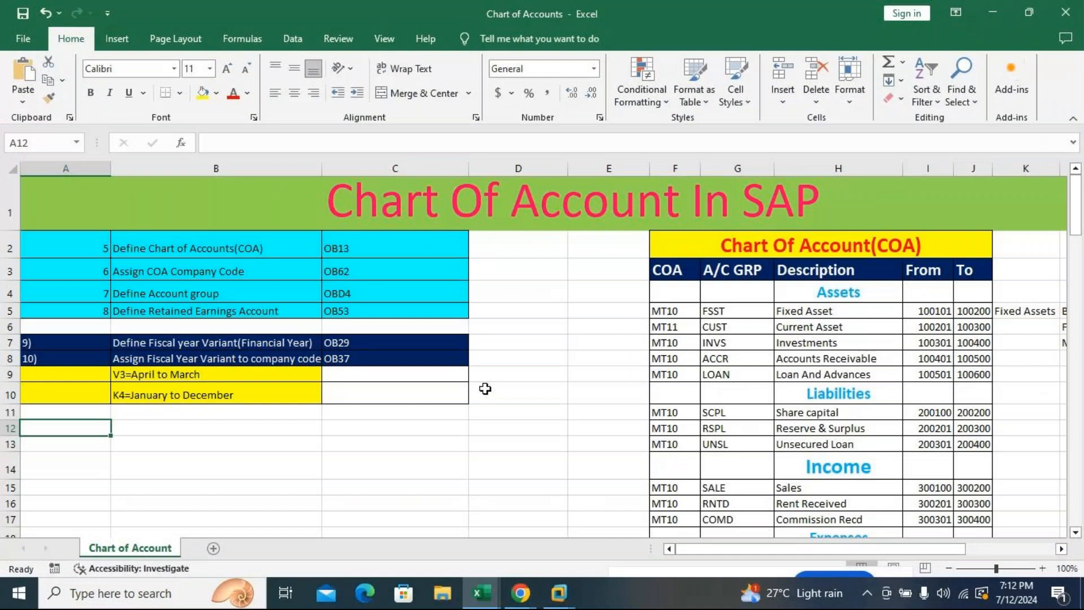
pyautogui.scroll(-2, 207, 436)
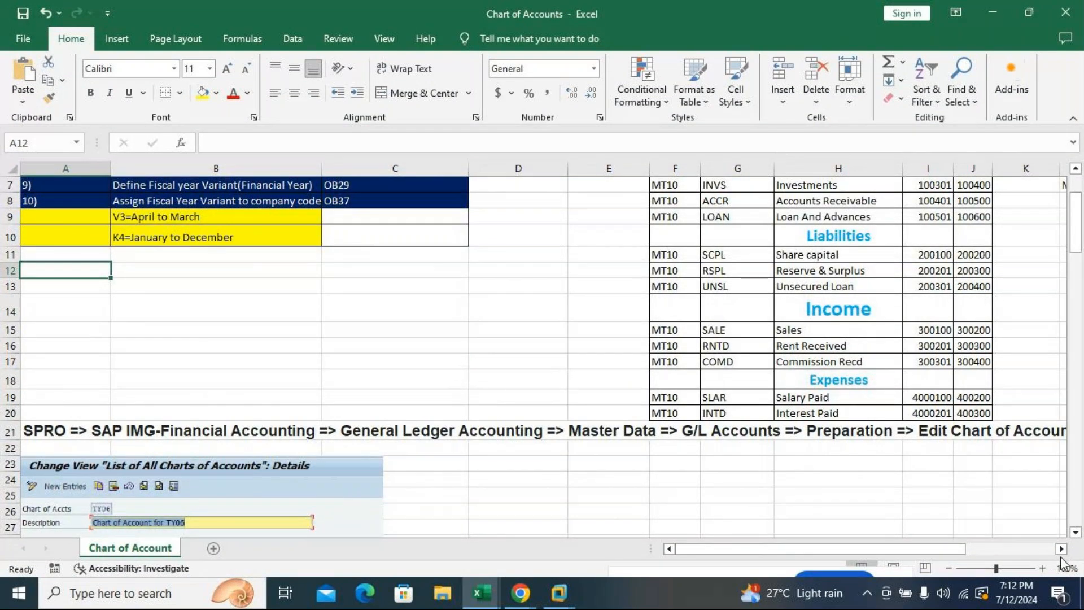
pyautogui.hscroll(3, 907, 515)
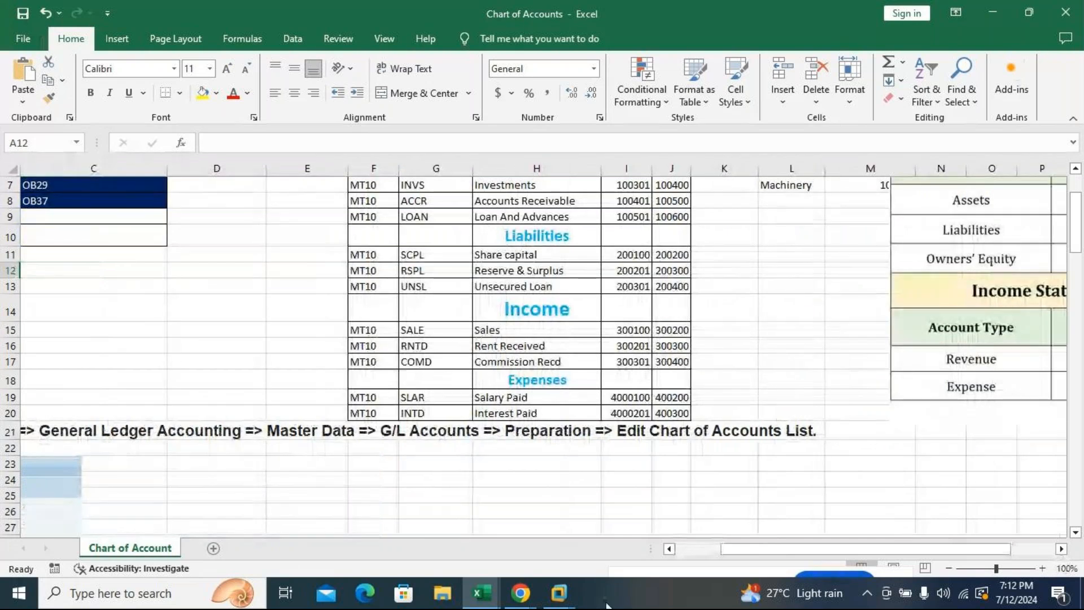
# - Return to SAP and, in Edit Chart of Accounts List, start new entry SM28 with the description "Chart of accounts for SM28"
pyautogui.moveTo(559, 593)
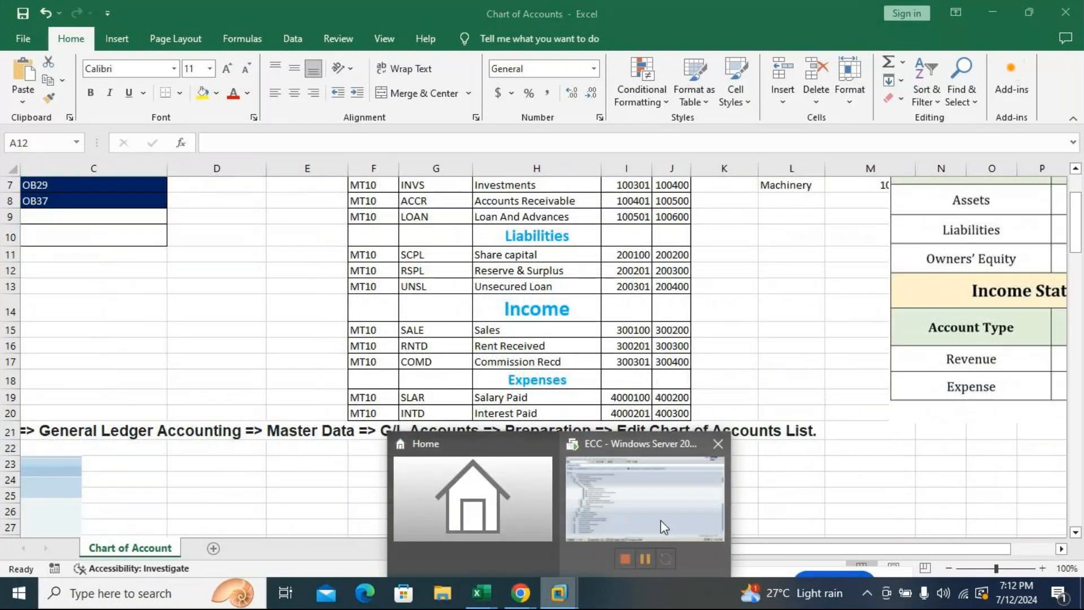
pyautogui.click(661, 520)
pyautogui.click(141, 244)
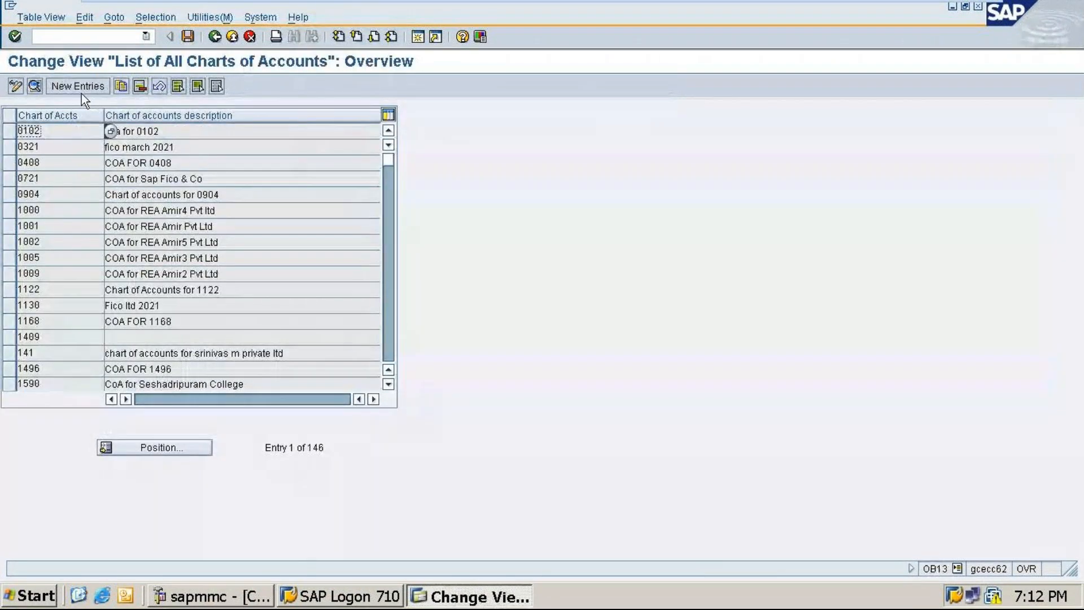
pyautogui.click(78, 88)
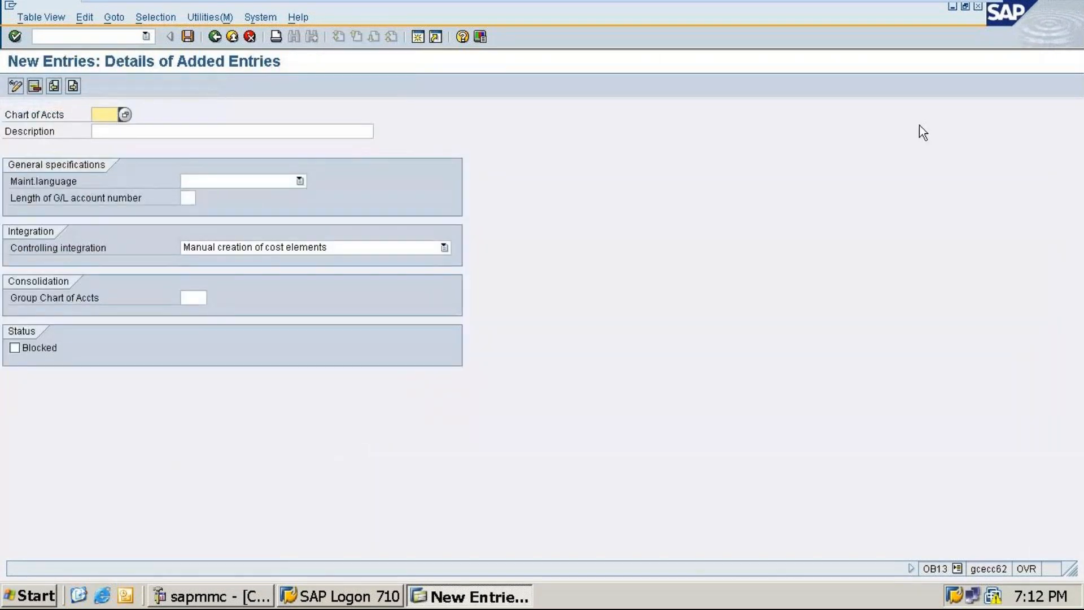
pyautogui.write('SM28')
pyautogui.click(263, 131)
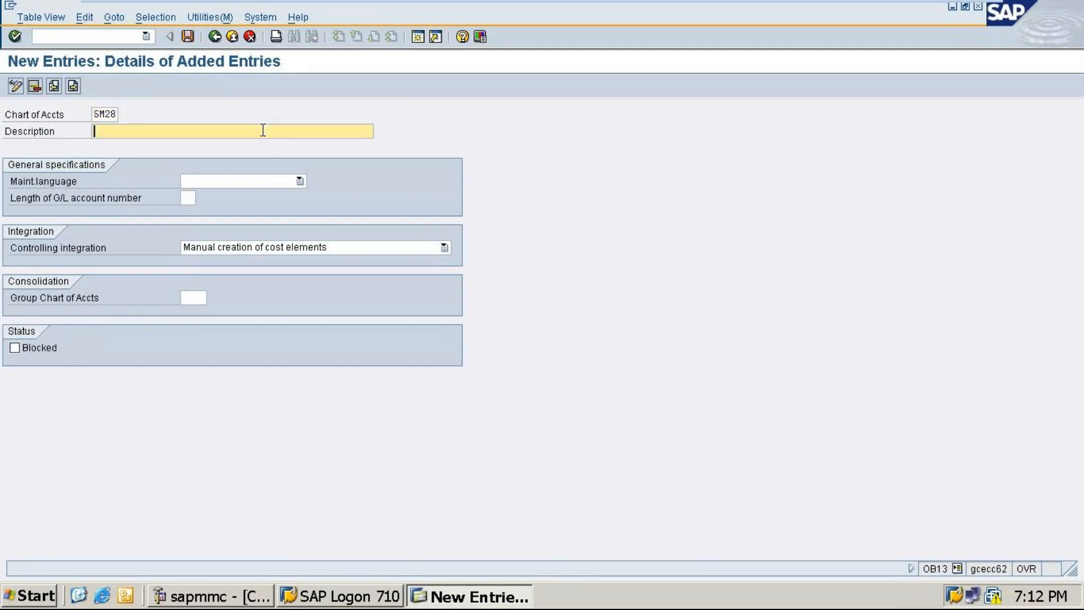
pyautogui.write('Chart of accounts for SM')
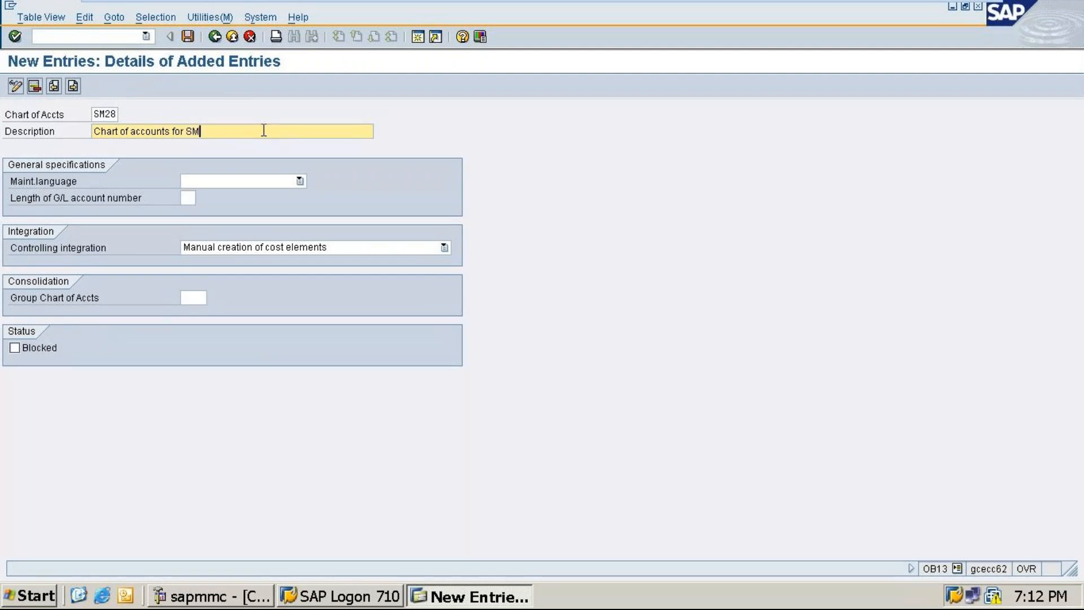
pyautogui.write('28')
# - Set the maintenance language to English and the length of the G/L account number to 6
pyautogui.click(198, 180)
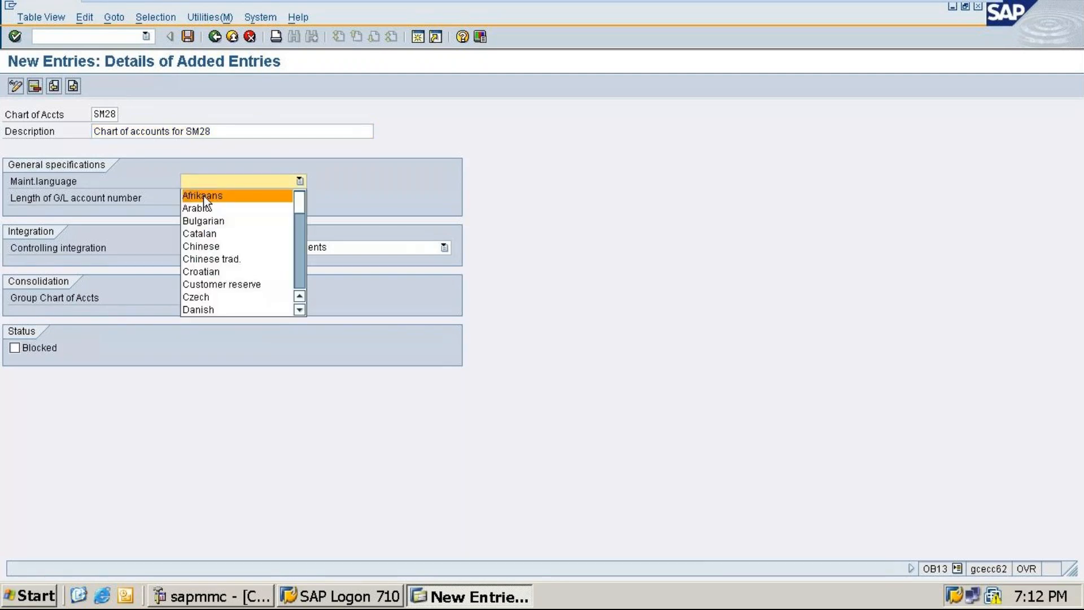
pyautogui.scroll(-1, 211, 249)
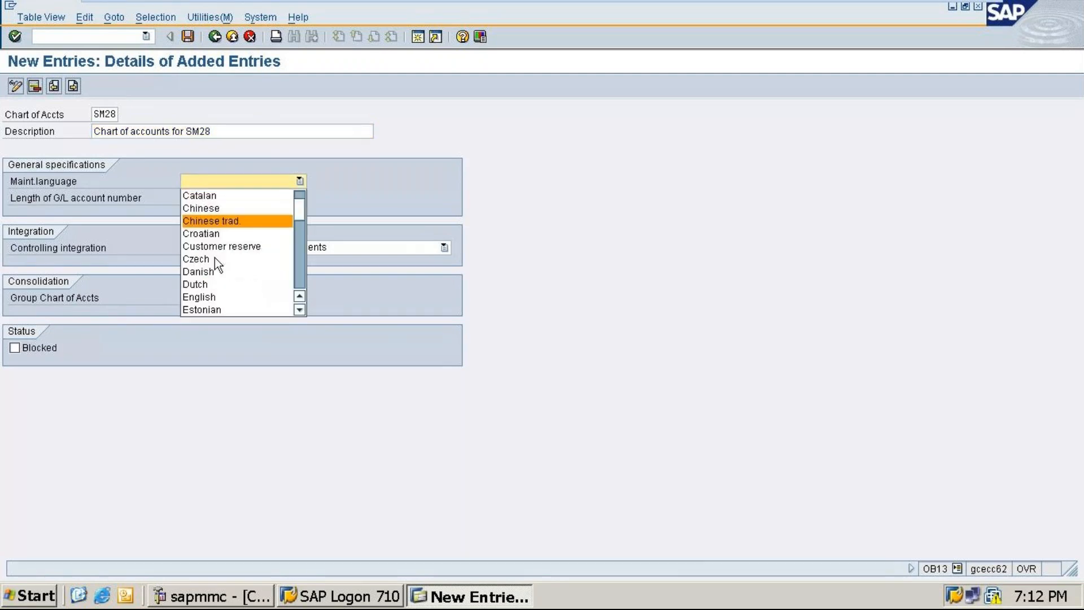
pyautogui.click(201, 297)
pyautogui.click(187, 197)
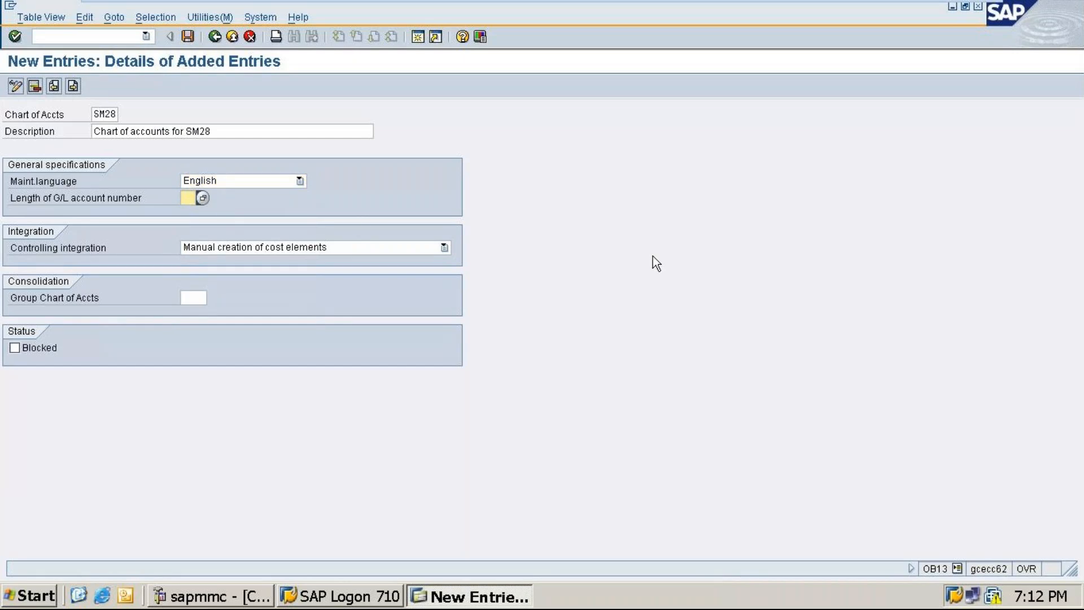
pyautogui.write('6')
# - Try Automatic creation of cost elements as the controlling integration and switch back to Manual creation of cost elements
pyautogui.click(260, 249)
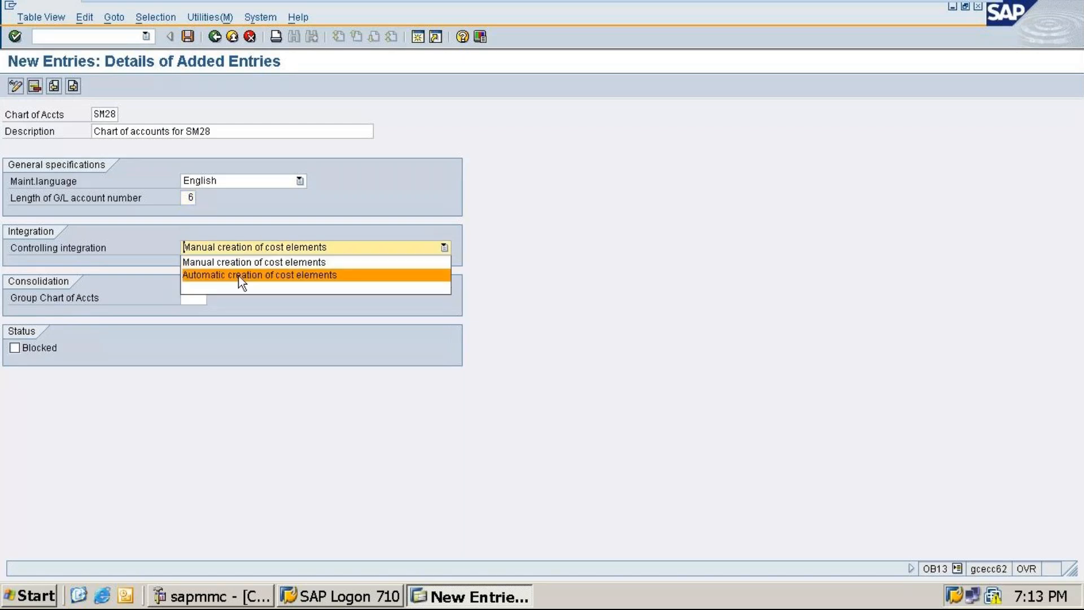
pyautogui.click(242, 277)
pyautogui.click(234, 247)
pyautogui.click(234, 262)
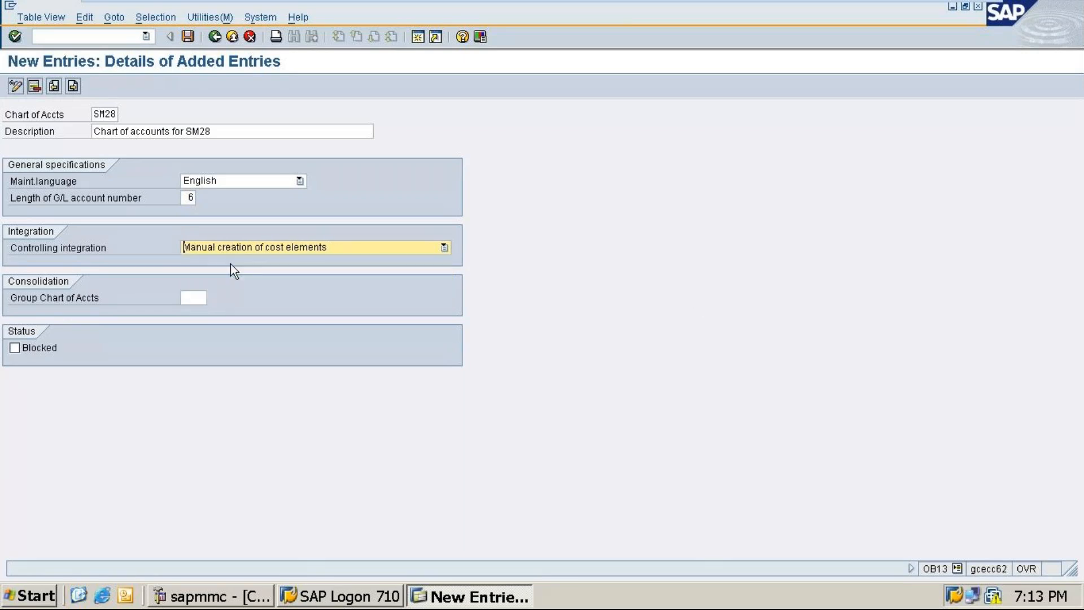
pyautogui.click(256, 247)
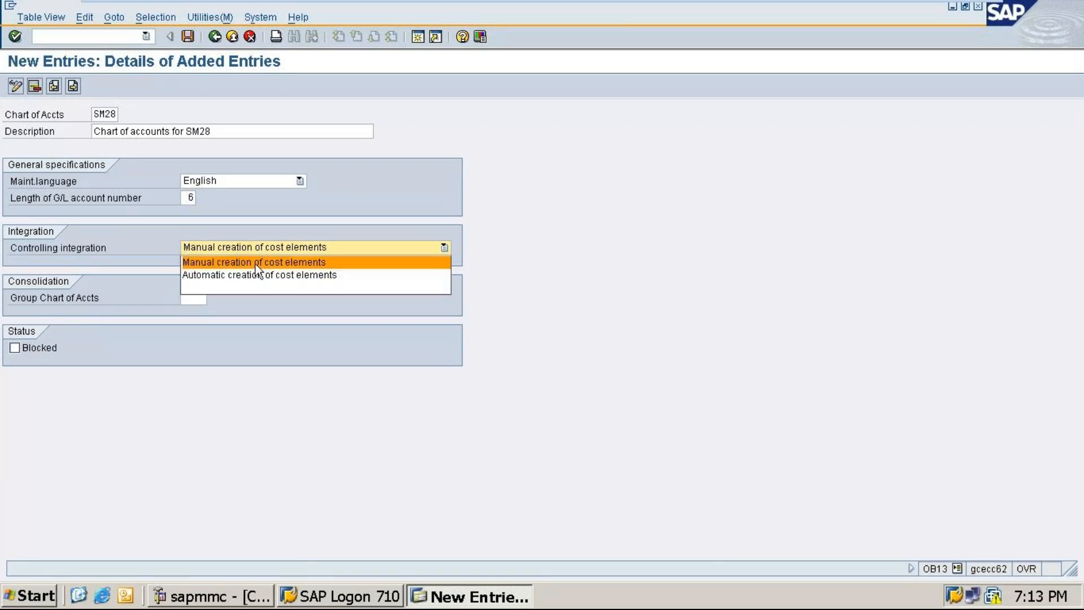
# - Switch to the Excel workbook and examine the sample chart of accounts details below the account group table
pyautogui.moveTo(923, 4)
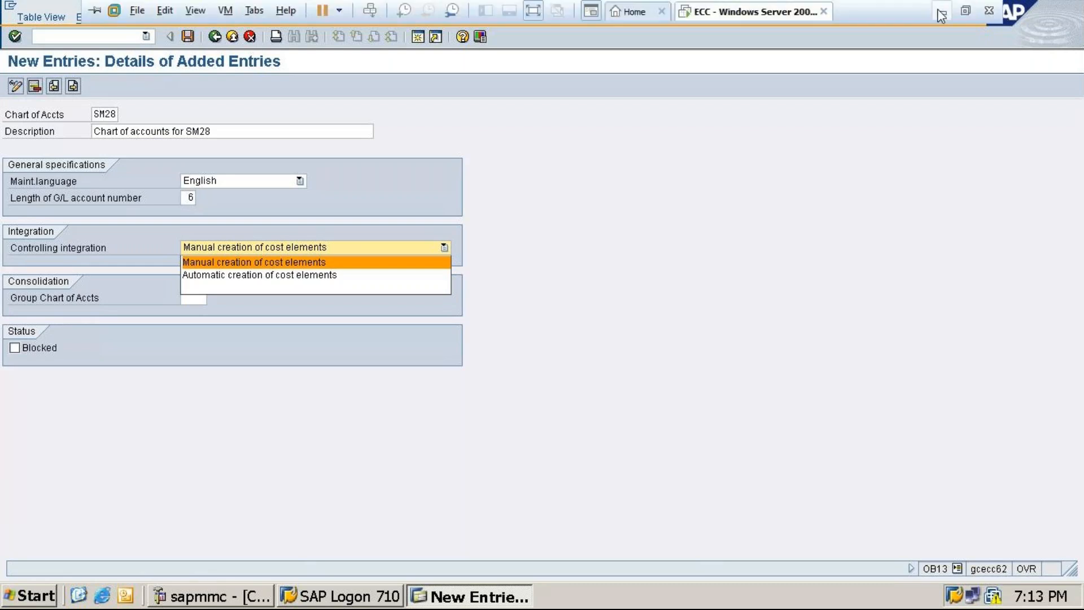
pyautogui.click(942, 12)
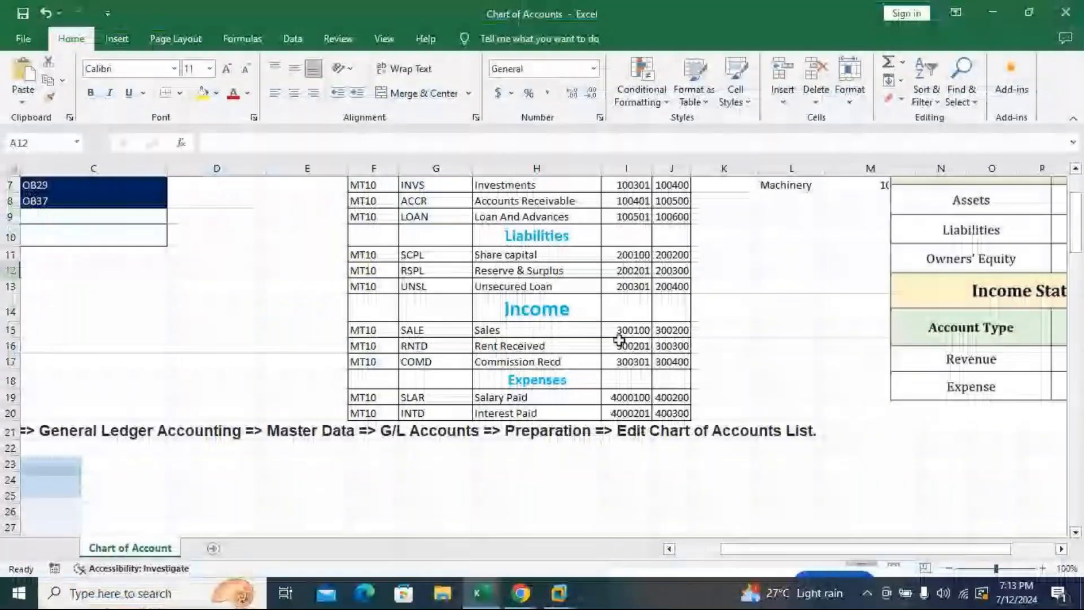
pyautogui.scroll(-3, 620, 339)
pyautogui.moveTo(742, 552); pyautogui.dragTo(714, 551)
pyautogui.scroll(-2, 542, 459)
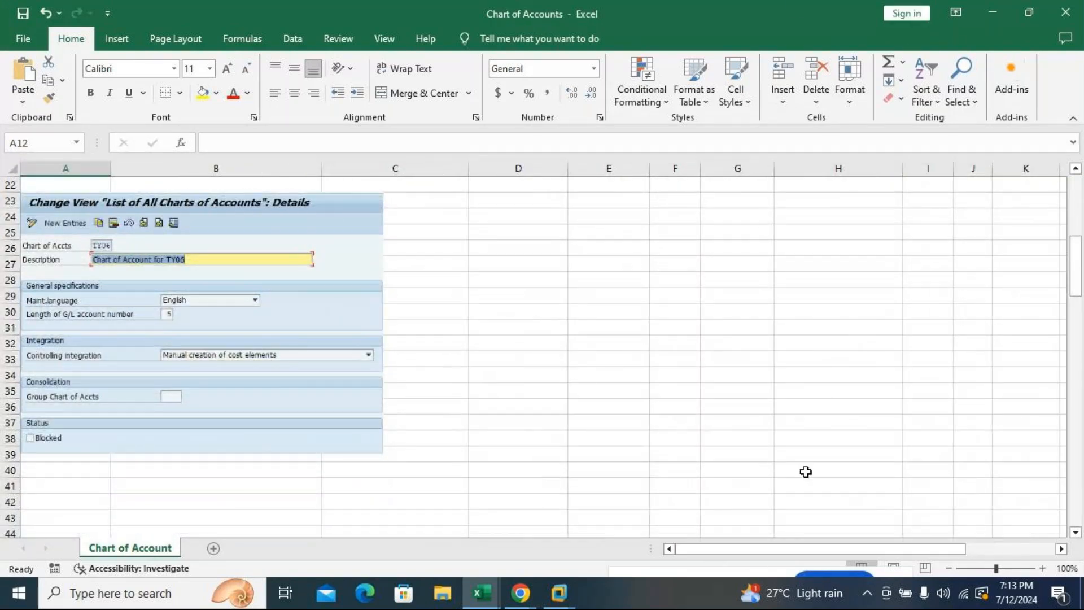
# - Back in SAP, choose Manual creation of cost elements, save chart of accounts SM28 and return to the chart of accounts list
pyautogui.click(550, 596)
pyautogui.click(208, 263)
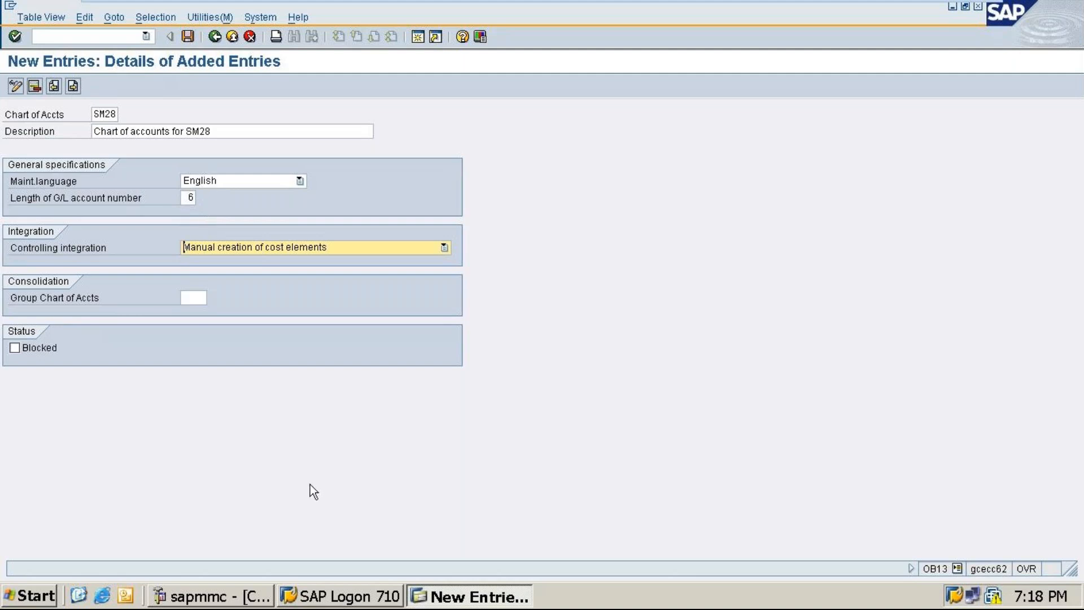
pyautogui.click(188, 35)
pyautogui.click(40, 247)
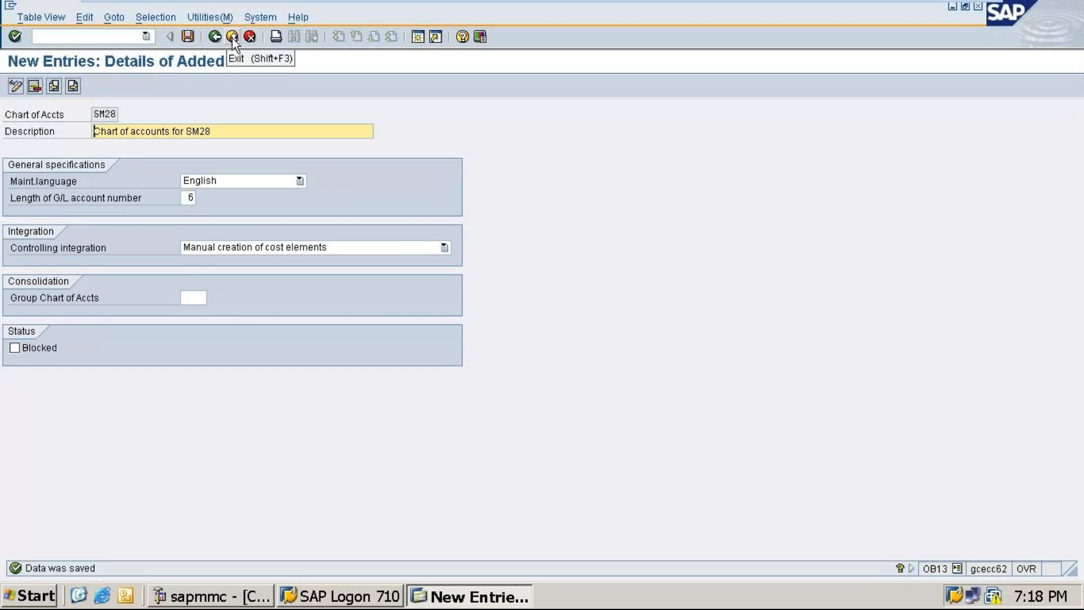
pyautogui.click(188, 36)
pyautogui.click(218, 39)
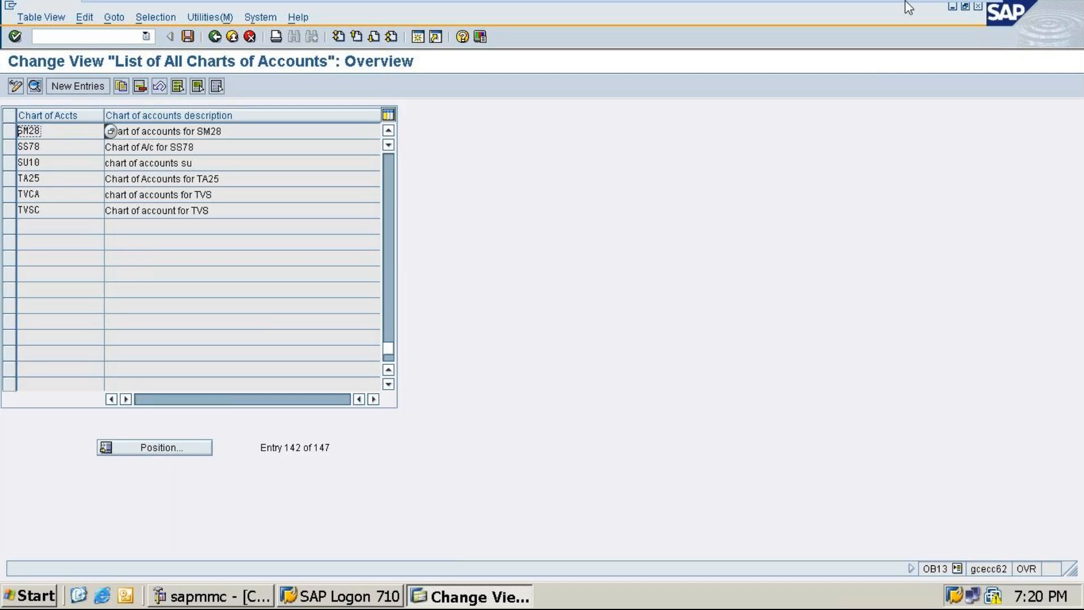
# - Check the GoTo Meeting window, and review the list of configuration activities and transaction codes at the start of the Excel workbook
pyautogui.click(945, 9)
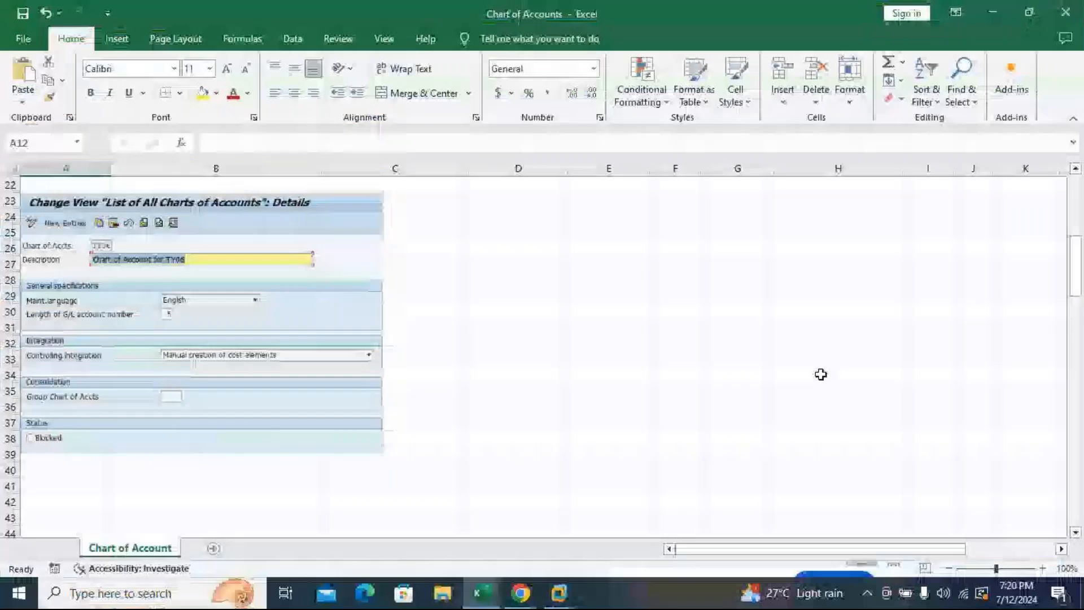
pyautogui.moveTo(532, 598)
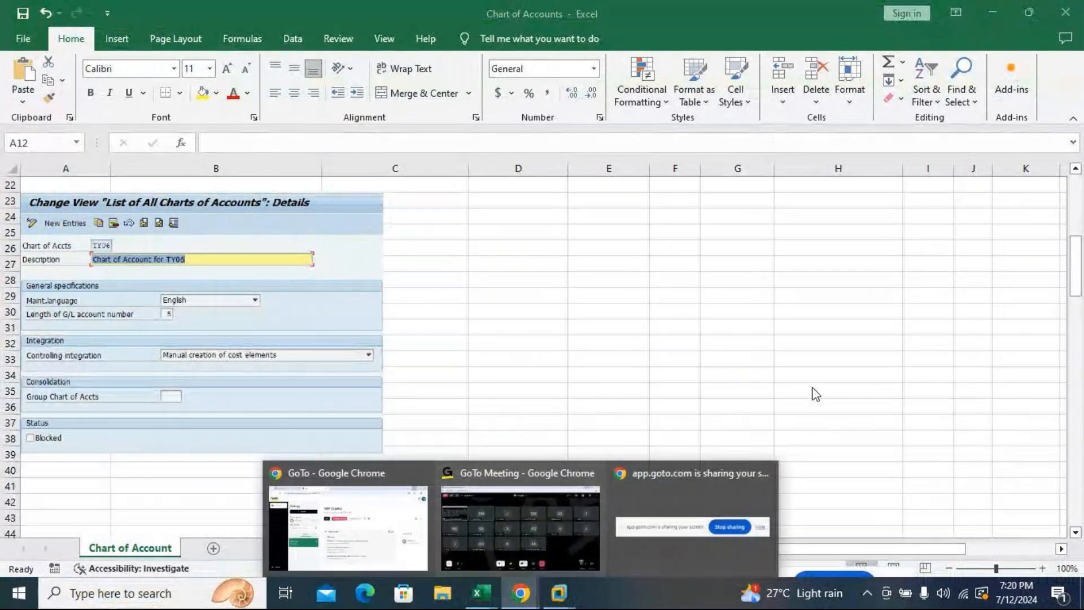
pyautogui.click(566, 551)
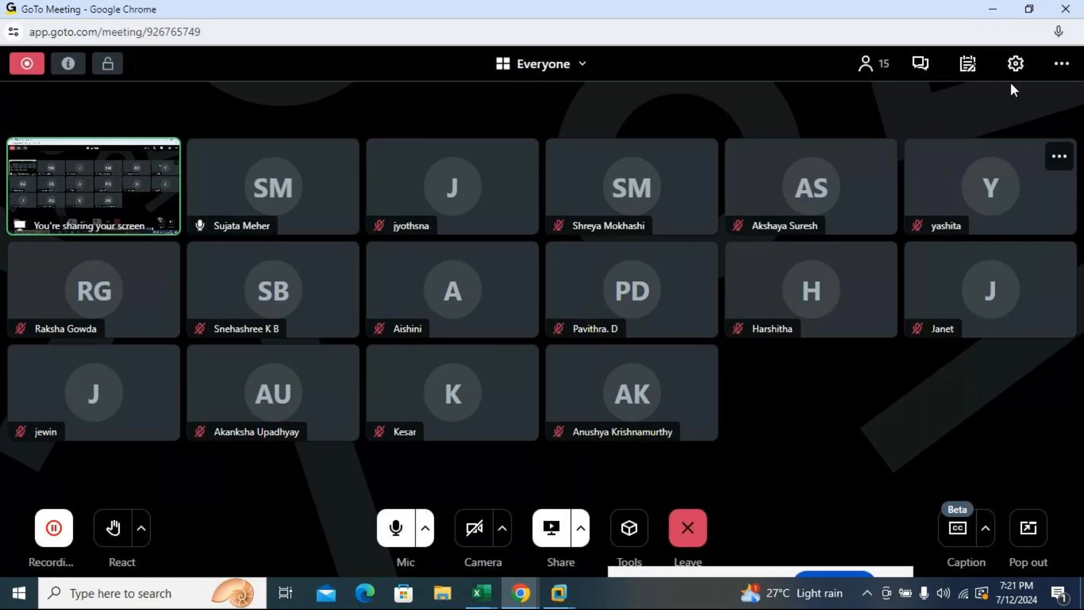
pyautogui.click(993, 9)
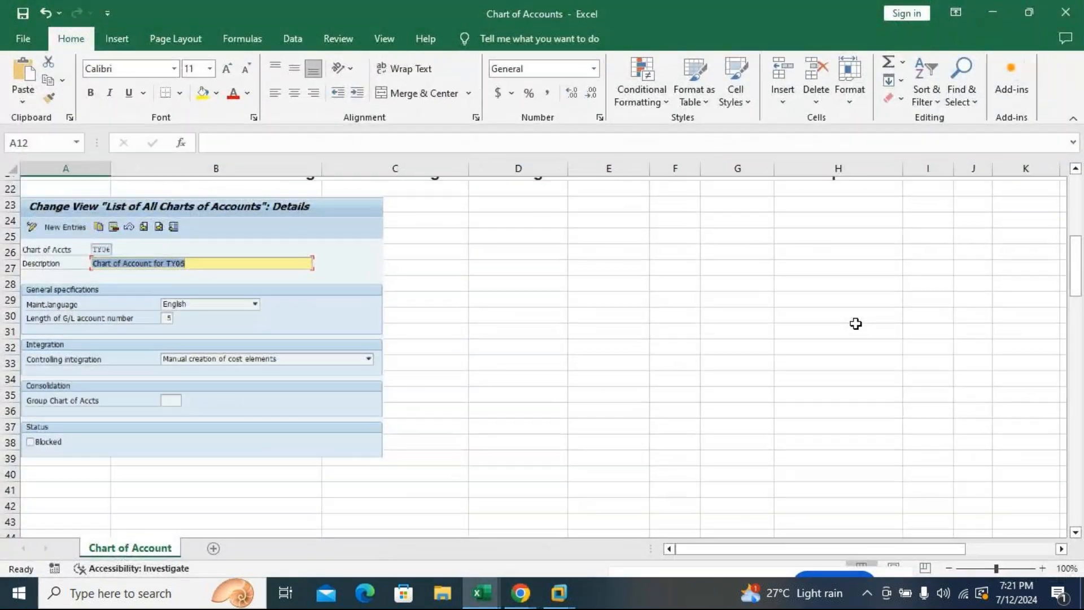
pyautogui.scroll(3, 855, 323)
pyautogui.scroll(4, 856, 323)
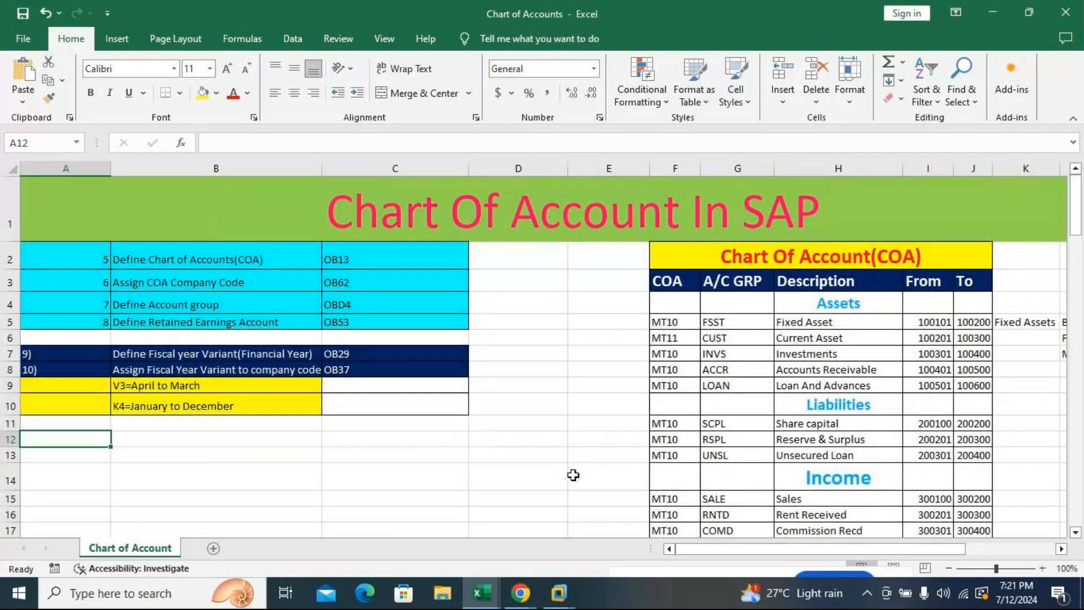
# - Back in SAP, leave the chart of accounts list, start assigning company codes to charts of accounts, and position on company code SM28
pyautogui.click(560, 594)
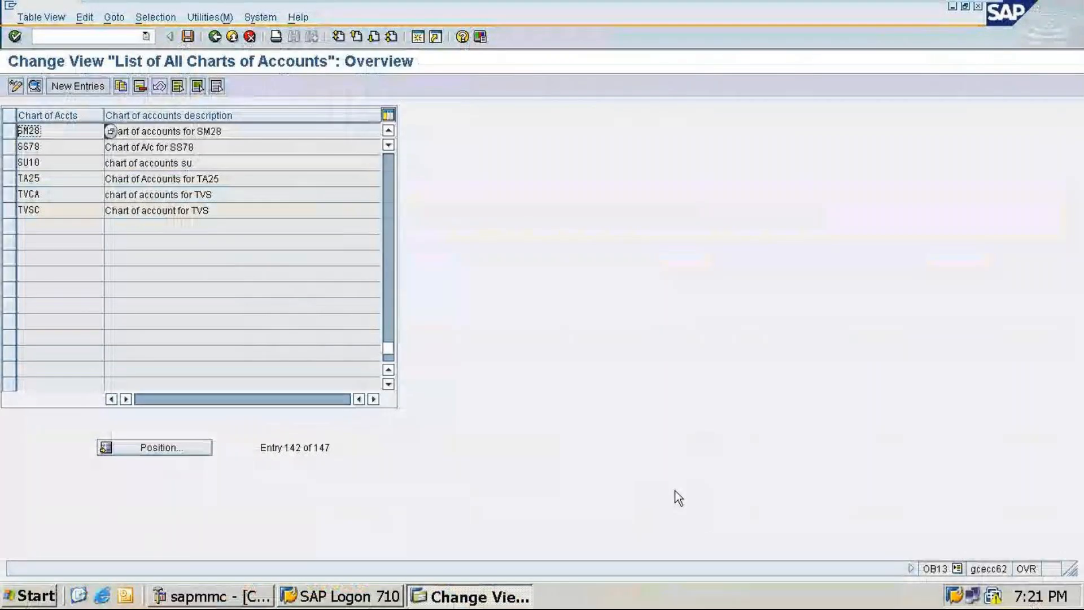
pyautogui.click(215, 37)
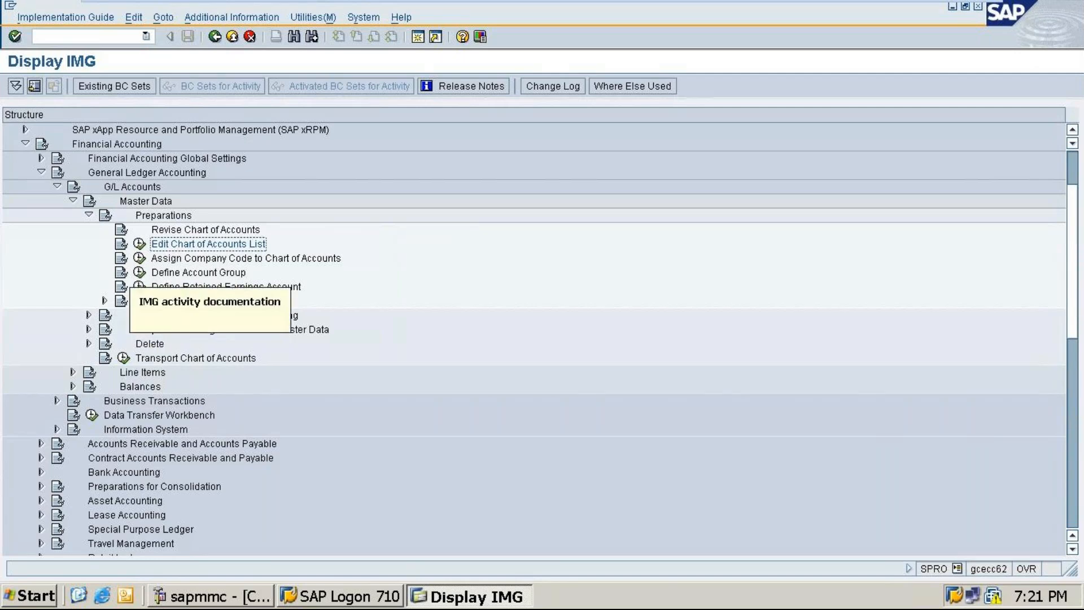
pyautogui.click(139, 260)
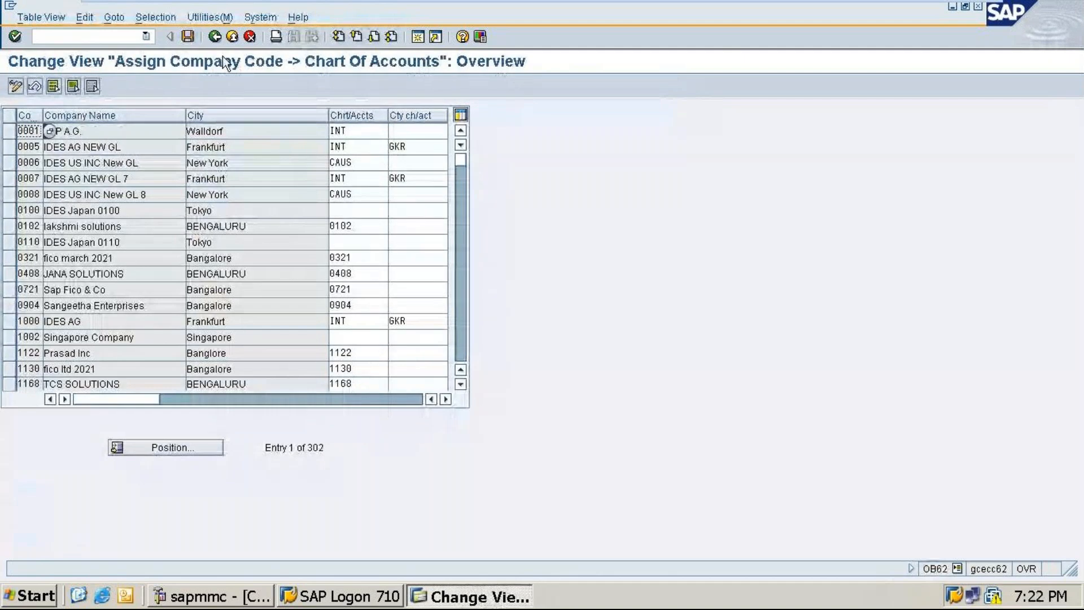
pyautogui.click(188, 35)
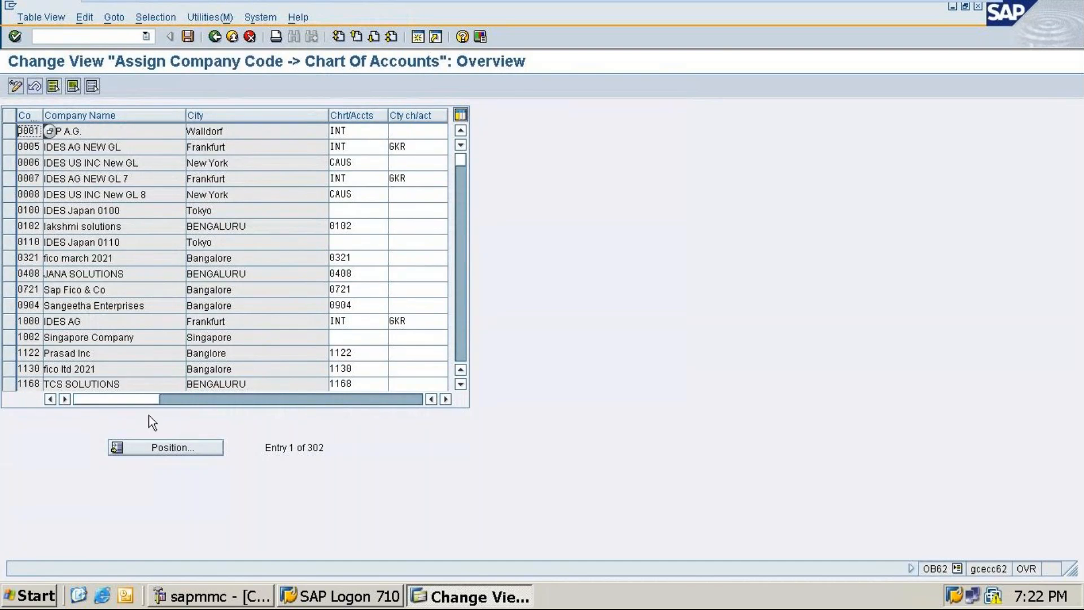
pyautogui.click(153, 447)
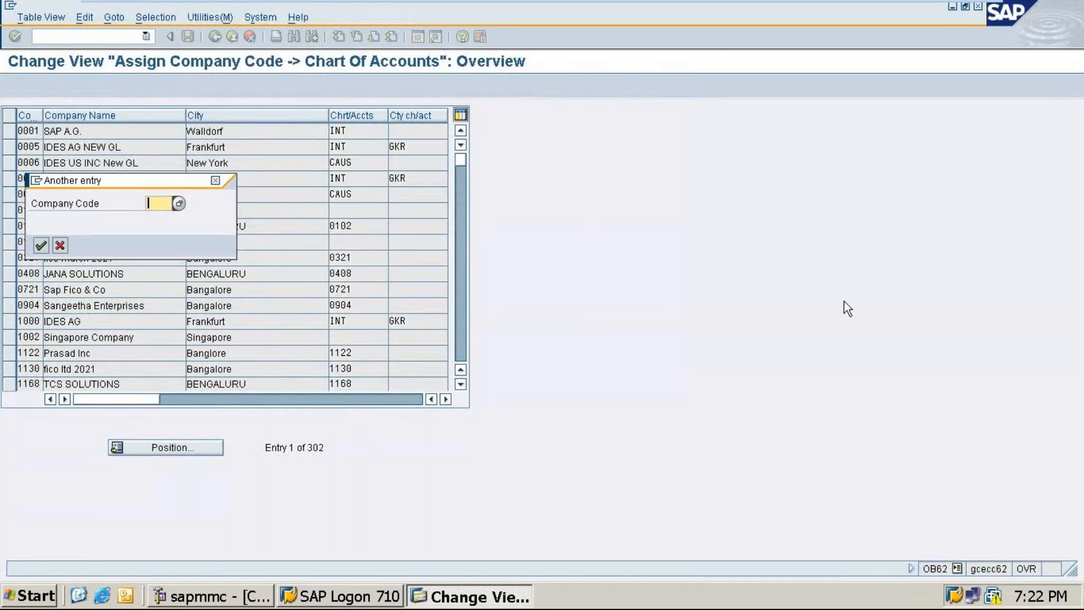
pyautogui.write('SM')
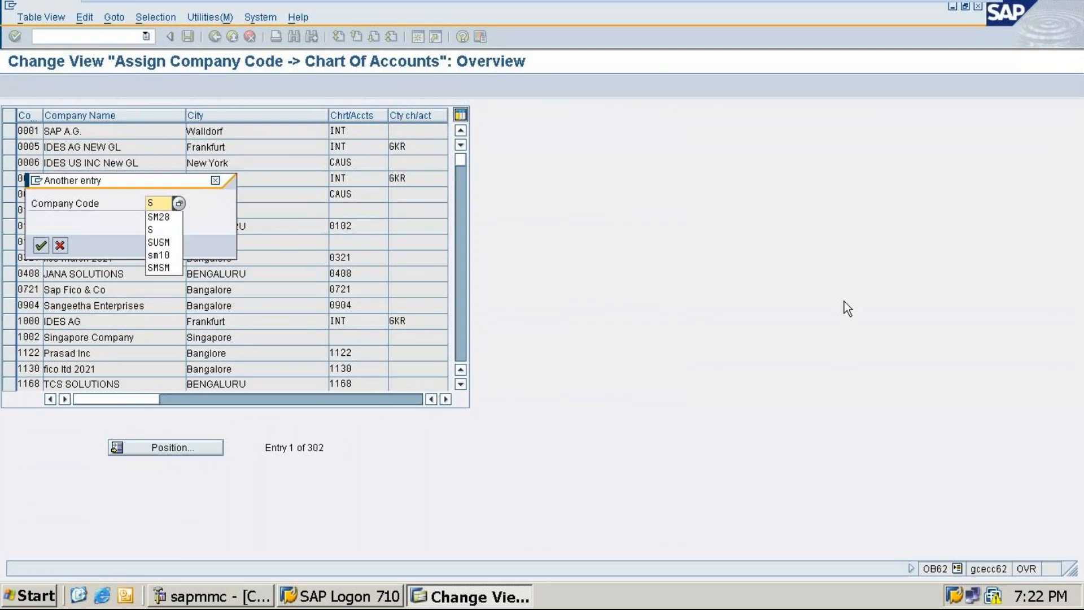
pyautogui.write('28')
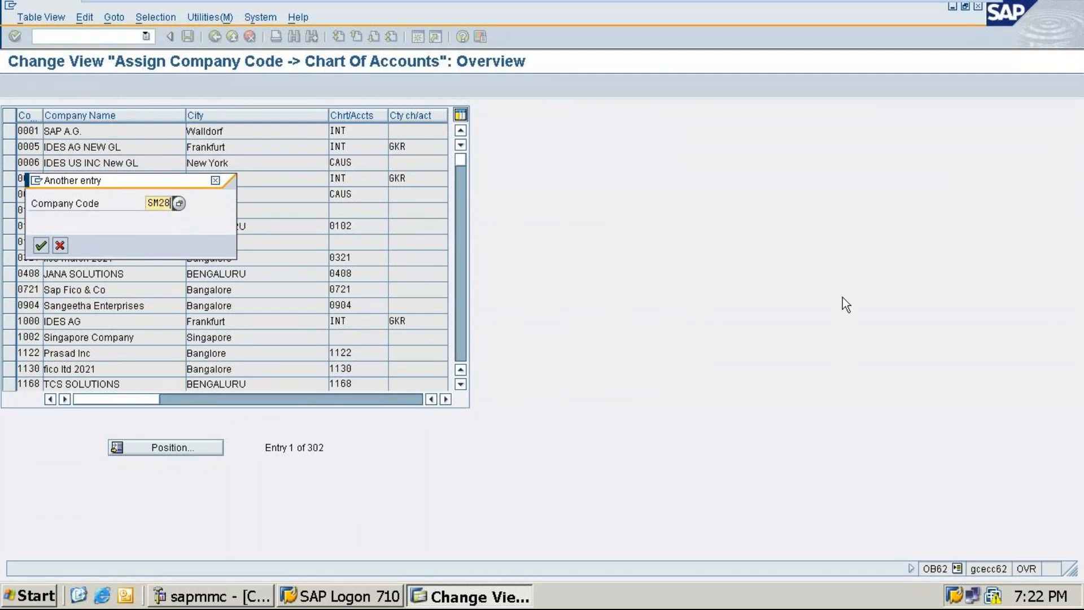
pyautogui.click(41, 245)
# - Assign chart of accounts SM28 to company code SM28, save it in the proposed customizing request and return to the implementation guide
pyautogui.click(364, 131)
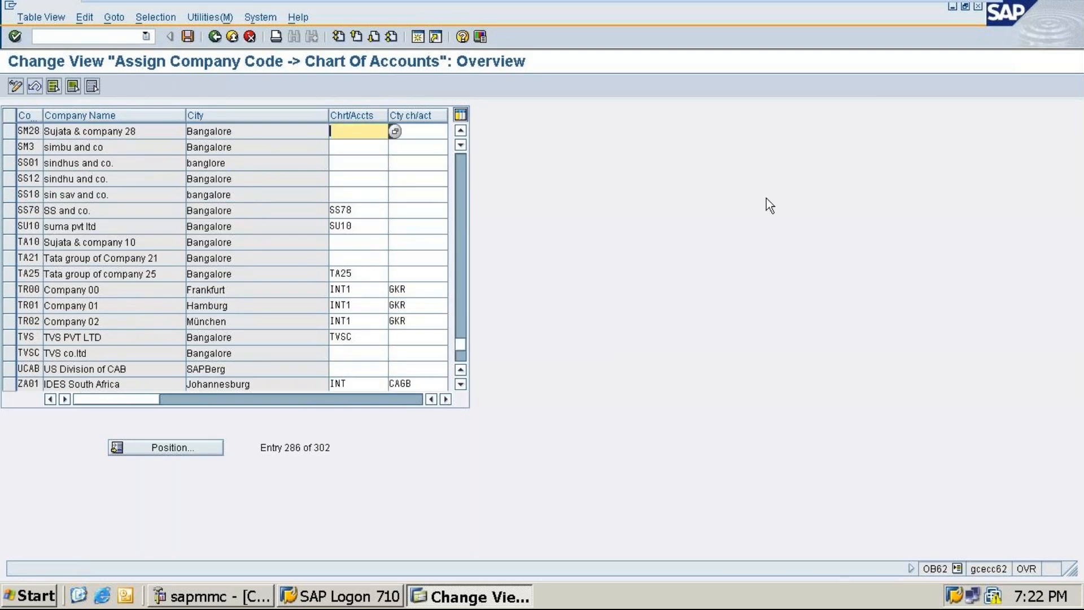
pyautogui.write('SM28')
pyautogui.click(182, 36)
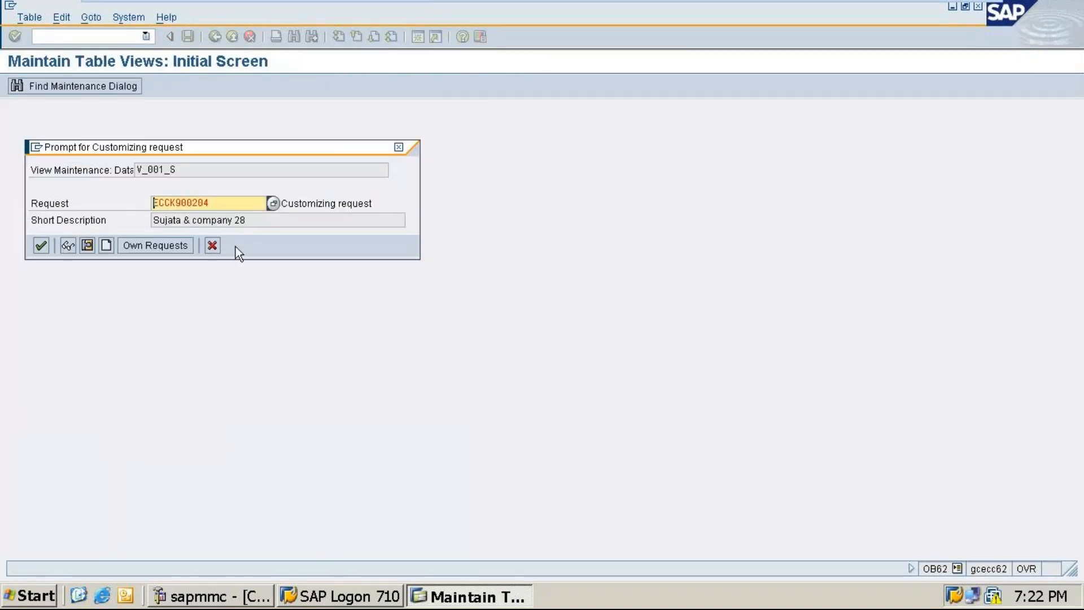
pyautogui.click(41, 245)
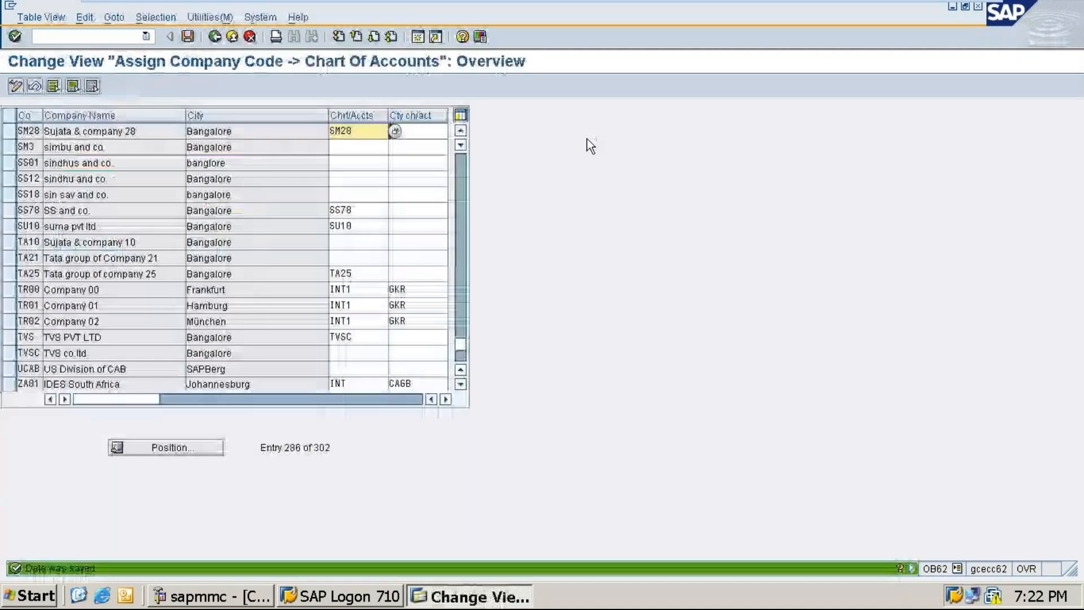
pyautogui.click(213, 38)
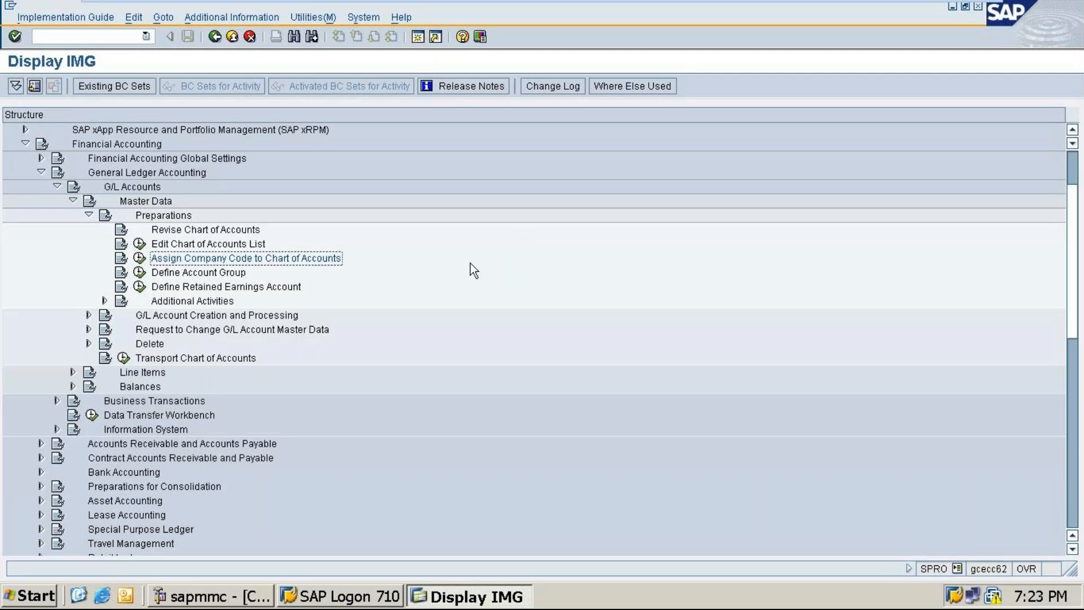
# - Open the account group definition and start copying the ASST, EXPN, INCM and LIAB groups of chart of accounts 0102
pyautogui.click(139, 273)
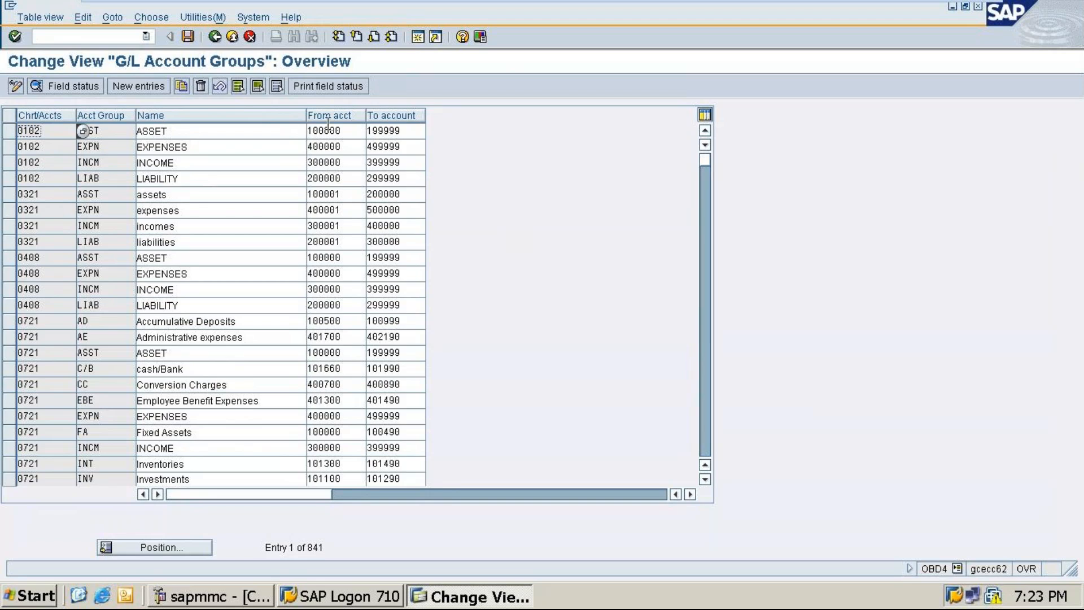
pyautogui.click(10, 135)
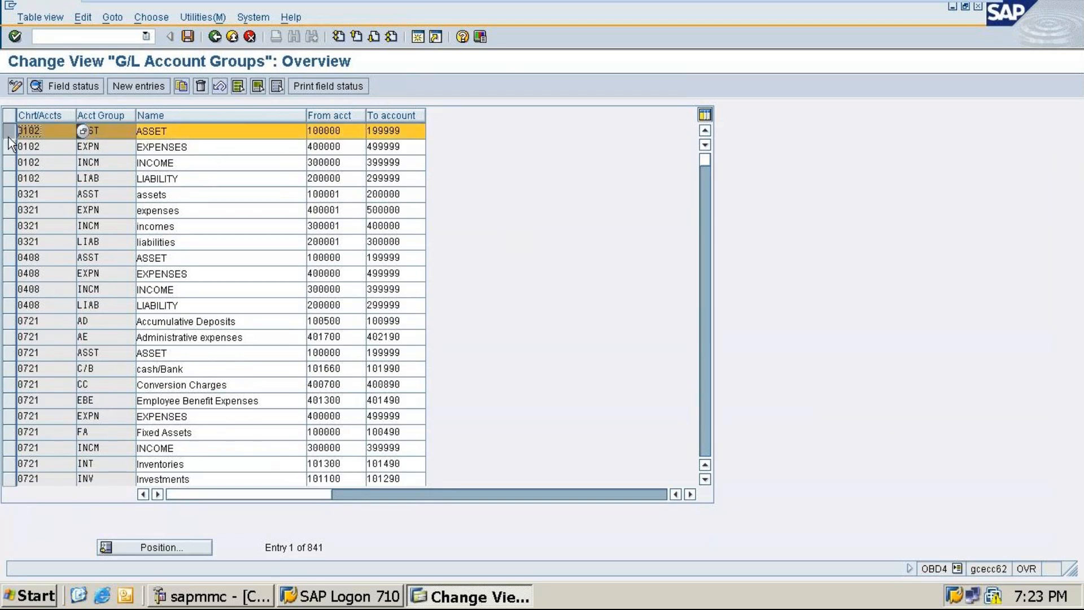
pyautogui.click(9, 149)
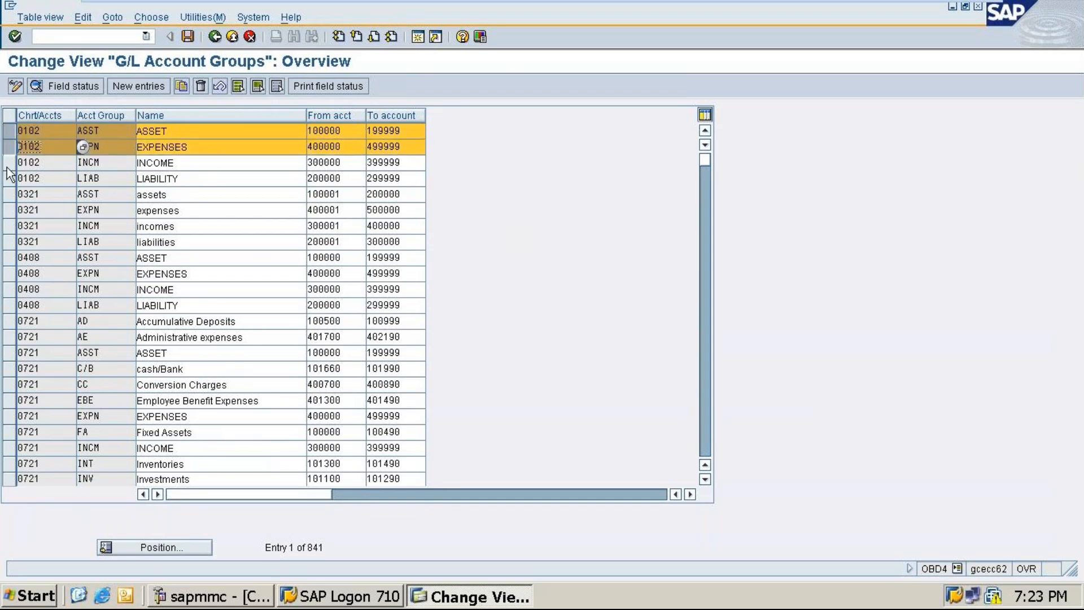
pyautogui.click(9, 162)
pyautogui.click(9, 178)
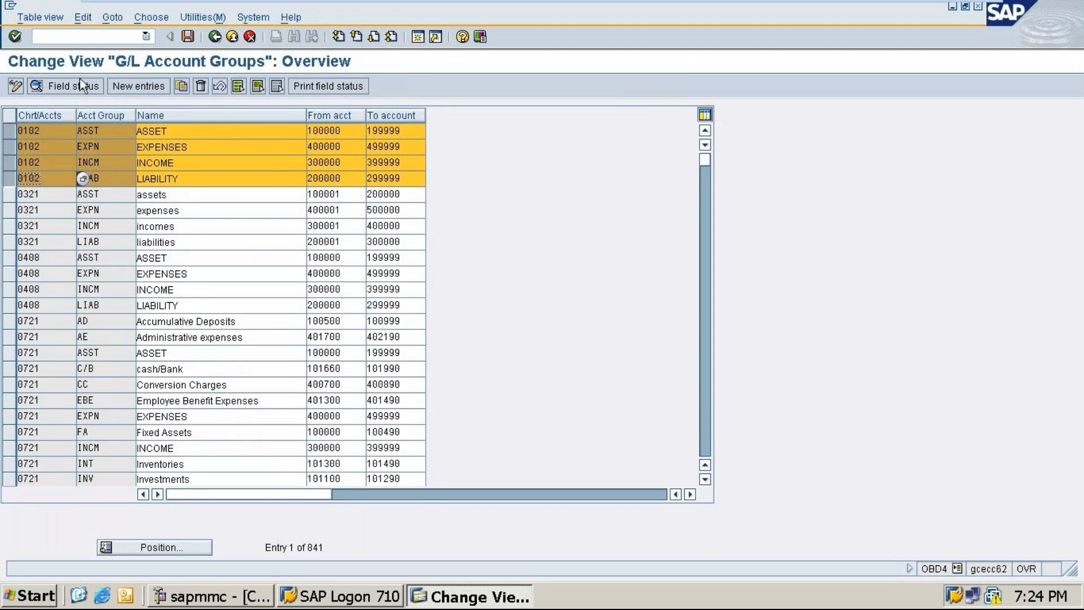
pyautogui.click(184, 86)
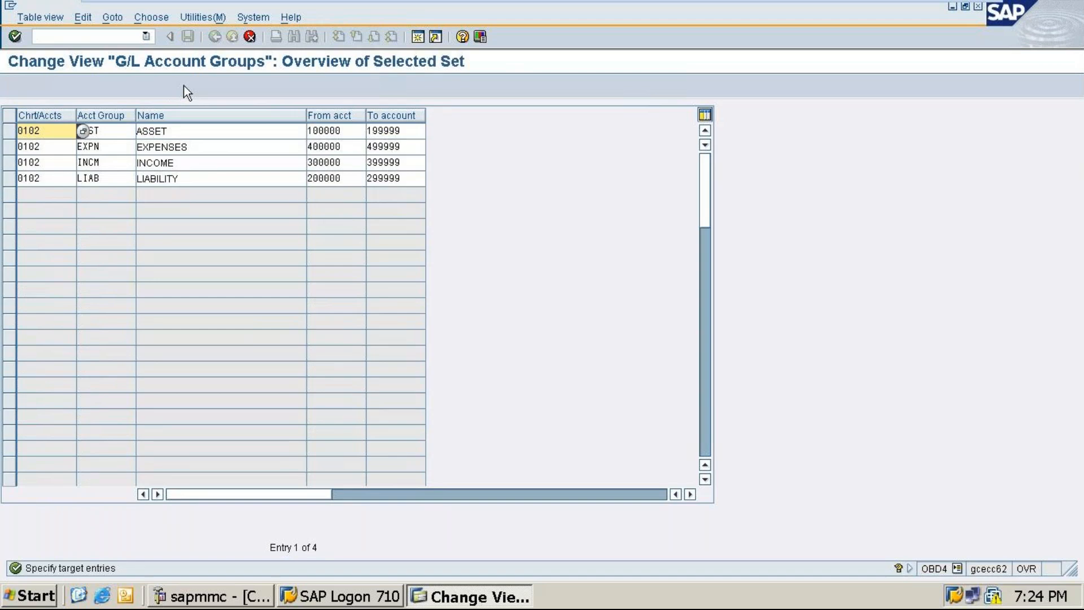
# - Set the target chart of accounts to SM28 for the copied ASST and EXPN account groups
pyautogui.click(53, 131)
pyautogui.press('BackSpace')
pyautogui.press('BackSpace')
pyautogui.press('BackSpace')
pyautogui.press('BackSpace')
pyautogui.write('SM28')
pyautogui.click(52, 151)
pyautogui.press('BackSpace')
pyautogui.press('BackSpace')
pyautogui.press('BackSpace')
pyautogui.press('BackSpace')
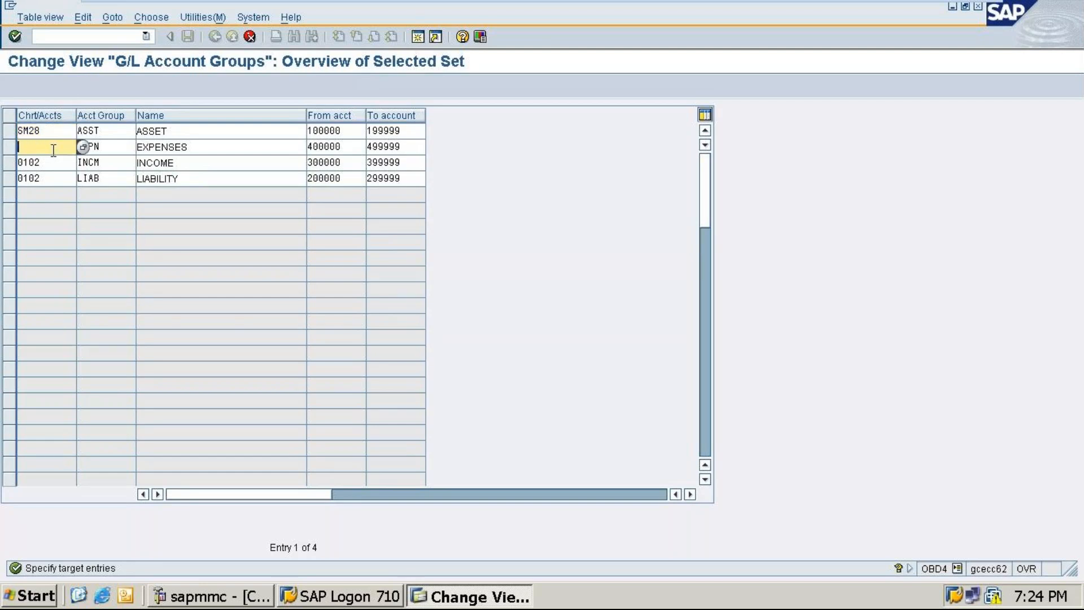
pyautogui.write('SM28')
# - Set the target chart of accounts to SM28 for the INCM and LIAB account groups and confirm the copy
pyautogui.click(54, 164)
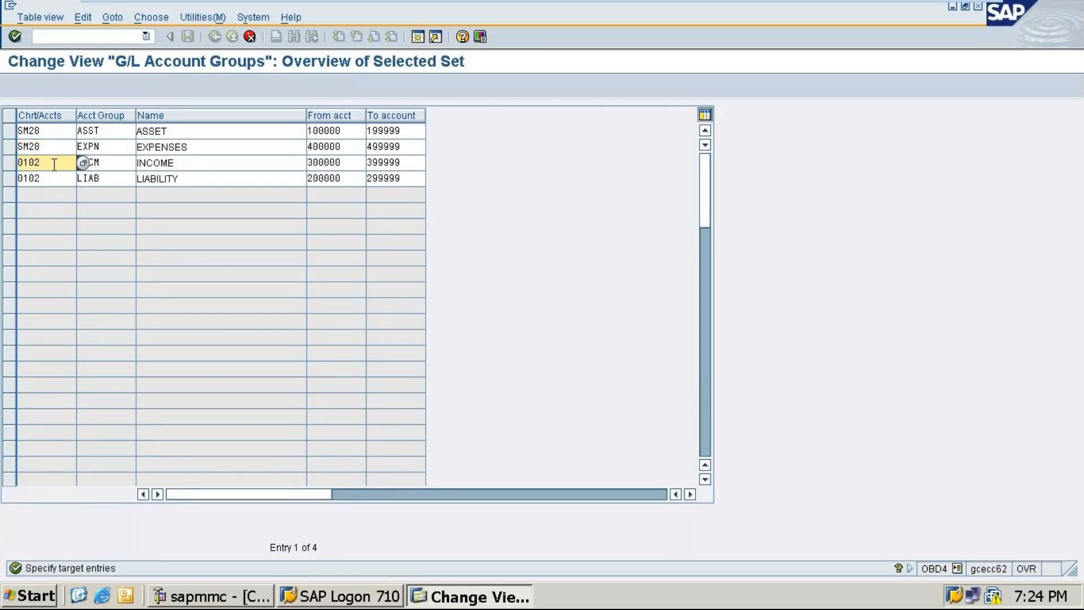
pyautogui.press('BackSpace')
pyautogui.press('BackSpace')
pyautogui.press('BackSpace')
pyautogui.press('BackSpace')
pyautogui.write('SM28')
pyautogui.click(51, 180)
pyautogui.press('BackSpace')
pyautogui.press('BackSpace')
pyautogui.press('BackSpace')
pyautogui.press('BackSpace')
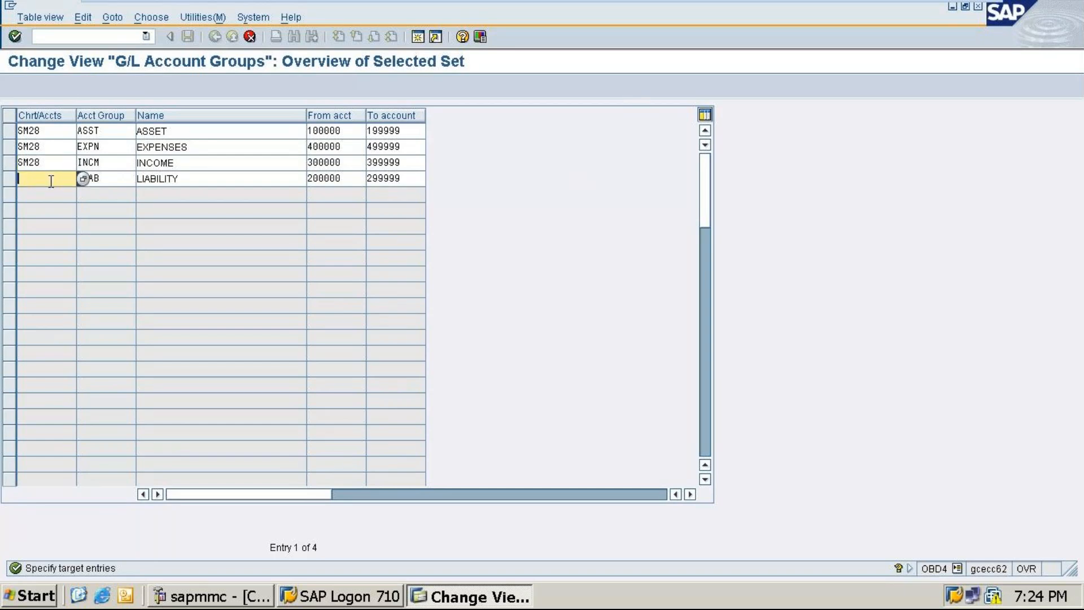
pyautogui.write('SM28')
pyautogui.press('Return')
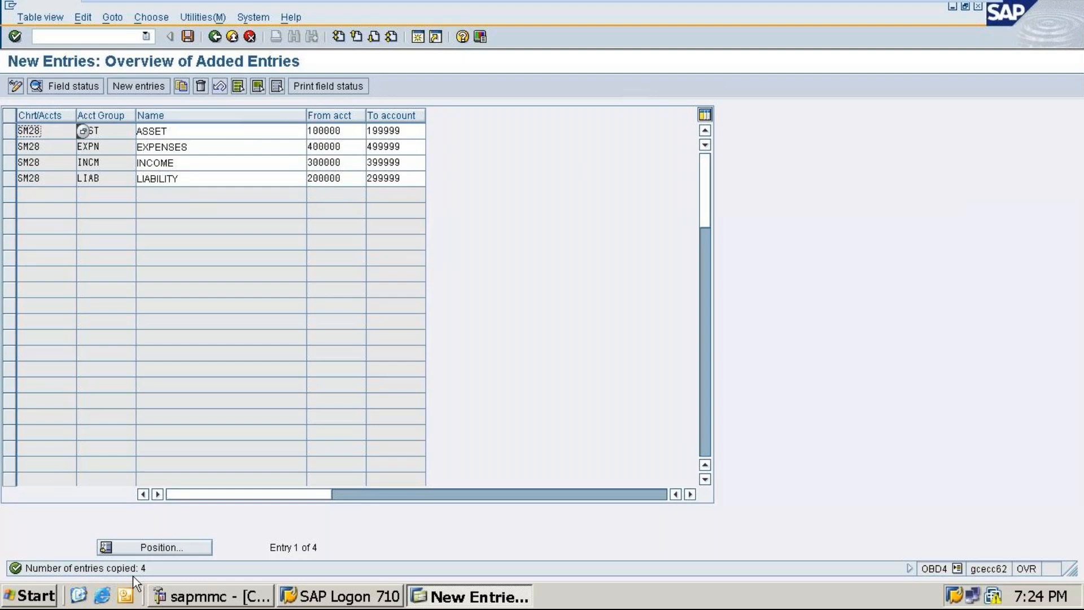
# - Save the SM28 account groups in the proposed customizing request and return to the implementation guide
pyautogui.click(193, 35)
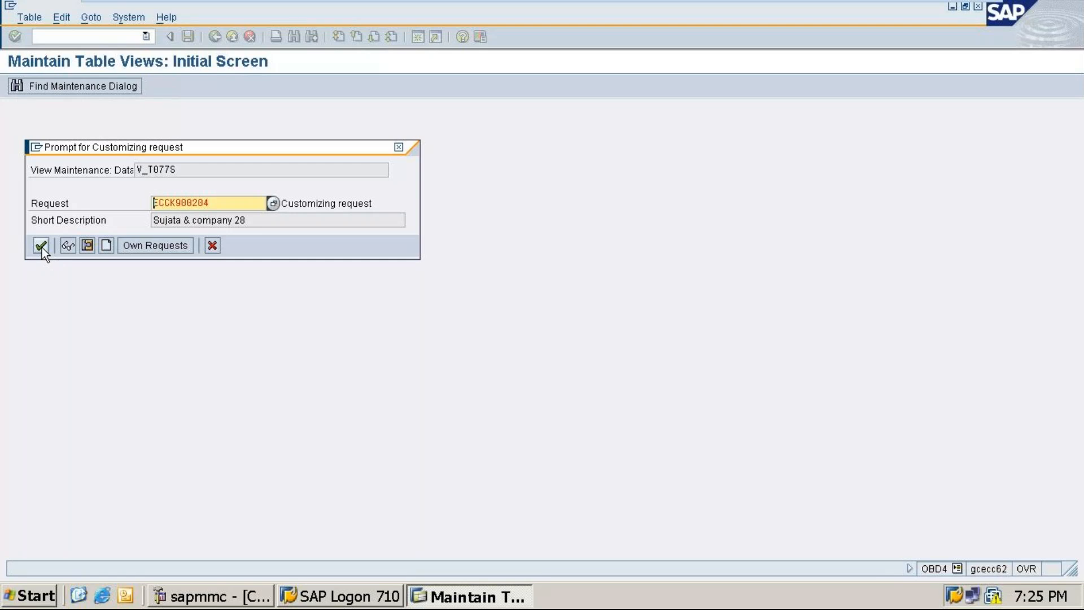
pyautogui.click(41, 247)
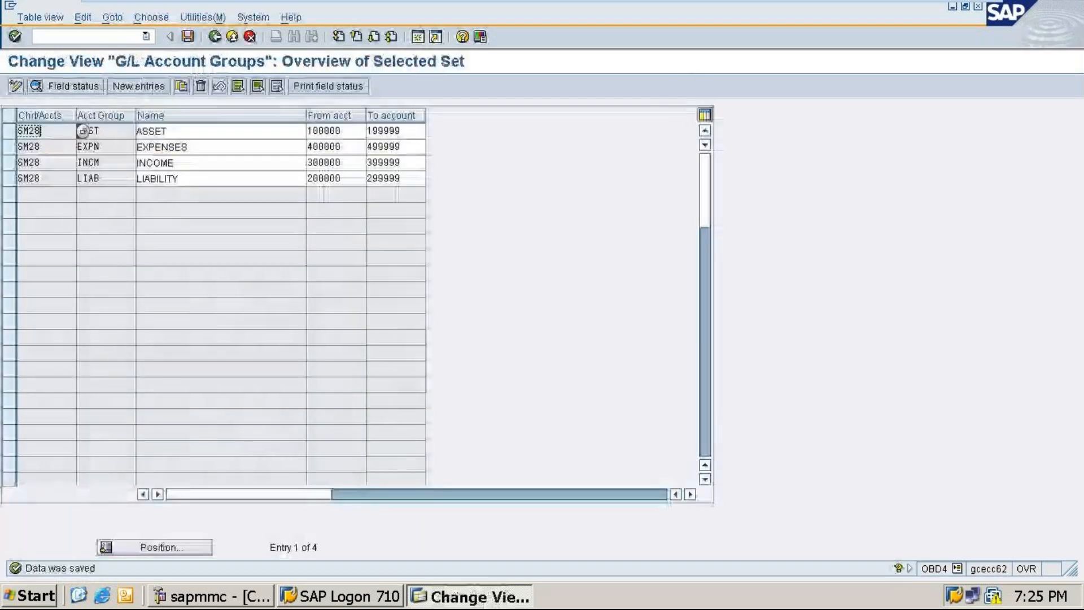
pyautogui.click(188, 36)
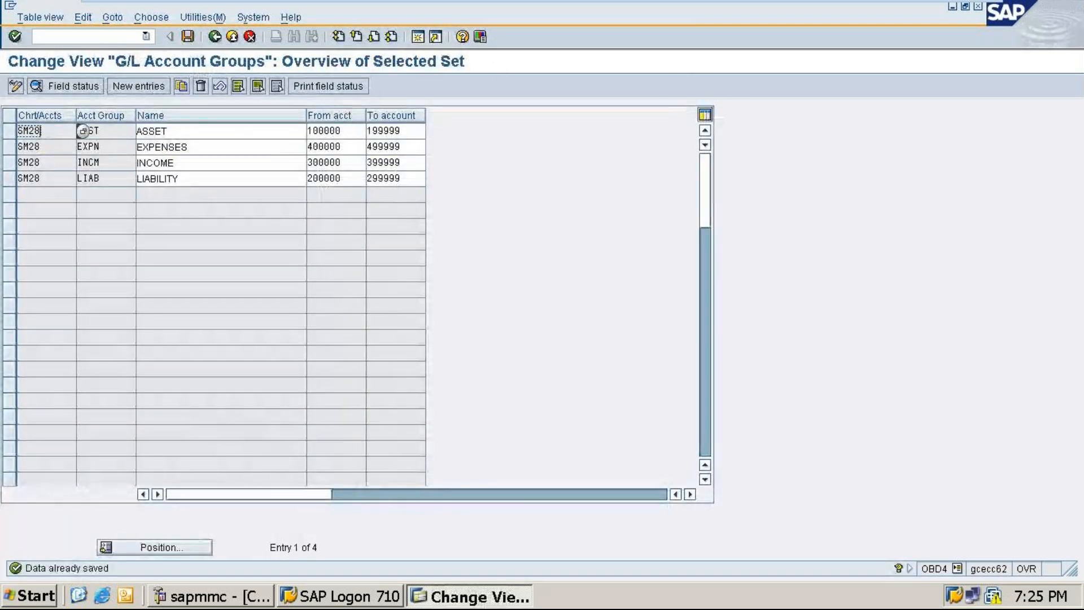
pyautogui.click(214, 36)
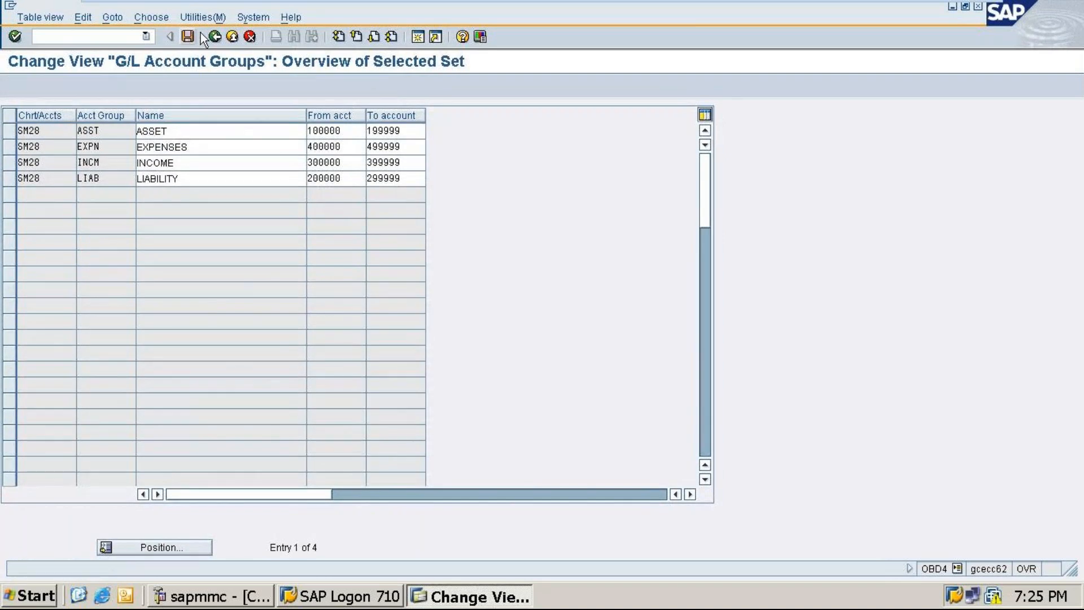
pyautogui.click(250, 36)
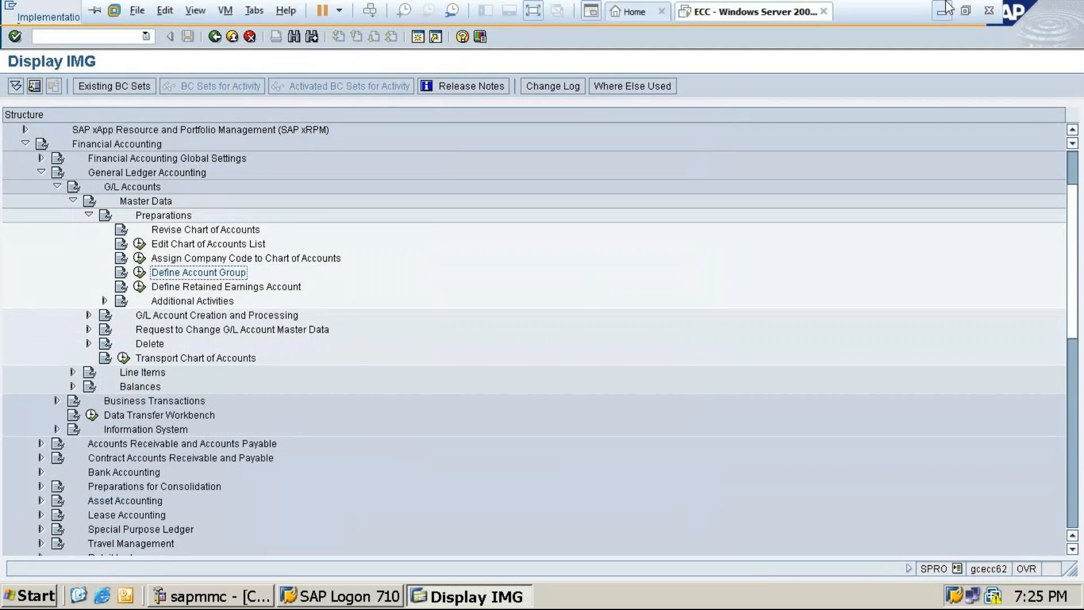
# - Switch to the Excel workbook and examine the retained earnings account instructions and the fiscal year variant sections below them
pyautogui.click(947, 7)
pyautogui.scroll(-14, 641, 472)
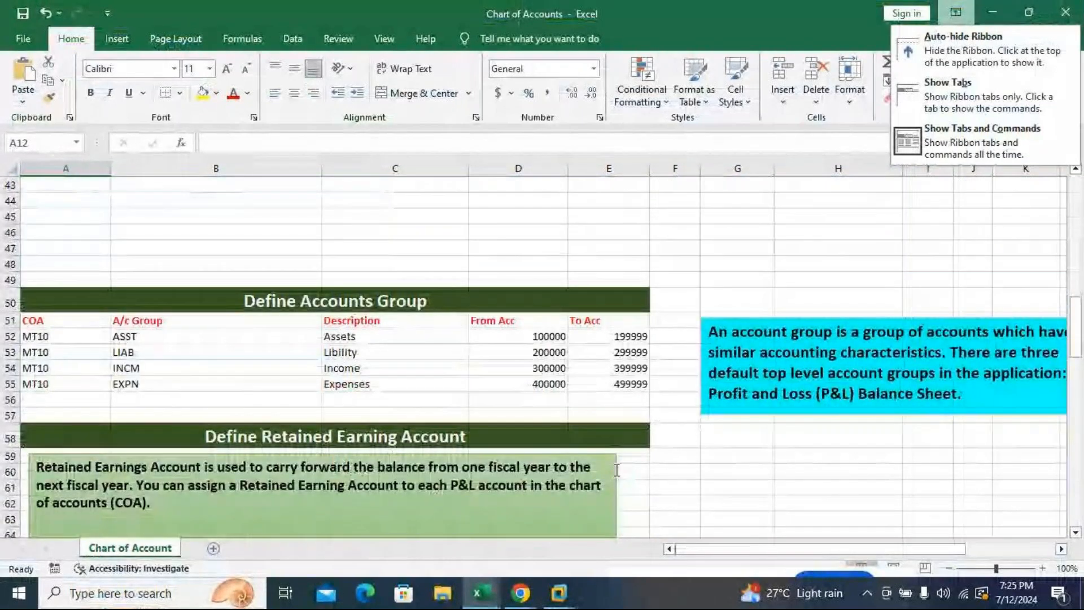
pyautogui.scroll(-1, 615, 470)
pyautogui.scroll(-3, 617, 470)
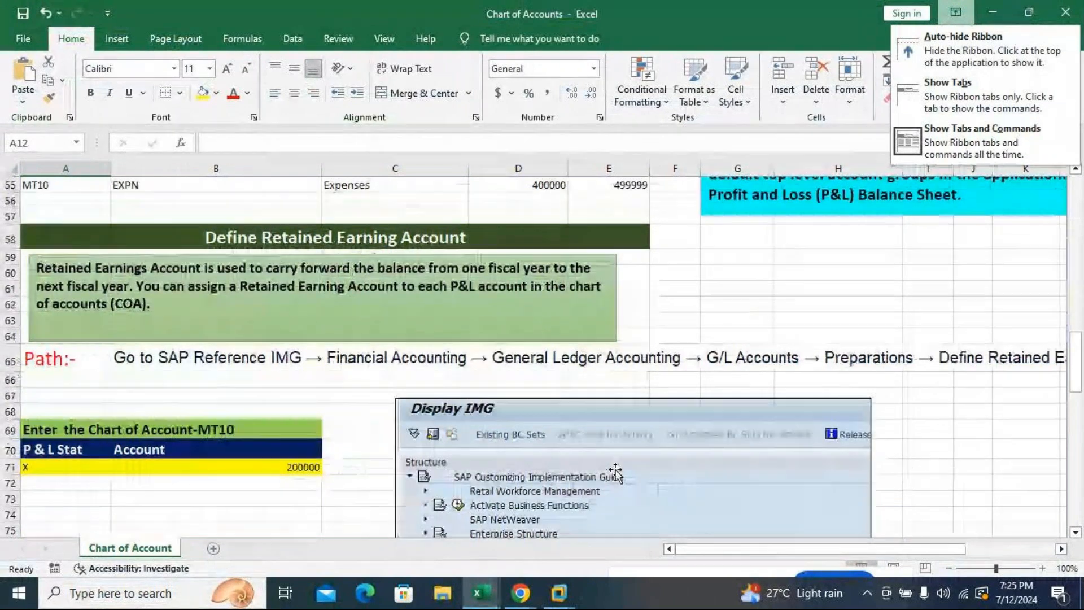
pyautogui.scroll(-1, 616, 474)
pyautogui.scroll(-5, 616, 473)
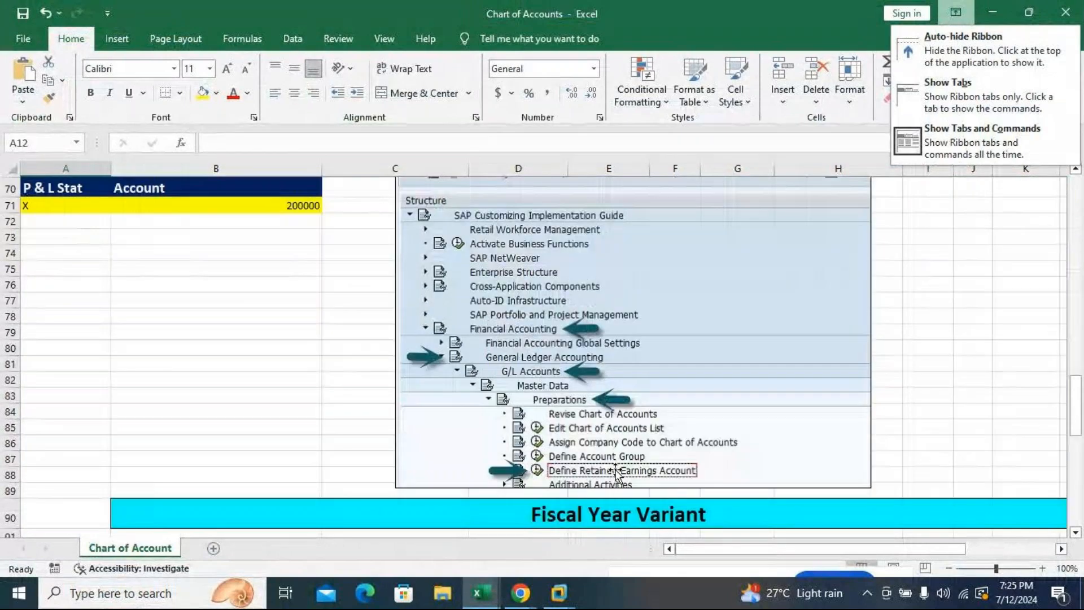
pyautogui.scroll(-5, 616, 474)
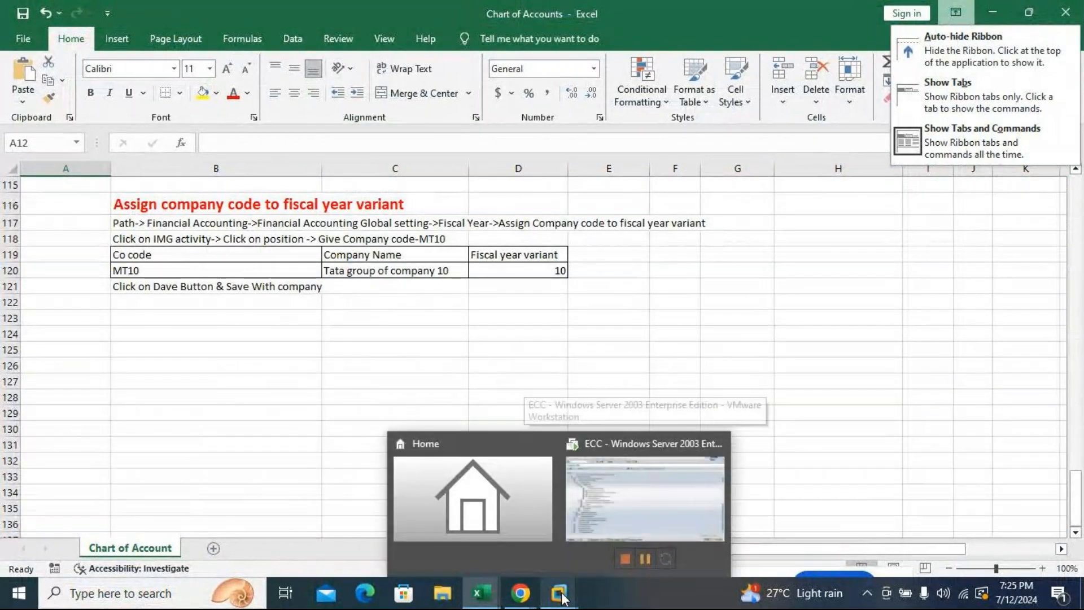
# - Back in SAP, open the retained earnings account definition for chart of accounts SM28
pyautogui.click(652, 501)
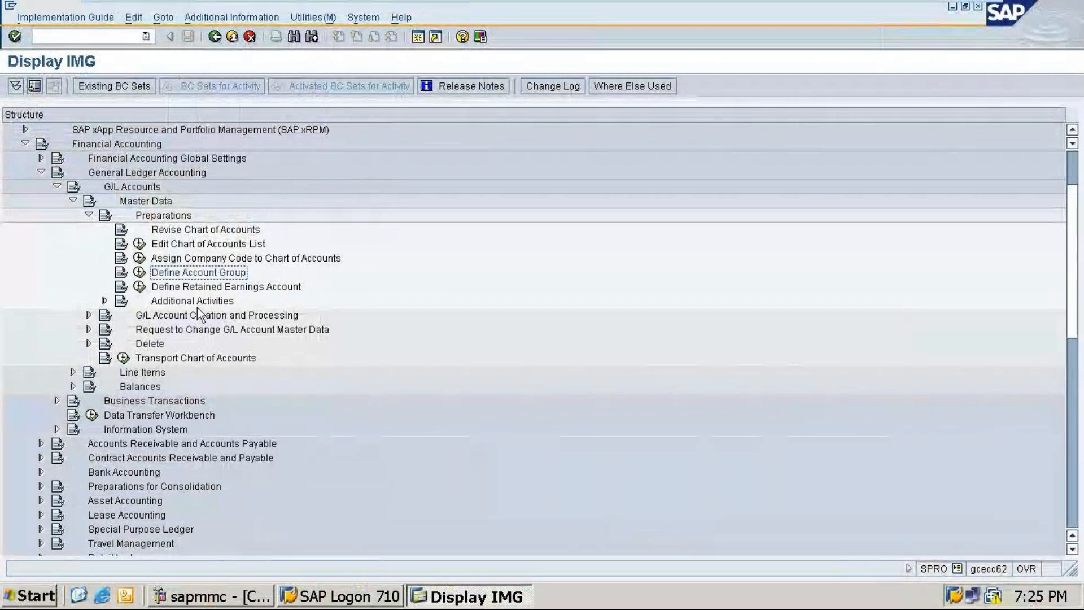
pyautogui.click(139, 286)
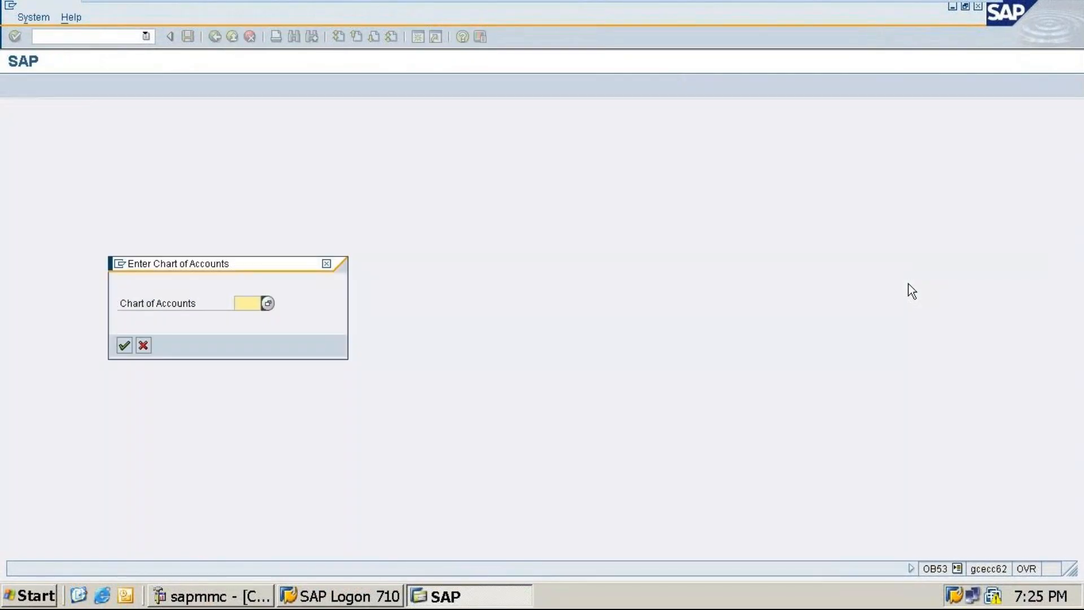
pyautogui.write('SM28')
pyautogui.click(125, 345)
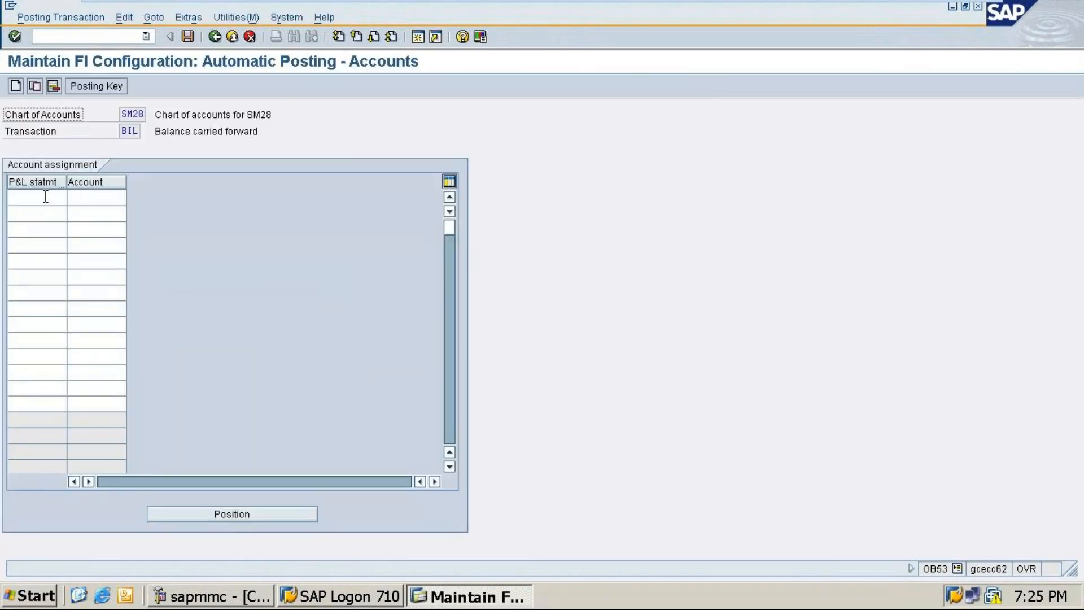
# - Enter P&L statement account type X with retained earnings account 200100 and confirm the entry
pyautogui.click(45, 196)
pyautogui.write('x')
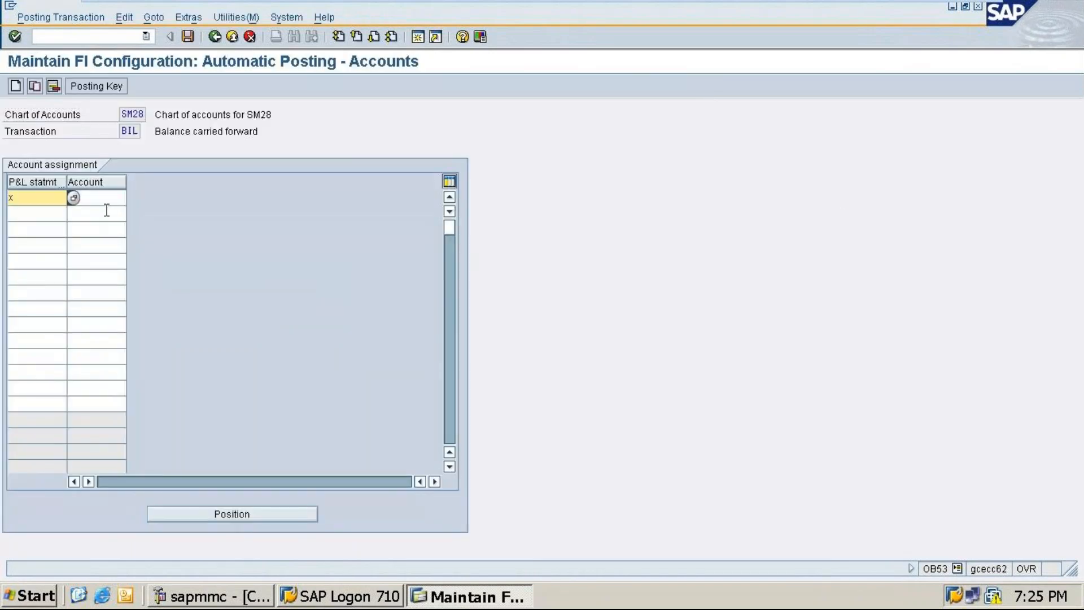
pyautogui.press('Tab')
pyautogui.write('20')
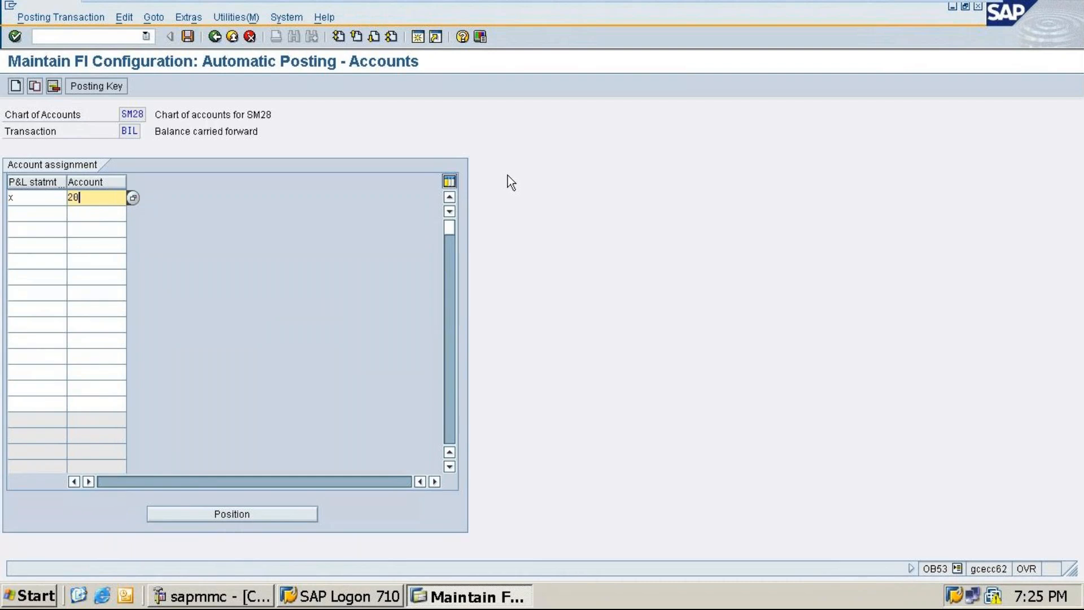
pyautogui.write('0100')
pyautogui.press('Return')
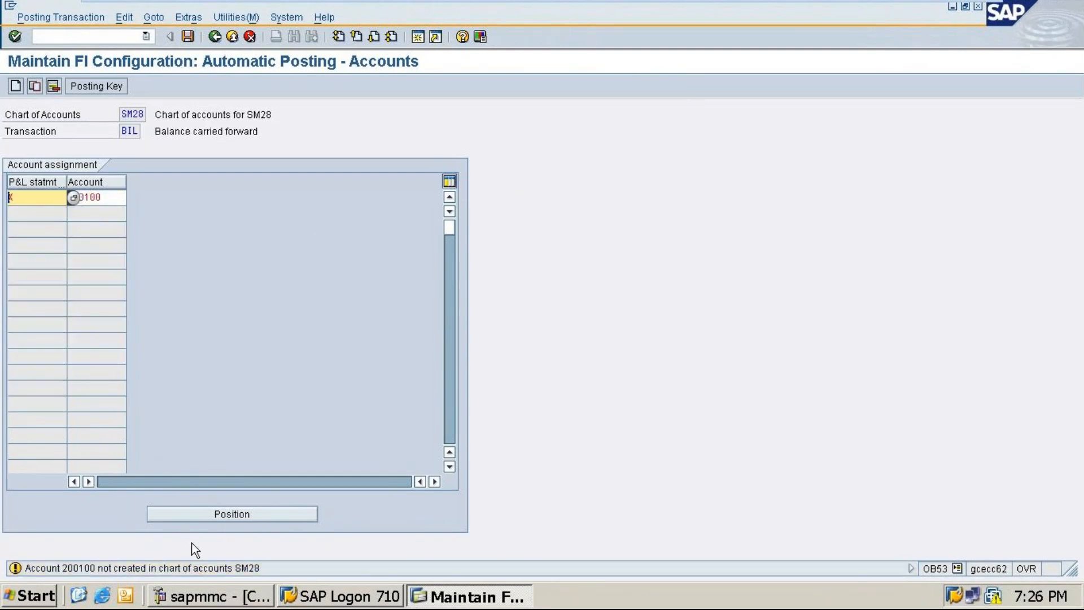
# - Save the SM28 retained earnings account assignment in the proposed customizing request and return to the implementation guide
pyautogui.press('Return')
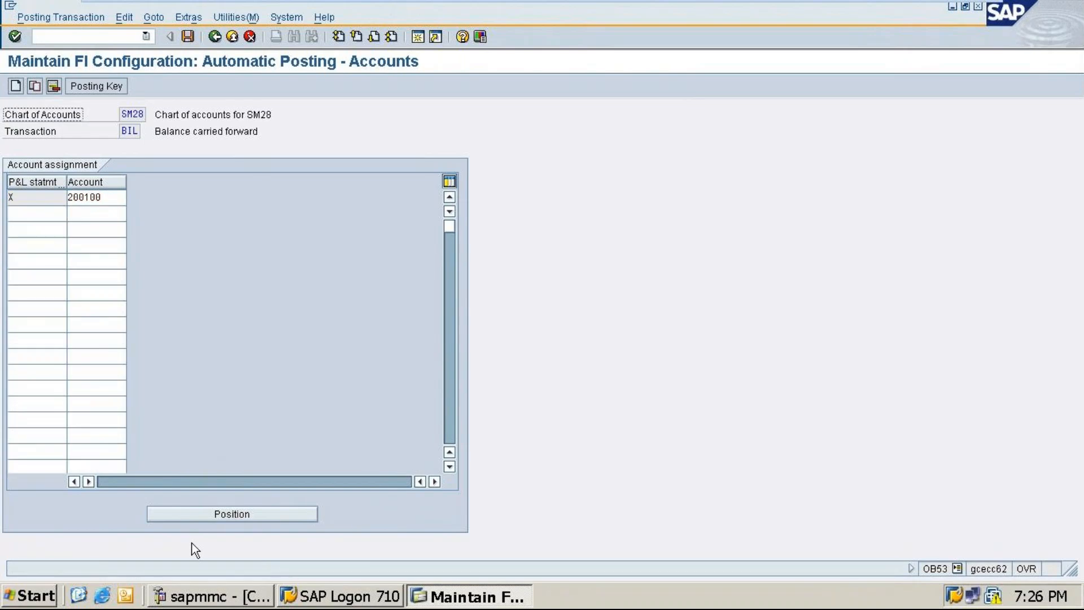
pyautogui.click(189, 36)
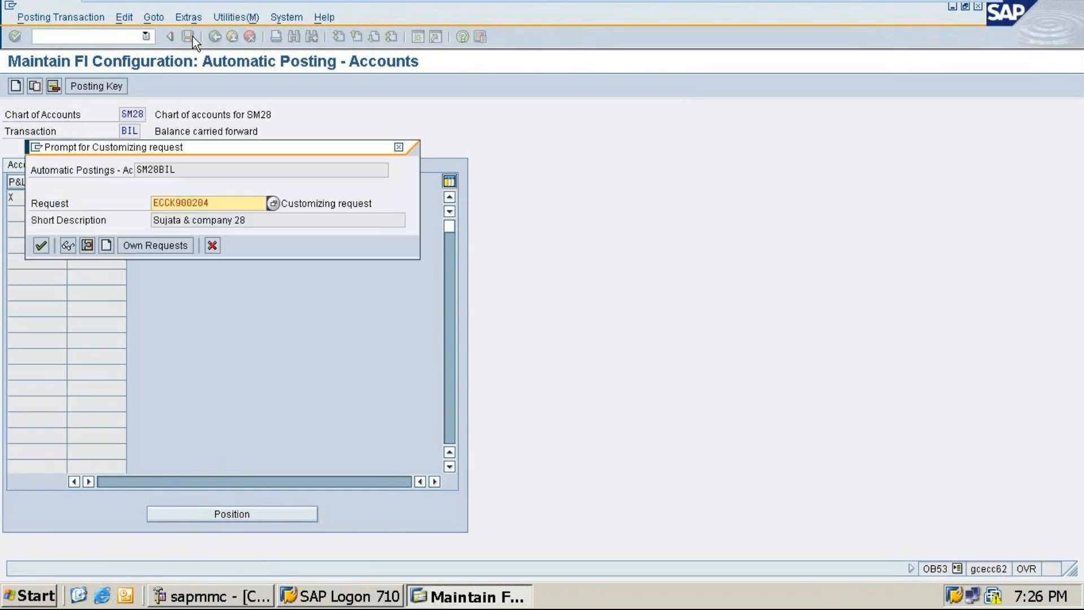
pyautogui.click(41, 245)
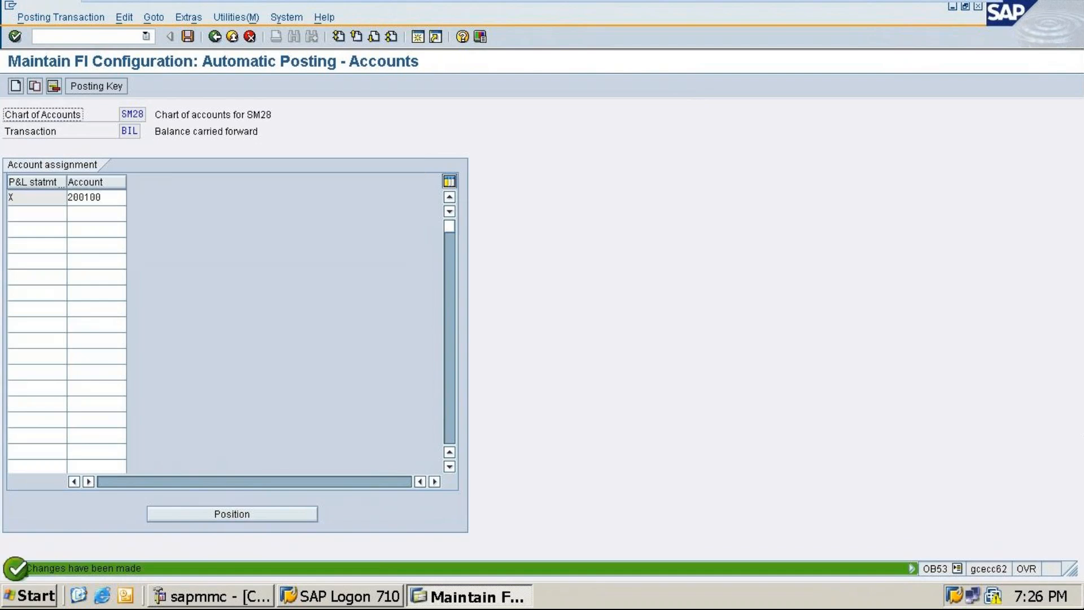
pyautogui.click(188, 36)
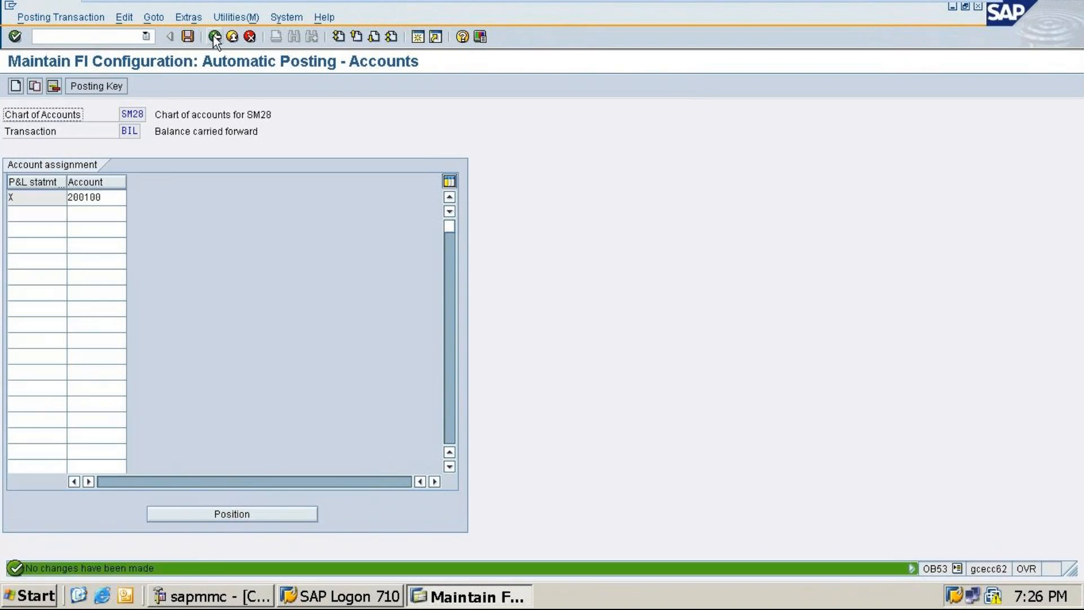
pyautogui.click(215, 36)
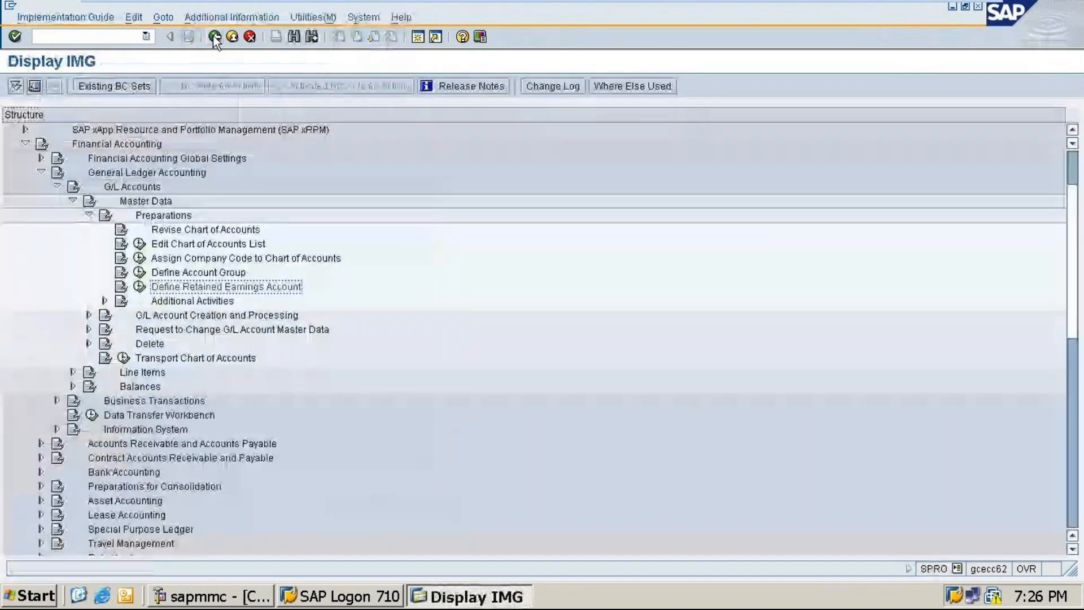
# - Open the documentation of the Define Retained Earnings Account activity, read it and close it
pyautogui.click(122, 287)
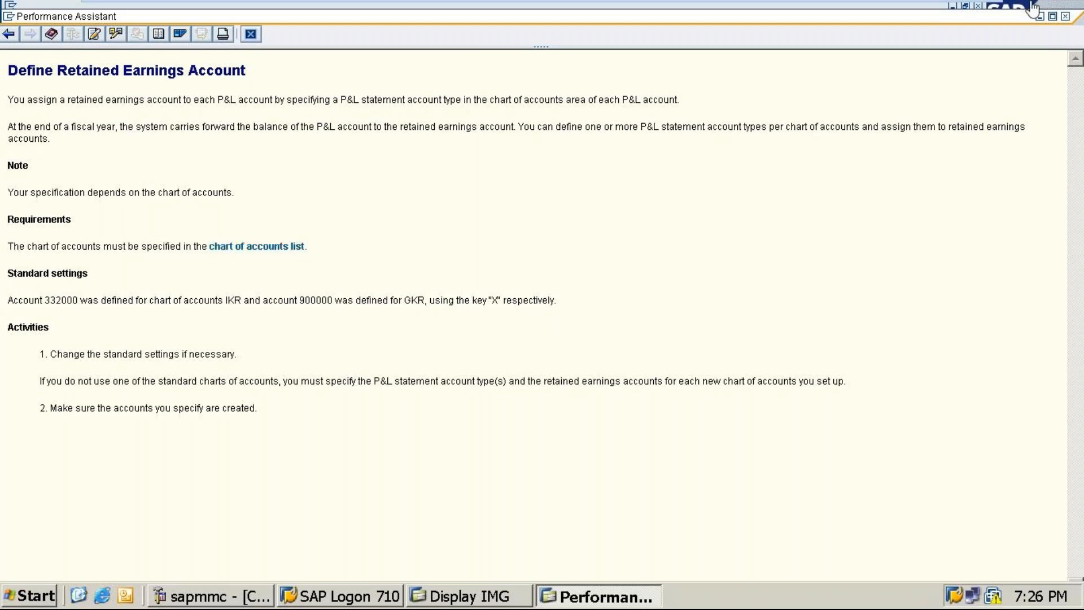
pyautogui.click(1067, 17)
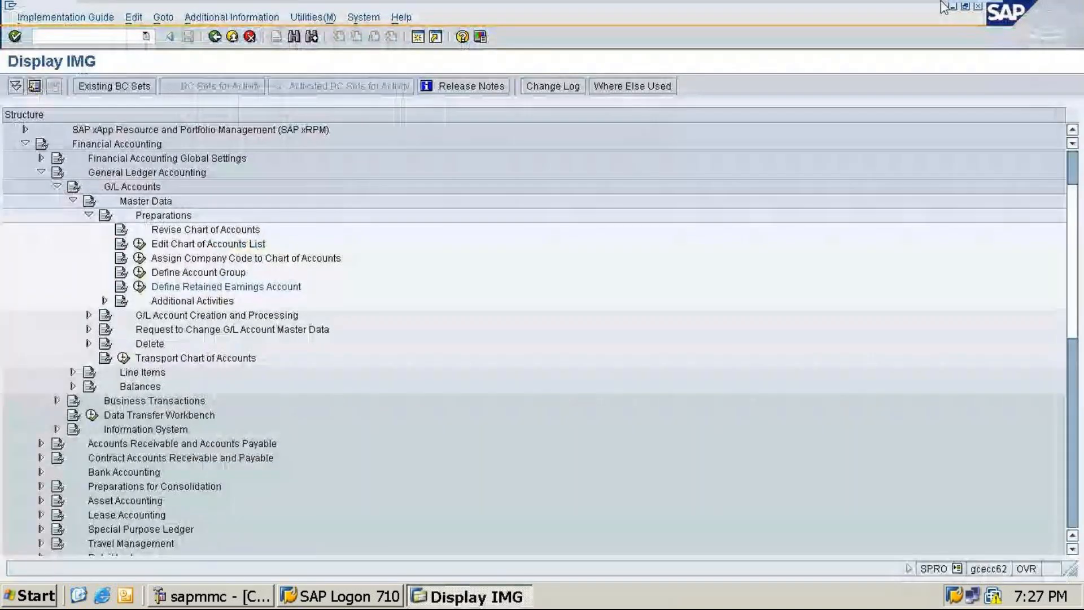
# - Switch to the Excel workbook and insert a comma before "Balance Sheet" in the text box explaining account groups
pyautogui.click(944, 5)
pyautogui.scroll(20, 419, 324)
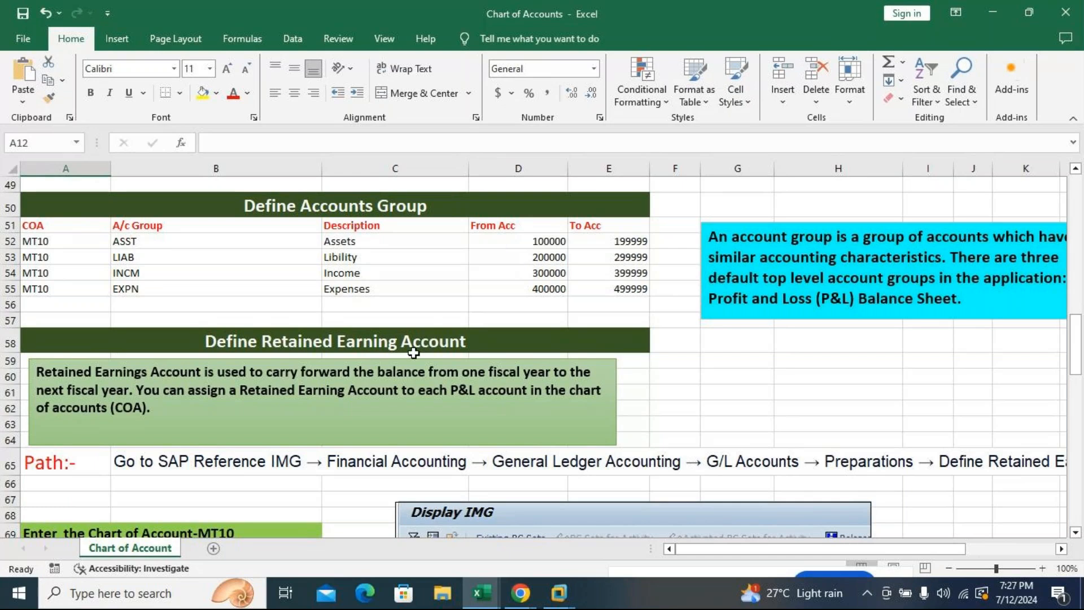
pyautogui.scroll(2, 250, 453)
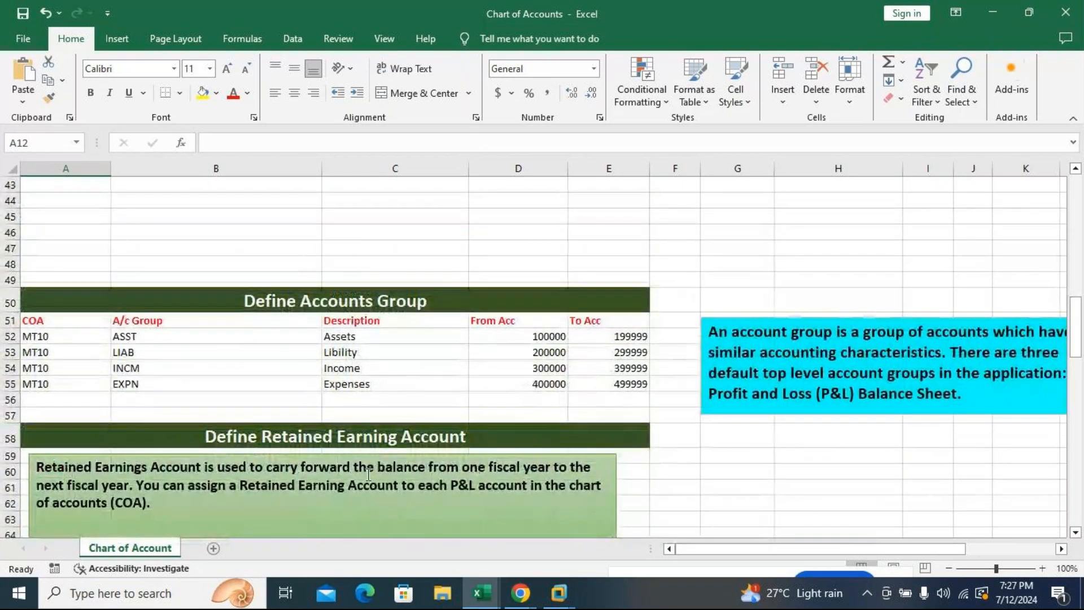
pyautogui.scroll(-1, 85, 466)
pyautogui.scroll(-3, 86, 466)
pyautogui.scroll(5, 203, 414)
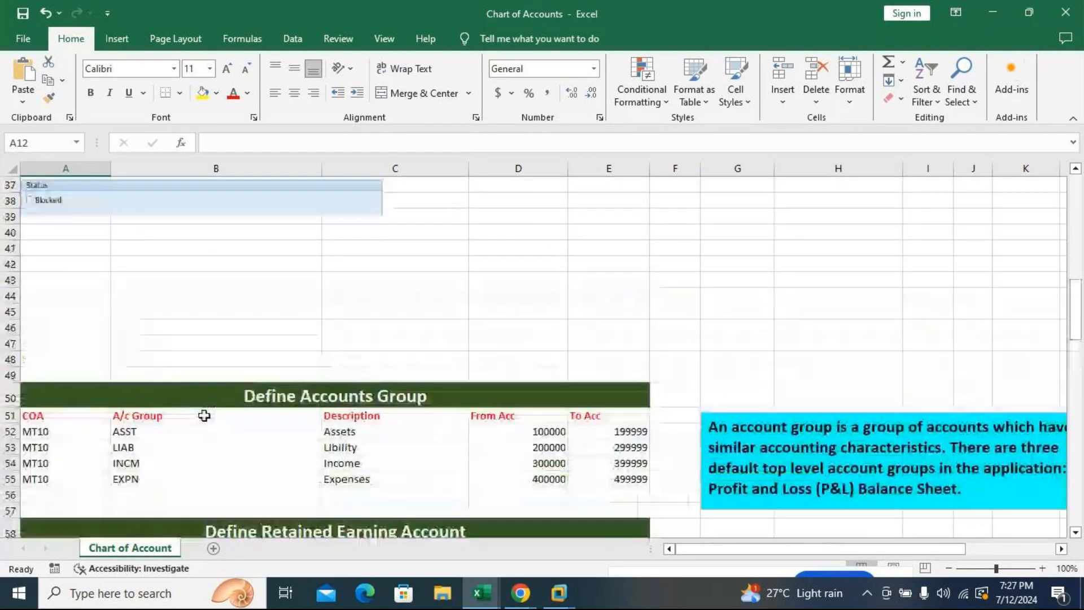
pyautogui.moveTo(725, 548); pyautogui.dragTo(748, 548)
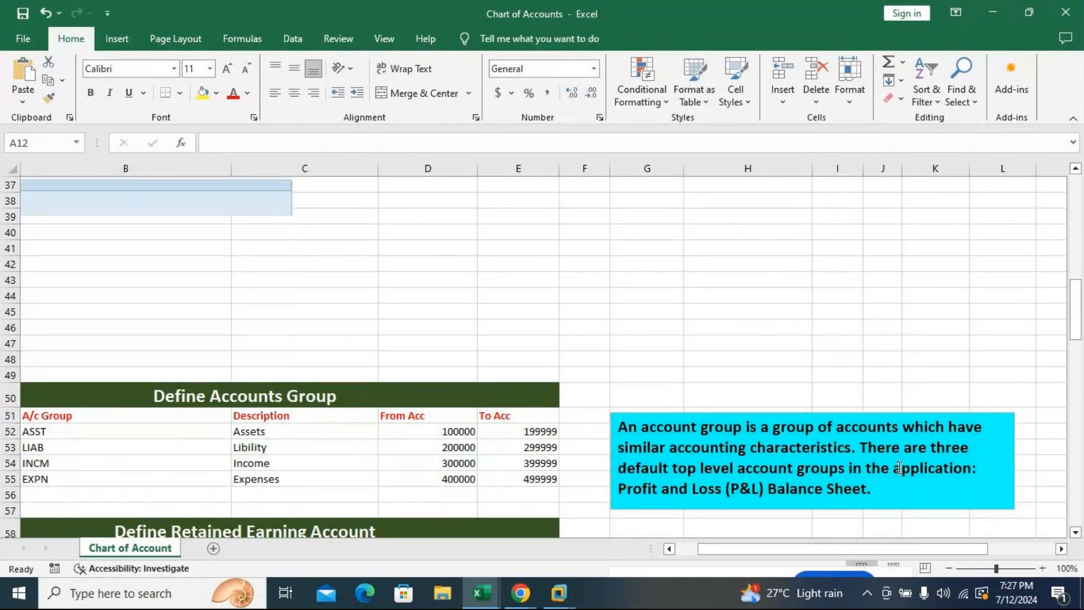
pyautogui.click(926, 489)
pyautogui.moveTo(1030, 515); pyautogui.dragTo(1040, 532)
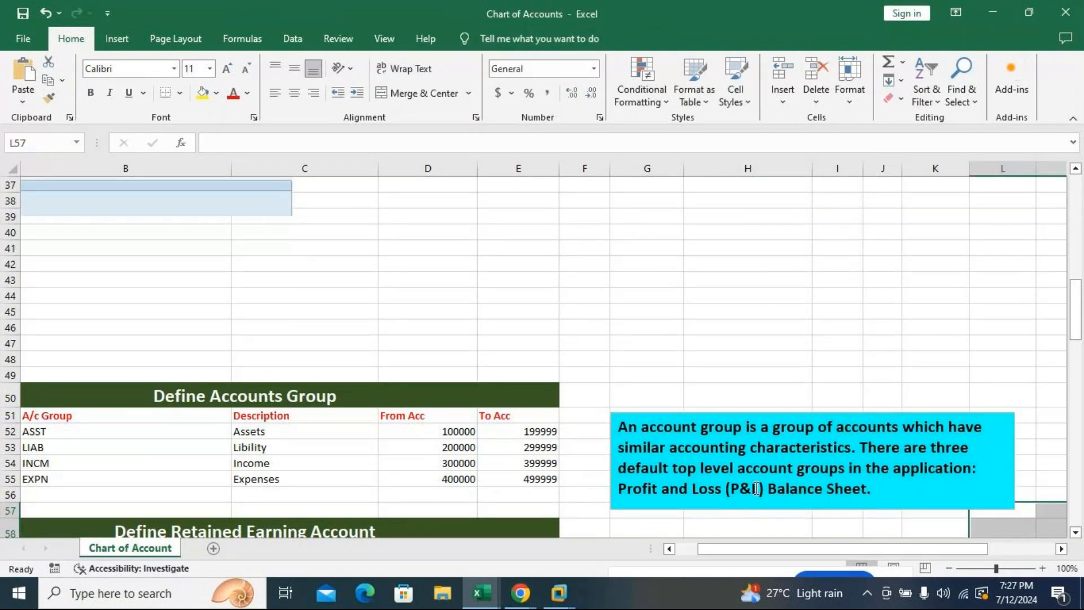
pyautogui.click(767, 489)
pyautogui.write(',')
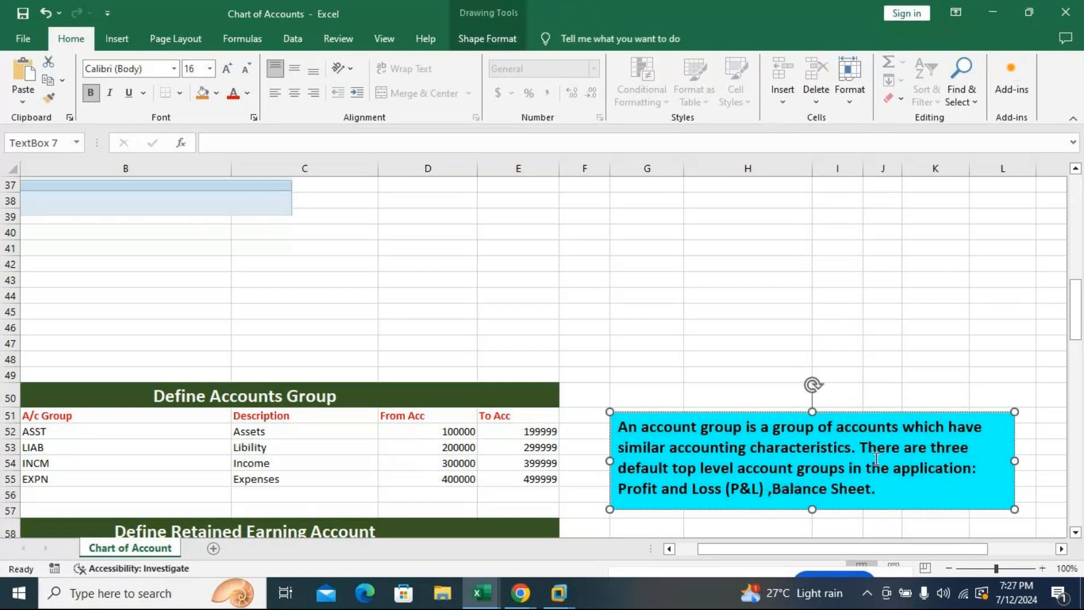
pyautogui.click(765, 324)
# - Examine the workbook's fiscal year variant sections, covering posting periods, defining the variant and assigning it to the company code
pyautogui.scroll(12, 765, 323)
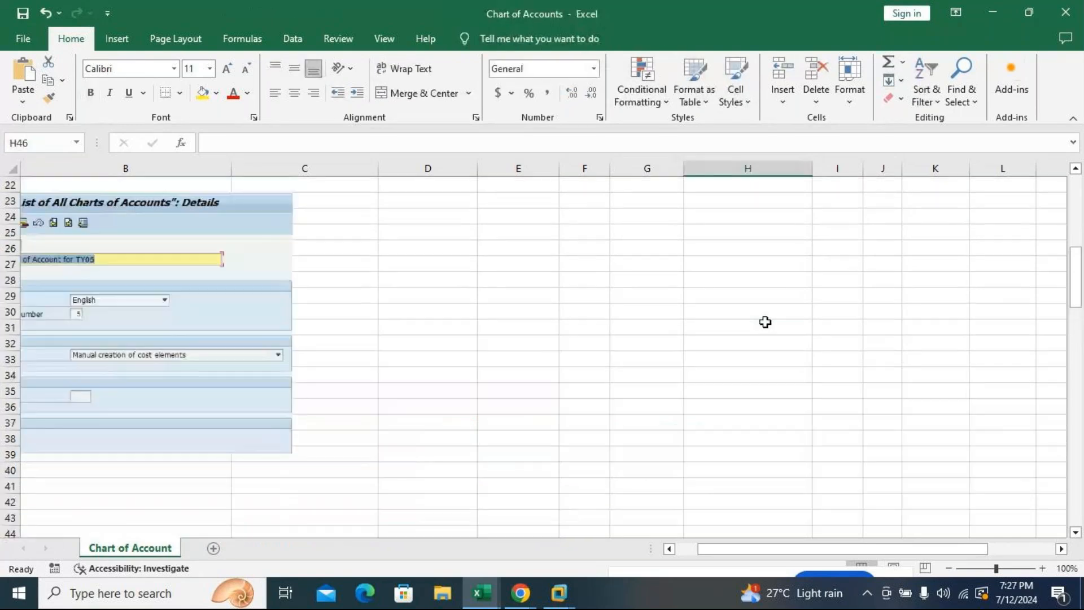
pyautogui.scroll(-15, 769, 316)
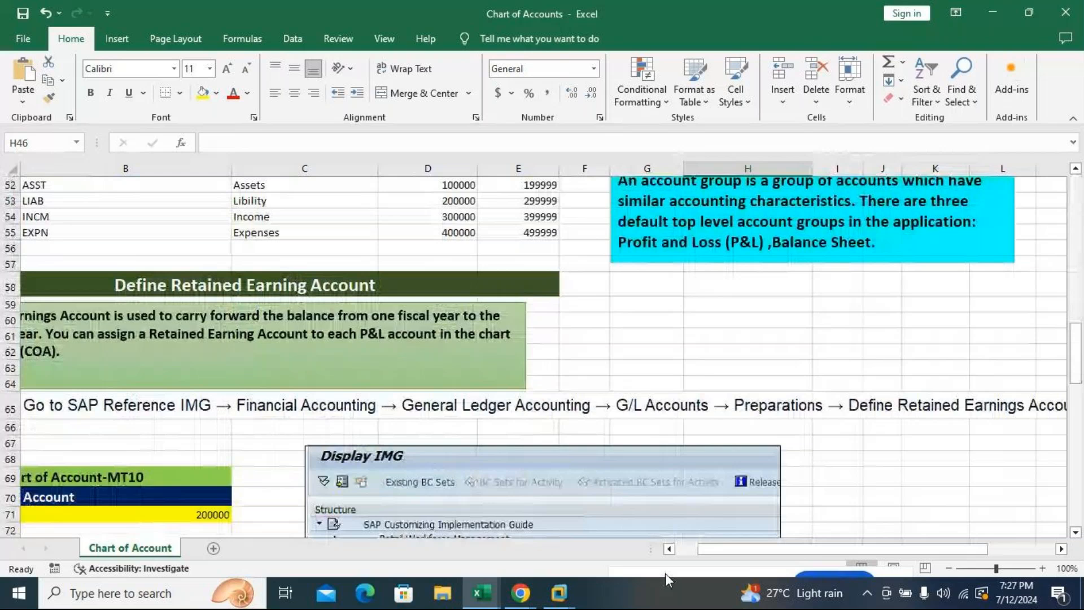
pyautogui.scroll(-9, 625, 537)
pyautogui.scroll(-9, 646, 479)
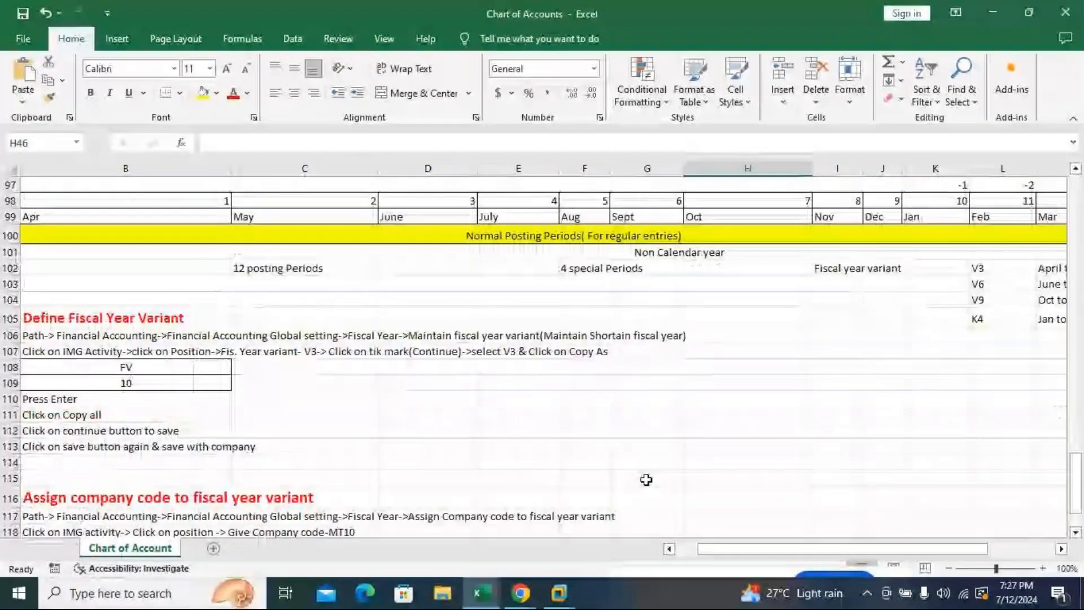
pyautogui.scroll(2, 604, 337)
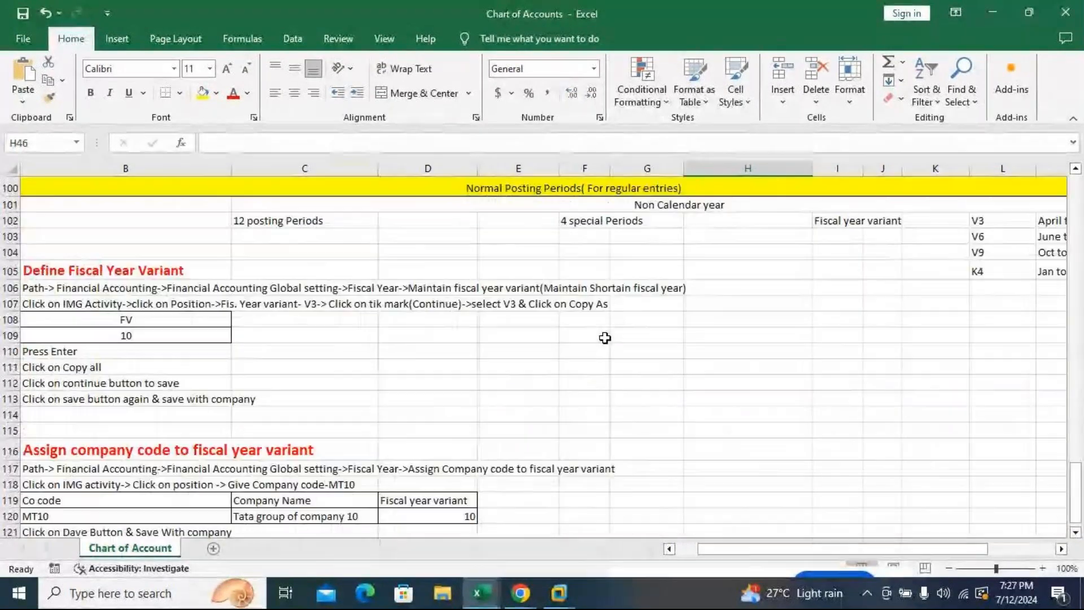
pyautogui.scroll(3, 605, 338)
pyautogui.scroll(-2, 605, 339)
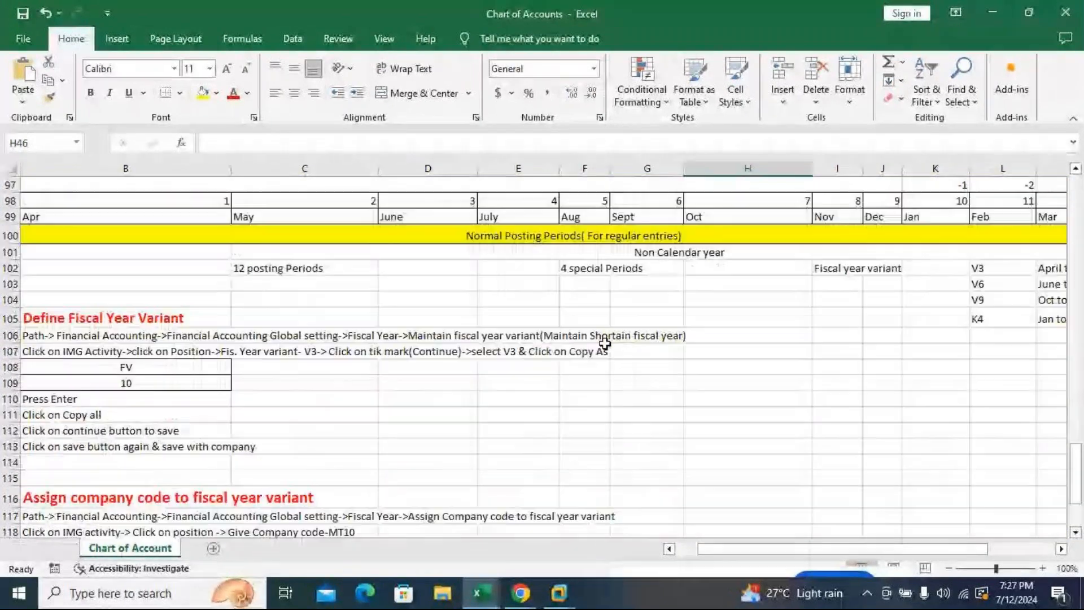
pyautogui.scroll(-3, 586, 366)
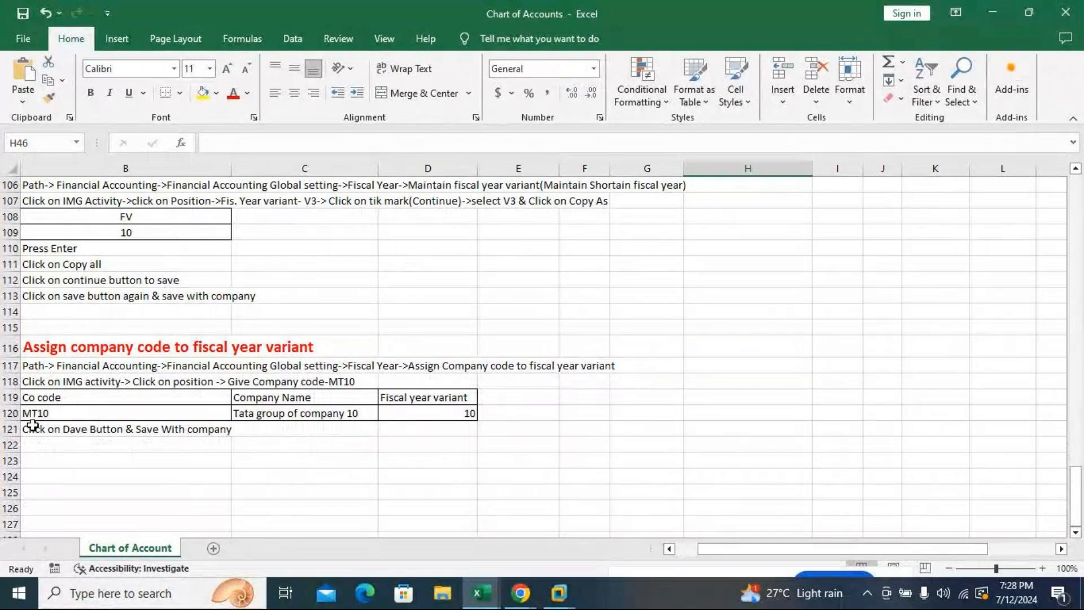
pyautogui.scroll(2, 416, 395)
pyautogui.scroll(5, 355, 421)
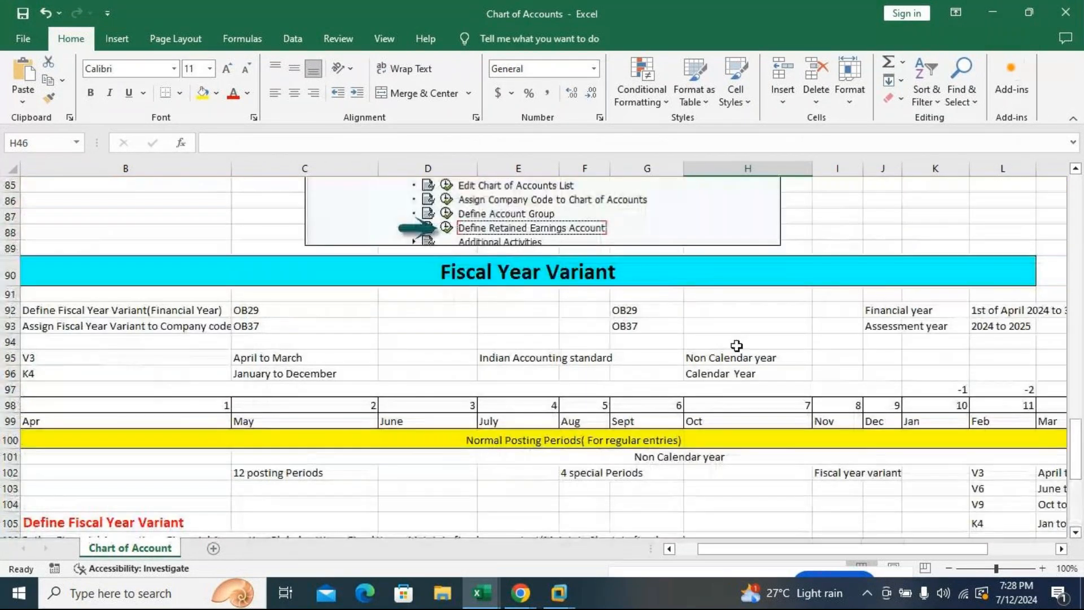
pyautogui.scroll(-4, 687, 358)
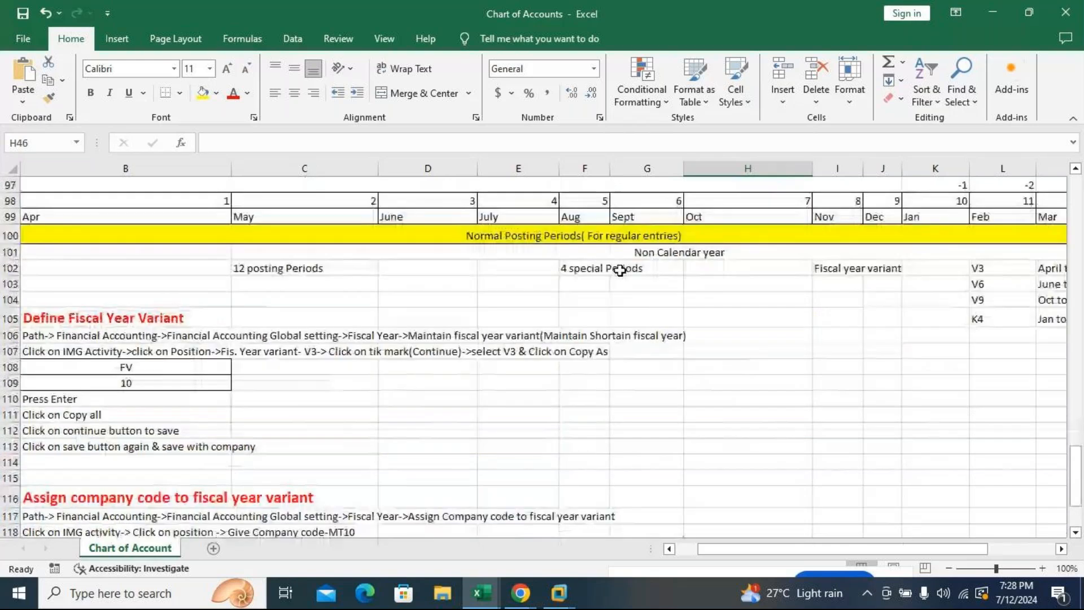
pyautogui.scroll(-3, 620, 270)
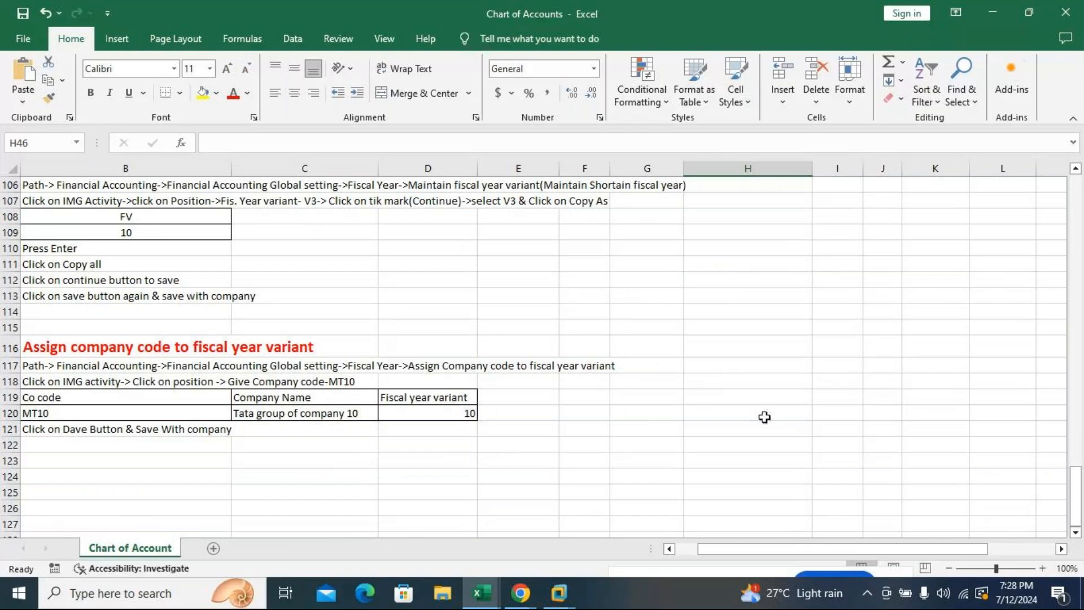
# - Delete the Chart of Accounts picture with the balance sheet and income statement account numbers near the top of the sheet
pyautogui.scroll(10, 721, 416)
pyautogui.scroll(20, 720, 417)
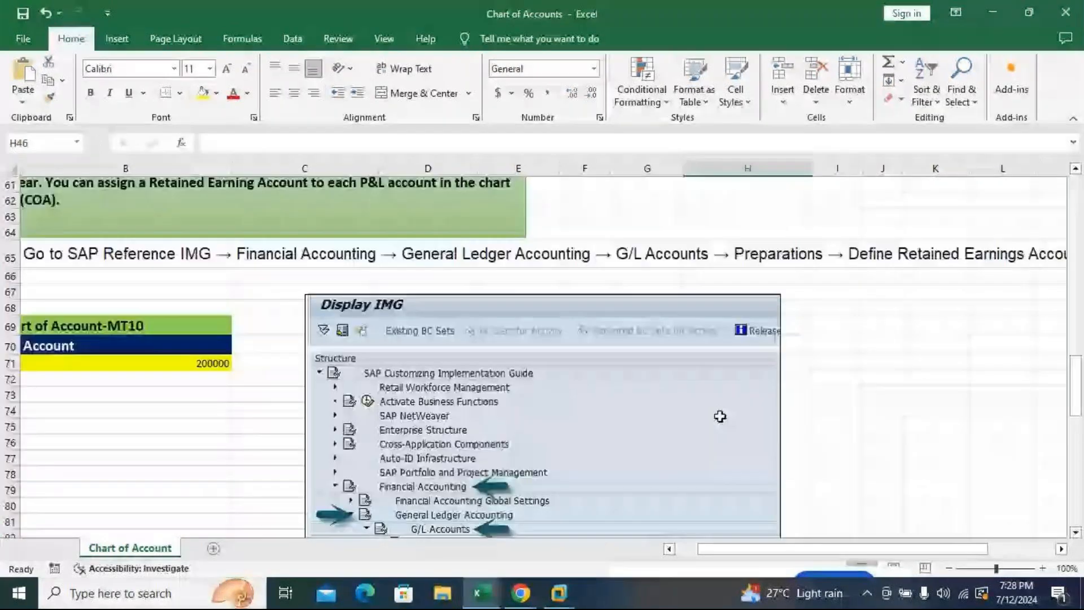
pyautogui.scroll(5, 721, 416)
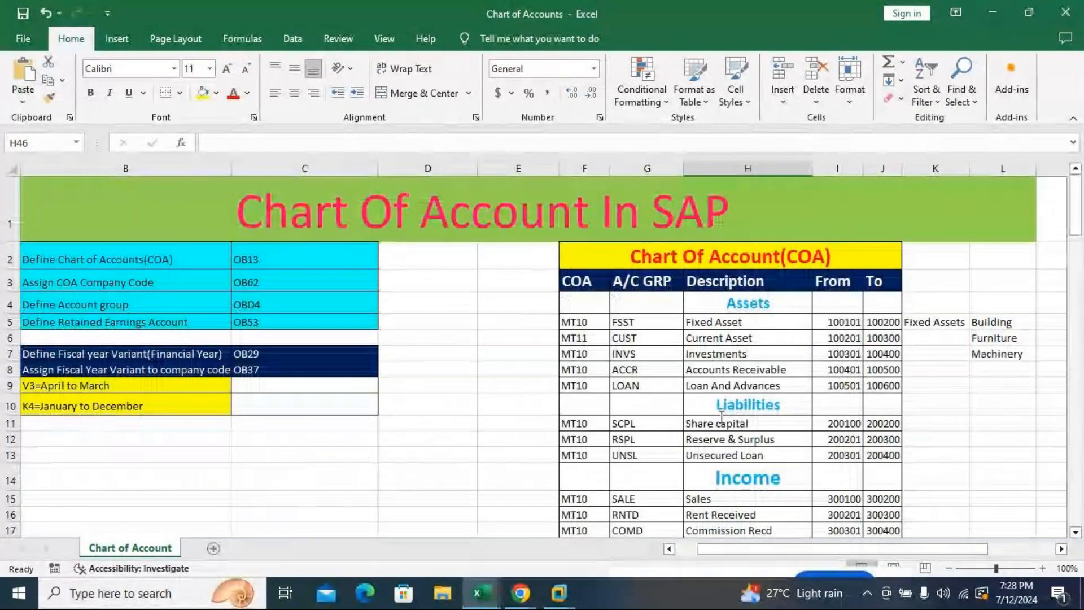
pyautogui.moveTo(917, 549); pyautogui.dragTo(1010, 534)
pyautogui.scroll(-2, 905, 367)
pyautogui.scroll(2, 852, 258)
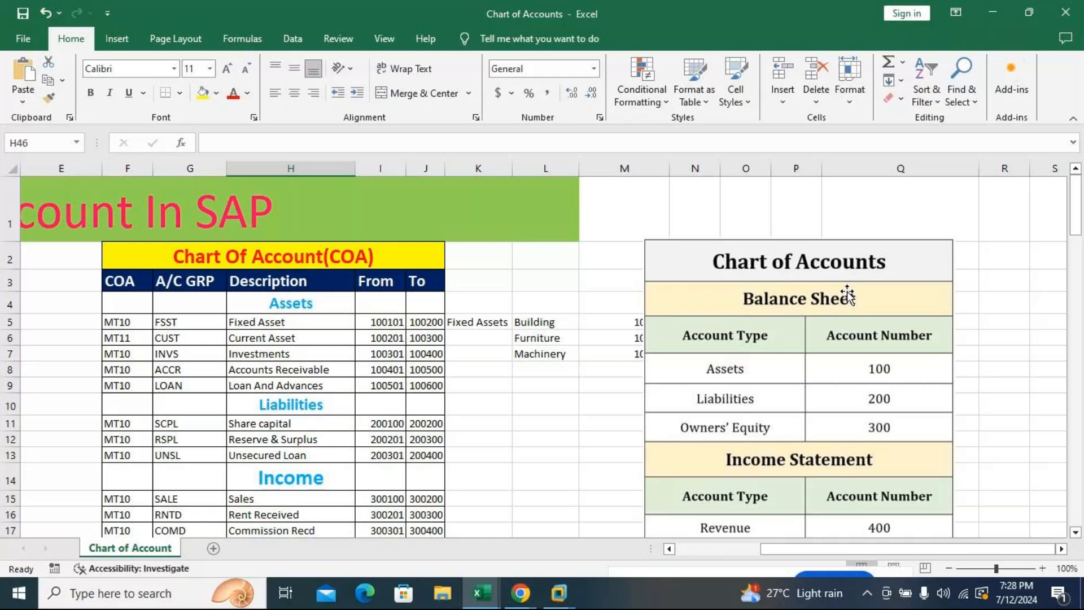
pyautogui.click(847, 290)
pyautogui.press('Delete')
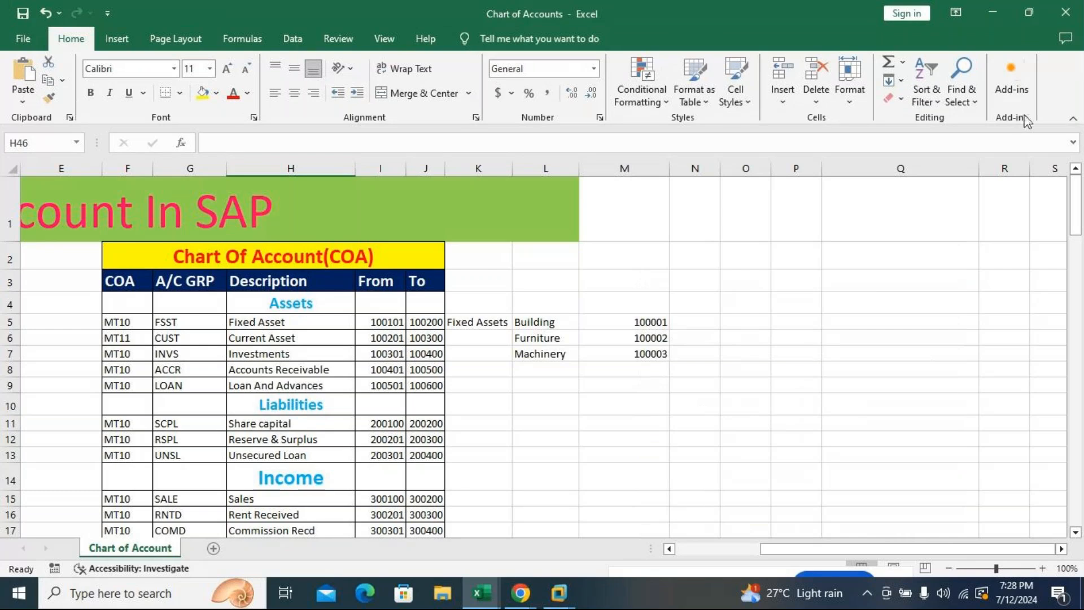
pyautogui.scroll(-5, 850, 305)
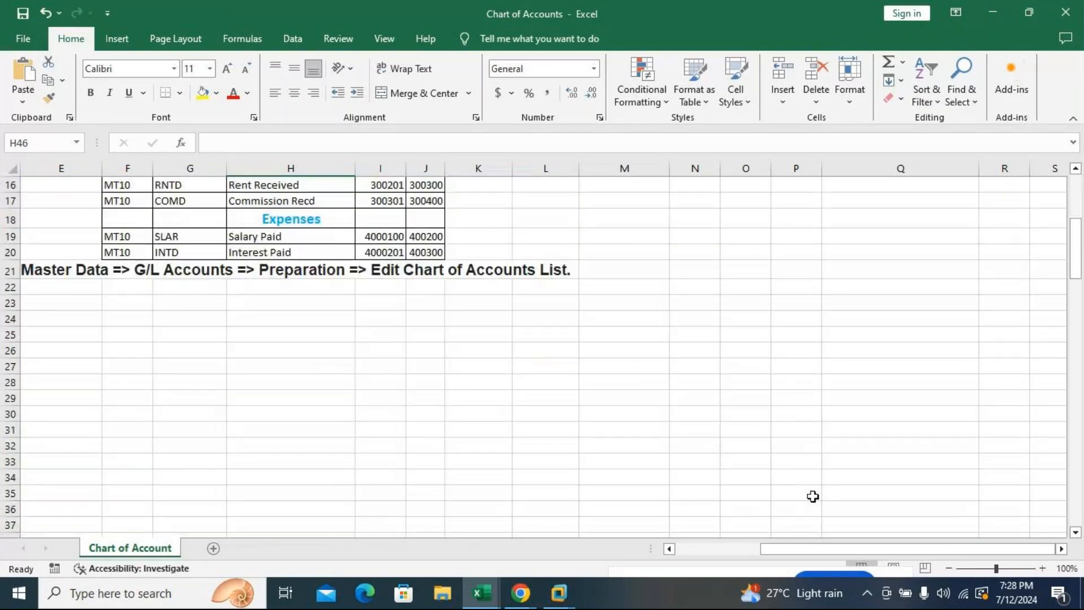
pyautogui.moveTo(796, 557); pyautogui.dragTo(710, 559)
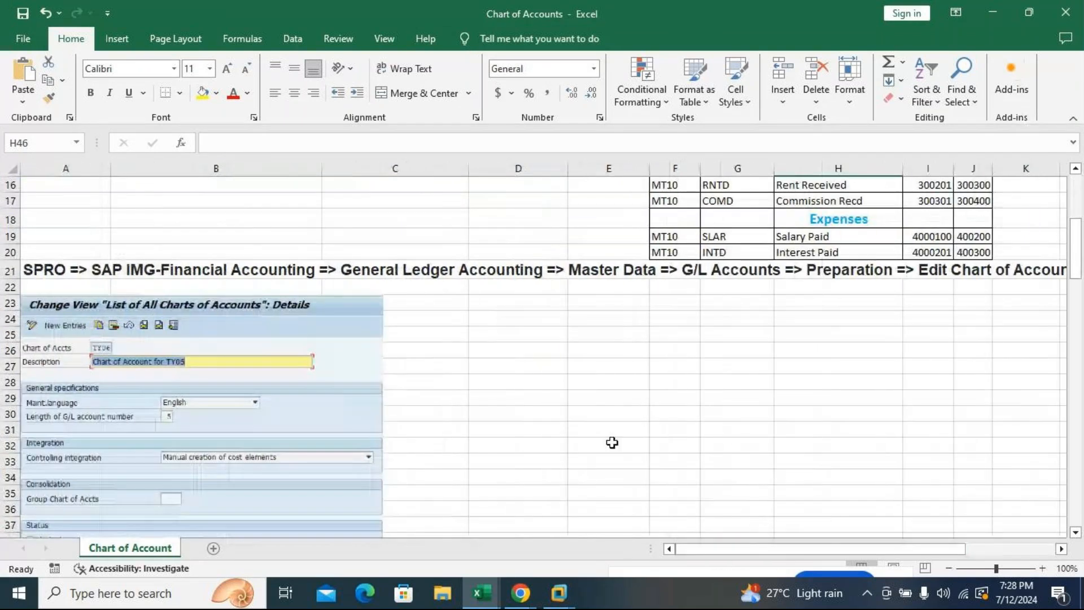
# - Switch to the GoTo Meeting window and leave the session without ending it for all participants
pyautogui.moveTo(520, 593)
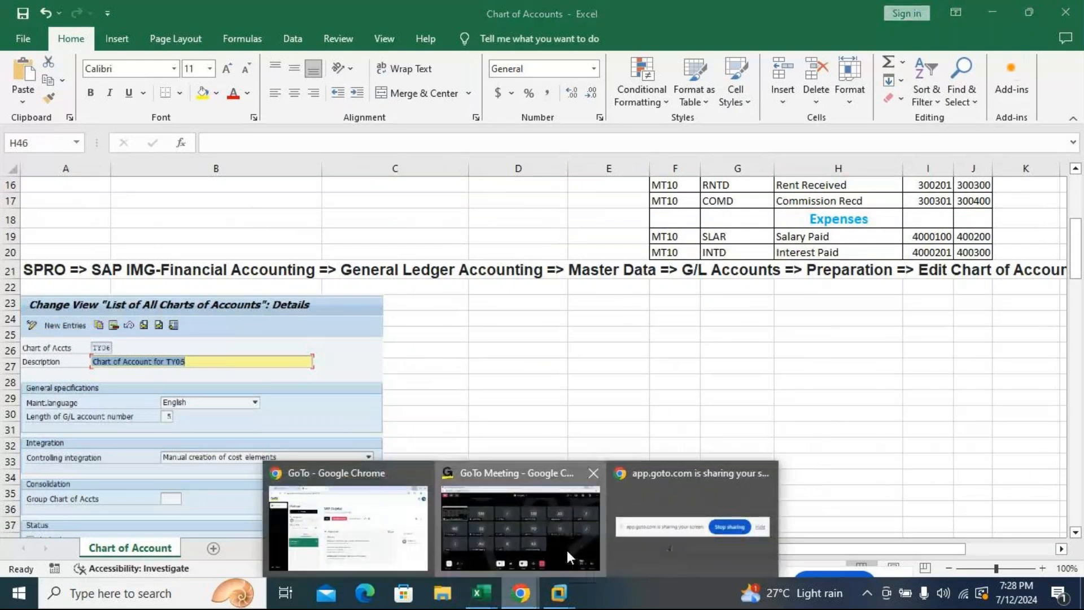
pyautogui.click(567, 550)
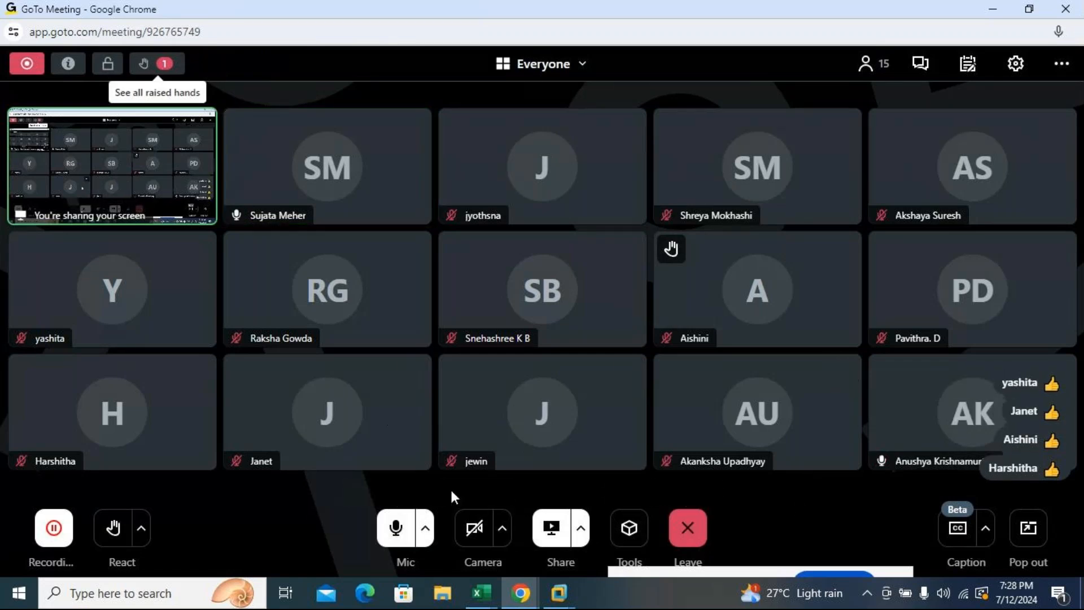
pyautogui.click(689, 532)
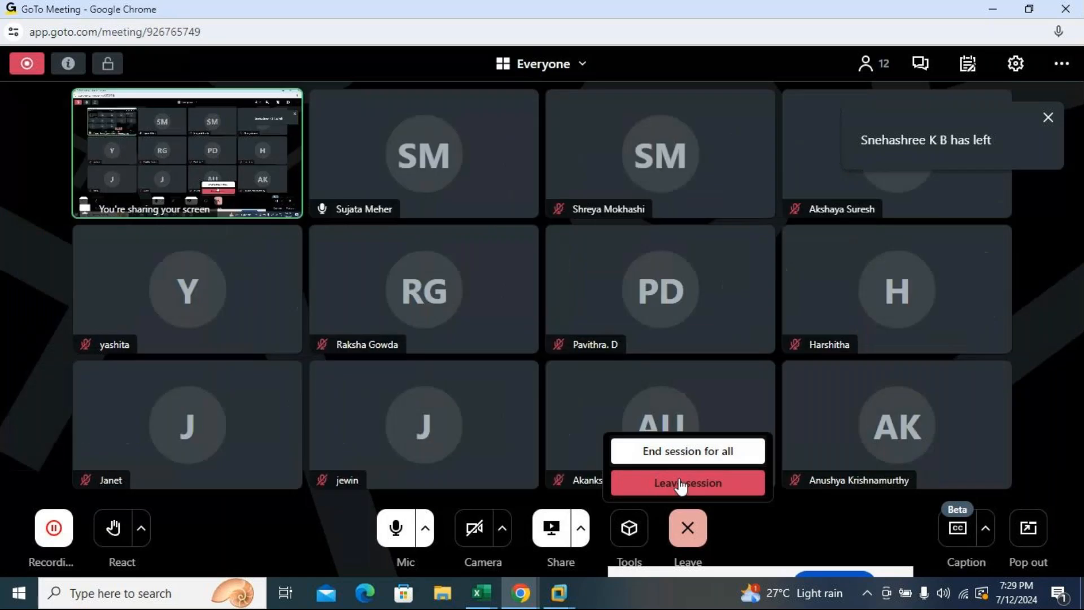
pyautogui.click(685, 482)
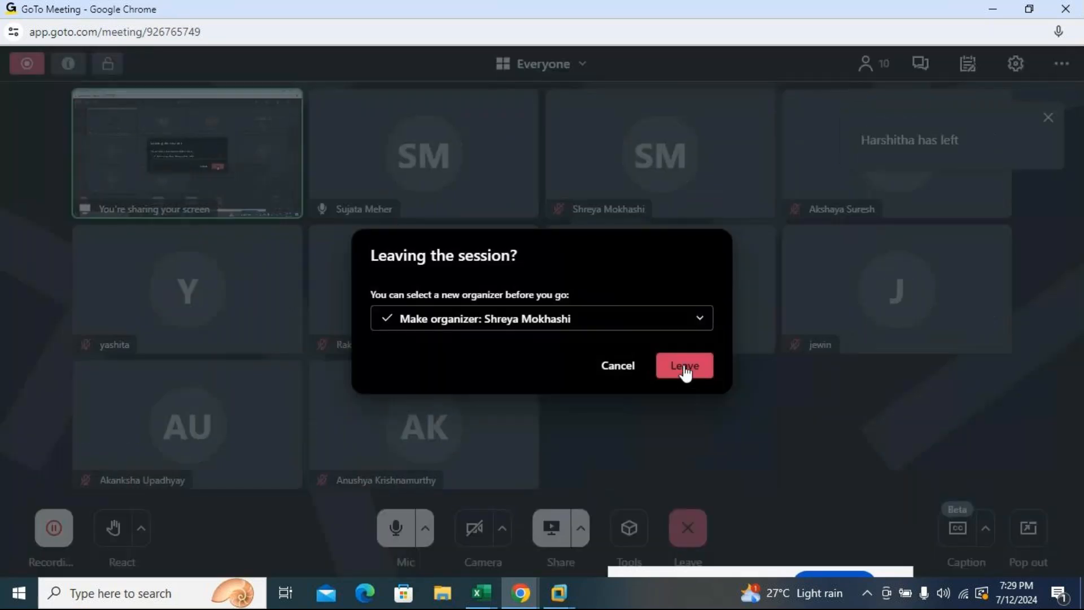